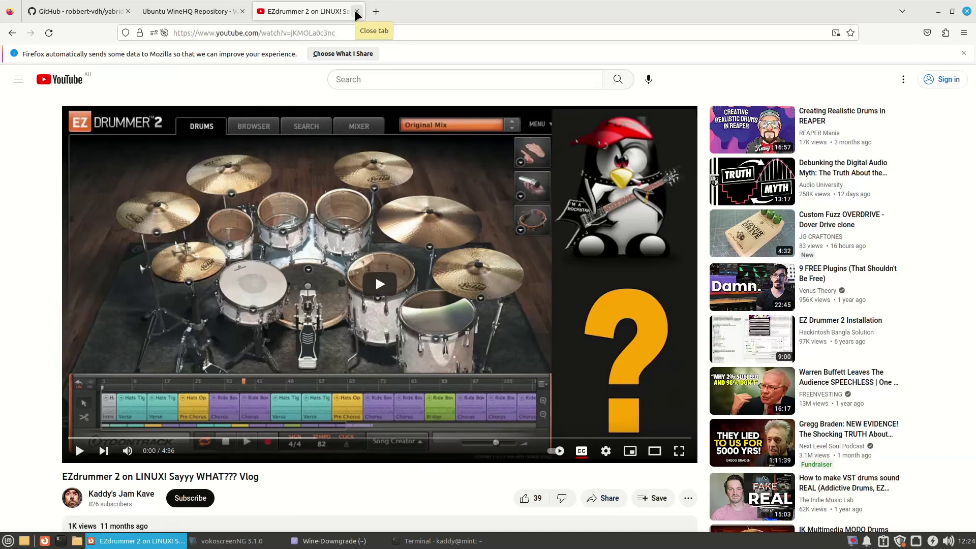
Close the EZdrummer video tab and move the restored Firefox window back into view.
left_click(356, 11)
key("super+d")
left_click_drag(625, 523, 407, 14)
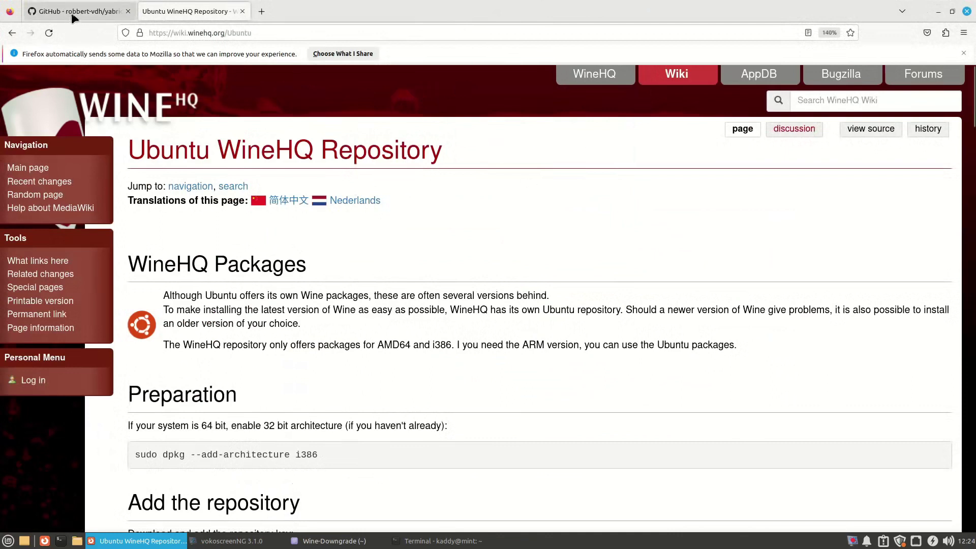
Scroll the WineHQ wiki to Preparation and select the sudo dpkg --add-architecture i386 command.
left_click(233, 34)
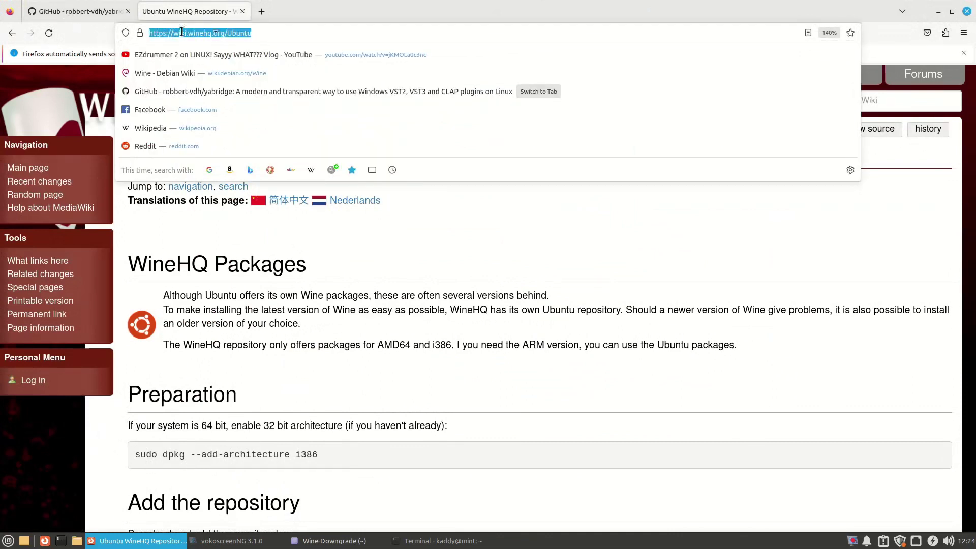
left_click(460, 238)
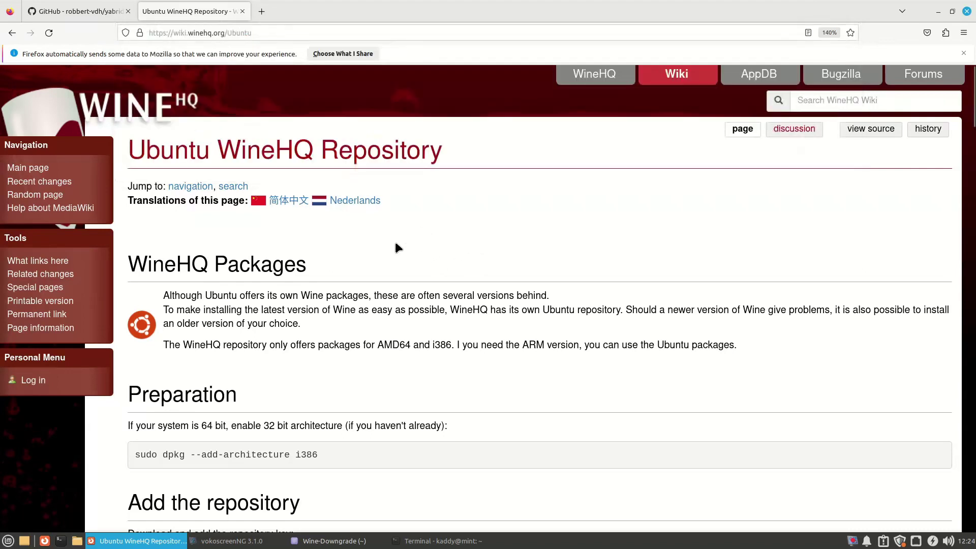
scroll(432, 206, "down", 5)
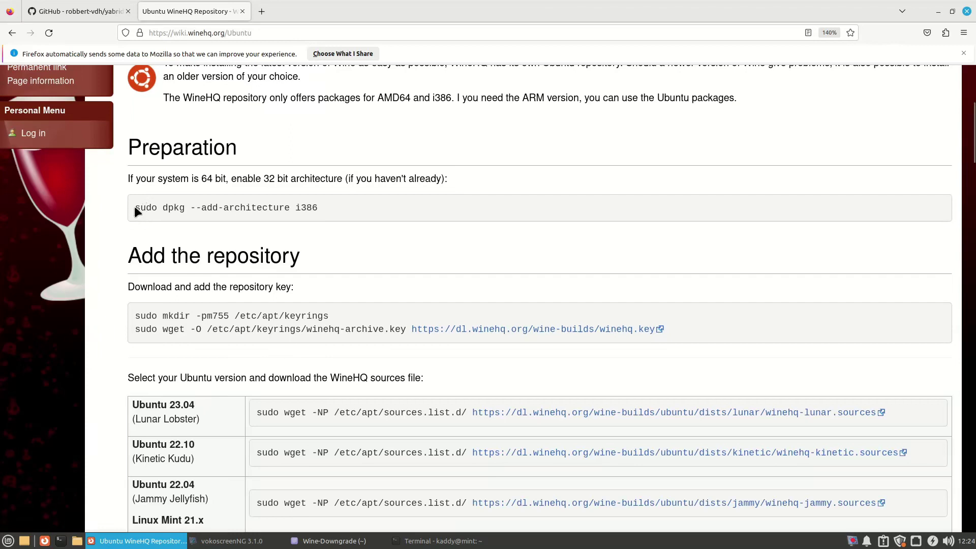
left_click_drag(134, 206, 319, 210)
key("super+c")
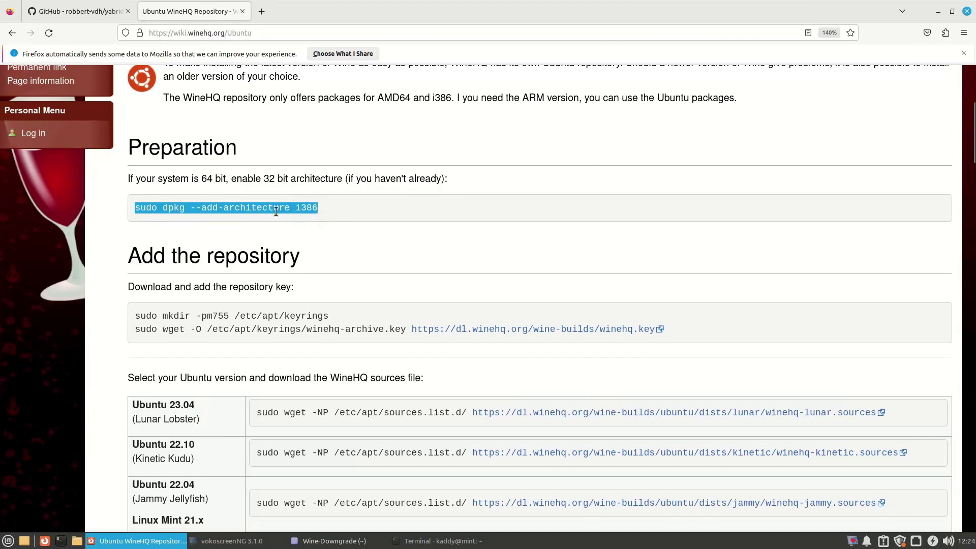
Paste and run sudo dpkg --add-architecture i386 in the terminal.
key("alt+Tab")
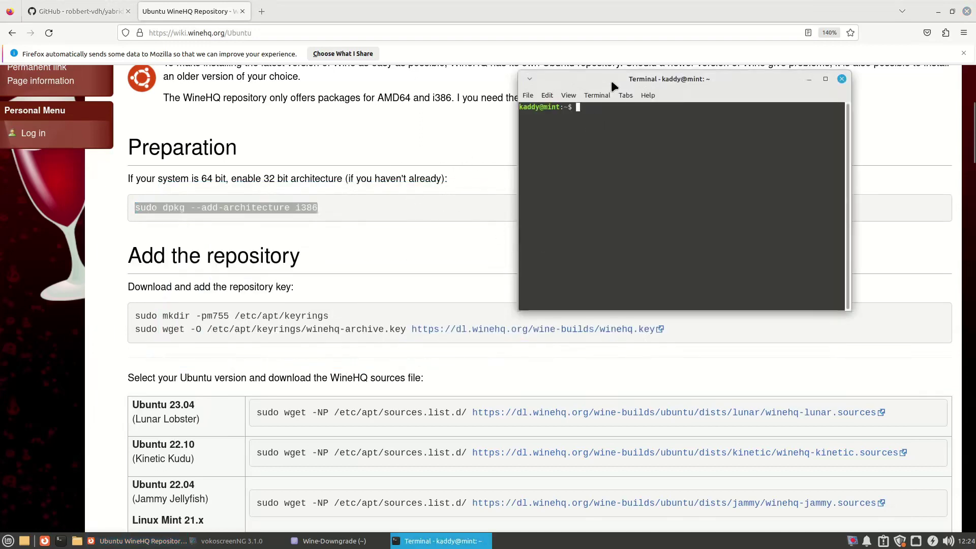
left_click_drag(615, 87, 486, 97)
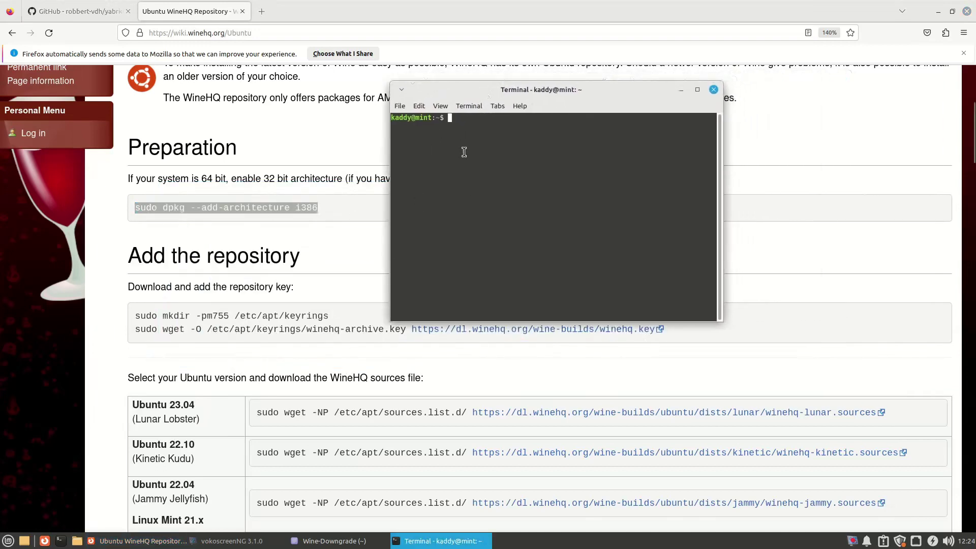
middle_click(464, 134)
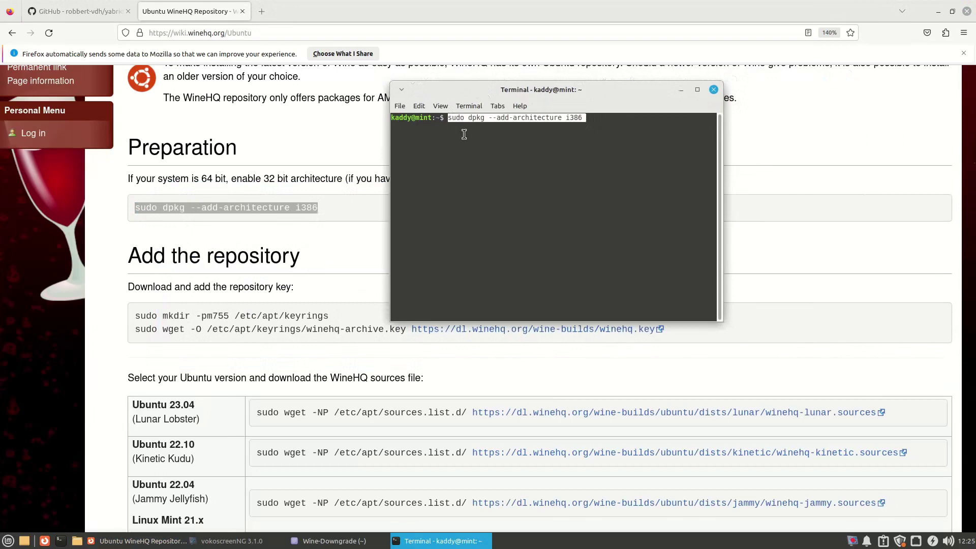
key("Return")
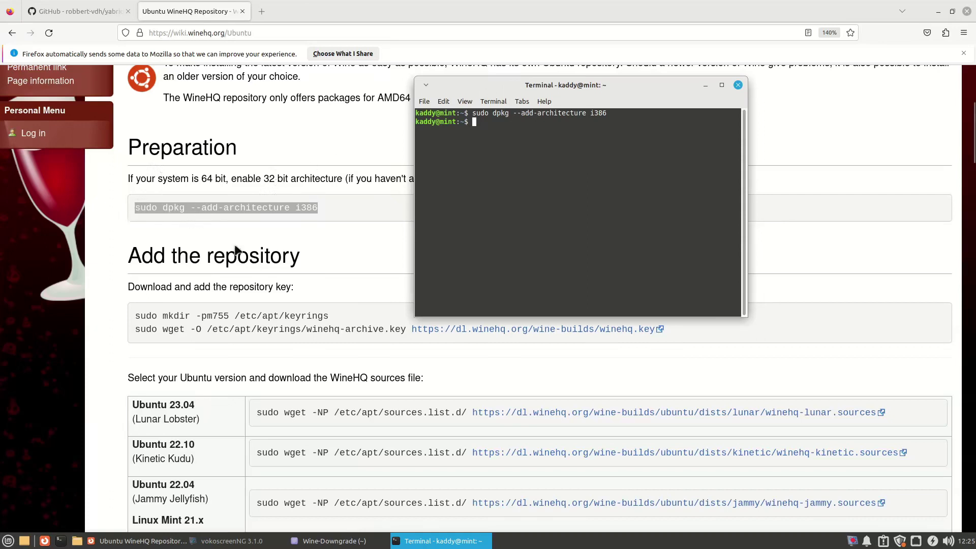
Recheck the dpkg and architecture words on the wiki and reposition the terminal window.
double_click(171, 207)
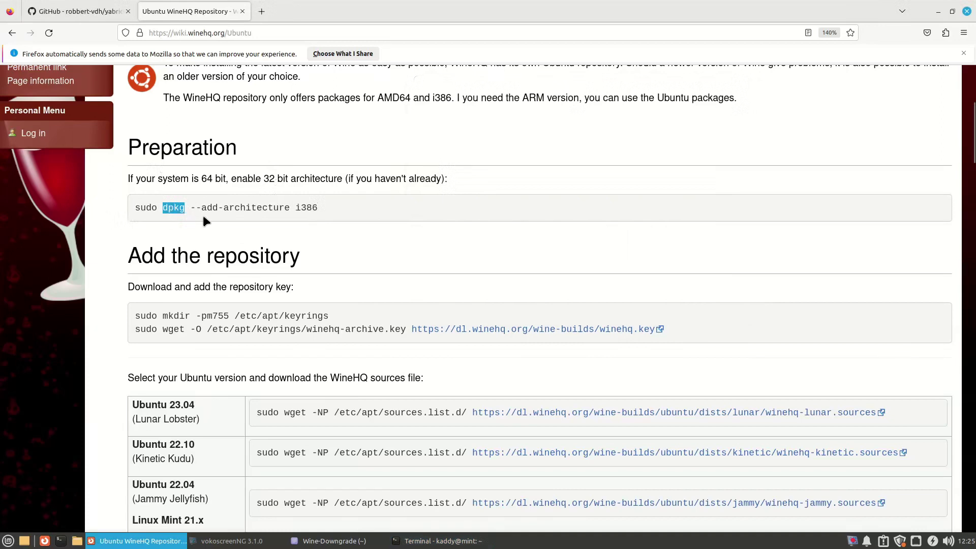
key("alt+Tab")
left_click_drag(526, 87, 498, 100)
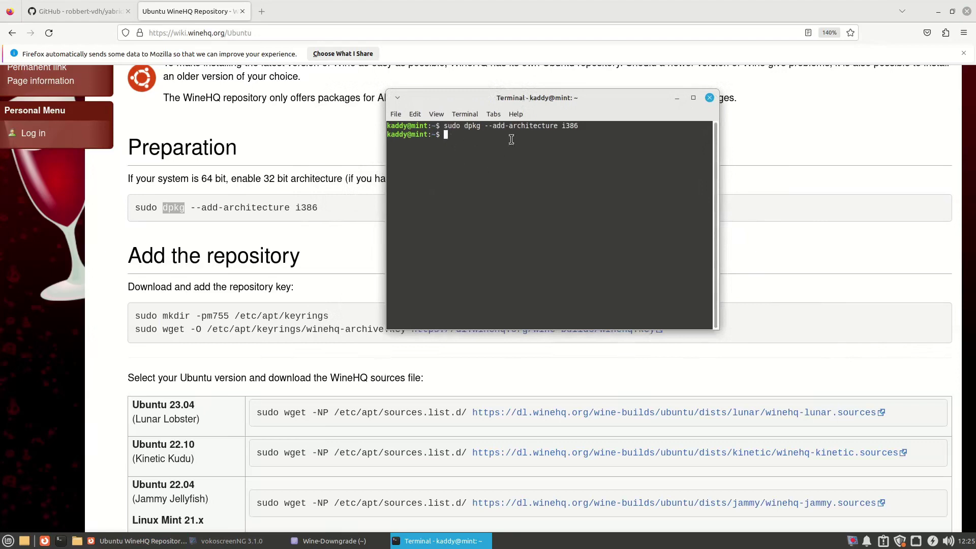
double_click(171, 208)
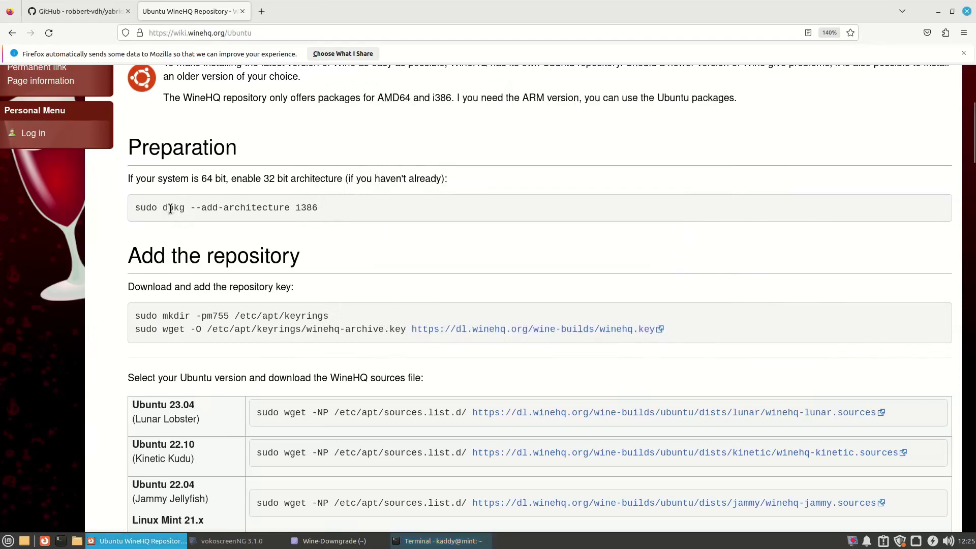
double_click(230, 207)
left_click(213, 206)
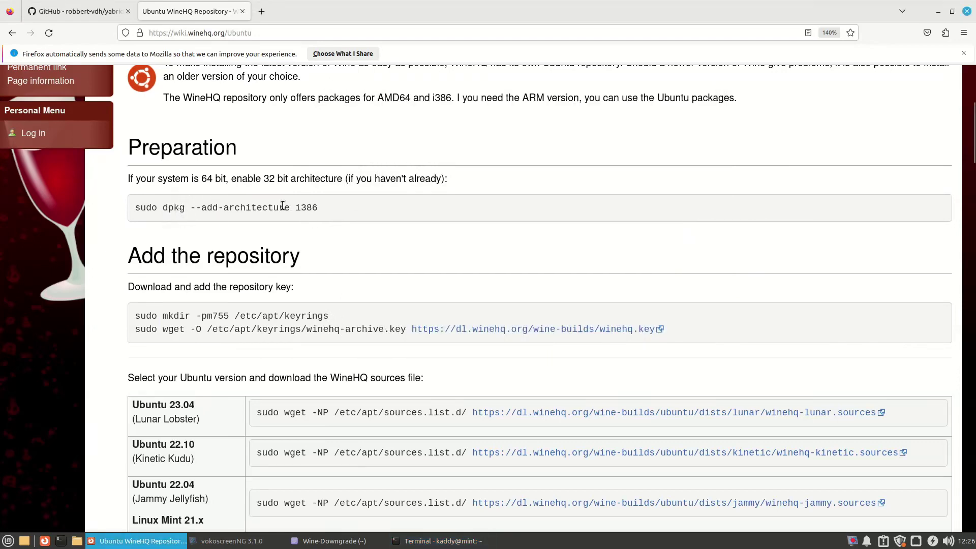
key("alt+Tab")
left_click_drag(515, 102, 506, 105)
Copy and run sudo mkdir -pm755 /etc/apt/keyrings to create the keyrings folder.
left_click(336, 197)
scroll(335, 197, "down", 3)
left_click_drag(136, 233, 337, 237)
key("ctrl+c")
key("alt+Tab")
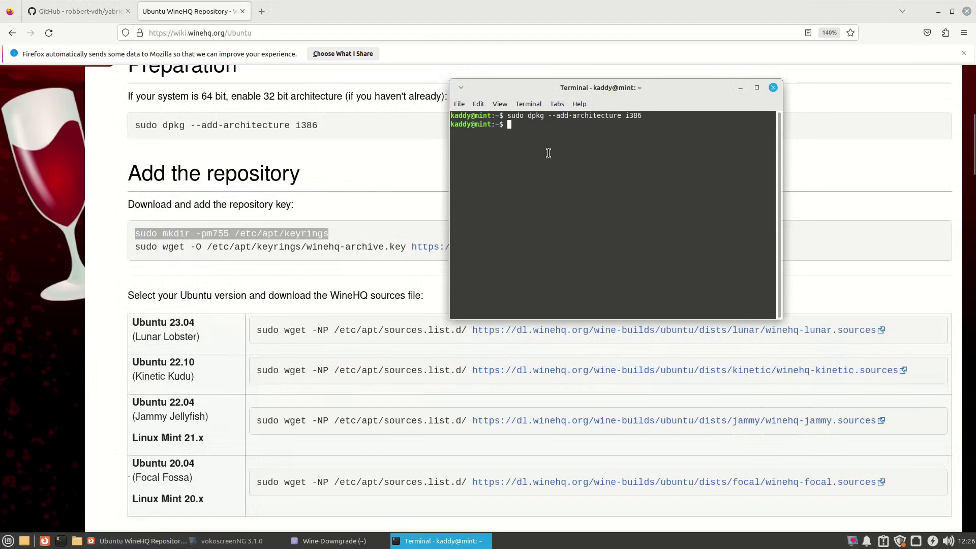
key("ctrl+shift+v")
key("Return")
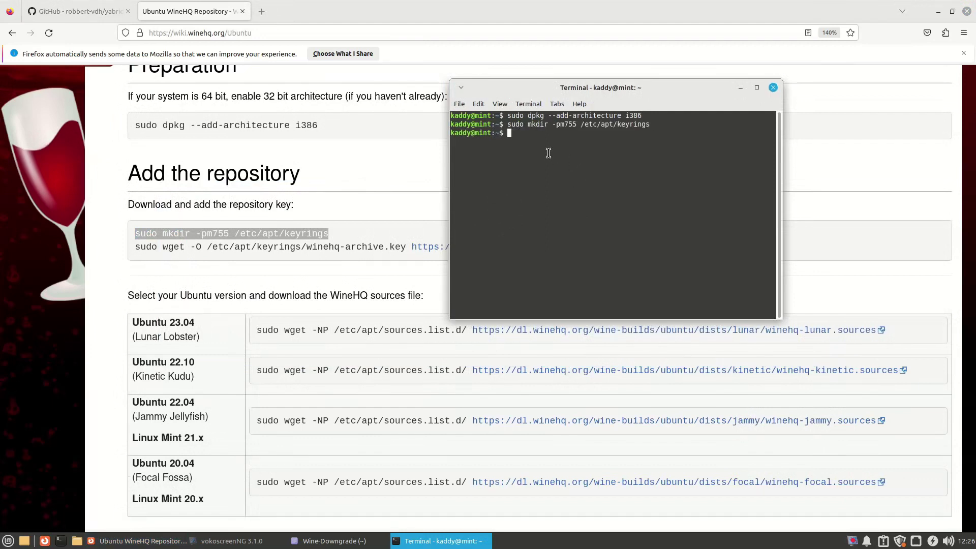
Download the WineHQ key to /etc/apt/keyrings/winehq-archive.key with the wiki's wget command.
left_click_drag(135, 247, 657, 247)
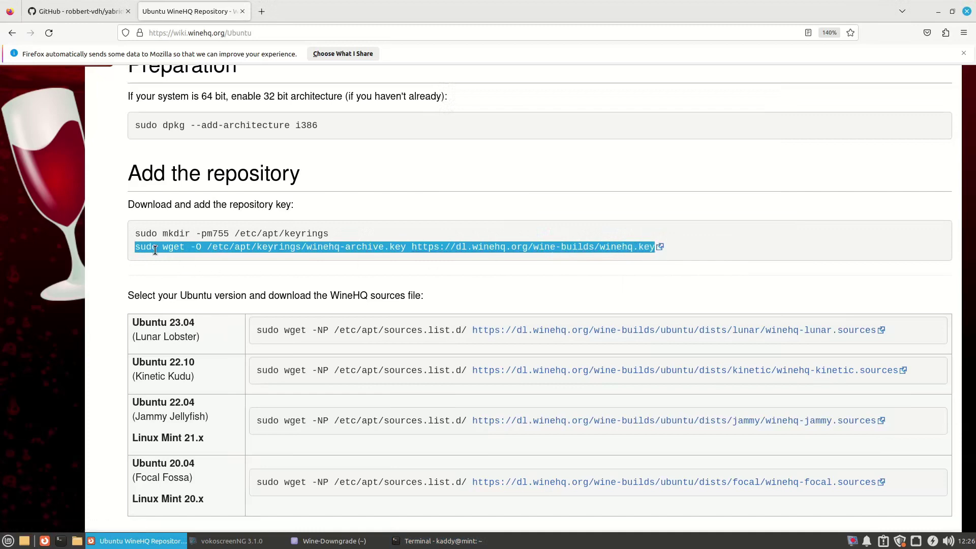
key("alt+Tab")
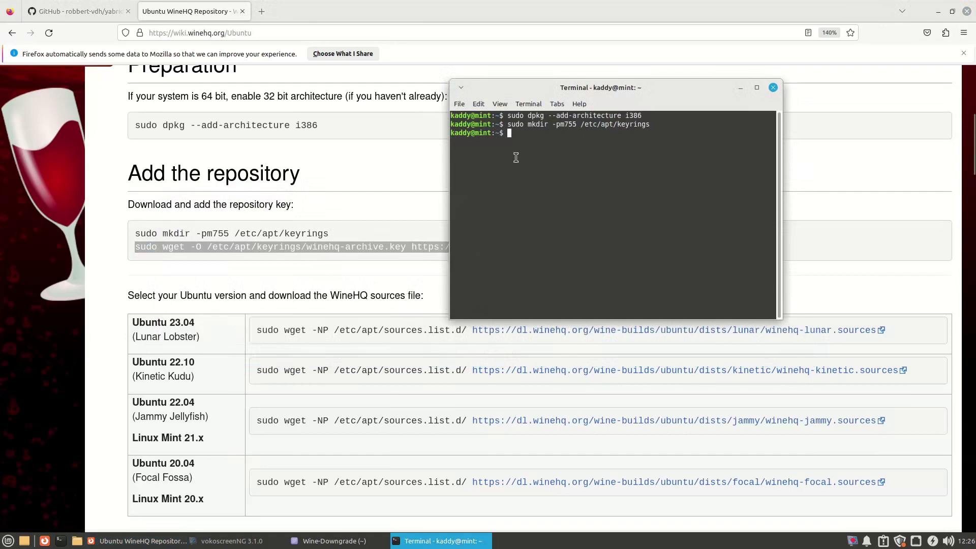
key("ctrl+shift+v")
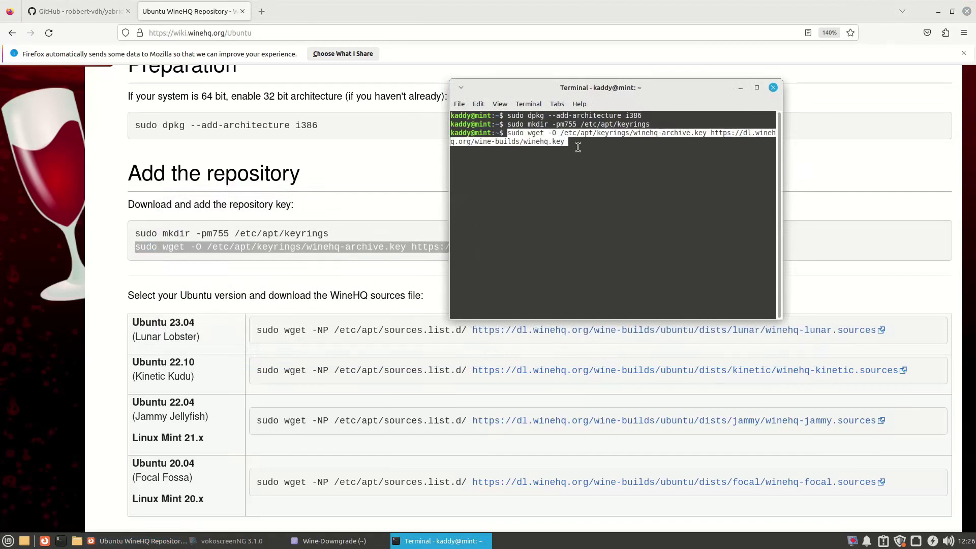
key("Return")
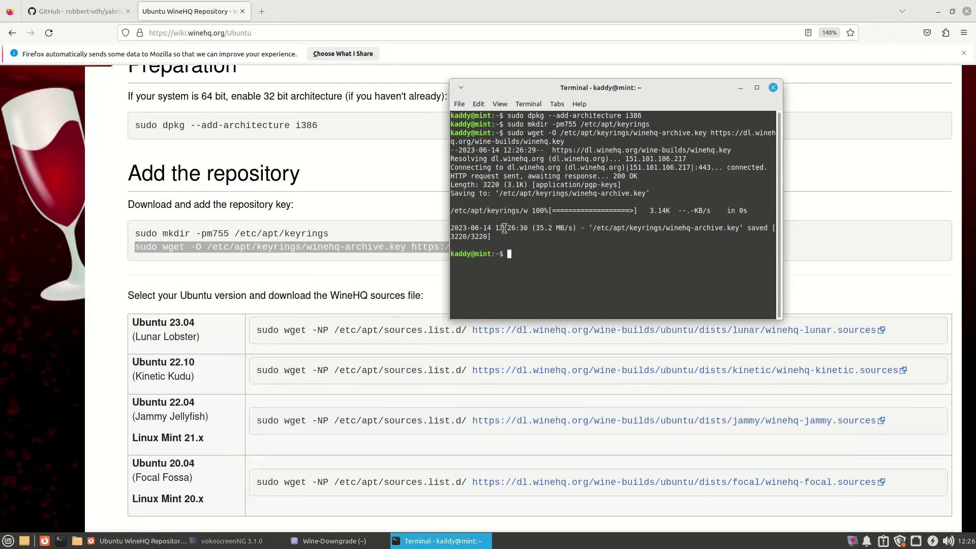
left_click(122, 279)
scroll(214, 254, "down", 4)
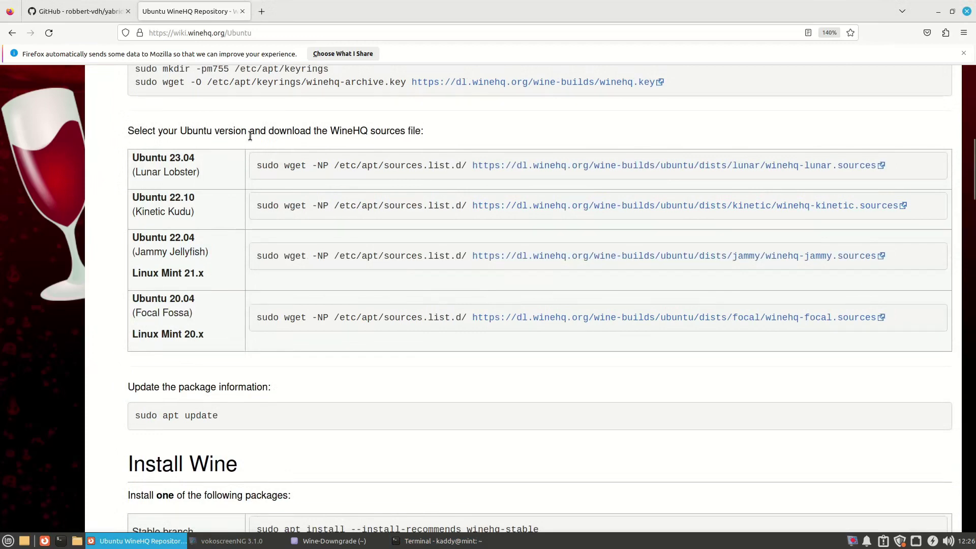
scroll(290, 162, "down", 3)
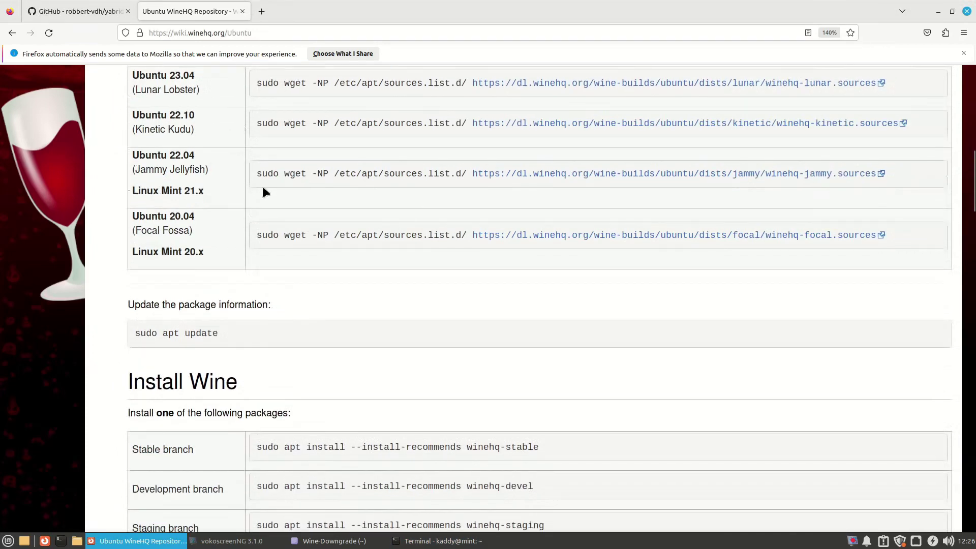
Clear the terminal and run cat /etc/os-release to confirm the Ubuntu-based release.
key("alt+Tab")
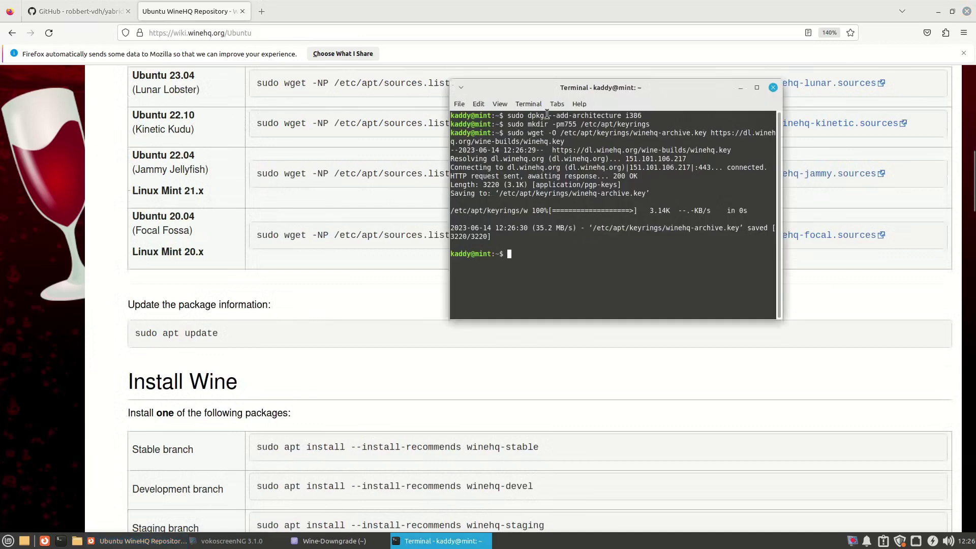
type("clear")
key("Return")
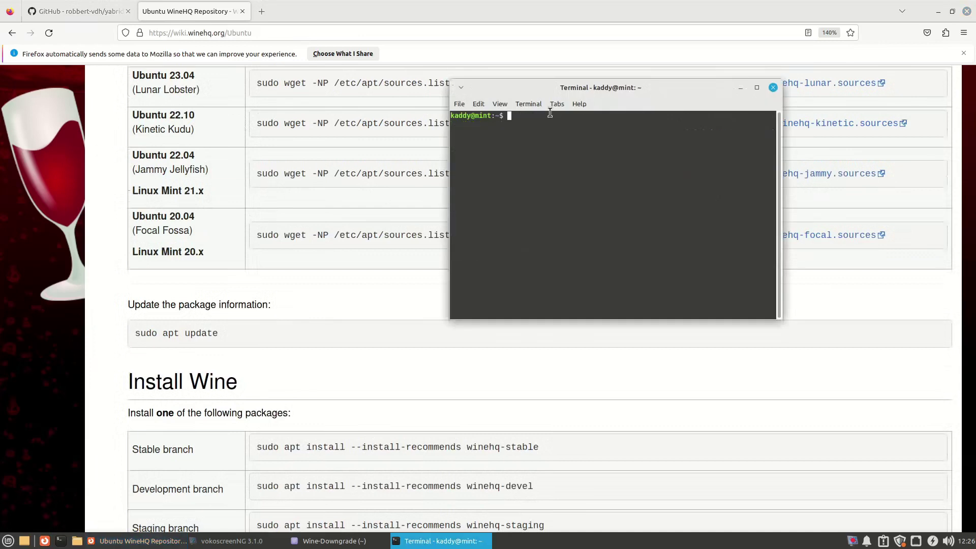
type("cat /etc/os-release")
key("Return")
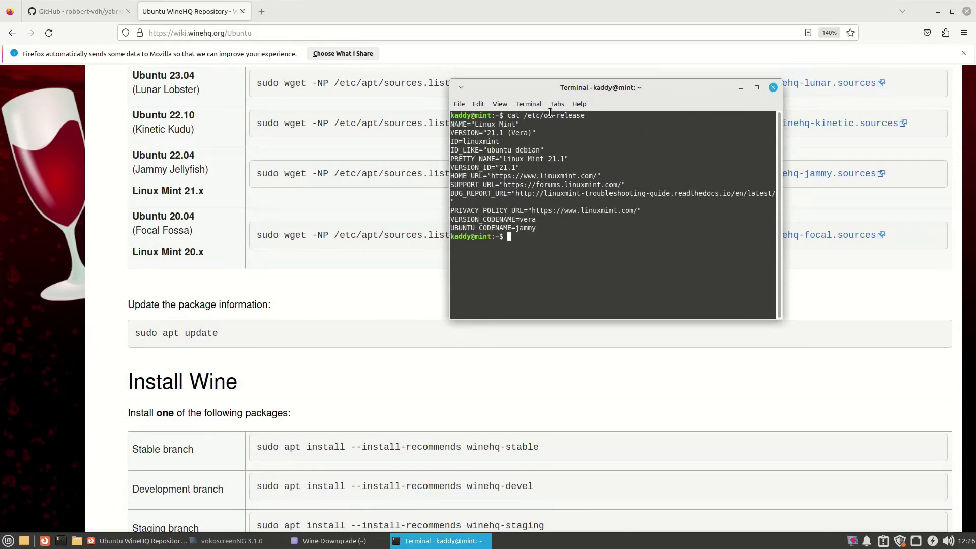
double_click(500, 150)
triple_click(517, 157)
left_click(591, 161)
Copy and run the Linux Mint 21.x wget command fetching winehq-jammy.sources.
left_click(135, 190)
left_click_drag(134, 190, 203, 192)
left_click(207, 196)
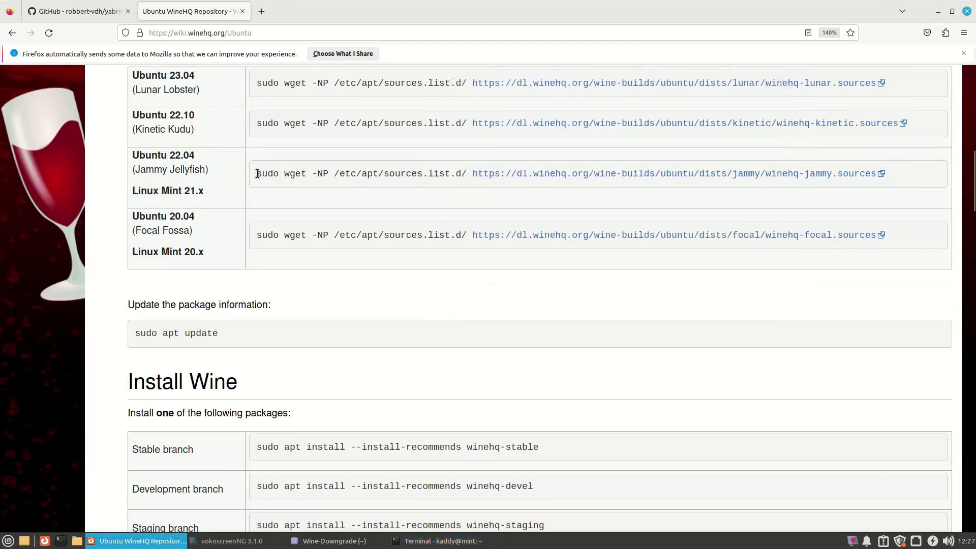
left_click_drag(257, 173, 877, 173)
key("alt+Tab")
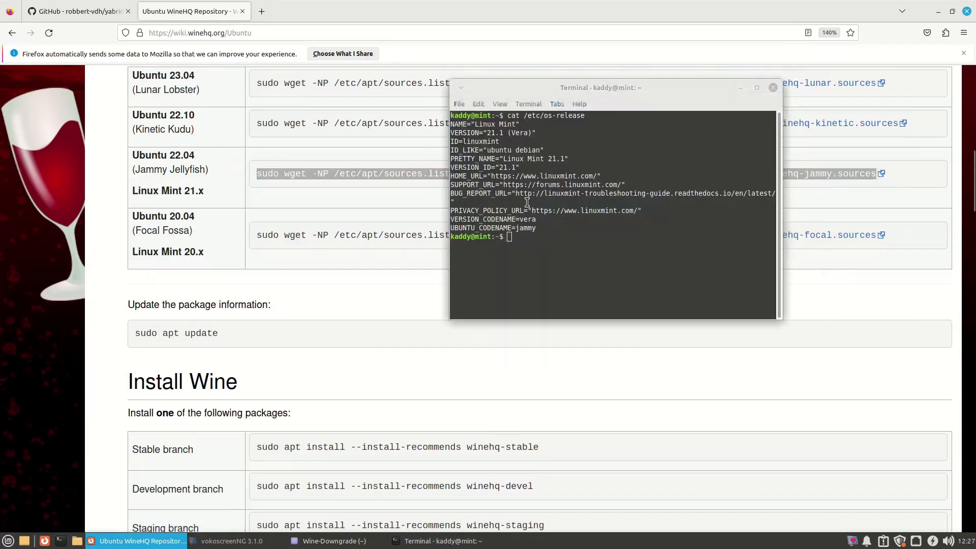
middle_click(571, 229)
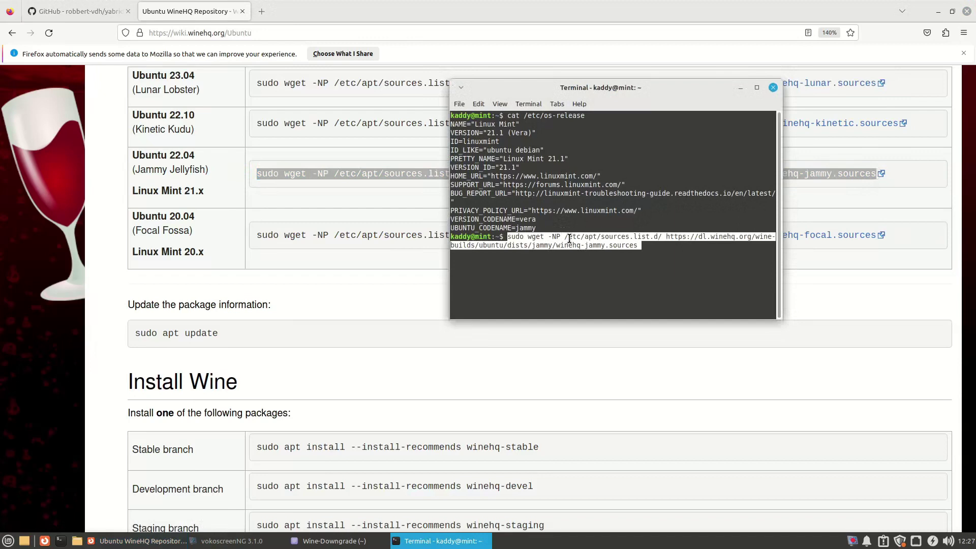
key("Return")
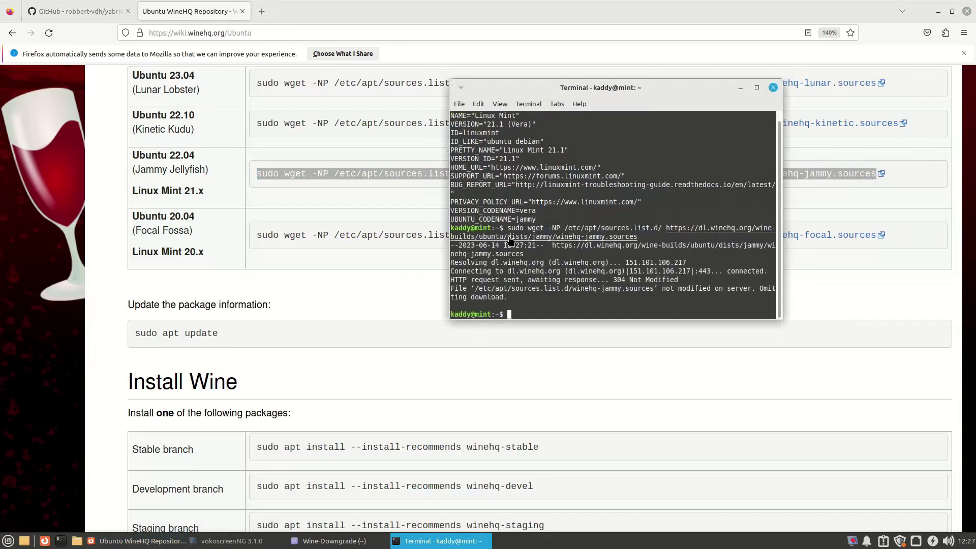
Run sudo apt update in a cleared terminal, then scroll the wiki to the Install Wine commands.
left_click_drag(135, 333, 219, 333)
key("alt+Tab")
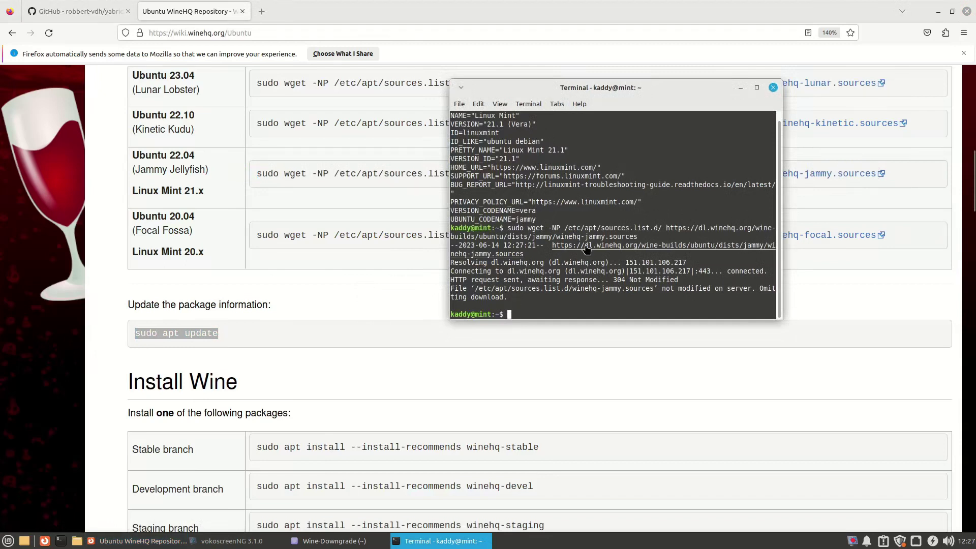
type("clear")
key("Return")
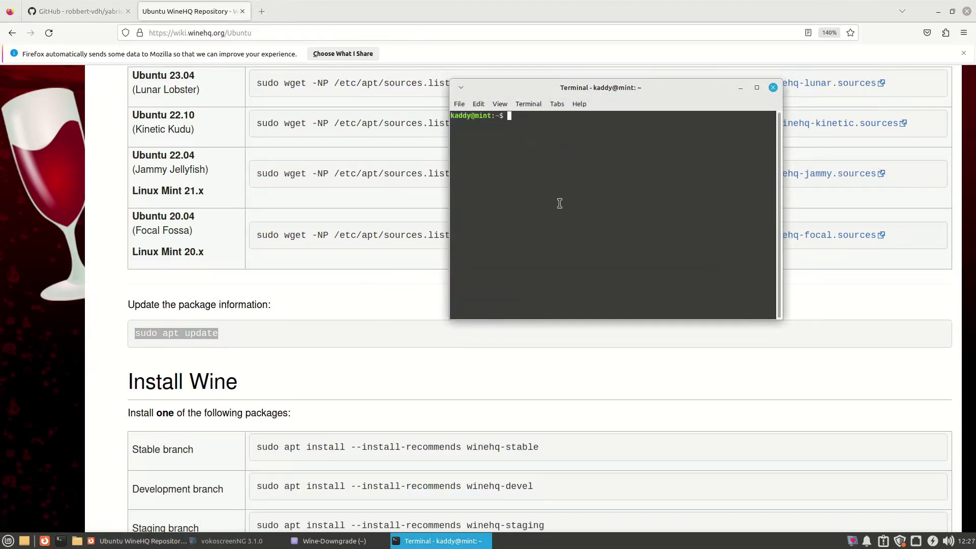
middle_click(534, 158)
key("Return")
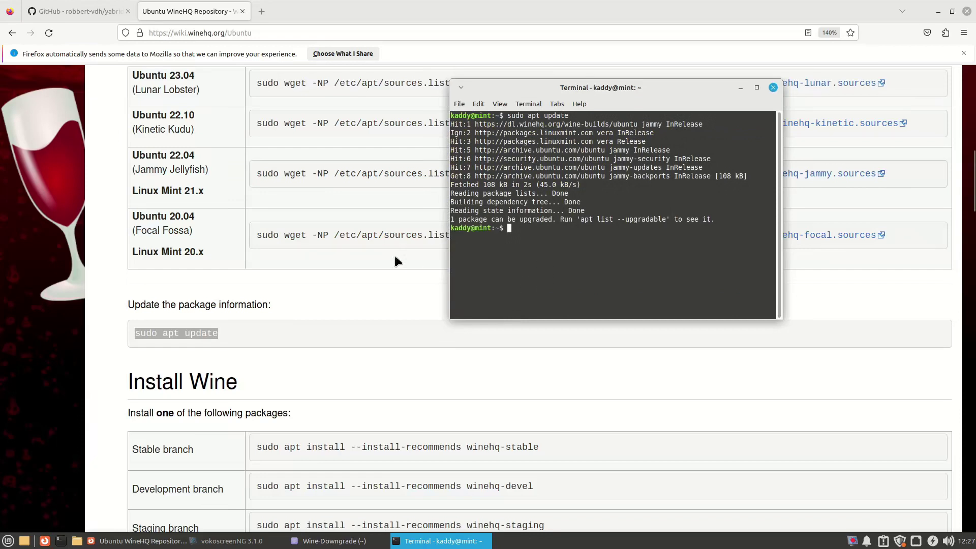
left_click(312, 288)
scroll(316, 266, "down", 6)
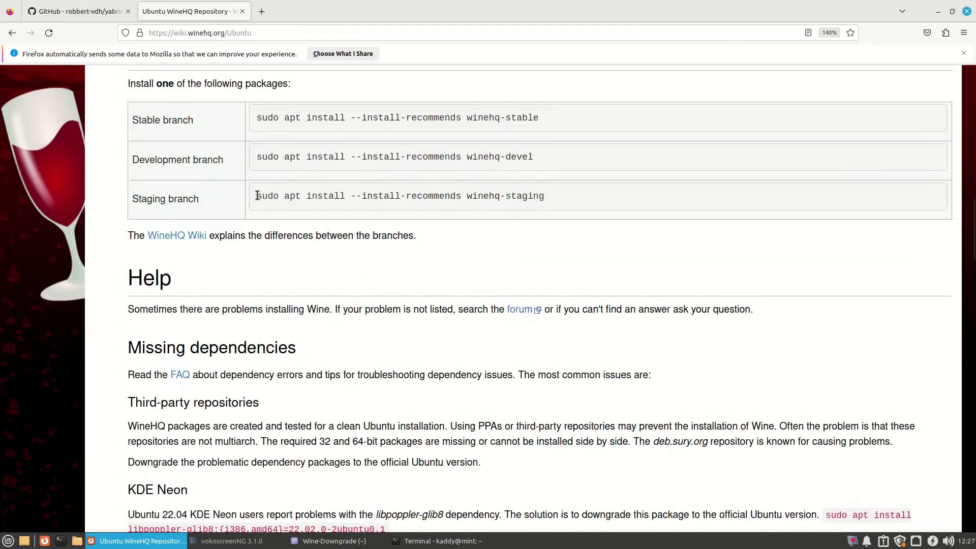
Find the yabridge README's Wine Staging 7.20 downgrade section and select its five-line Bash block.
left_click_drag(257, 196, 543, 195)
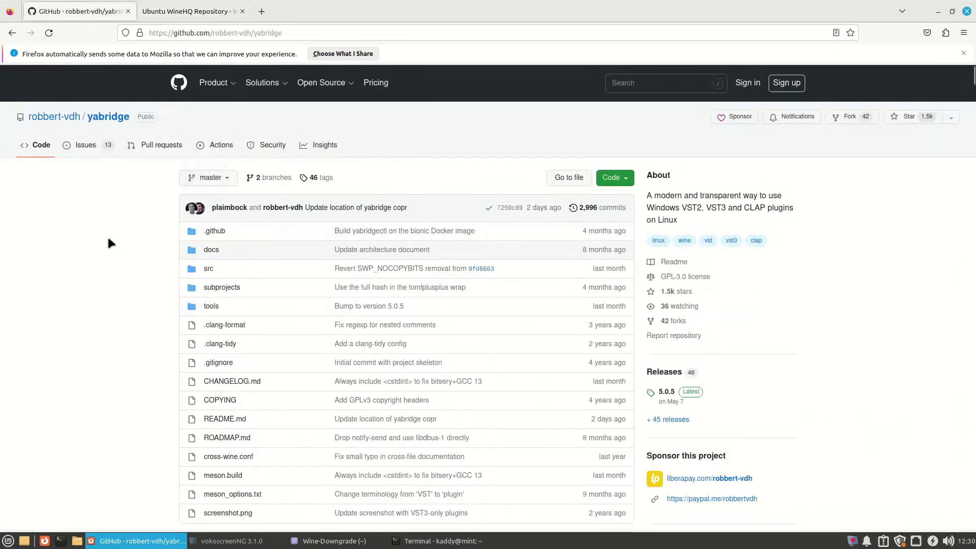
scroll(108, 235, "down", 1)
scroll(108, 244, "down", 8)
scroll(122, 249, "down", 7)
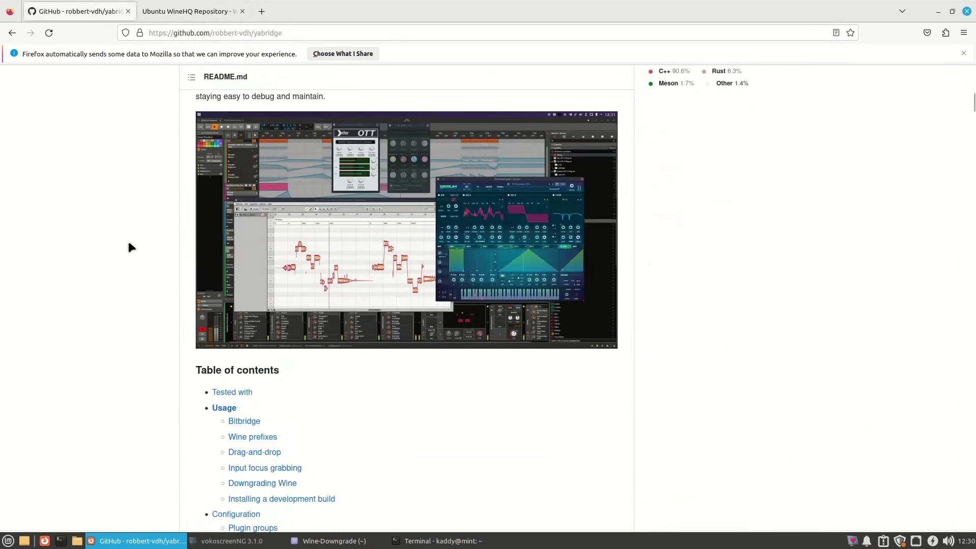
scroll(116, 252, "down", 20)
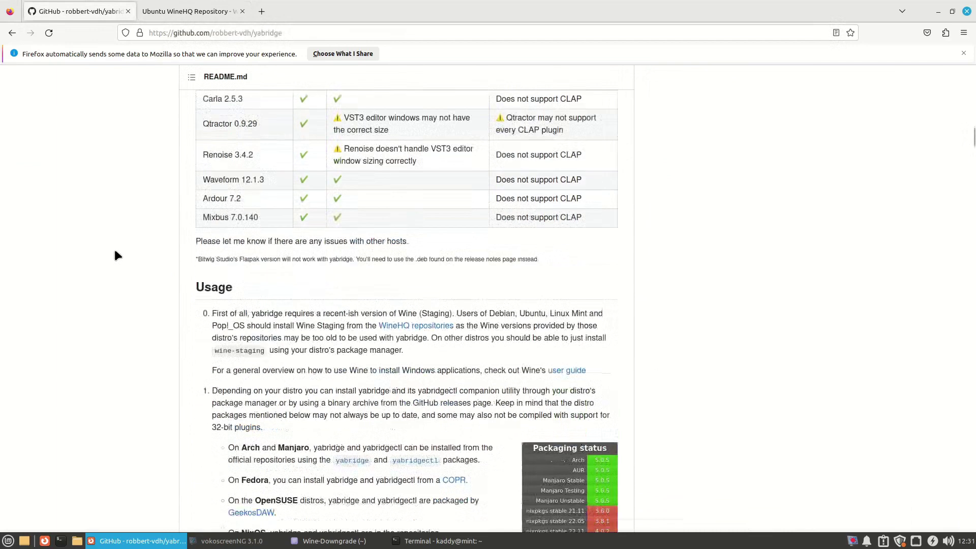
key("ctrl+f")
left_click_drag(253, 200, 270, 199)
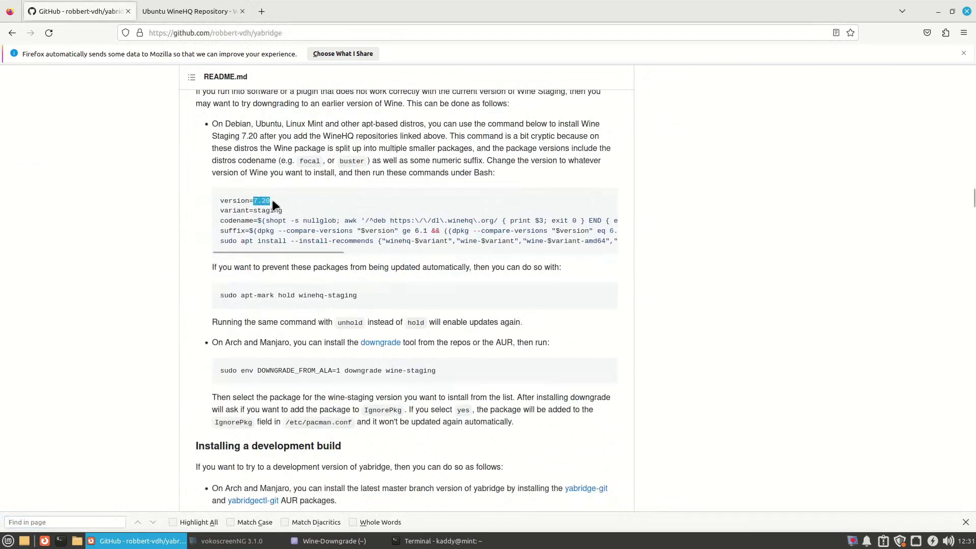
left_click(216, 203)
left_click_drag(220, 202, 262, 256)
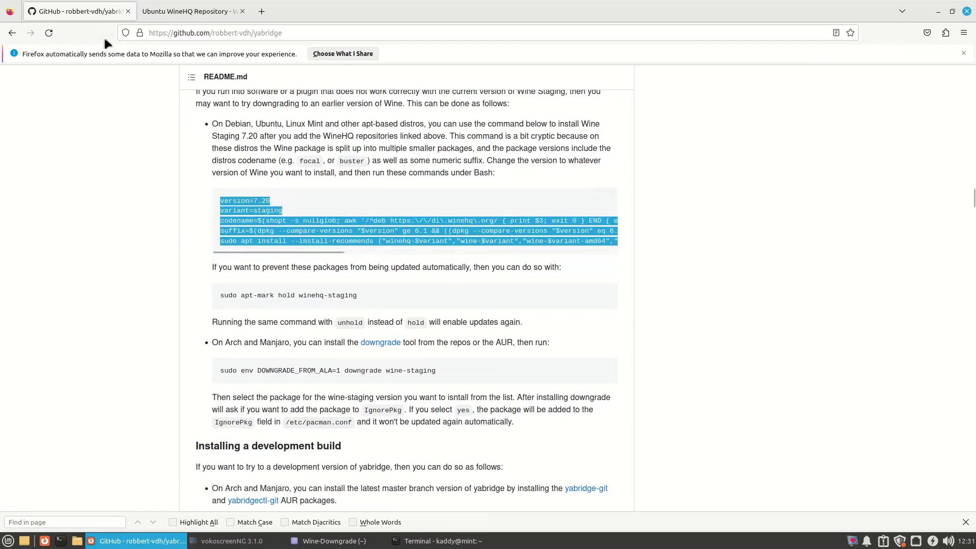
Paste the downgrade script into the new Xed file, change version 7.20 to 7.19, and copy it.
left_click(79, 541)
right_click(110, 105)
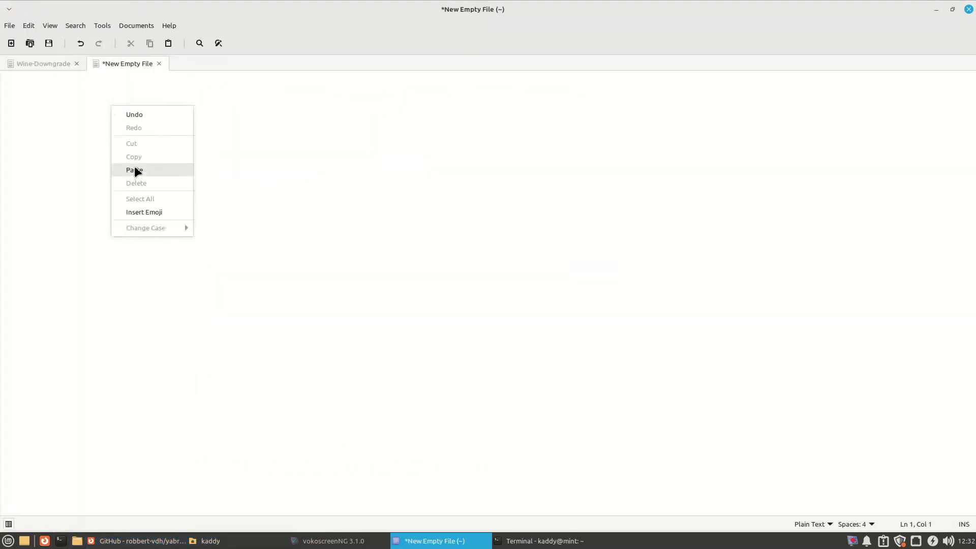
left_click(132, 169)
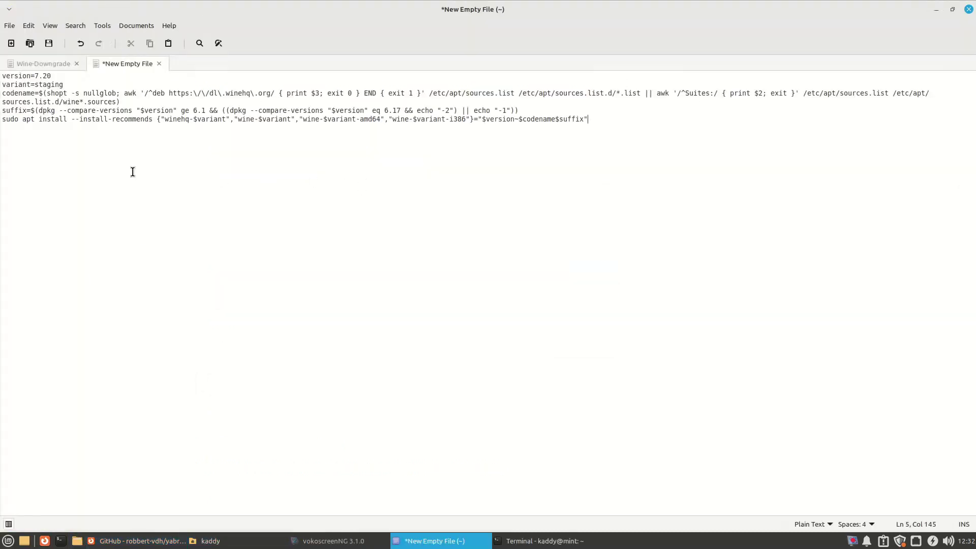
left_click(51, 75)
key("BackSpace")
key("BackSpace")
left_click_drag(2, 75, 586, 119)
right_click(322, 94)
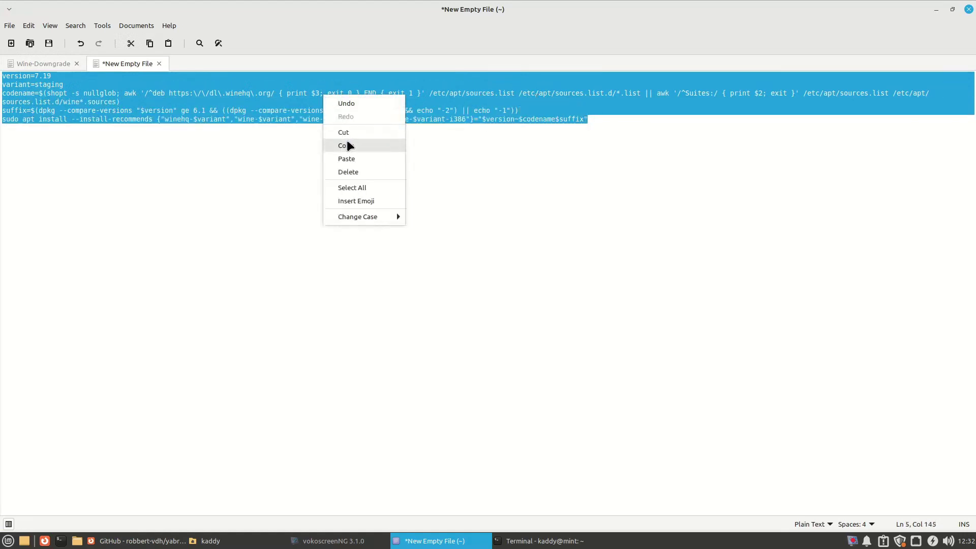
left_click(348, 143)
key("alt+Tab")
key("alt+Tab")
key("alt+Tab")
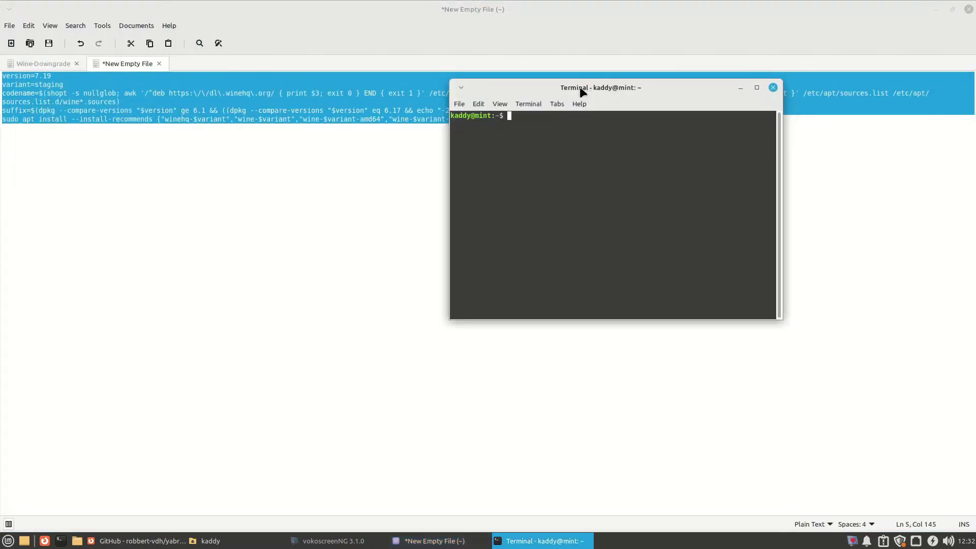
Run the pasted 7.19 downgrade script in Terminal, accepting the multi-line paste and package installation.
left_click_drag(581, 89, 473, 90)
right_click(437, 151)
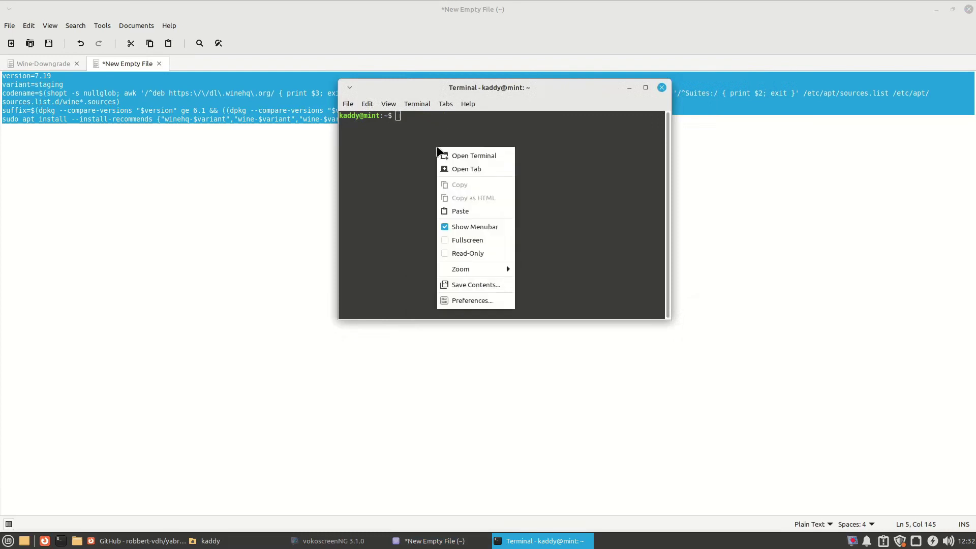
left_click(460, 211)
left_click(722, 167)
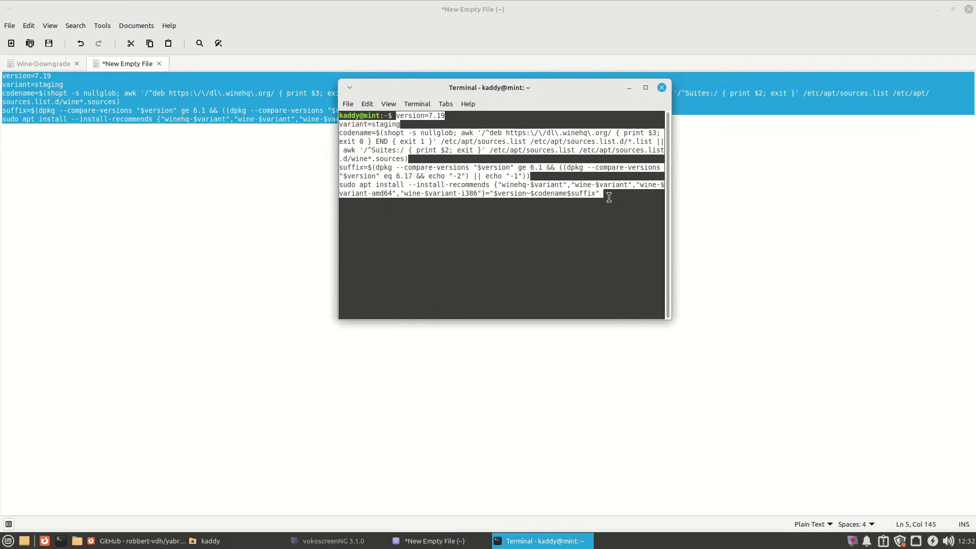
key("Return")
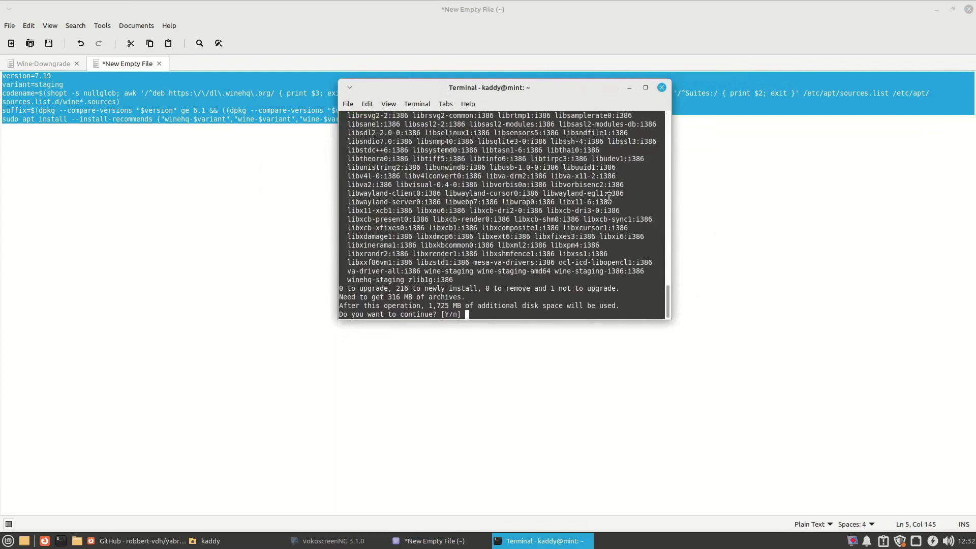
scroll(497, 209, "up", 6)
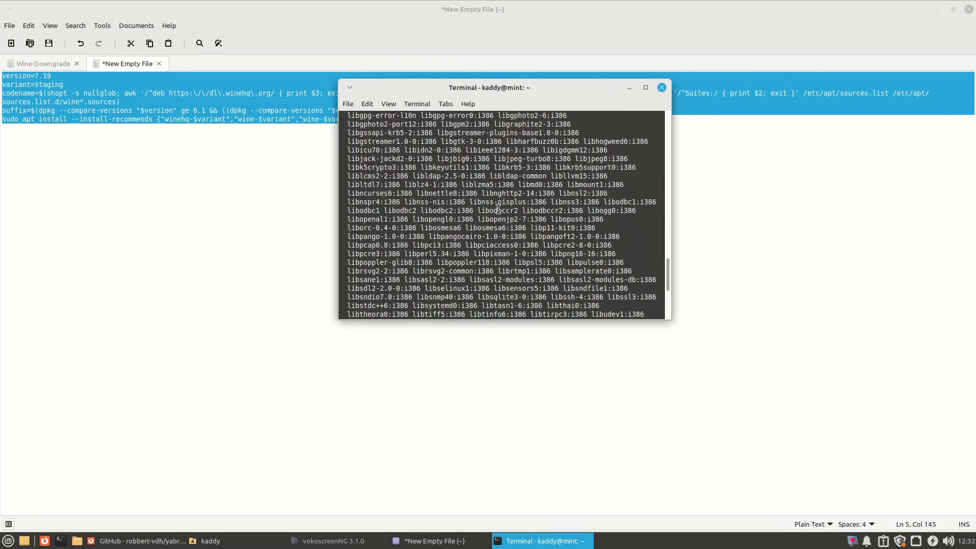
scroll(497, 209, "down", 6)
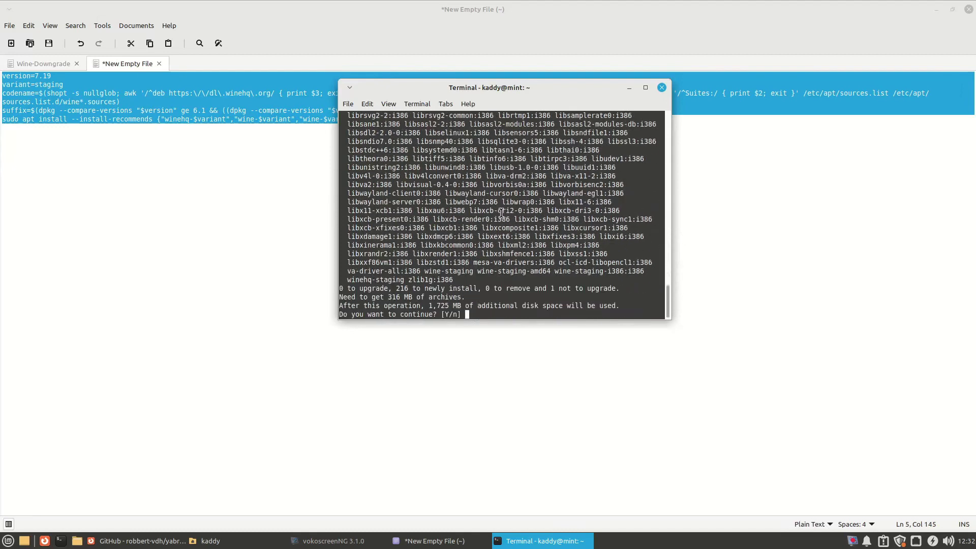
key("Return")
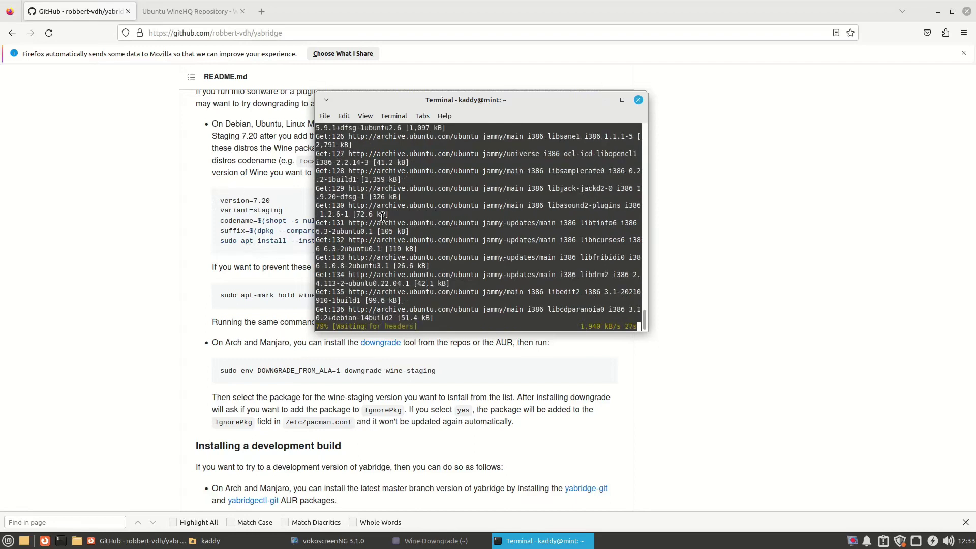
left_click_drag(441, 99, 423, 100)
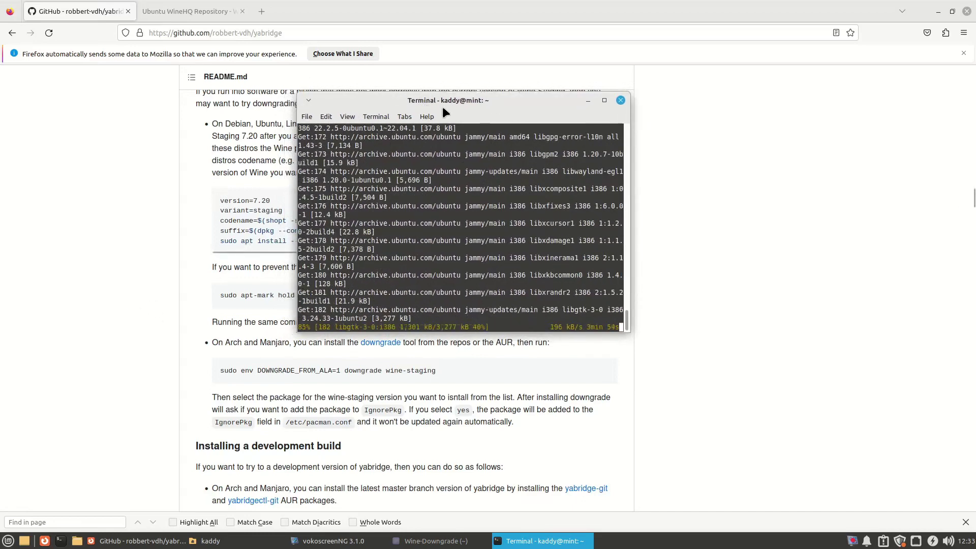
left_click_drag(446, 102, 460, 81)
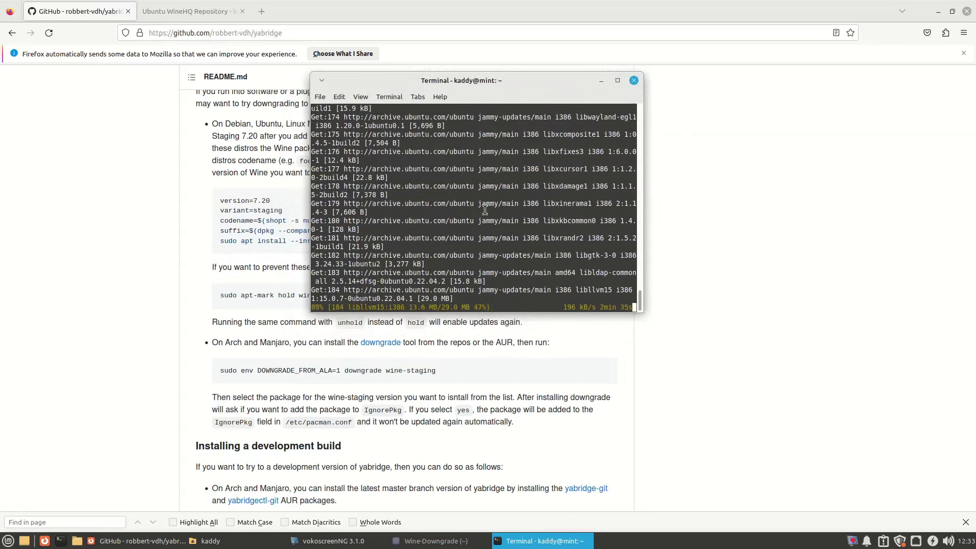
left_click_drag(469, 86, 419, 87)
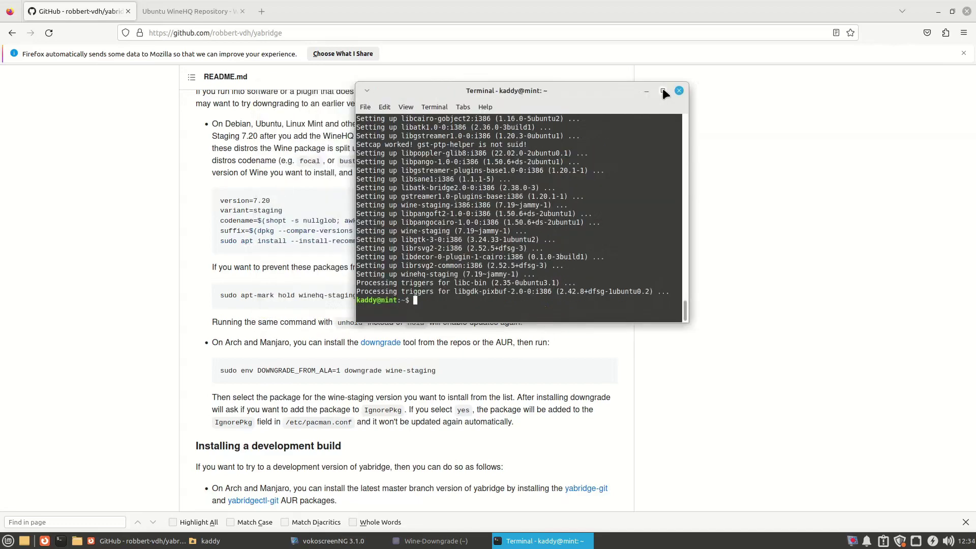
Clear the maximized terminal and run sudo apt-mark hold on wine-staging-amd64, wine-staging-i386 and winehq-staging.
left_click(663, 92)
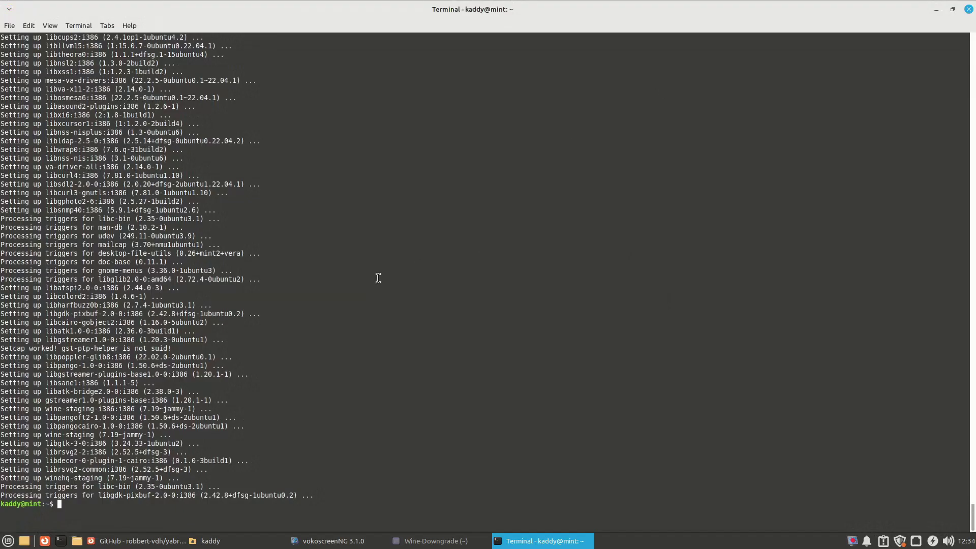
type("ar")
key("Return")
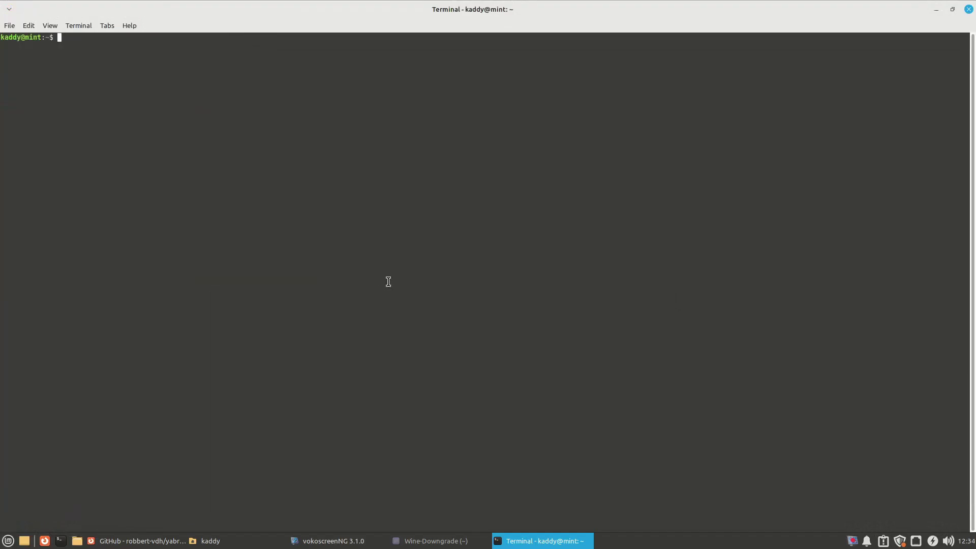
right_click(133, 65)
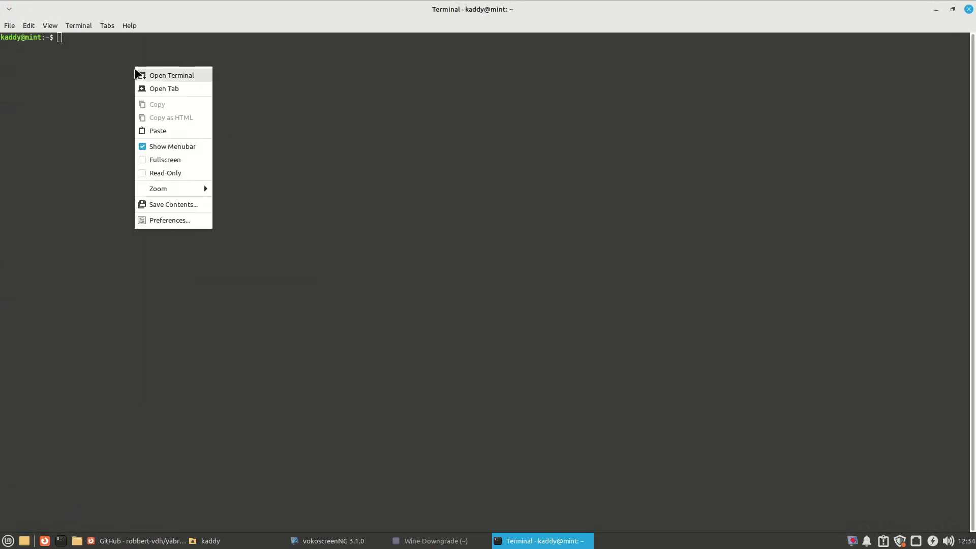
left_click(159, 130)
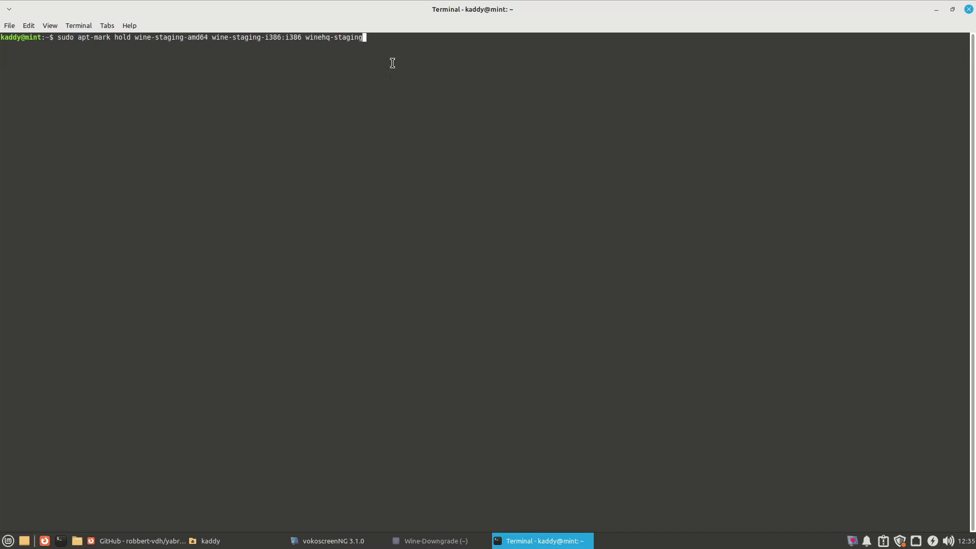
key("Return")
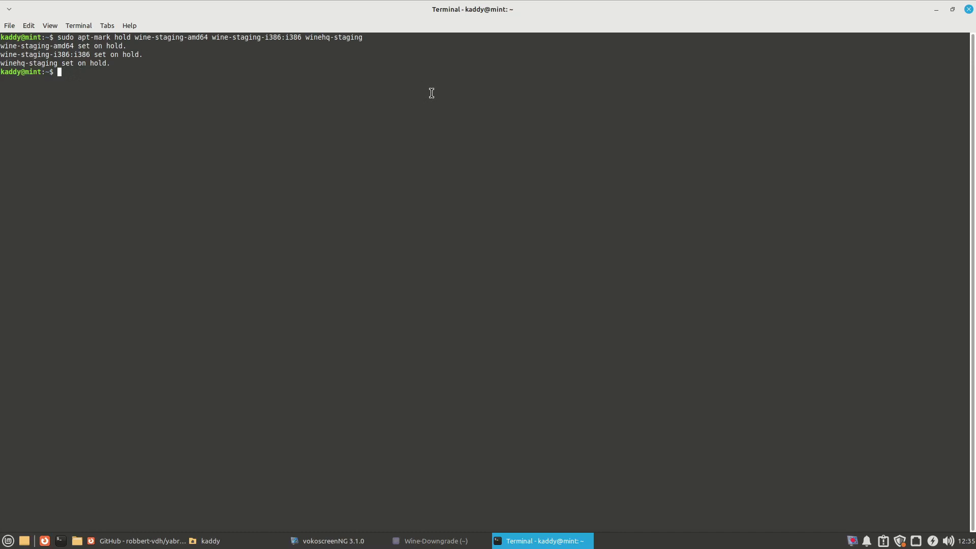
Run sudo apt-cache policy wine-staging and check Installed 7.19~jammy-1 against Candidate 8.10~jammy-1.
type("clear")
key("Return")
key("super+Down")
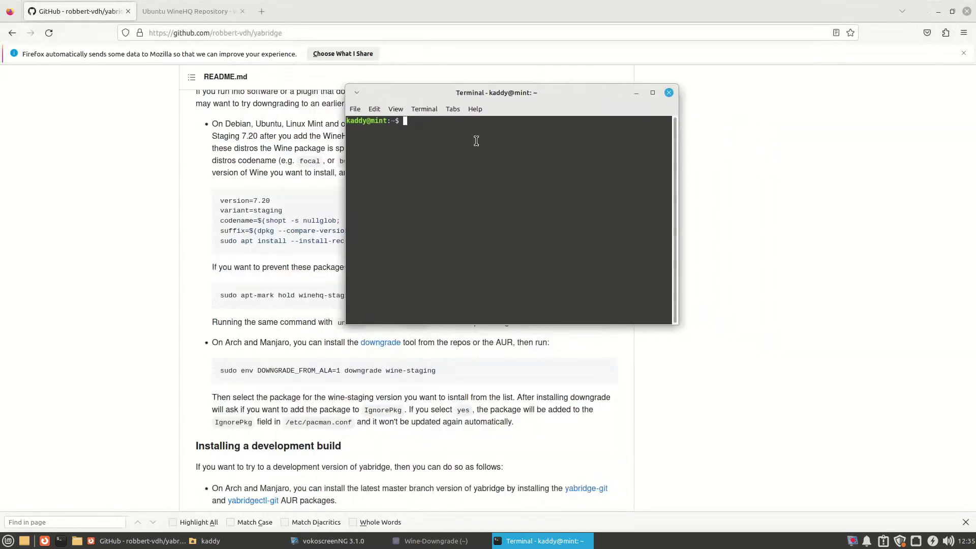
type("sudo apt-cache")
type(" plicy")
key("BackSpace")
key("BackSpace")
key("BackSpace")
type("olicy wine")
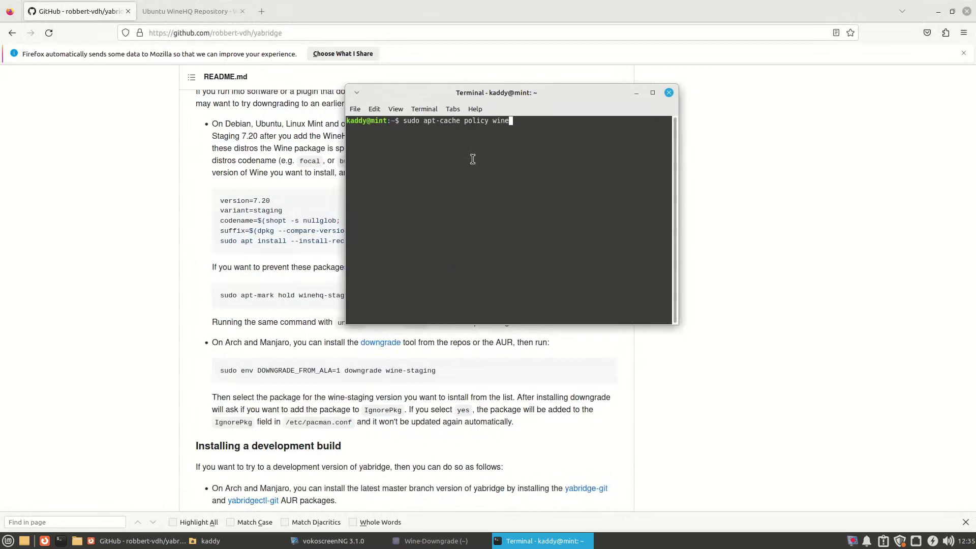
type("-stagin")
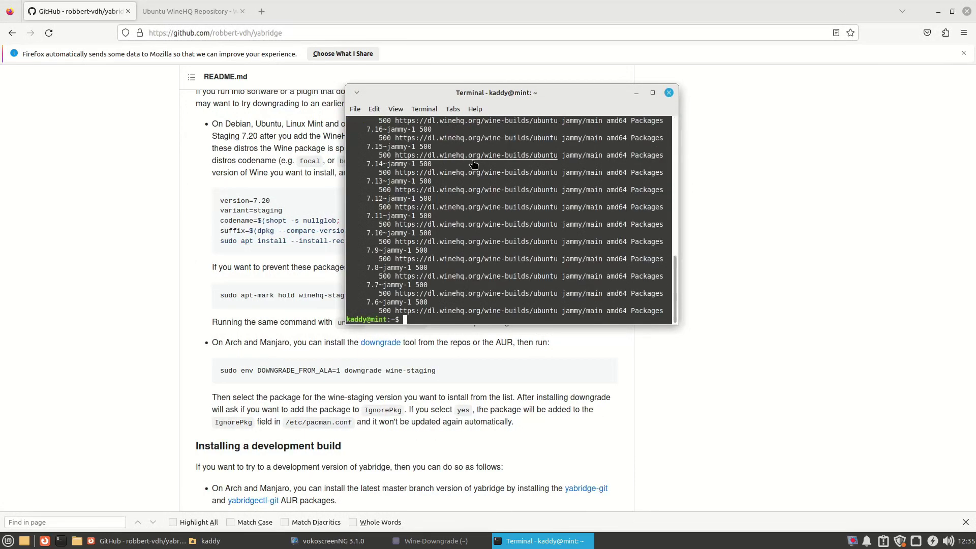
left_click(652, 93)
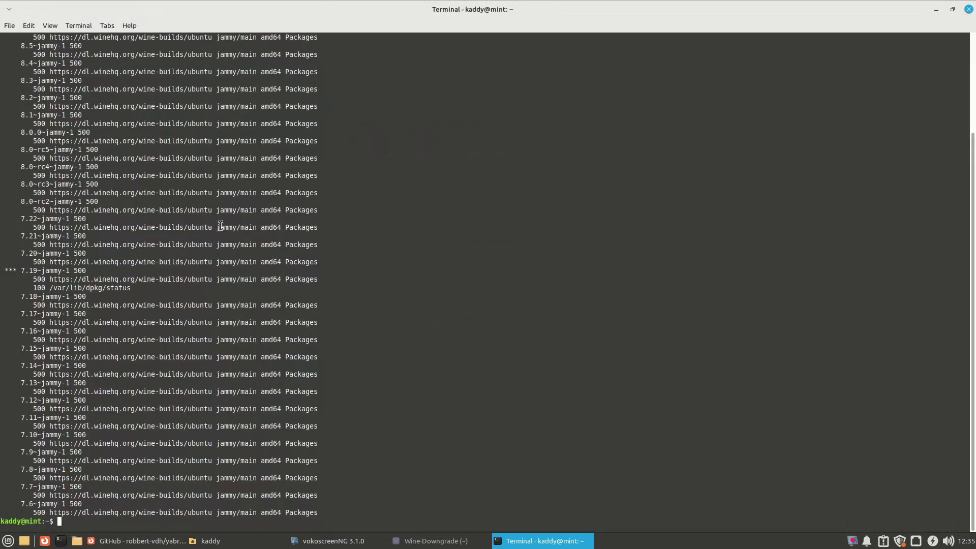
scroll(211, 232, "up", 5)
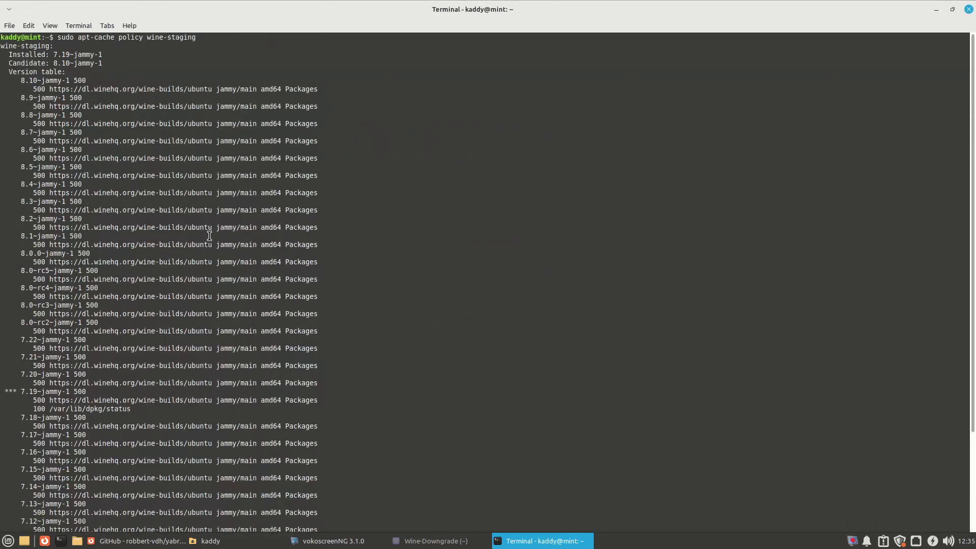
triple_click(22, 55)
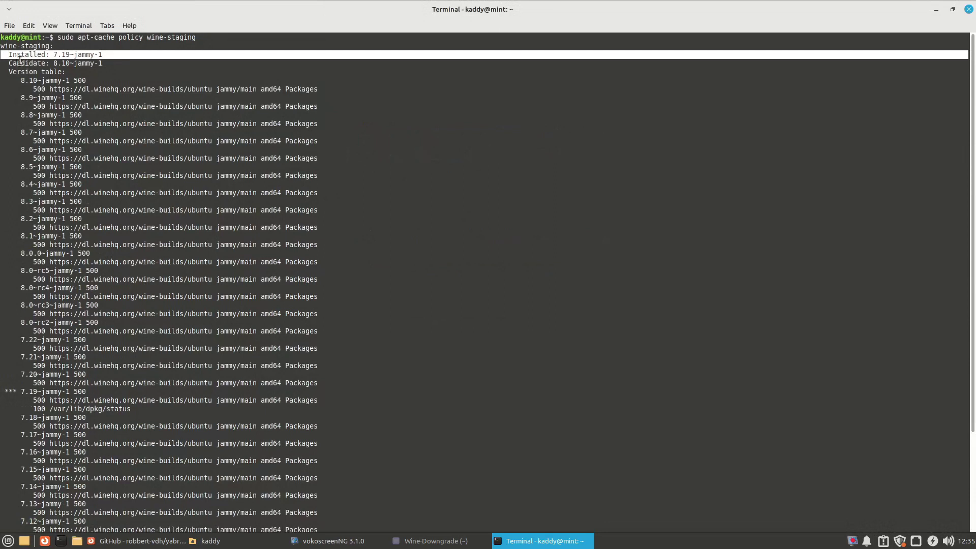
triple_click(47, 63)
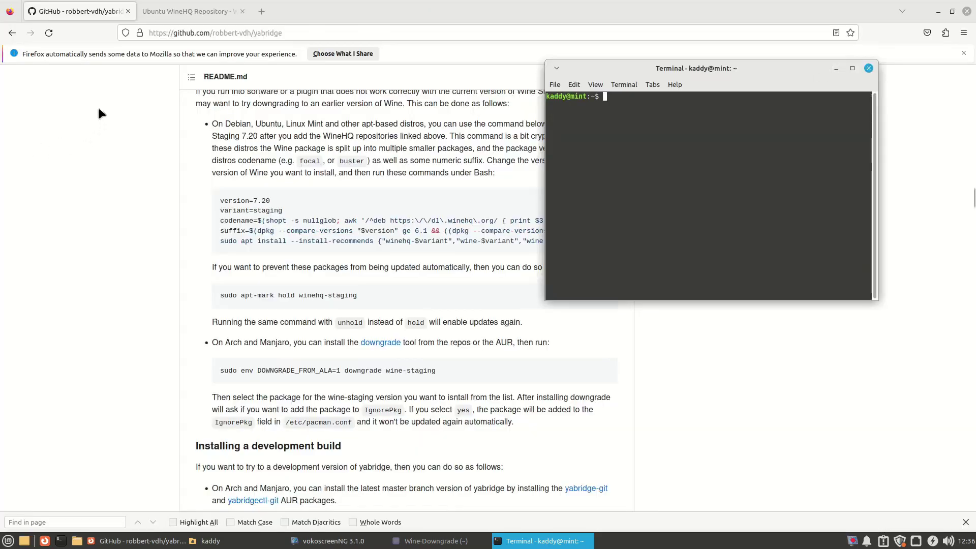
Bring up the yabridge GitHub README and scroll to its table of contents.
left_click(101, 7)
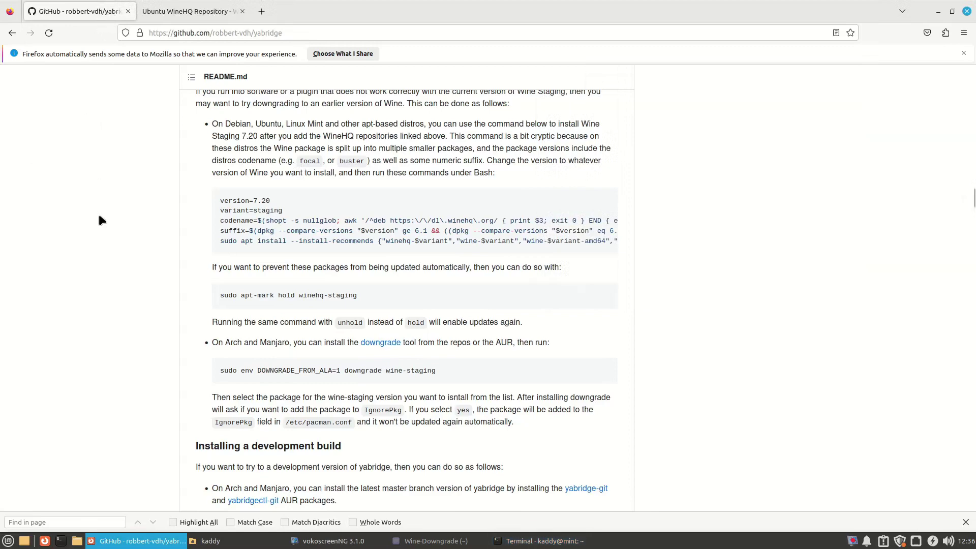
scroll(98, 212, "up", 15)
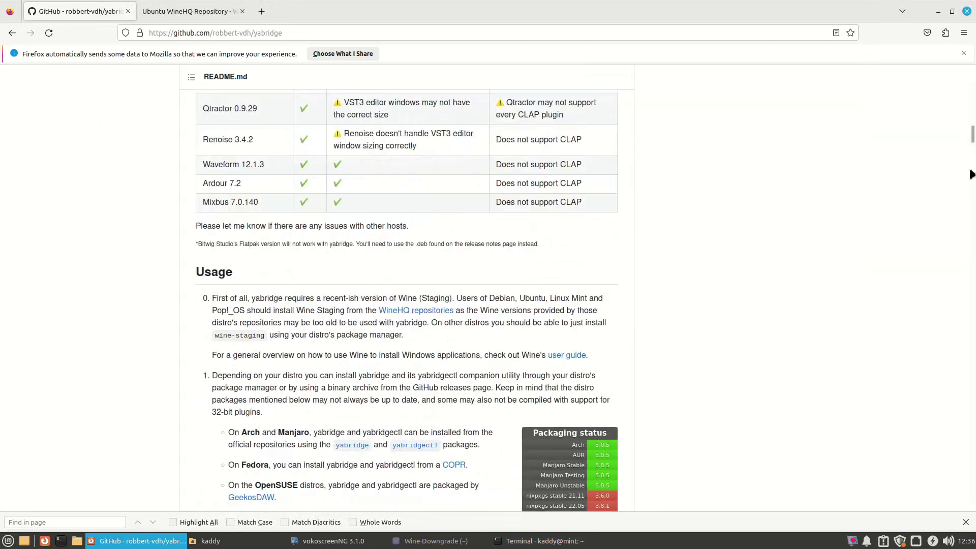
left_click_drag(973, 136, 963, 54)
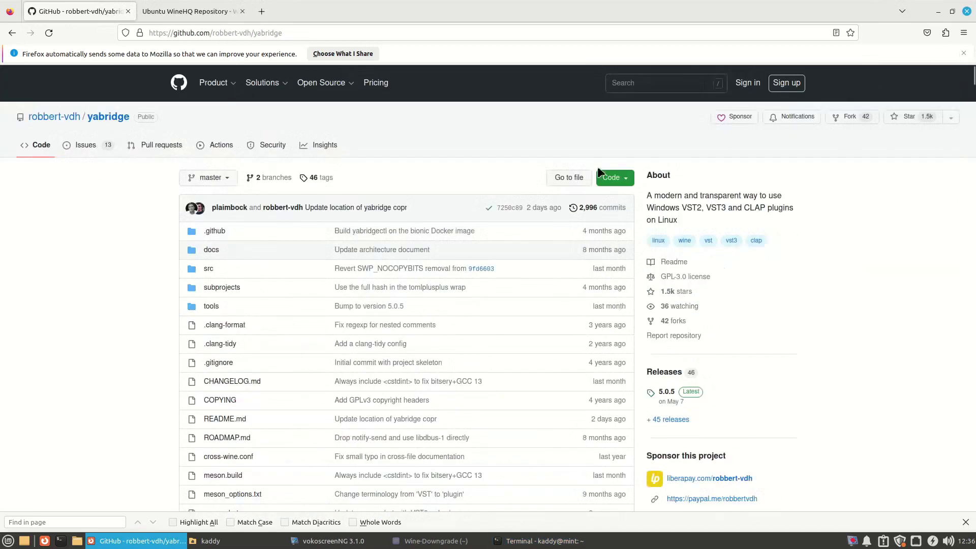
scroll(177, 252, "down", 8)
scroll(353, 273, "down", 6)
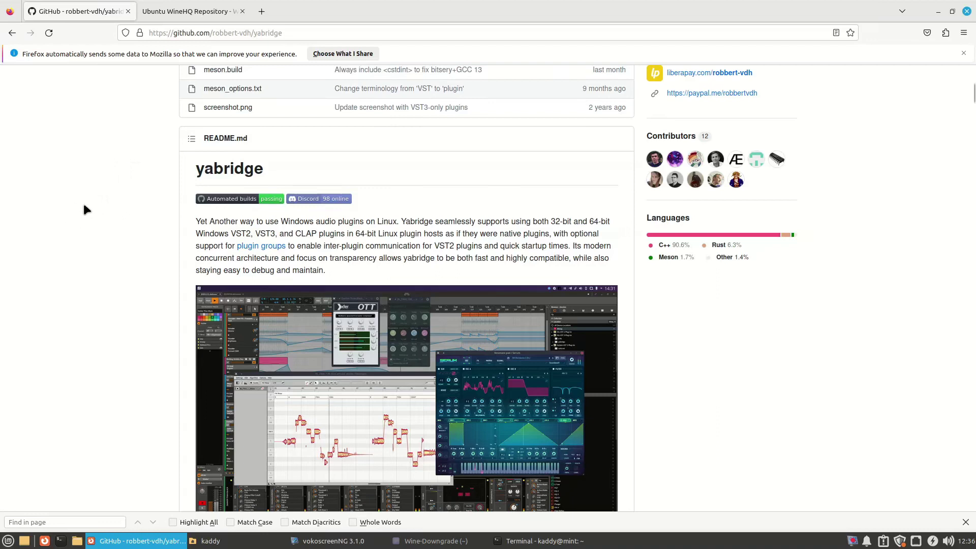
scroll(119, 220, "up", 2)
scroll(115, 239, "down", 5)
scroll(105, 265, "down", 5)
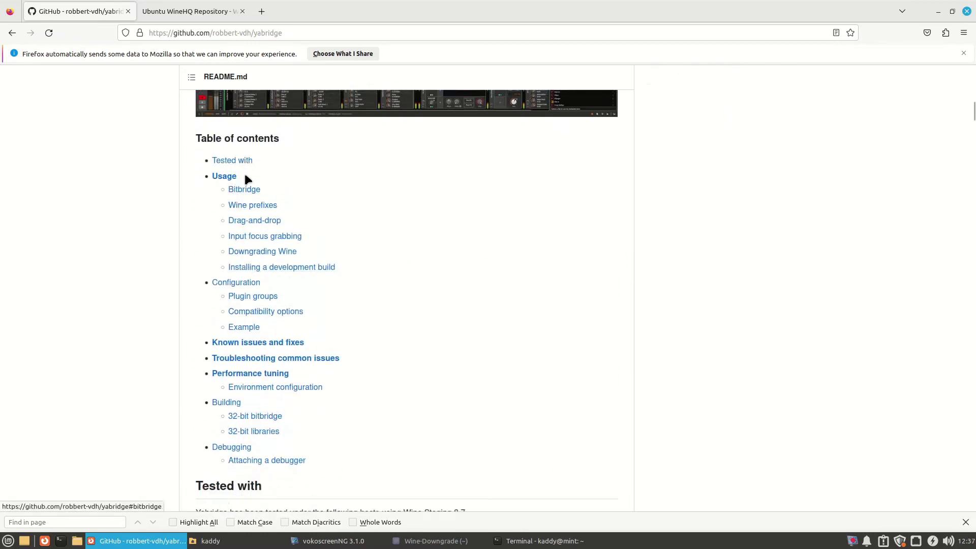
Jump to the README's Usage section and read the install notes, then return to the terminal.
left_click(224, 176)
left_click_drag(240, 257, 480, 276)
left_click(167, 255)
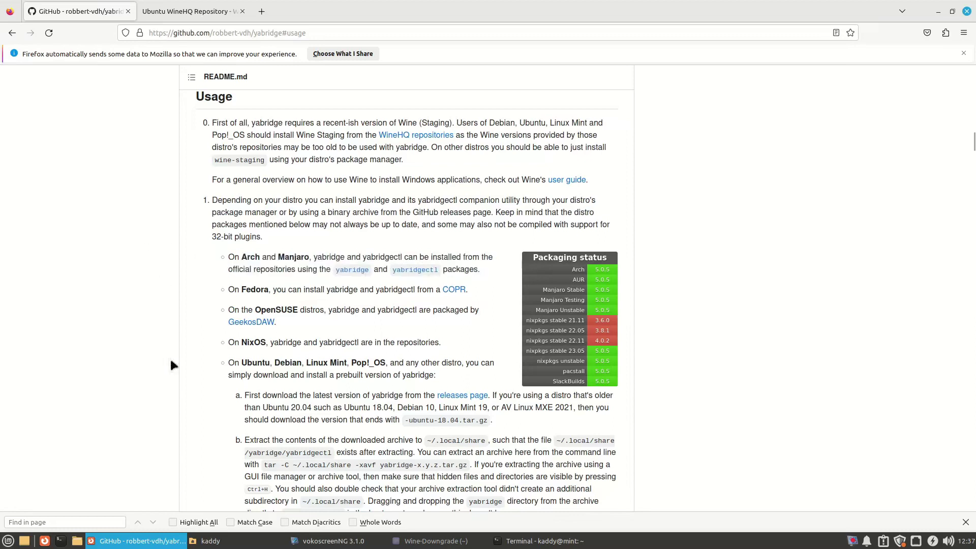
left_click(526, 541)
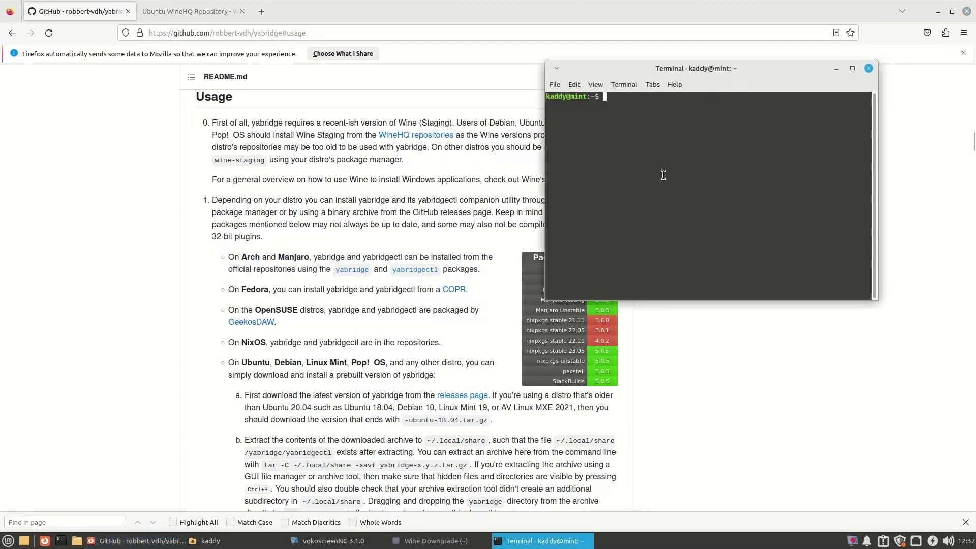
Search the package repositories with apt search yabridge.
type("apt search yabrid")
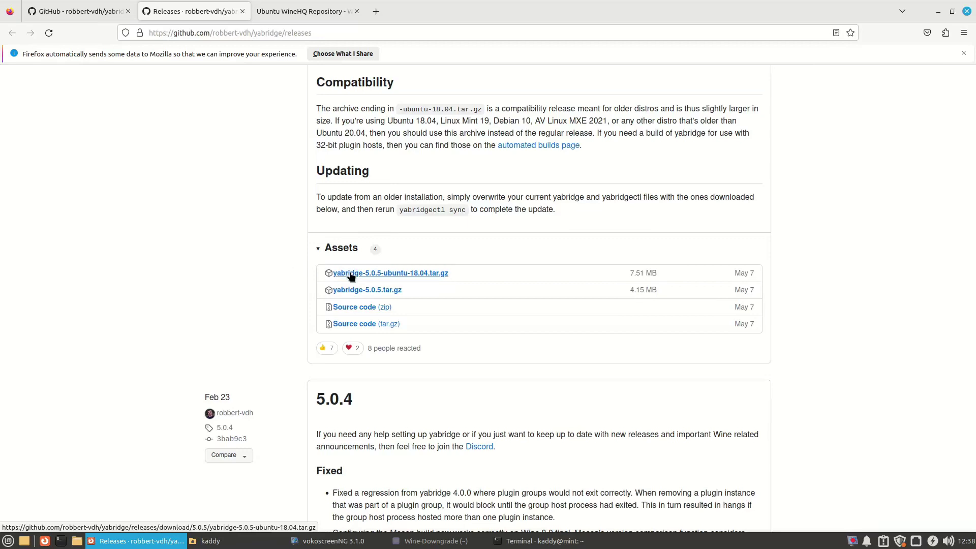
Download yabridge-5.0.5-ubuntu-18.04.tar.gz and open its location in the Downloads folder.
left_click(351, 275)
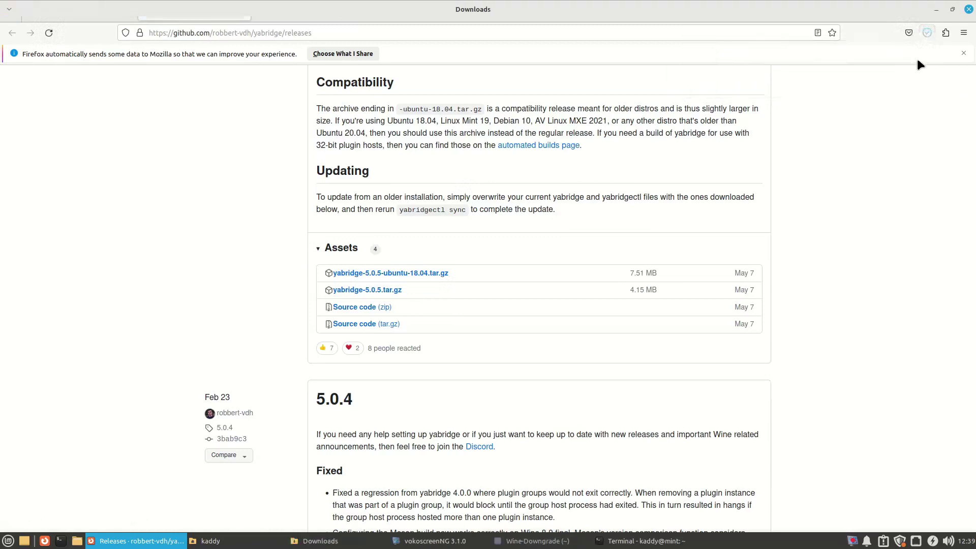
left_click(920, 59)
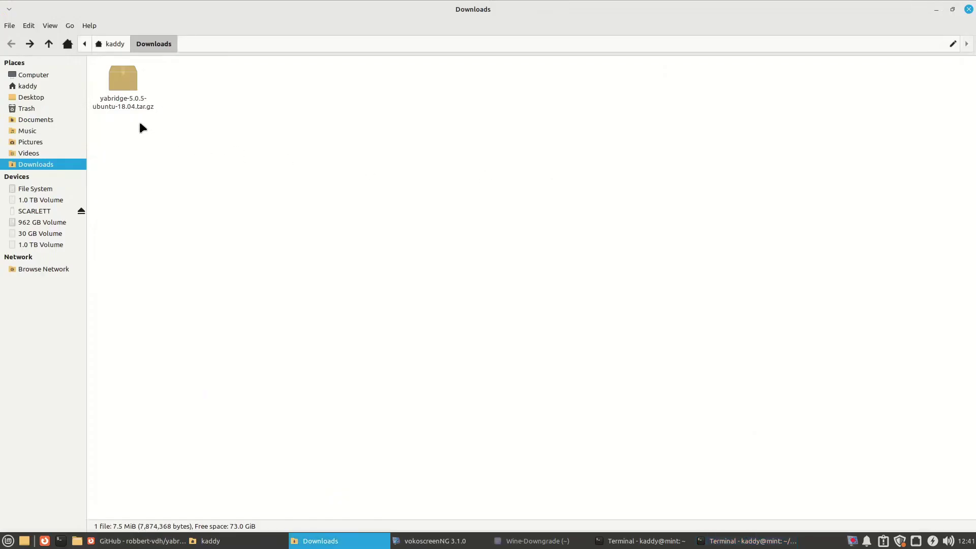
Cut the yabridge archive and navigate to ~/.local/share with hidden files shown.
right_click(124, 75)
left_click(139, 128)
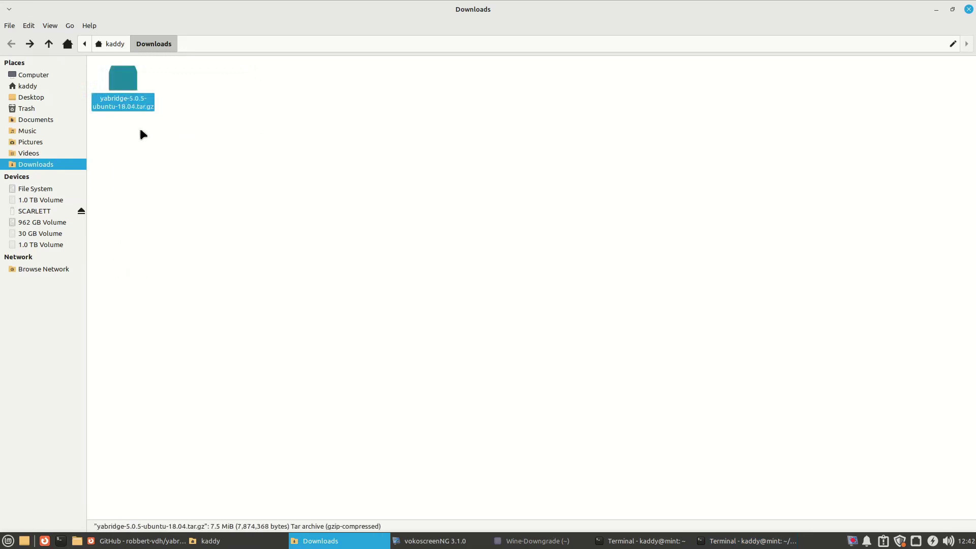
left_click(28, 88)
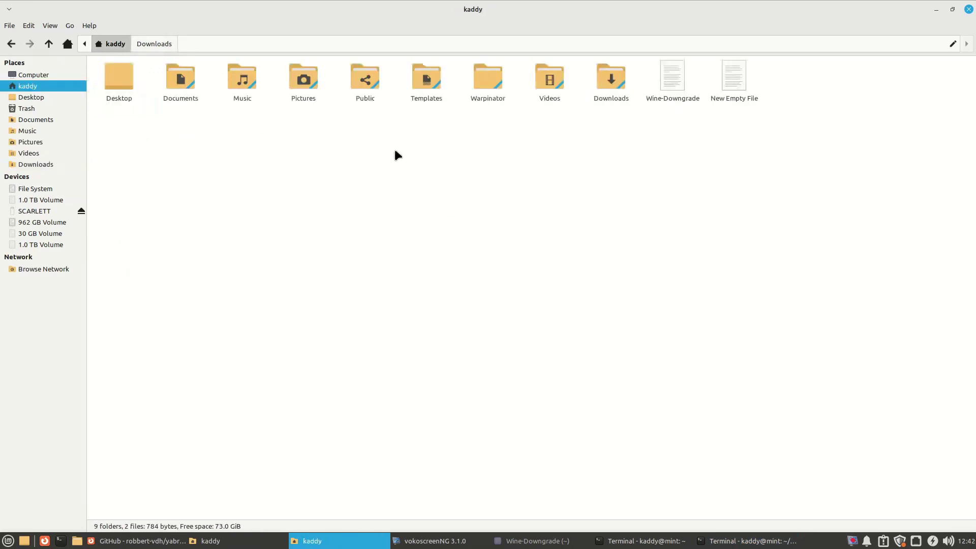
key("ctrl+h")
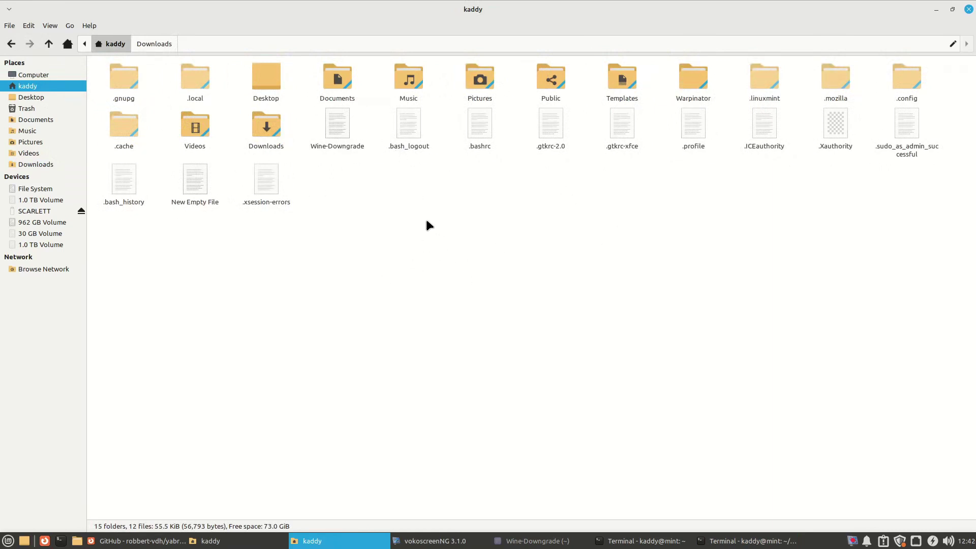
key("alt+Left")
double_click(193, 84)
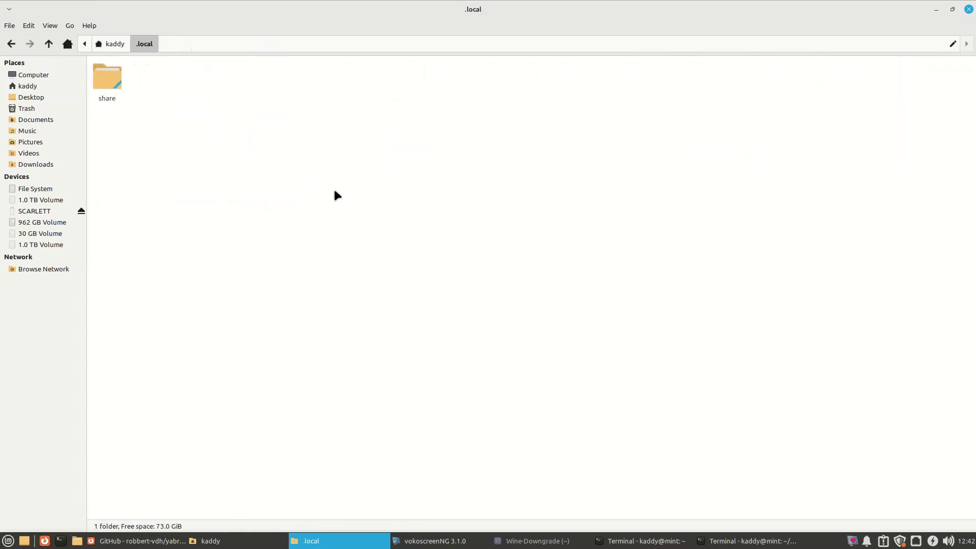
double_click(114, 82)
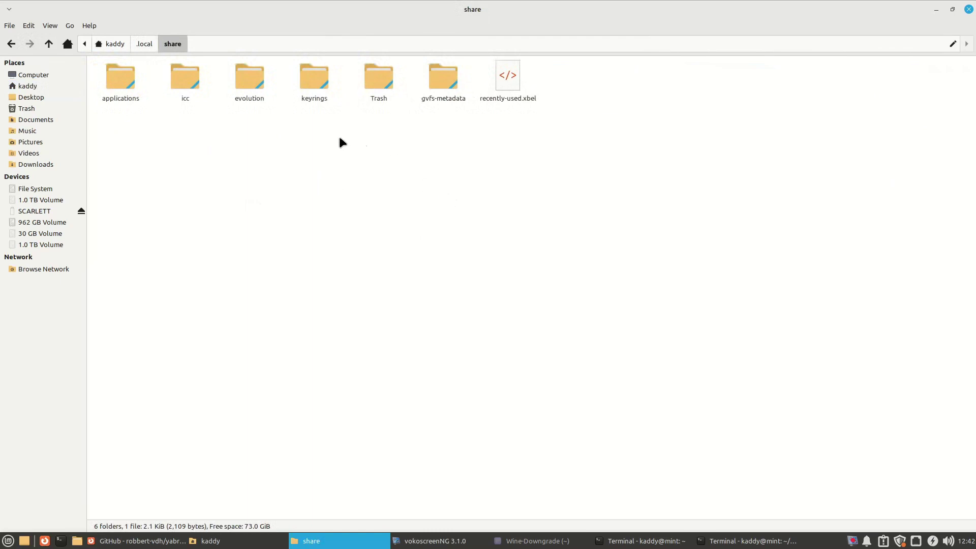
Paste the archive into ~/.local/share and extract it there into a yabridge folder.
right_click(362, 133)
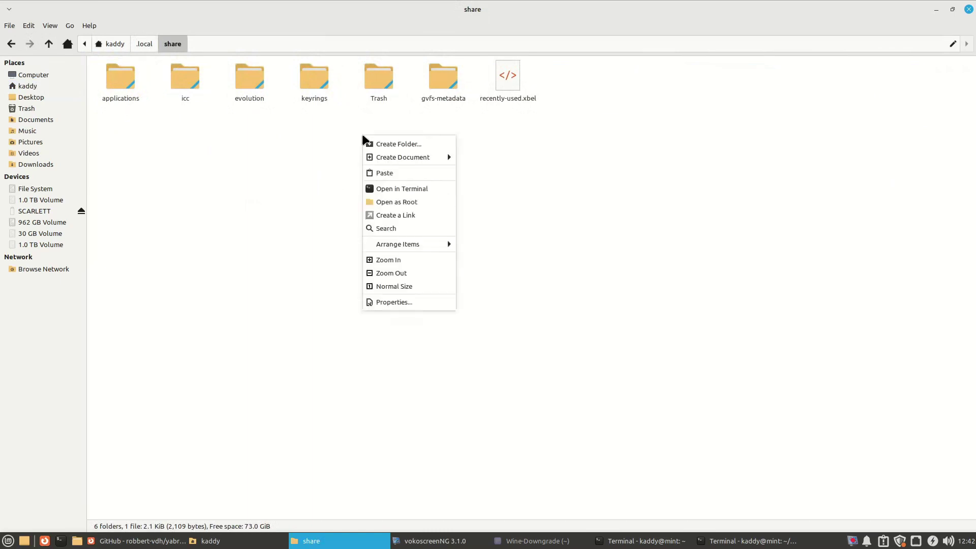
left_click(395, 173)
left_click(590, 176)
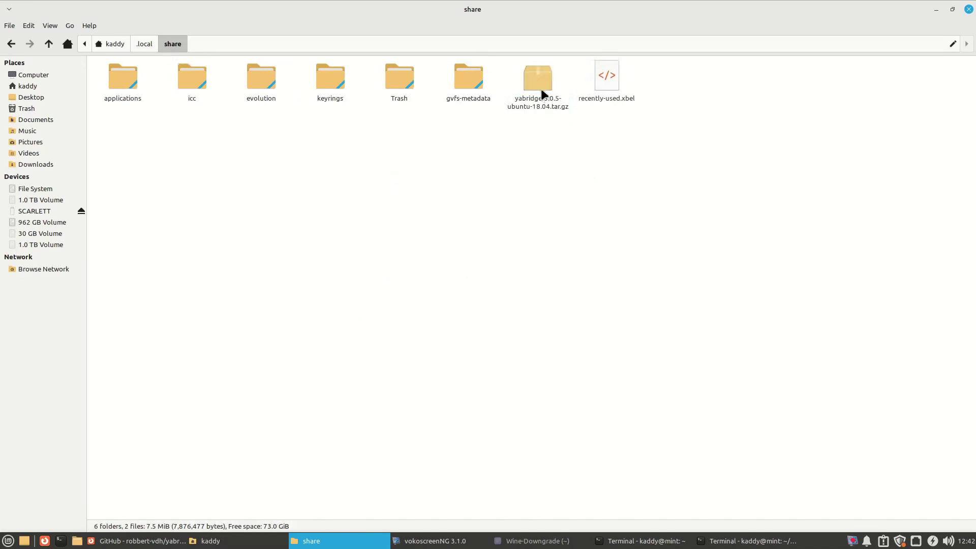
right_click(539, 79)
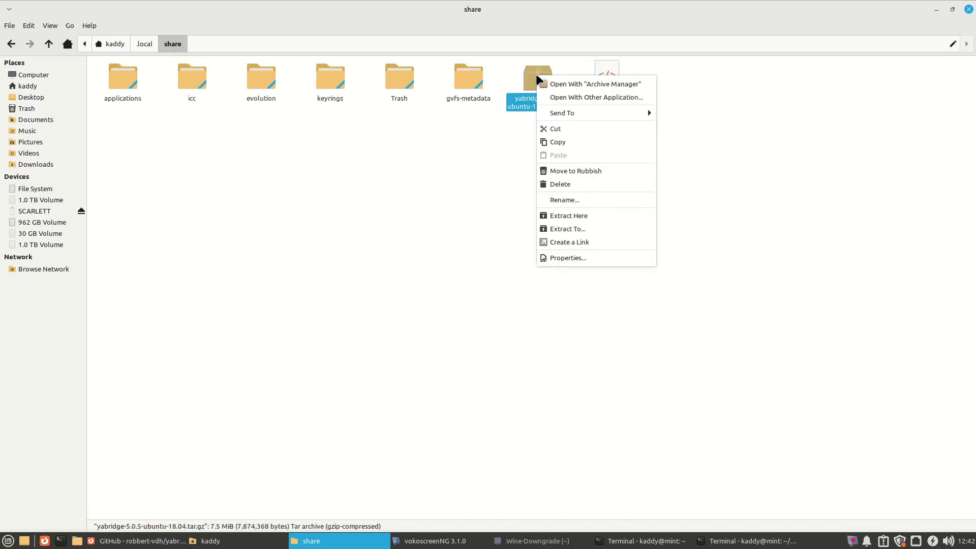
left_click(577, 215)
key("alt+Tab")
Select the export PATH="$PATH:$HOME/.local/share/yabridge" line in the README's step c.
left_click(306, 302)
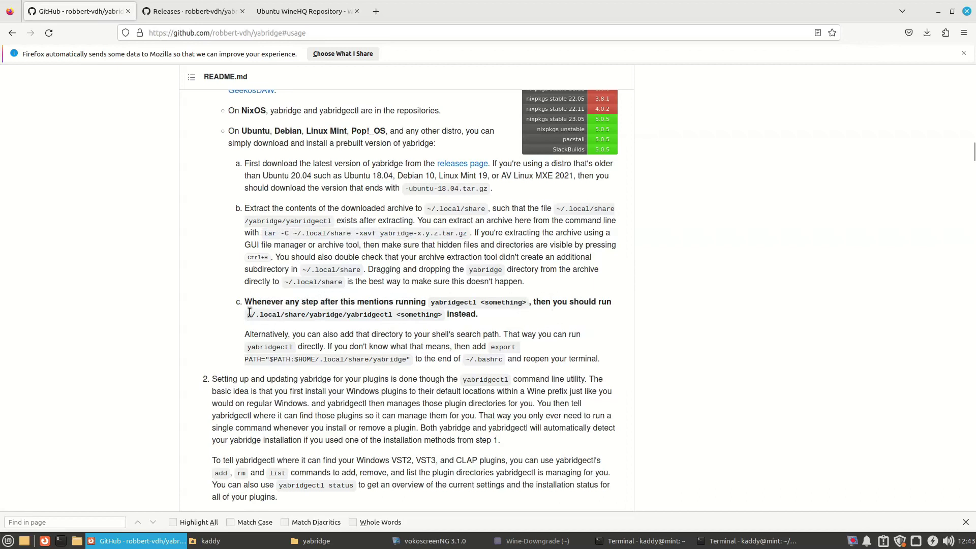
left_click_drag(247, 315, 392, 314)
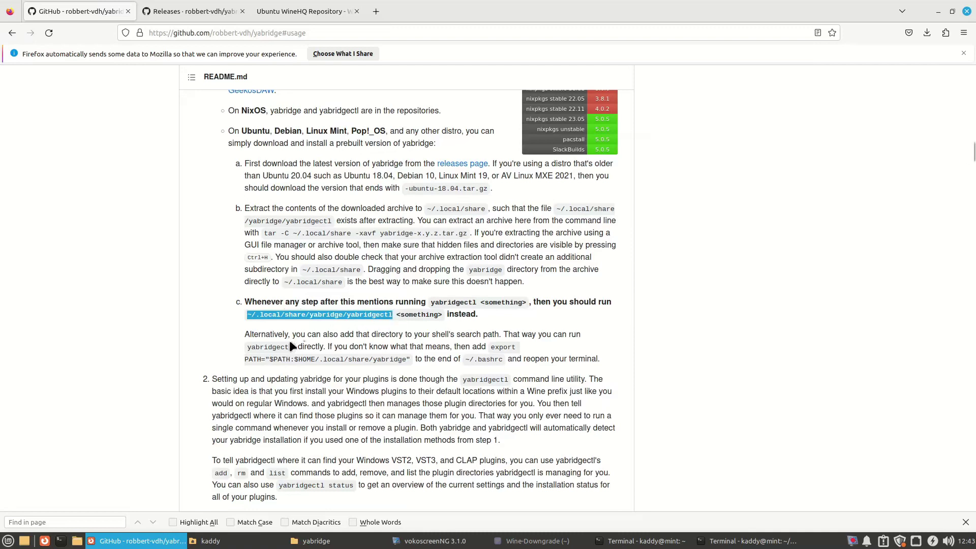
left_click_drag(261, 335, 595, 340)
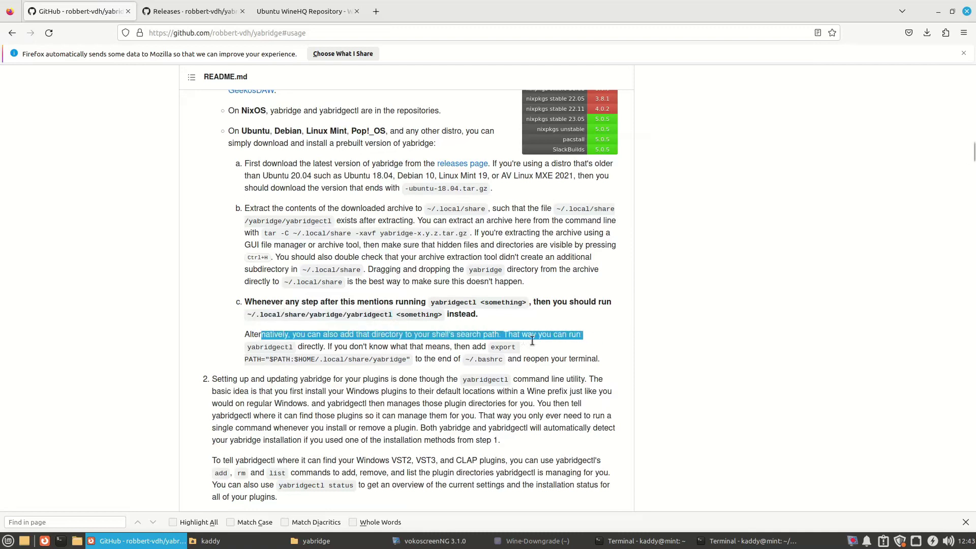
left_click(253, 332)
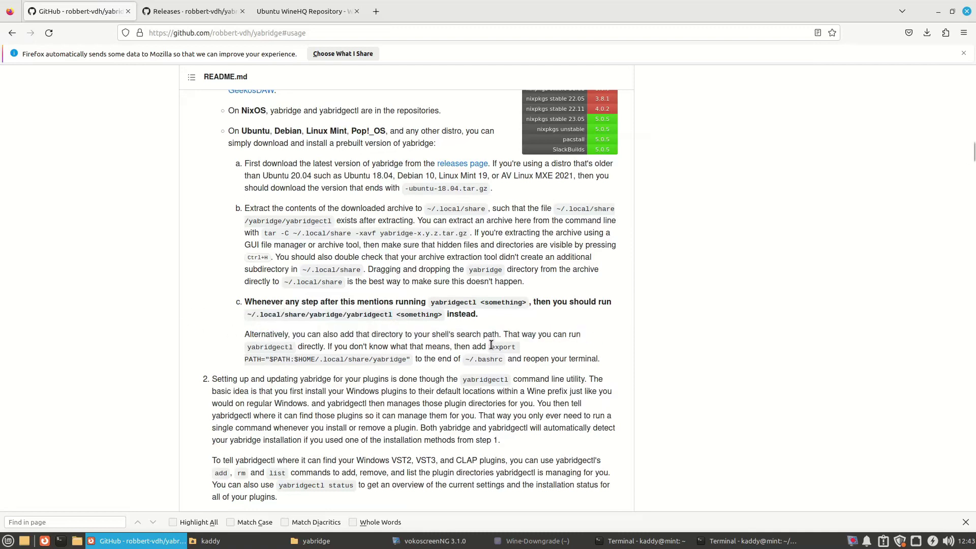
left_click_drag(491, 345, 410, 359)
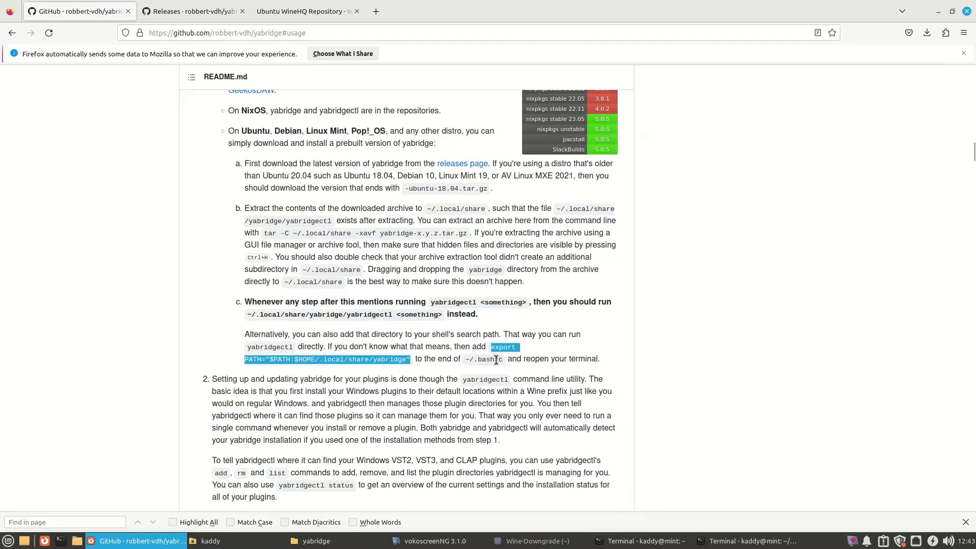
In the terminal, go to the home directory and open .bashrc in nano.
key("ctrl+alt+Down")
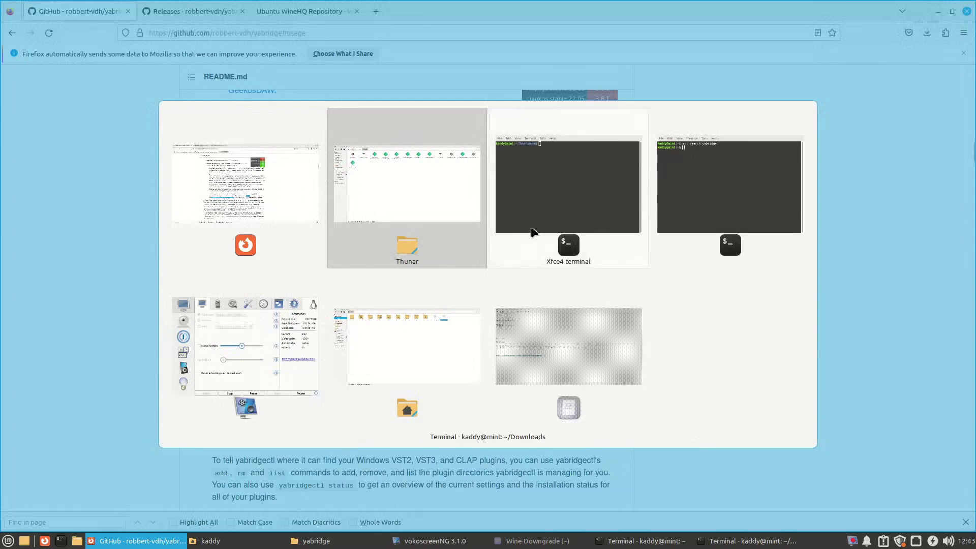
left_click(528, 226)
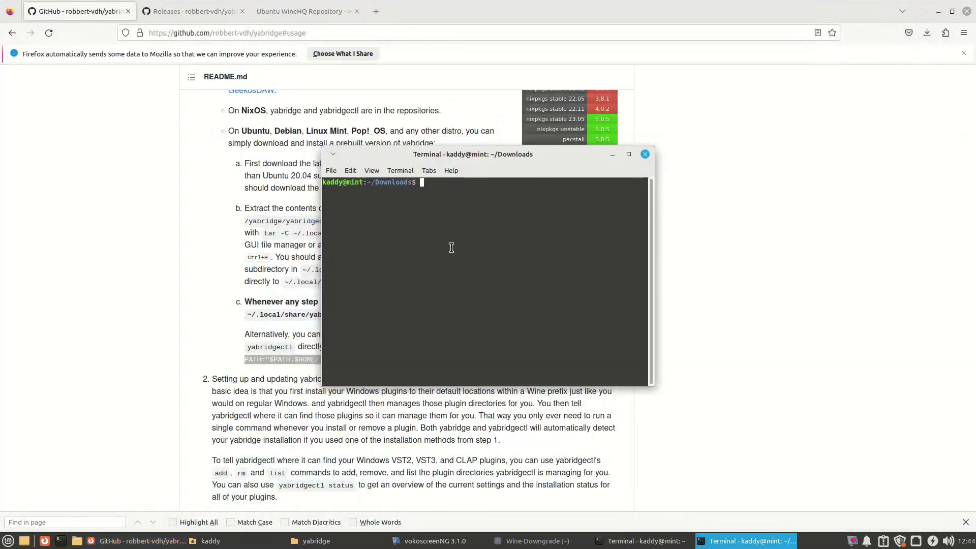
type("cd")
key("Return")
type("clear")
key("Return")
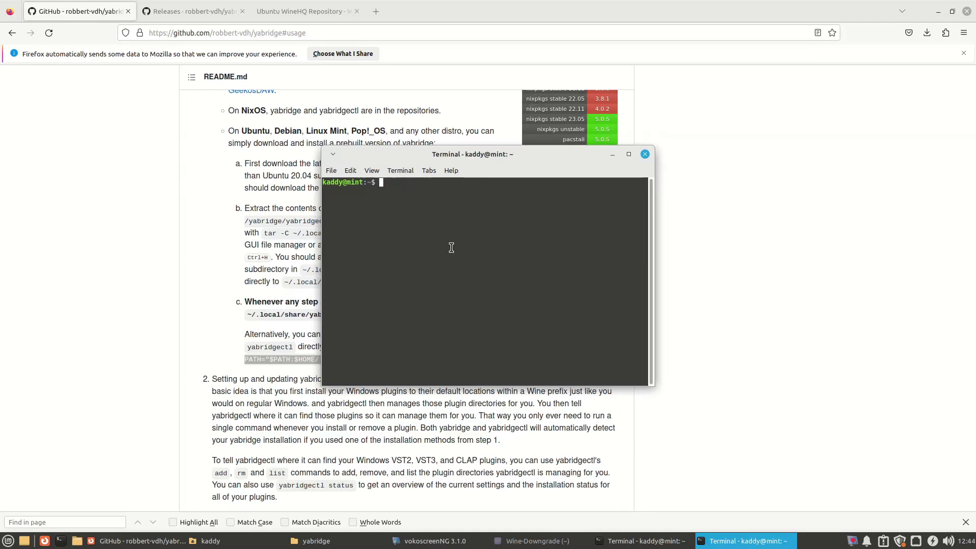
type("nano .bashrc")
key("ctrl+c")
key("ctrl+c")
type("nano /")
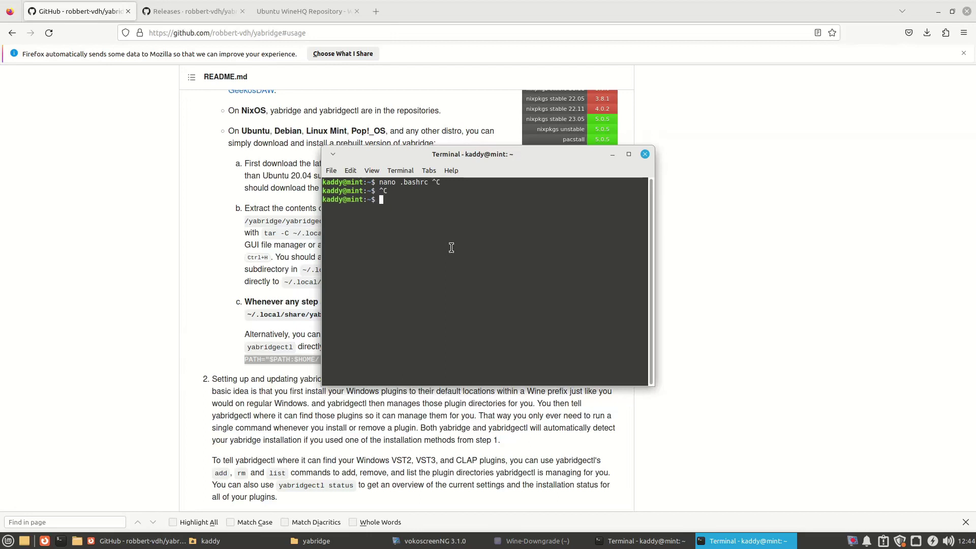
type("home/kaddy/.bashrc")
key("Return")
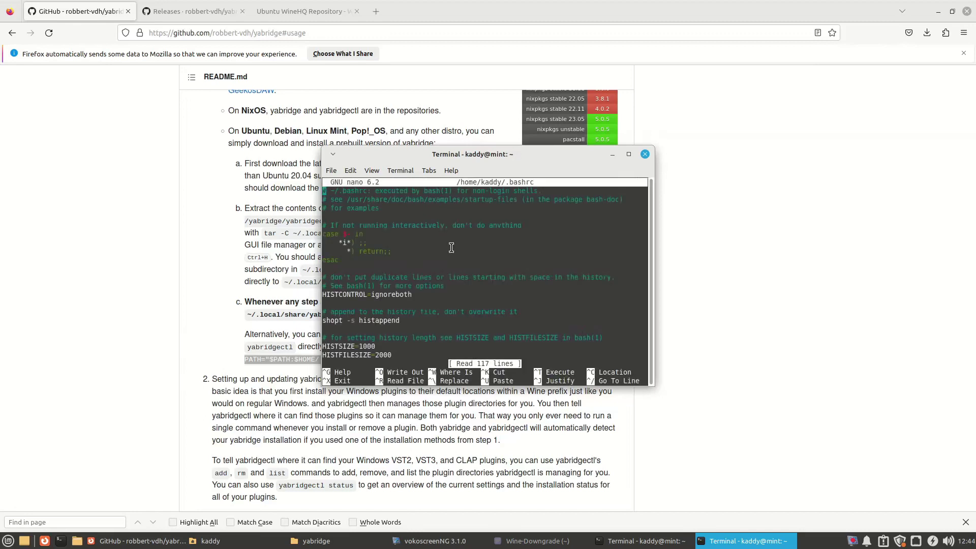
Append the yabridge export PATH line to the end of .bashrc, save it, and clear the screen.
scroll(451, 248, "down", 20)
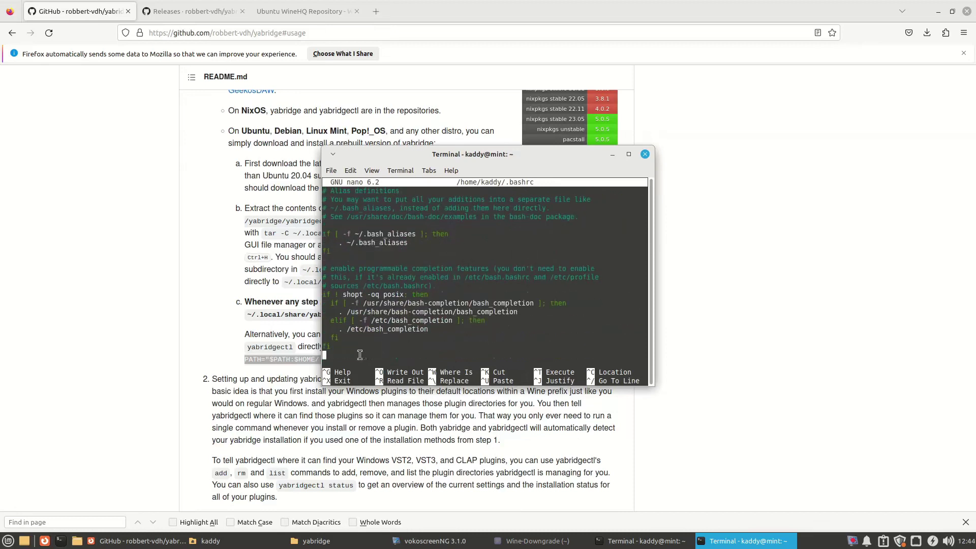
key("Return")
right_click(349, 359)
left_click(370, 421)
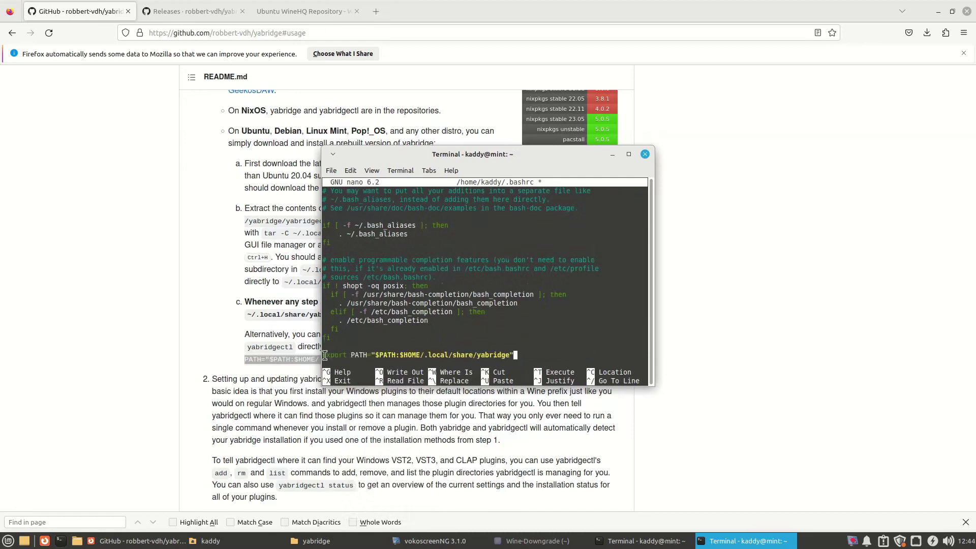
key("Return")
triple_click(501, 294)
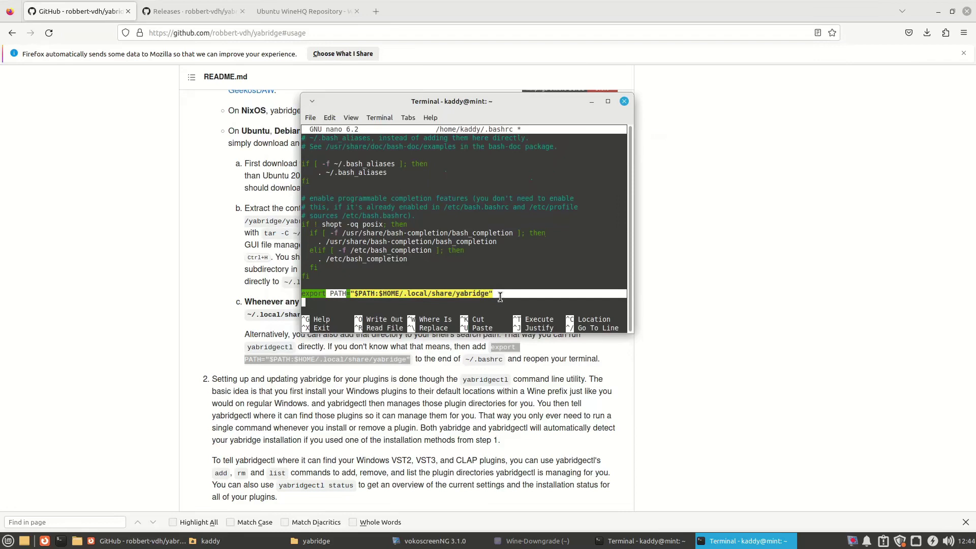
left_click(511, 294)
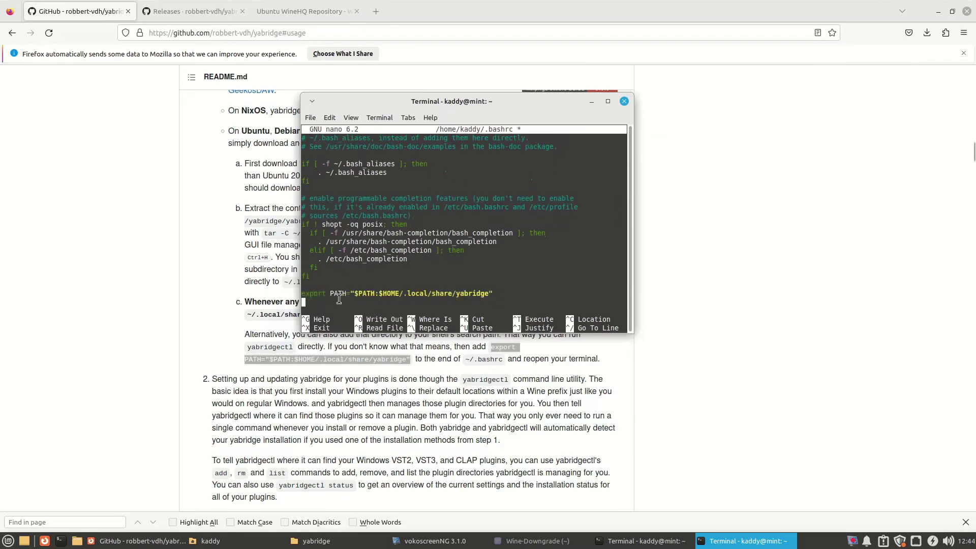
key("ctrl+x")
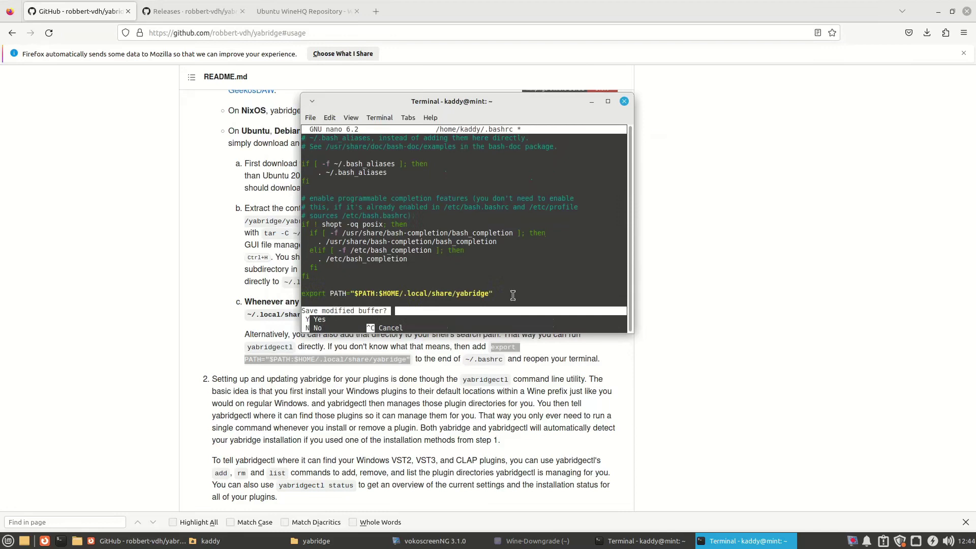
key("y")
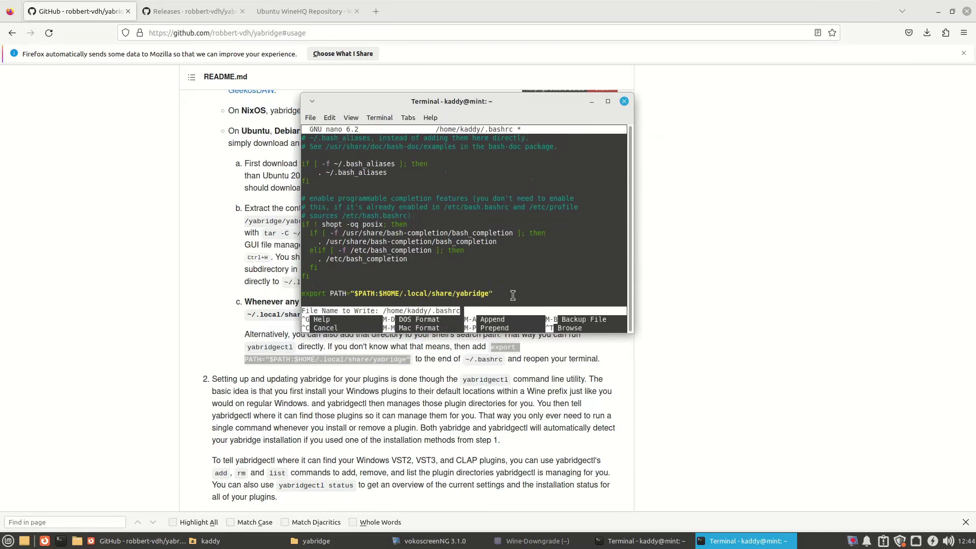
key("Return")
type("clear")
key("Return")
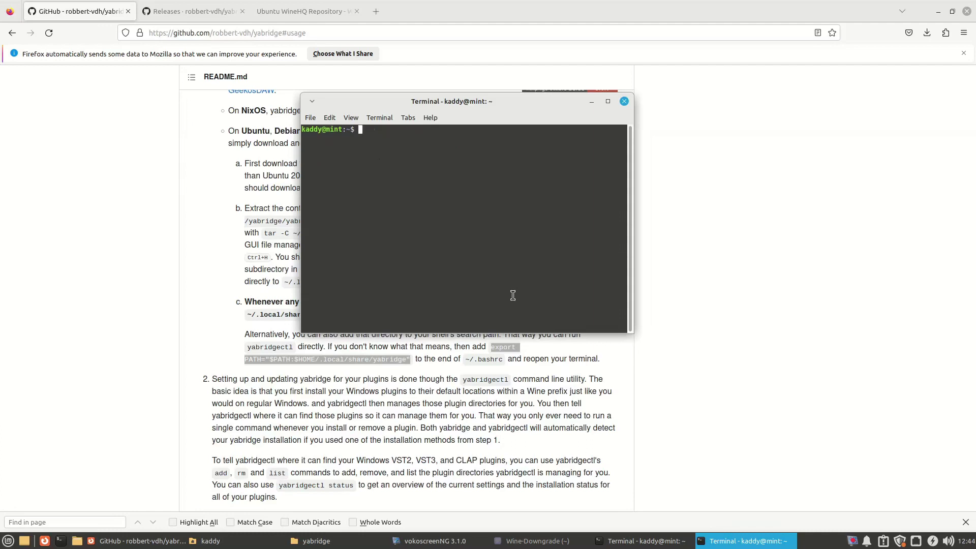
Run yabridgectl to test it, which reports command not found.
type("y")
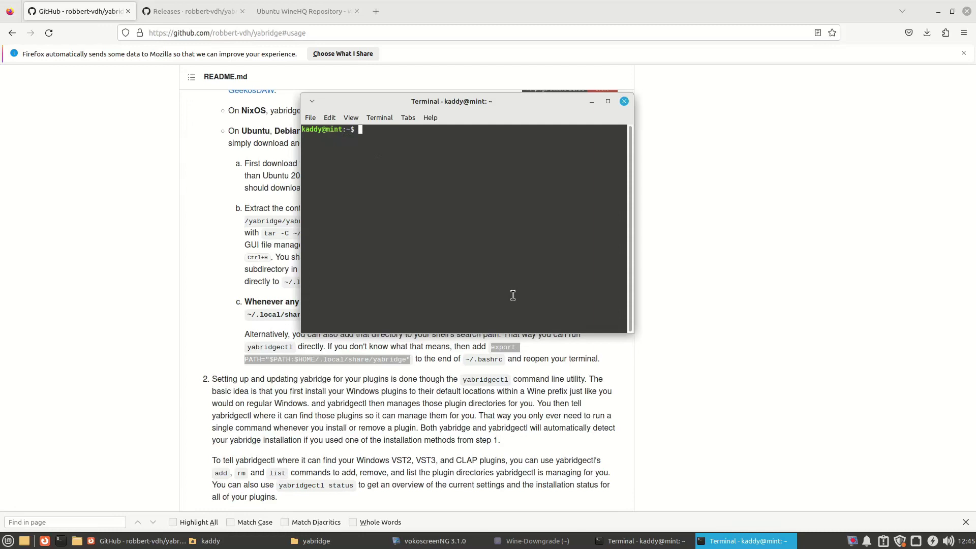
type("yabridgectl")
key("Return")
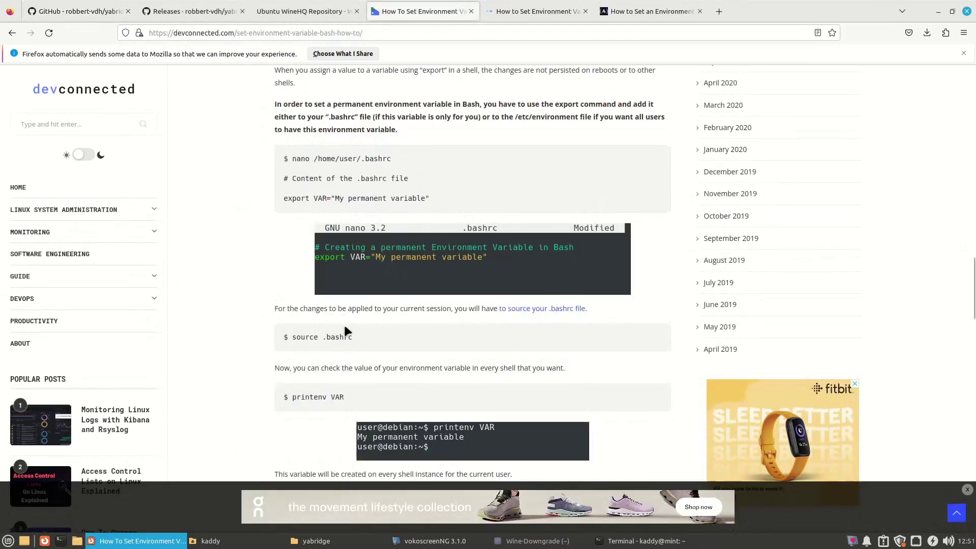
Copy the 'source .bashrc' command from the devconnected article.
scroll(343, 328, "down", 2)
left_click_drag(293, 279, 350, 279)
right_click(350, 279)
left_click(367, 291)
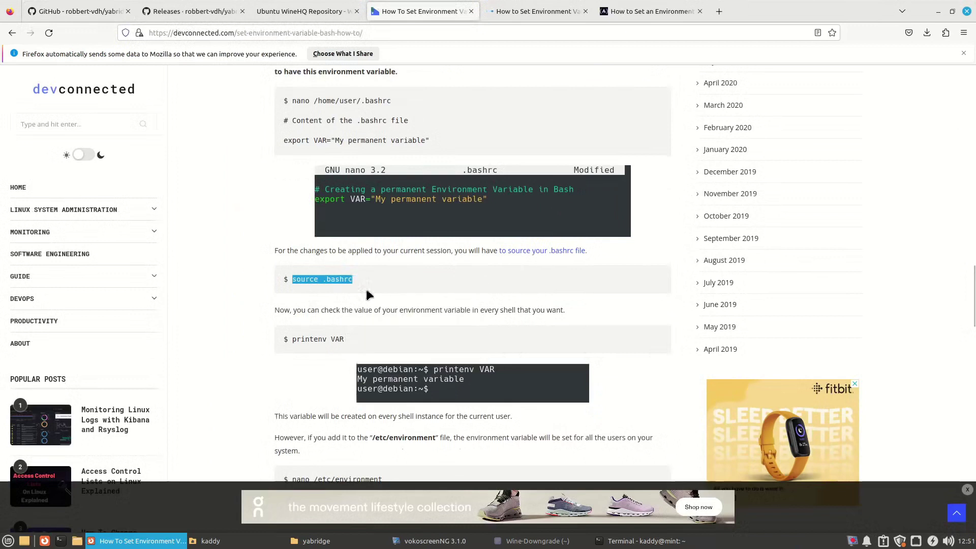
left_click(218, 244)
Return to the yabridge README, then reopen .bashrc in nano in the terminal.
left_click(102, 10)
left_click(176, 11)
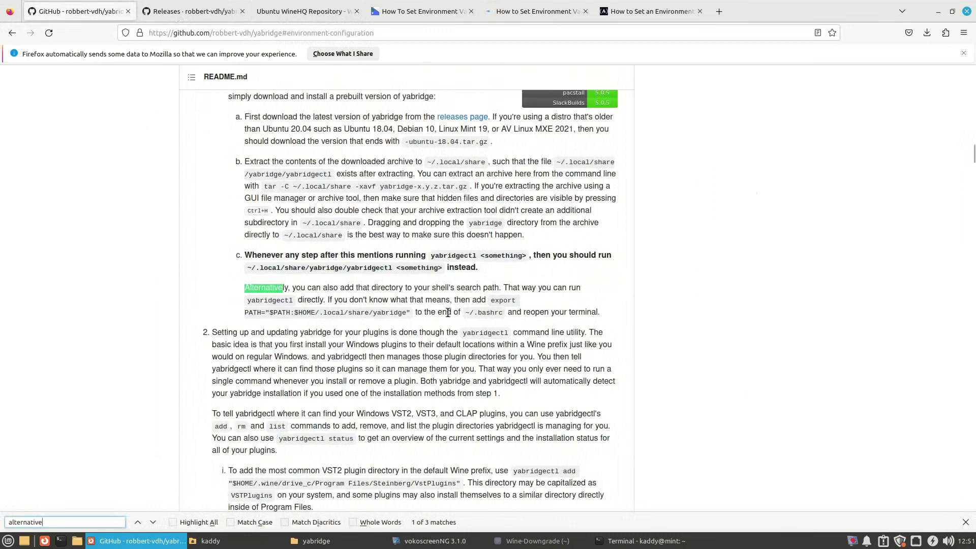
scroll(333, 329, "down", 2)
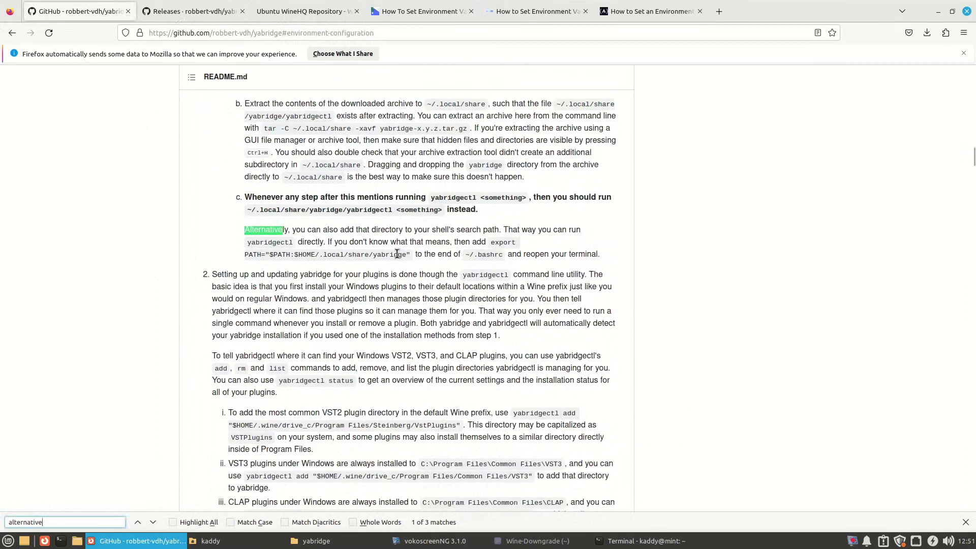
scroll(305, 261, "down", 5)
scroll(305, 262, "up", 5)
key("alt+Tab")
key("Return")
scroll(395, 179, "down", 20)
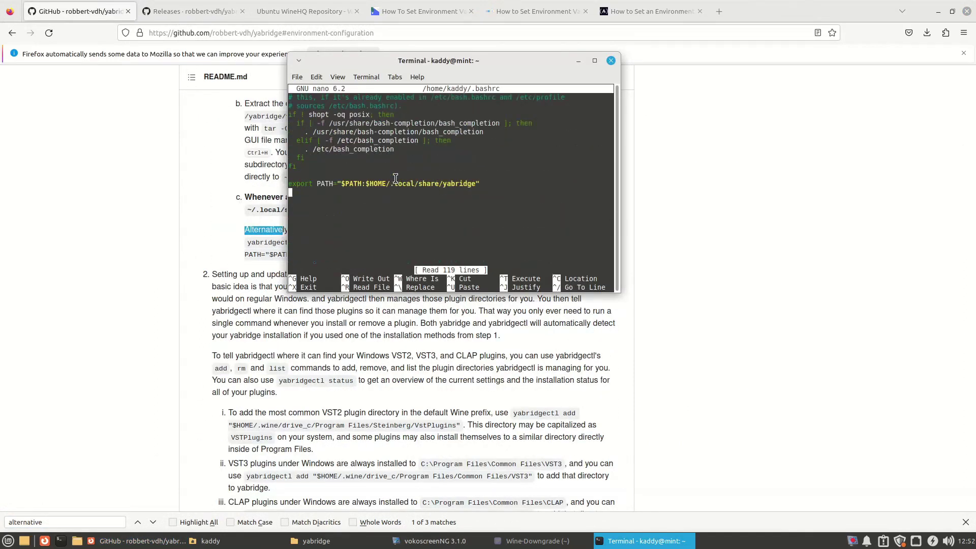
Exit nano, clear the screen, and reload the shell settings with source .bashrc.
key("ctrl+x")
type("clear")
key("Return")
key("ctrl+shift+v")
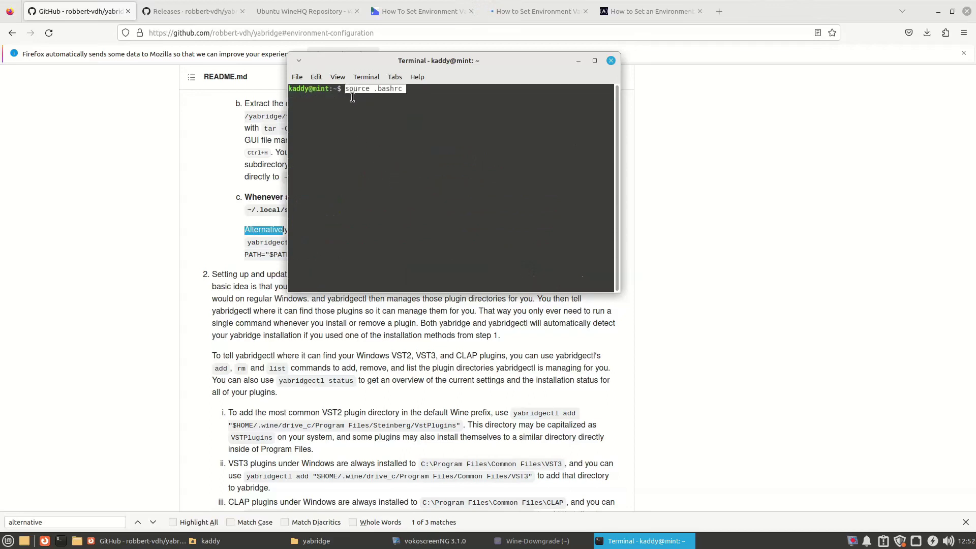
key("Left")
key("Left")
key("Left")
key("Left")
key("Left")
key("Left")
key("Left")
key("Left")
key("Left")
key("Left")
key("Left")
key("Left")
key("Left")
key("Left")
key("Right")
key("Right")
key("Right")
key("Right")
key("Right")
key("Right")
key("Right")
key("Right")
key("Right")
key("Right")
key("Right")
key("Right")
key("Right")
key("Right")
key("Return")
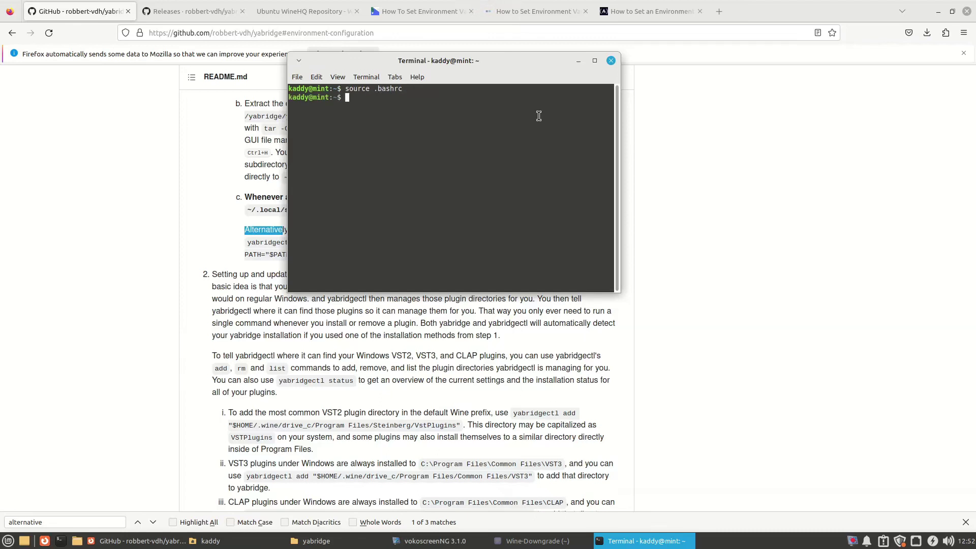
Run yabridgectl status and plain yabridgectl to see version 5.0.5 and its subcommands, then clear.
type("yabridgectl status")
key("Return")
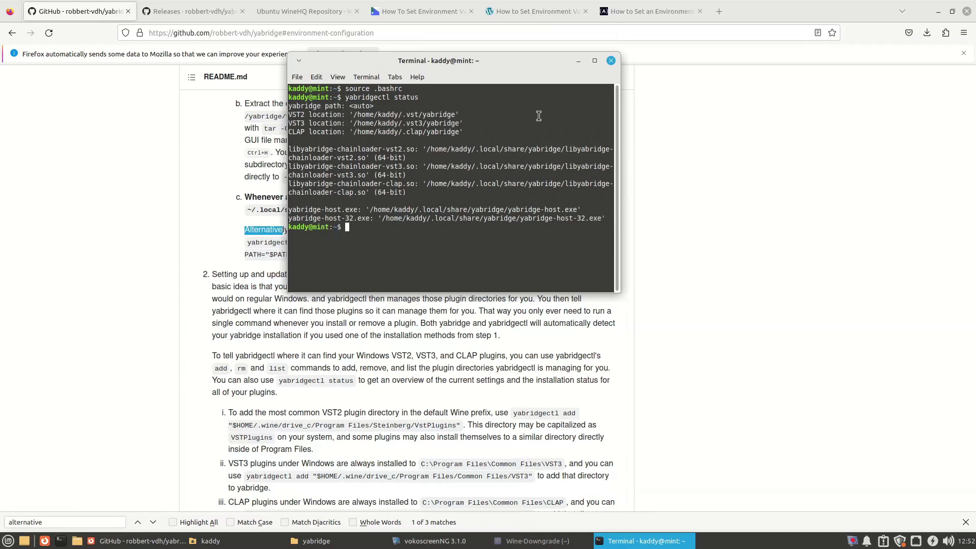
key("Up")
key("BackSpace")
key("BackSpace")
key("BackSpace")
key("BackSpace")
key("BackSpace")
key("BackSpace")
key("Return")
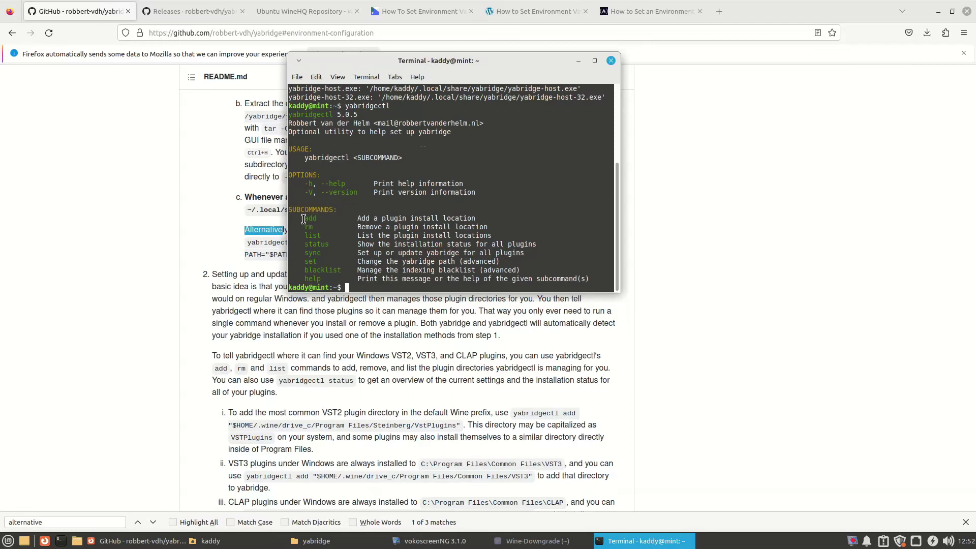
left_click_drag(305, 217, 432, 276)
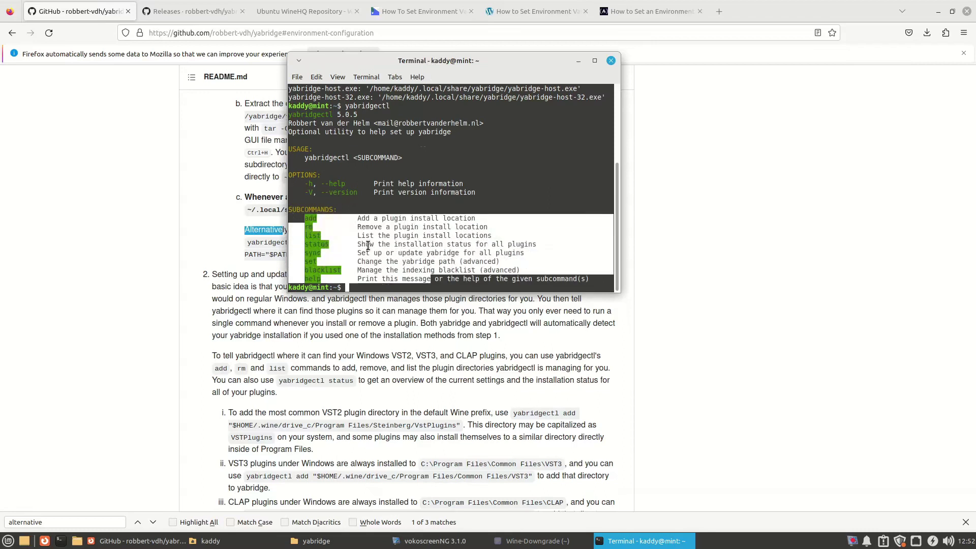
left_click(350, 226)
type("clear")
key("Return")
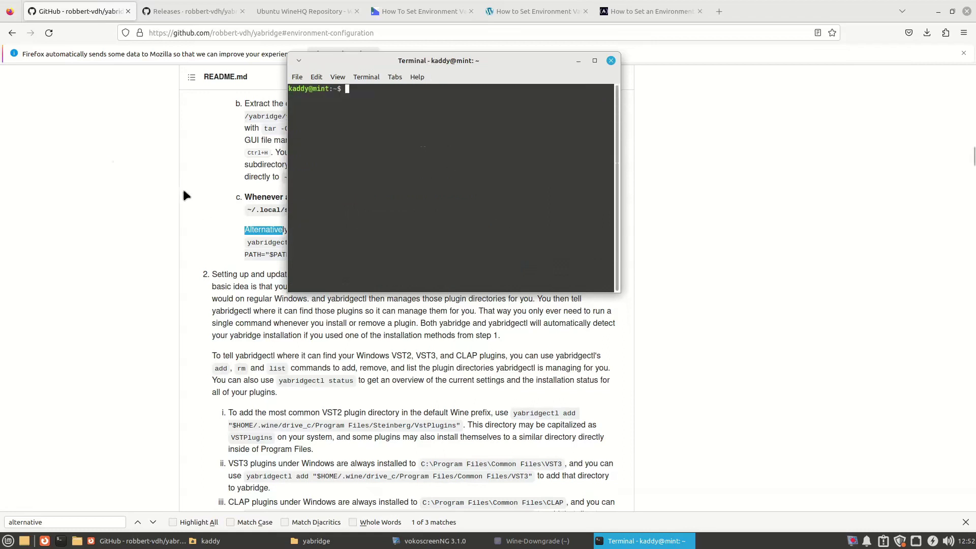
left_click(110, 157)
Scroll the yabridge repository page back up to the top.
scroll(162, 208, "down", 4)
scroll(159, 210, "up", 12)
scroll(159, 210, "up", 15)
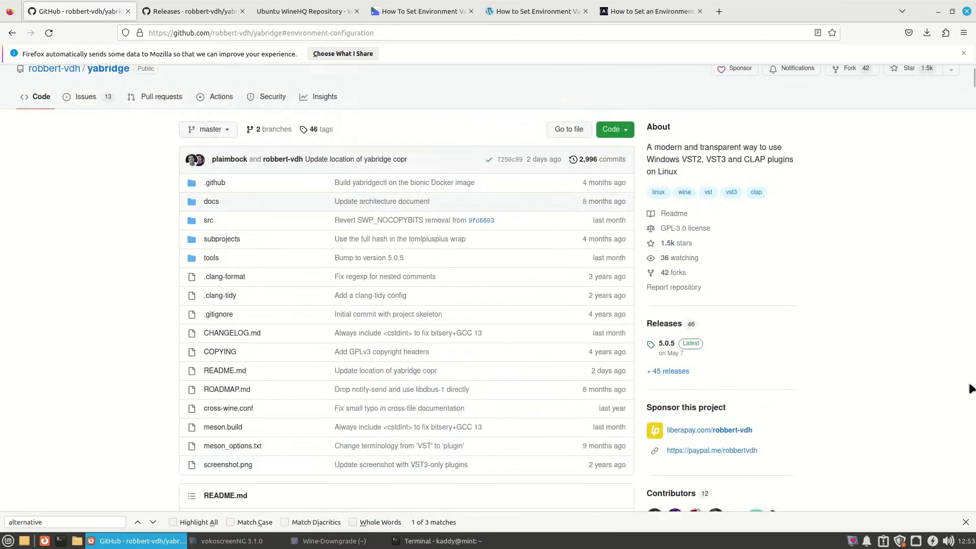
scroll(191, 234, "up", 2)
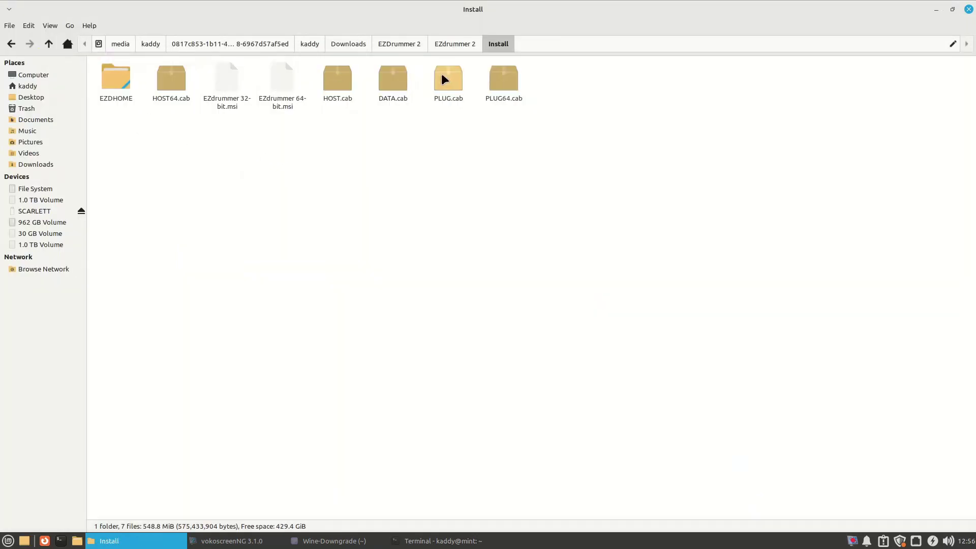
Open EZdrummer 64-bit.msi with the Wine Windows Program Loader and accept the Wine Mono install.
left_click(282, 78)
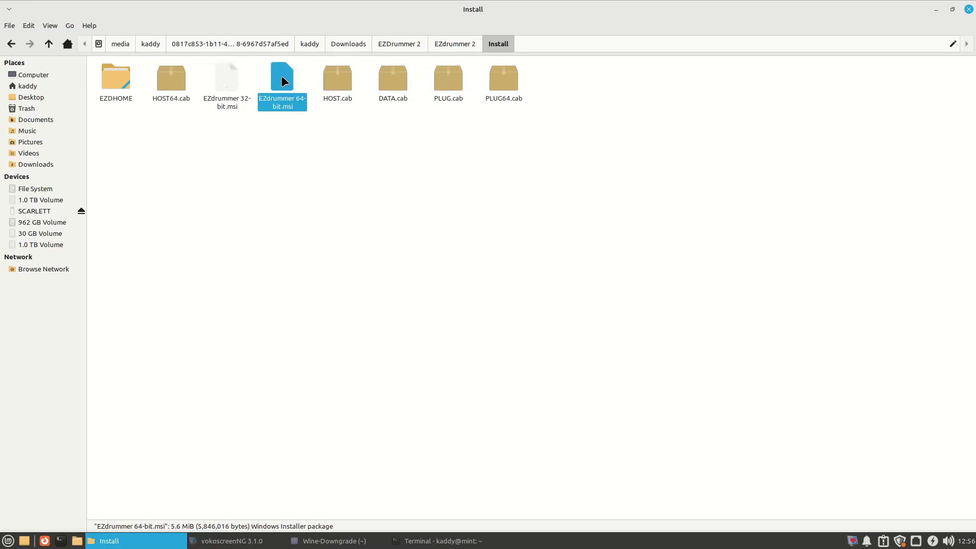
right_click(282, 77)
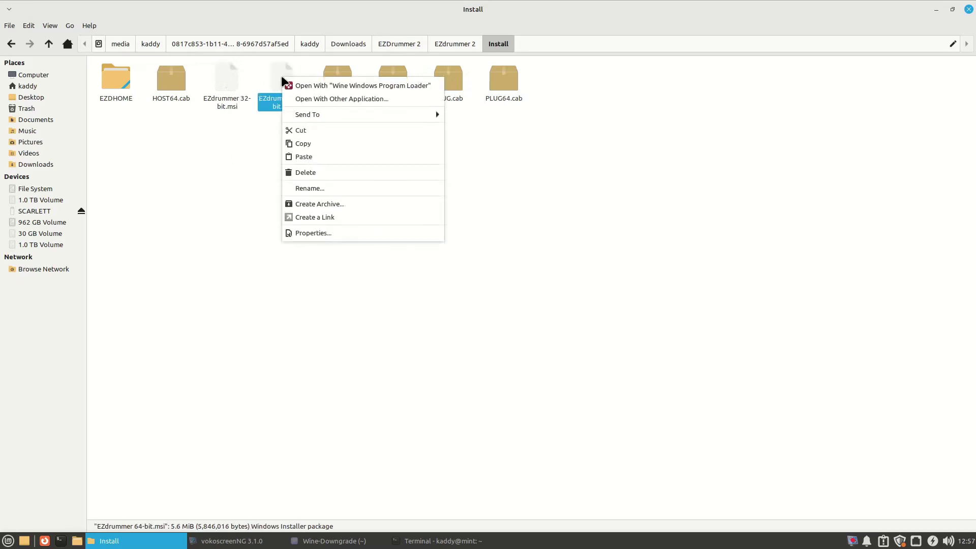
left_click(336, 86)
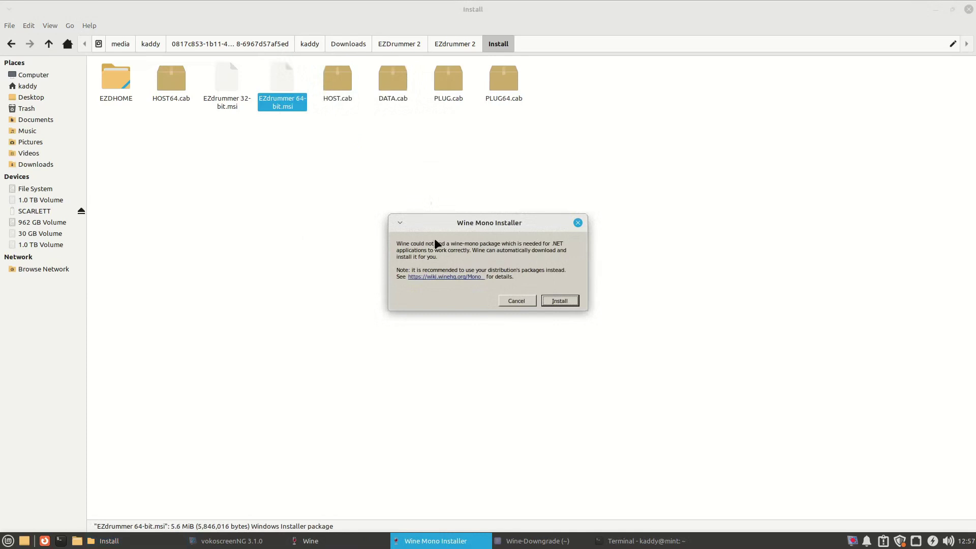
left_click(559, 299)
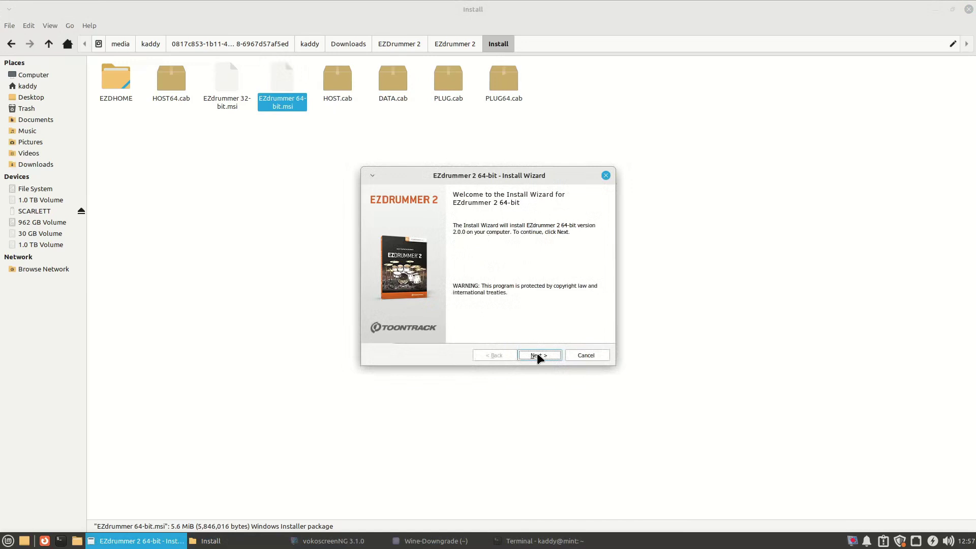
Accept the licence, install EZdrummer 2 64-bit with default features, and finish the wizard.
left_click(536, 353)
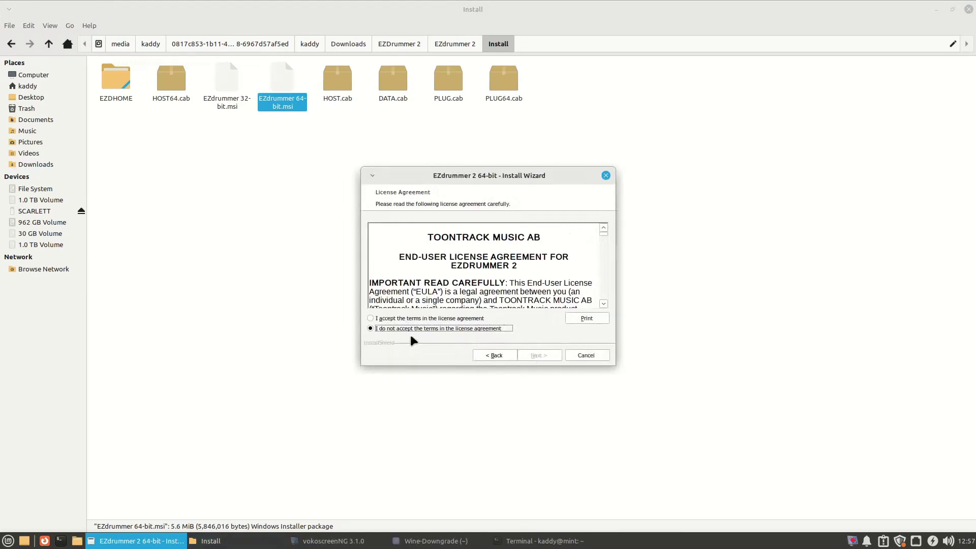
left_click(372, 319)
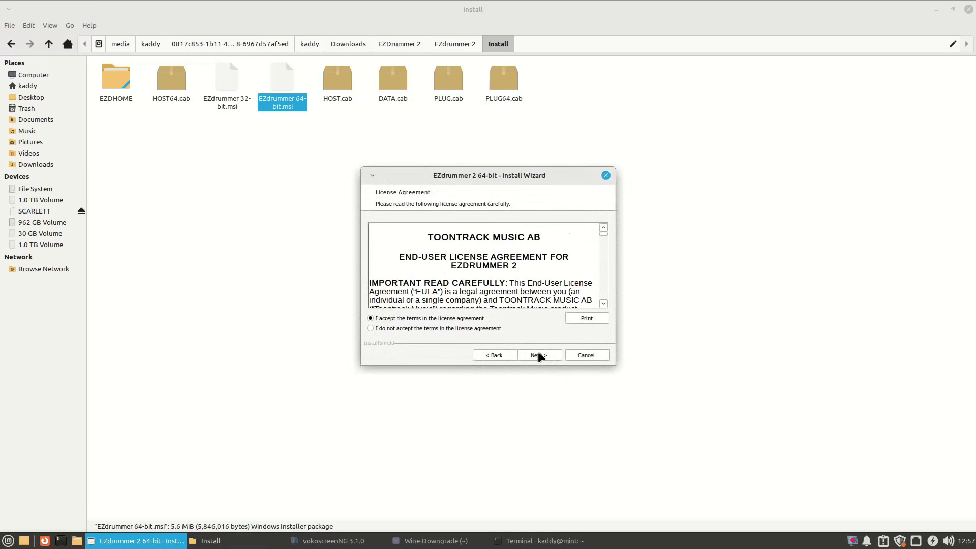
left_click(537, 352)
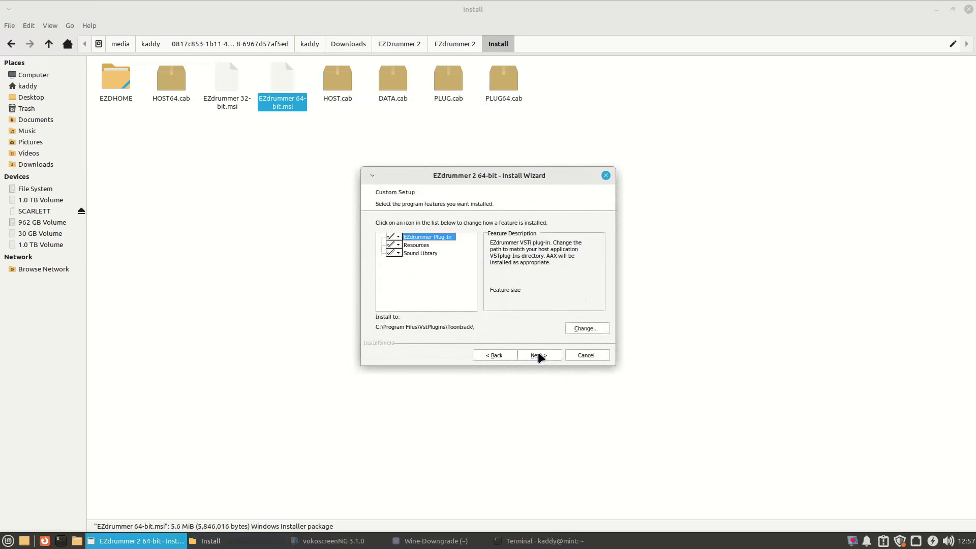
left_click(538, 354)
left_click(538, 354)
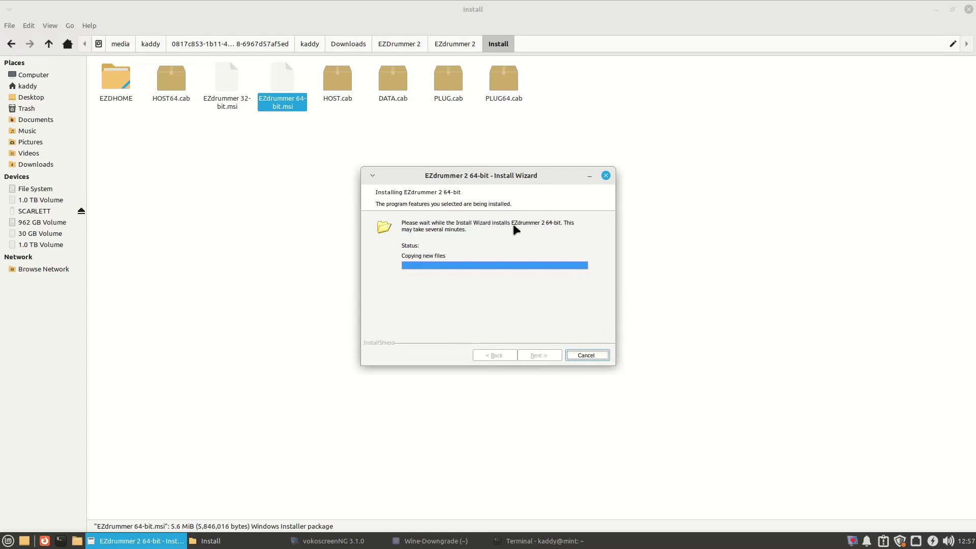
left_click_drag(495, 172, 480, 115)
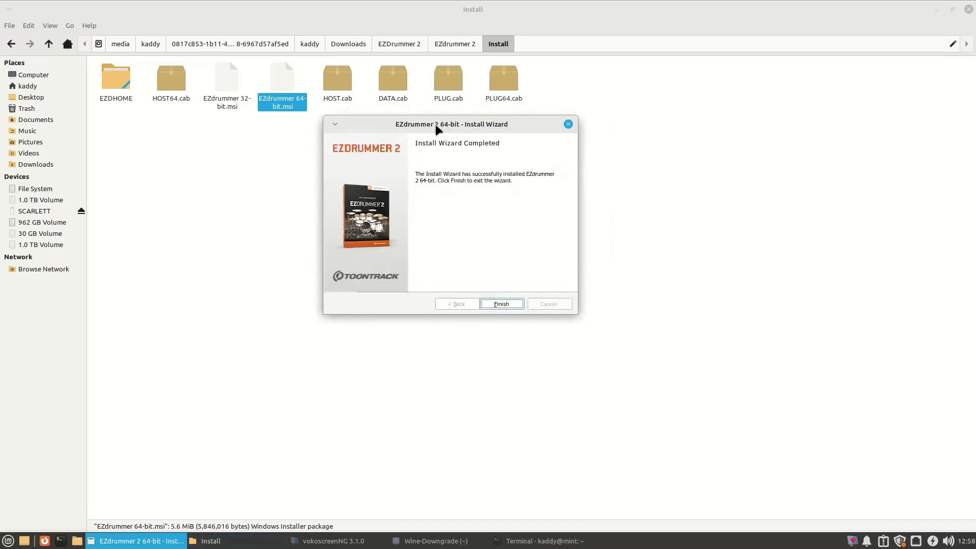
left_click(501, 304)
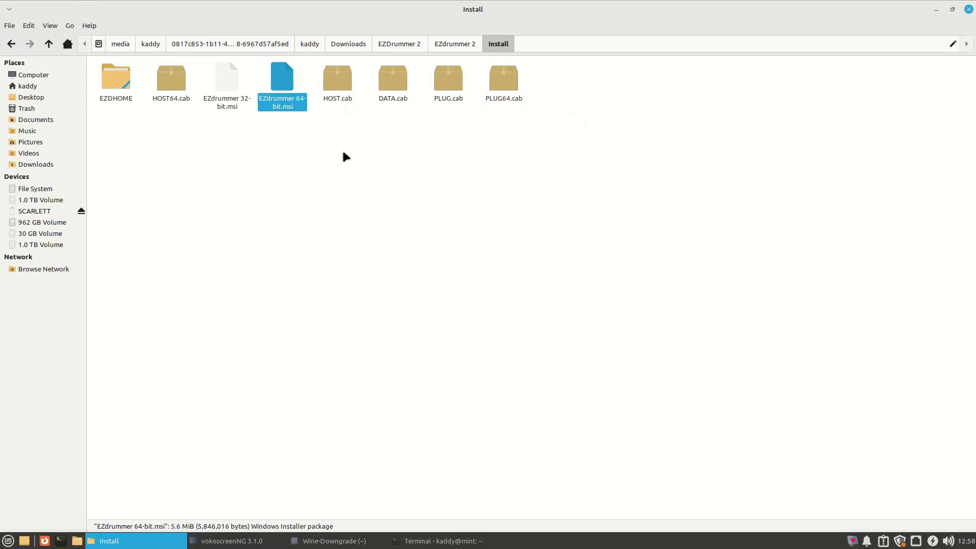
left_click(365, 176)
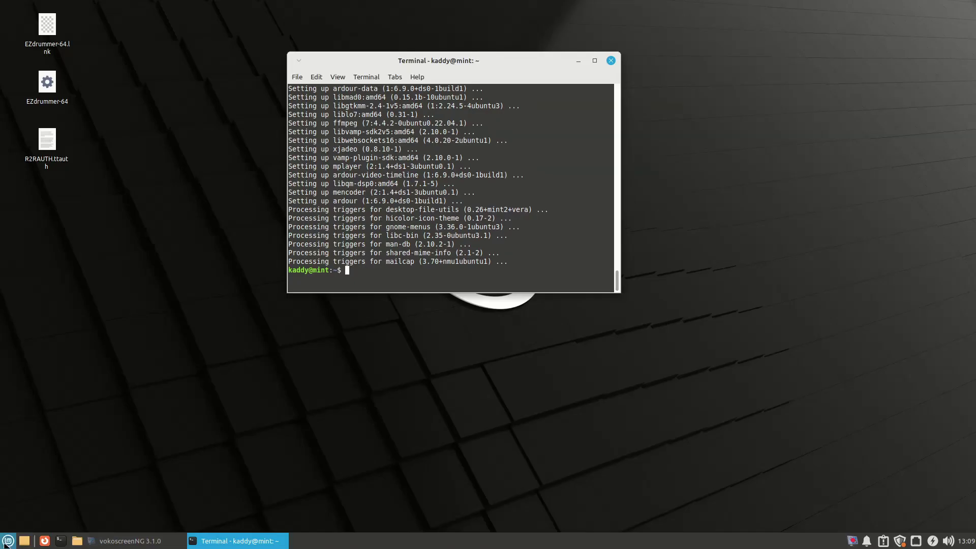
Browse the Mint menu categories, then search 'ez' and launch EZdrummer (64-bit) standalone.
left_click(7, 541)
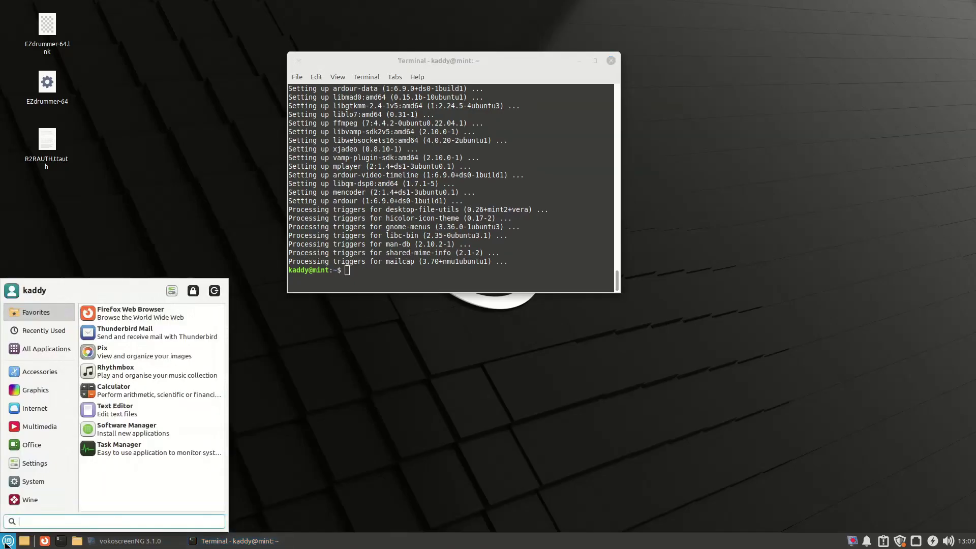
left_click(46, 350)
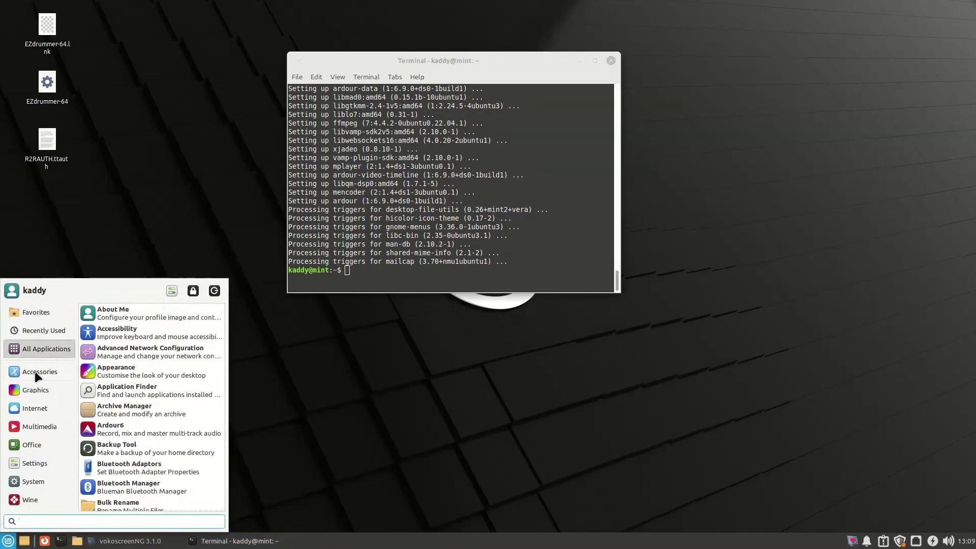
left_click(40, 372)
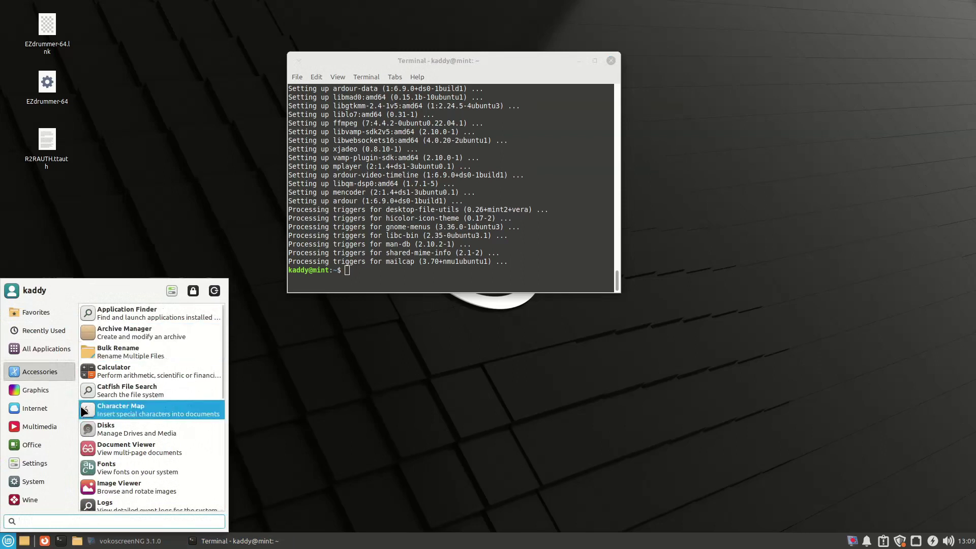
left_click(41, 426)
left_click(34, 462)
left_click(28, 502)
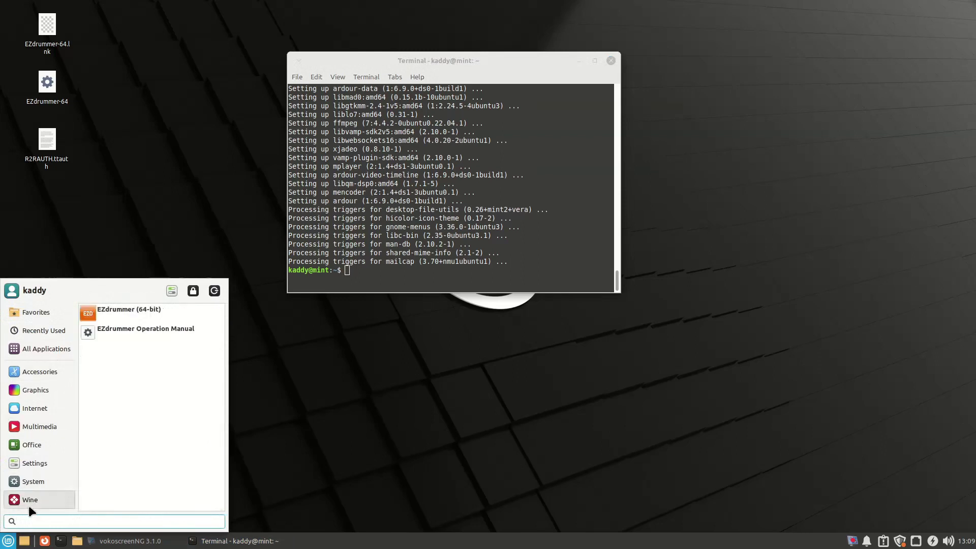
left_click(41, 449)
left_click(37, 480)
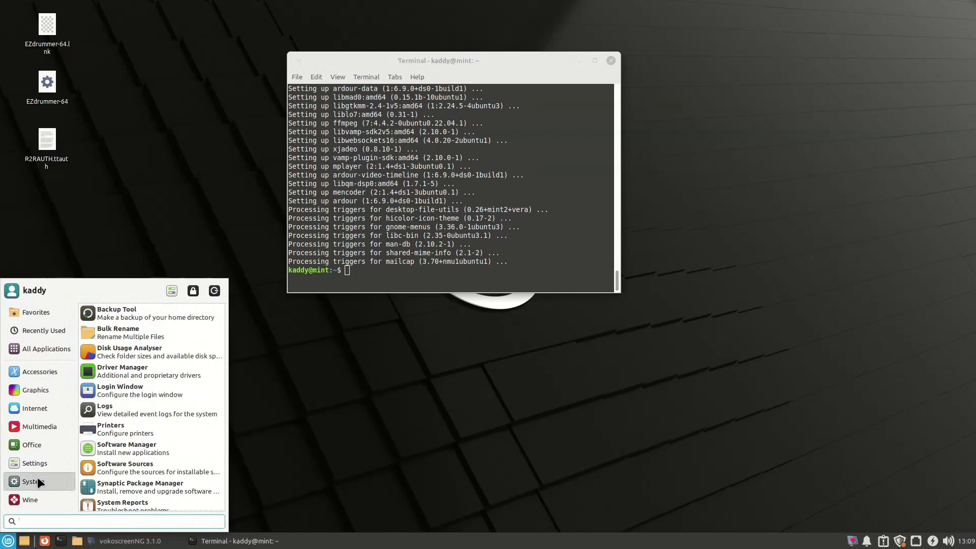
type("ez")
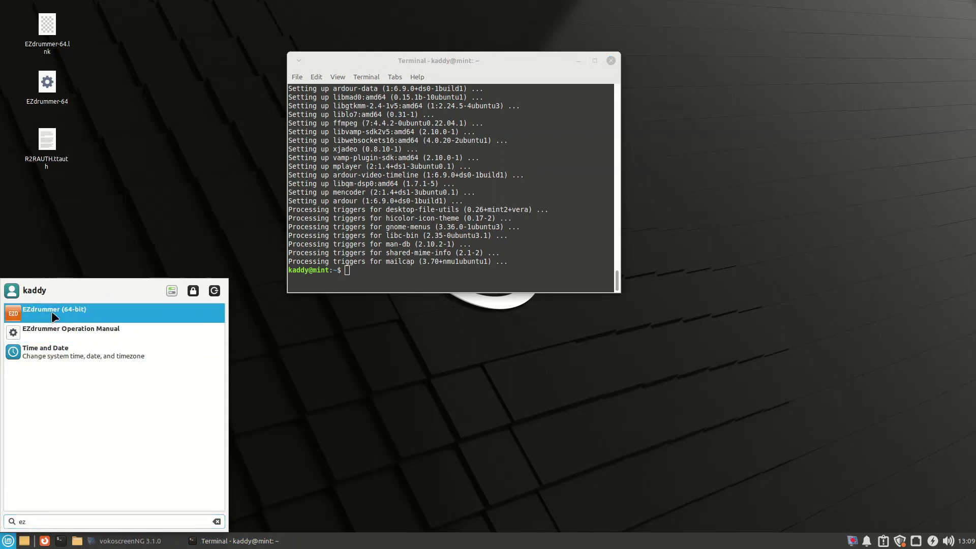
left_click(54, 318)
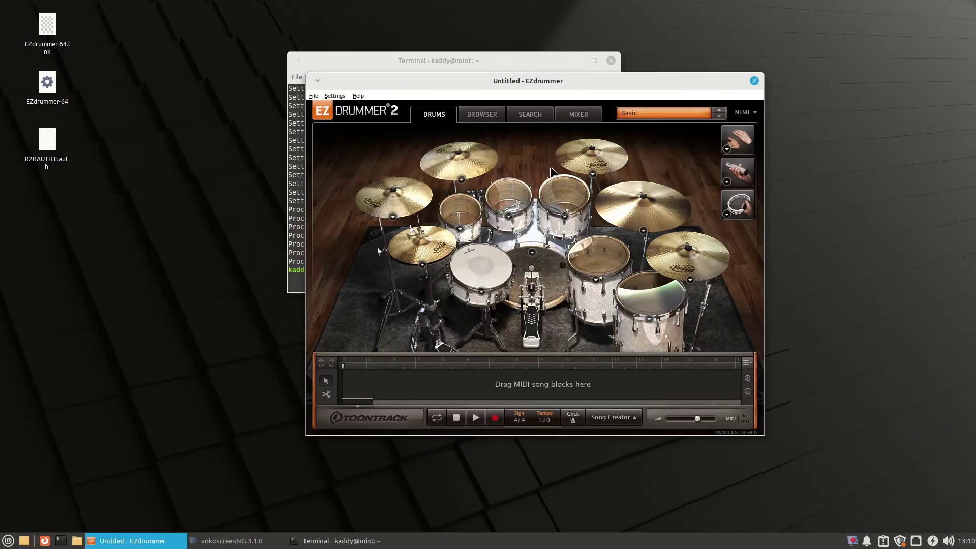
Close EZdrummer and run the AmpliTube 5 installer with the Wine Windows Program Loader.
left_click(755, 81)
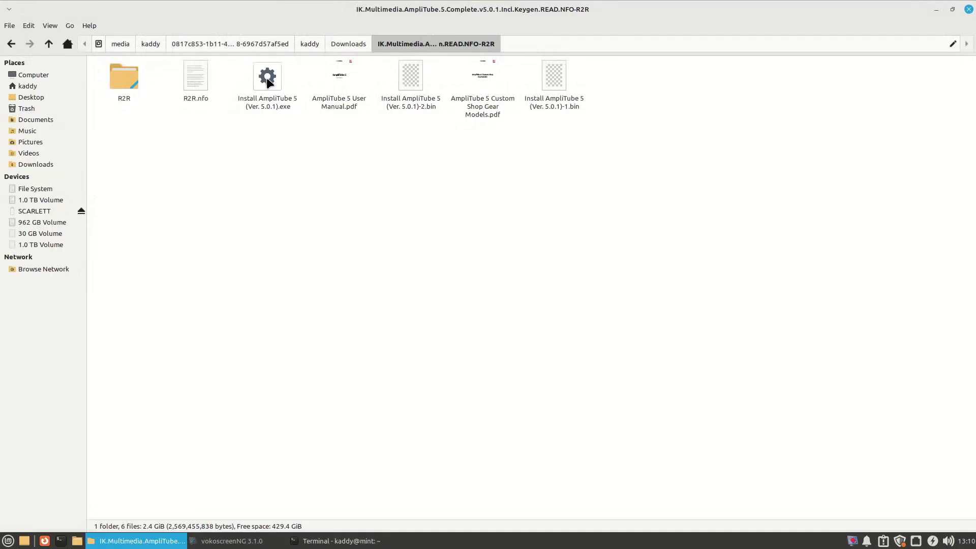
right_click(266, 77)
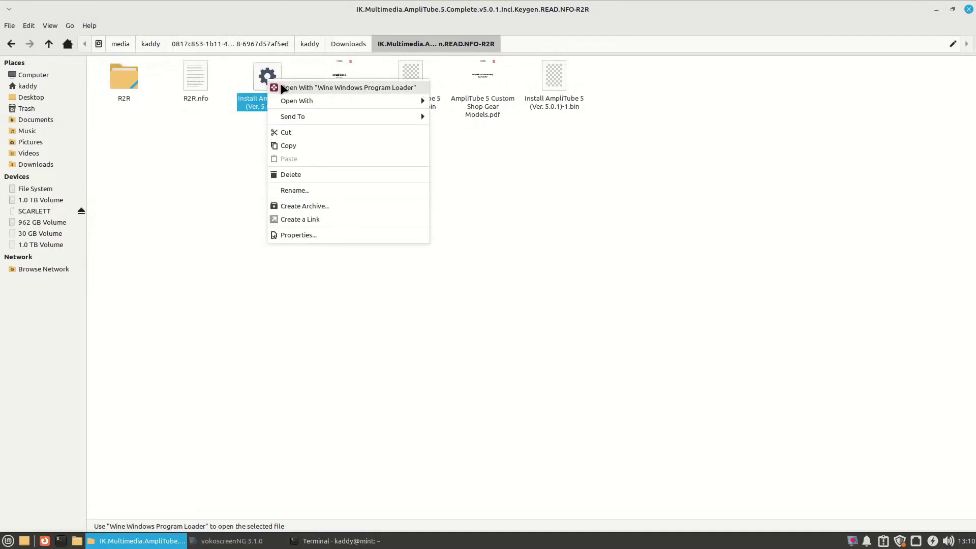
left_click(281, 87)
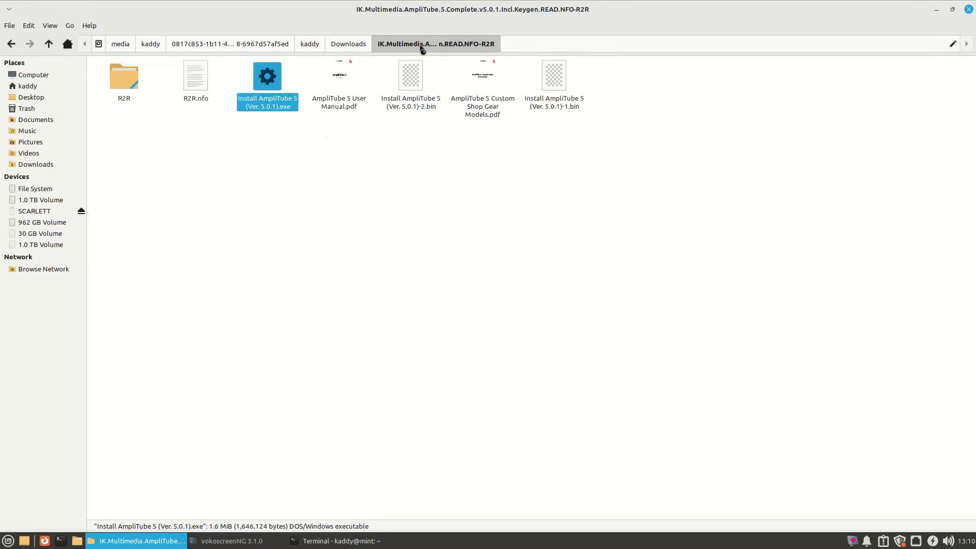
left_click(936, 9)
left_click(580, 61)
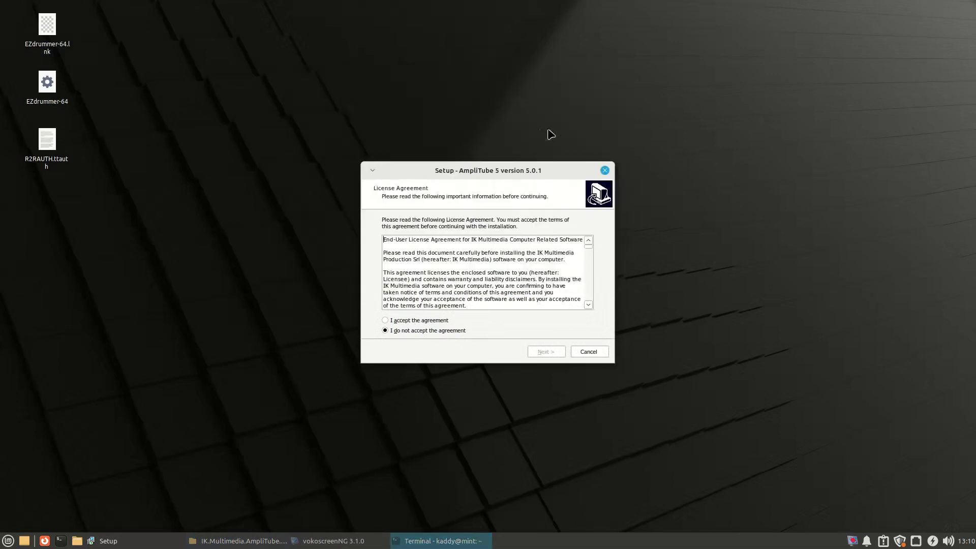
left_click_drag(500, 170, 498, 85)
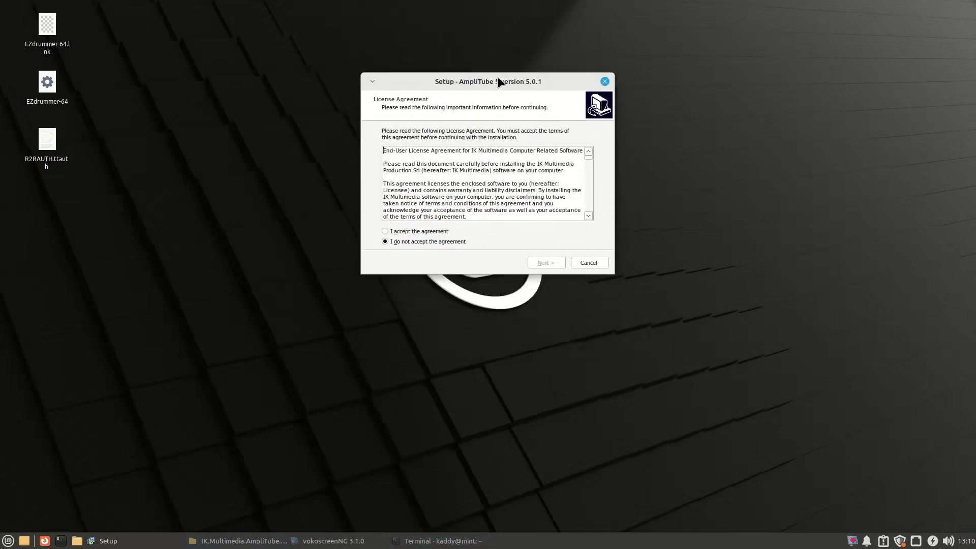
Accept the licence and start a full AmpliTube 5 install with default folders.
left_click(385, 232)
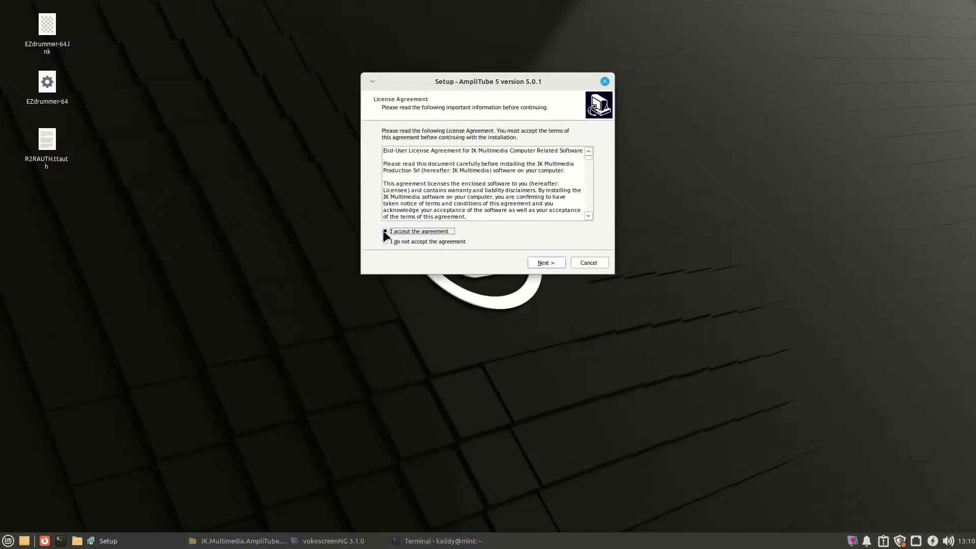
left_click(545, 263)
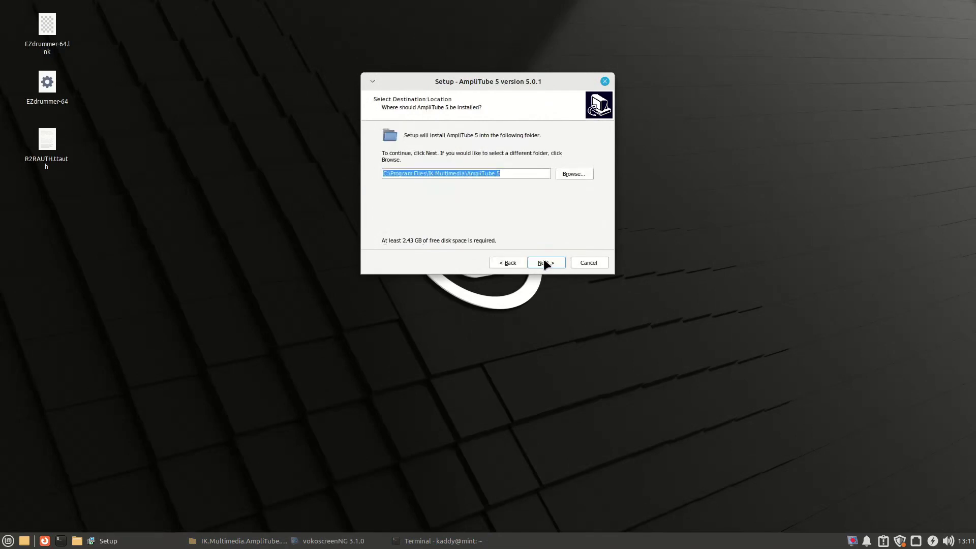
left_click(543, 263)
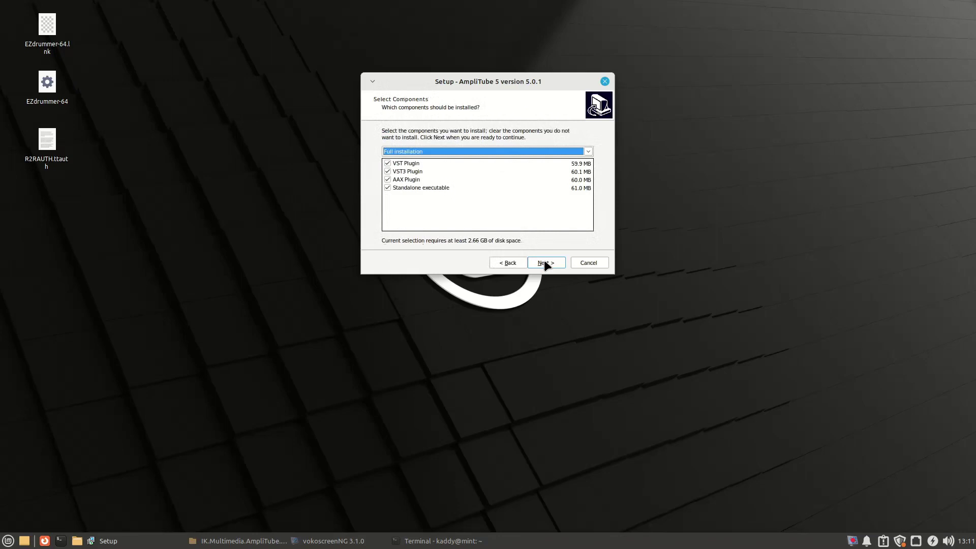
left_click(544, 263)
left_click(544, 263)
left_click(544, 263)
left_click(543, 263)
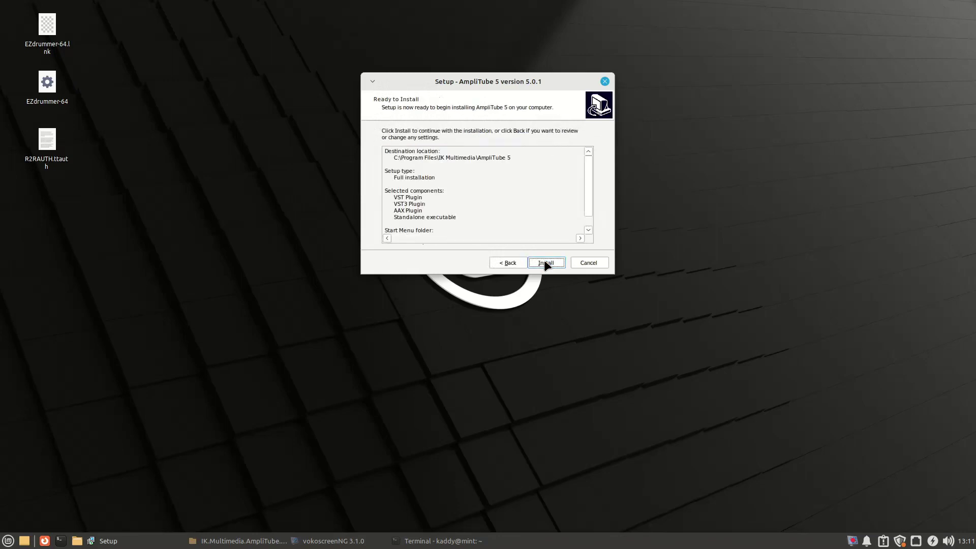
left_click(544, 263)
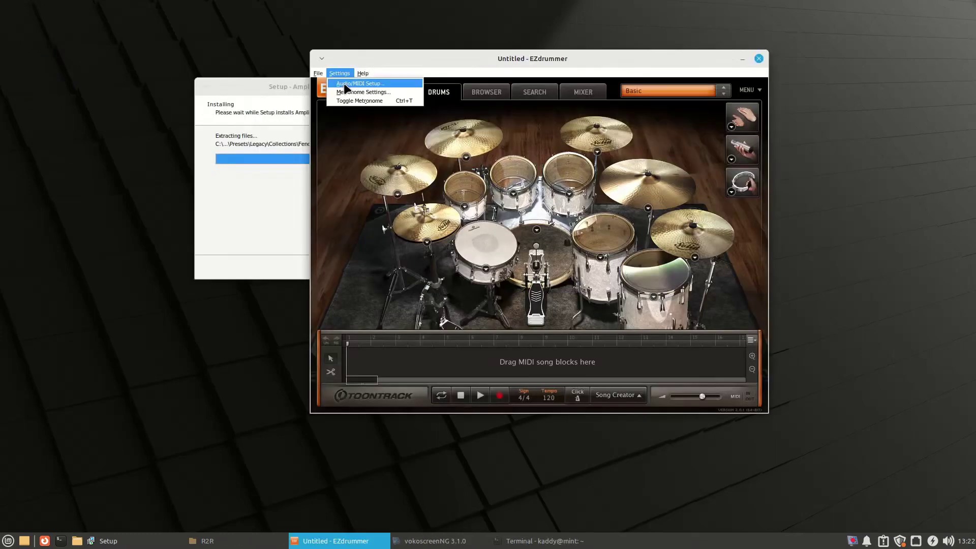
Set EZdrummer's audio device type to MME with Scarlett 2i2 output and apply it.
left_click(343, 83)
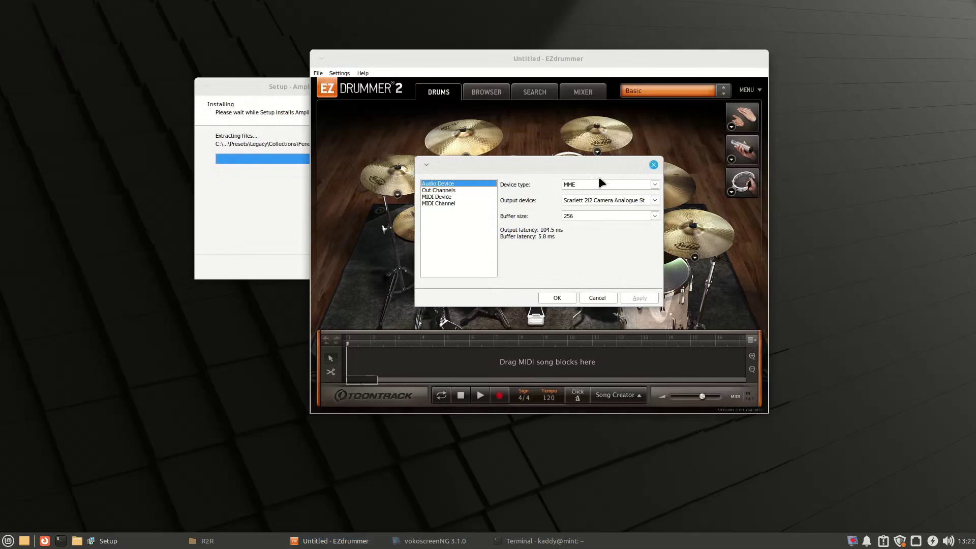
left_click(654, 185)
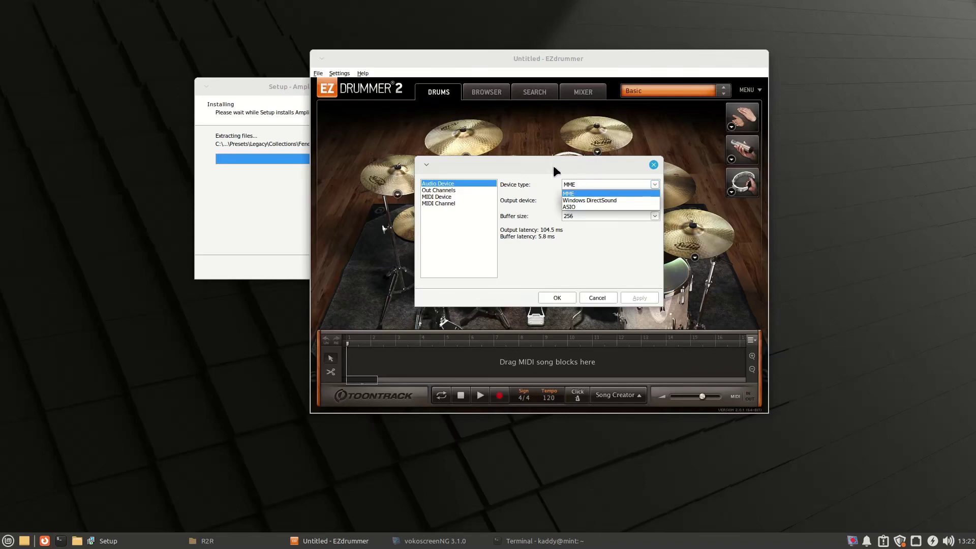
left_click(522, 198)
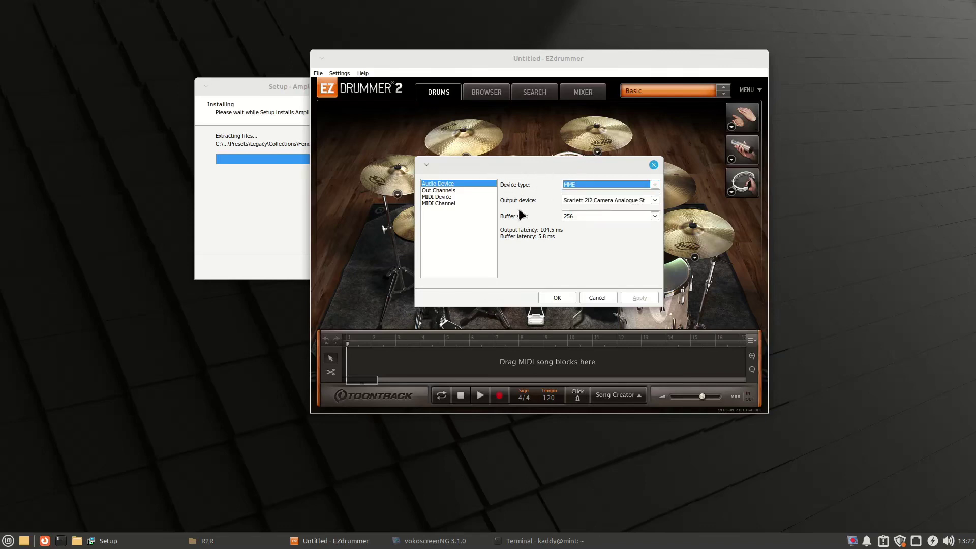
left_click(655, 200)
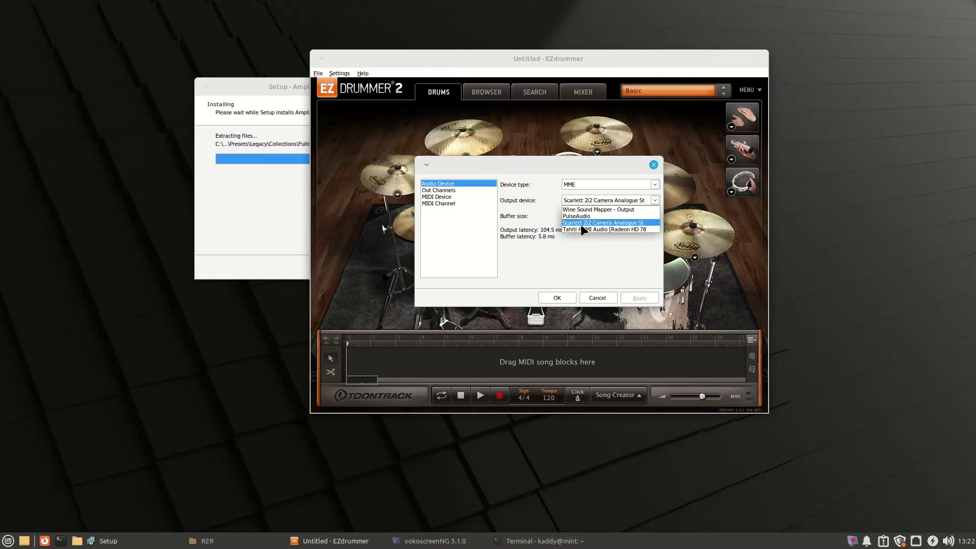
left_click(577, 222)
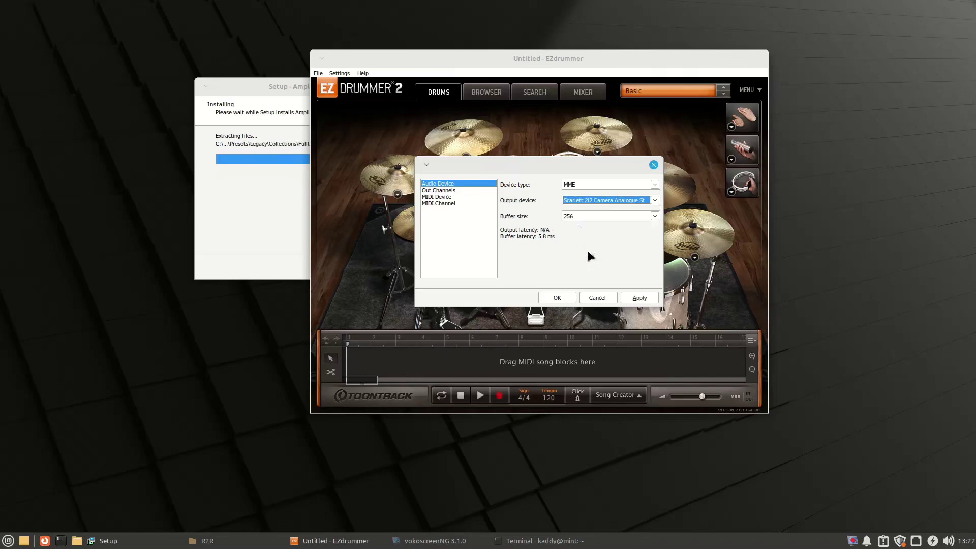
left_click(639, 298)
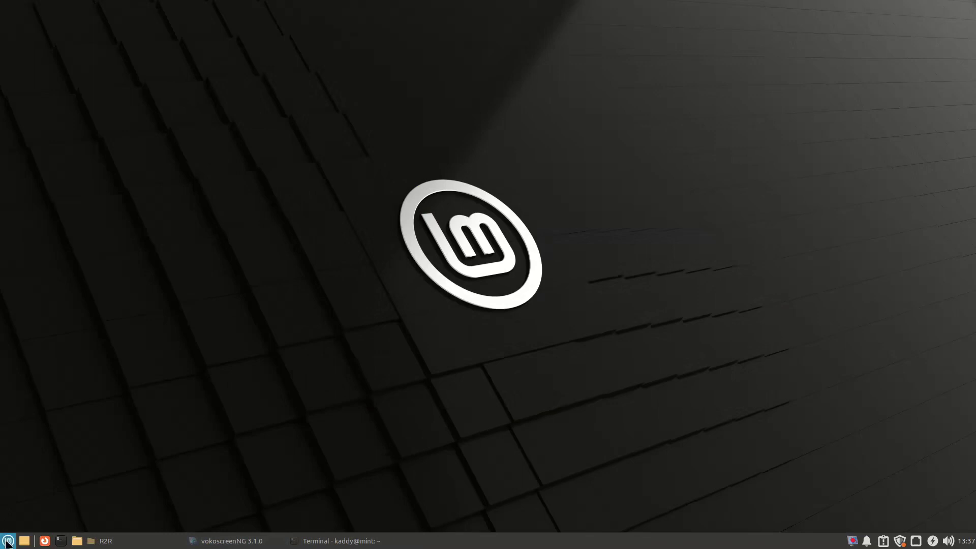
Launch AmpliTube 5 through the 'ampl' search and dismiss the authorization notice.
left_click(8, 541)
type("amp")
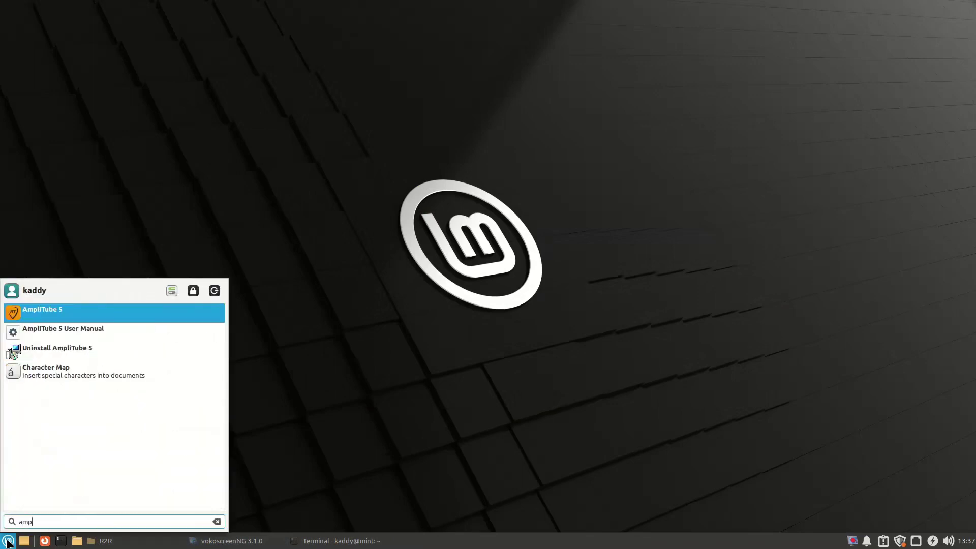
type("l")
key("Return")
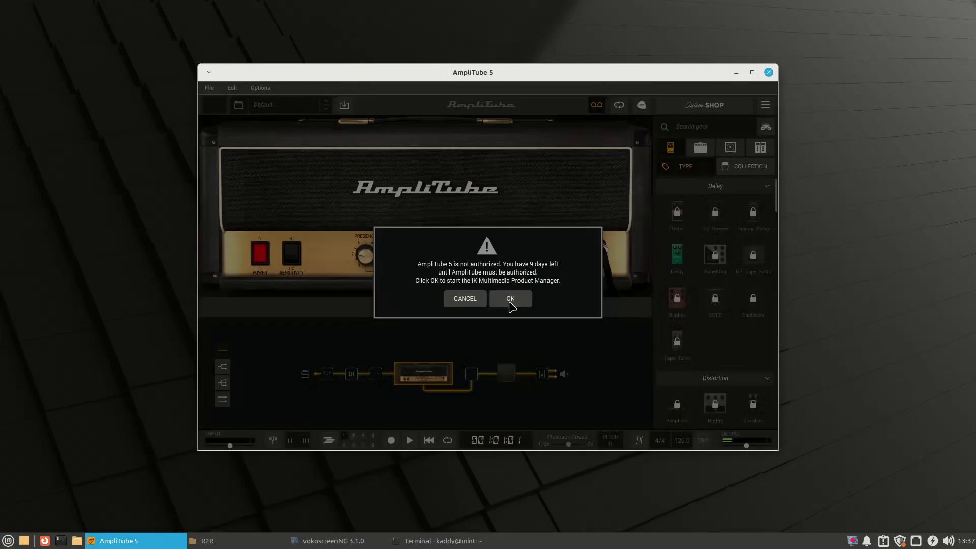
left_click(510, 300)
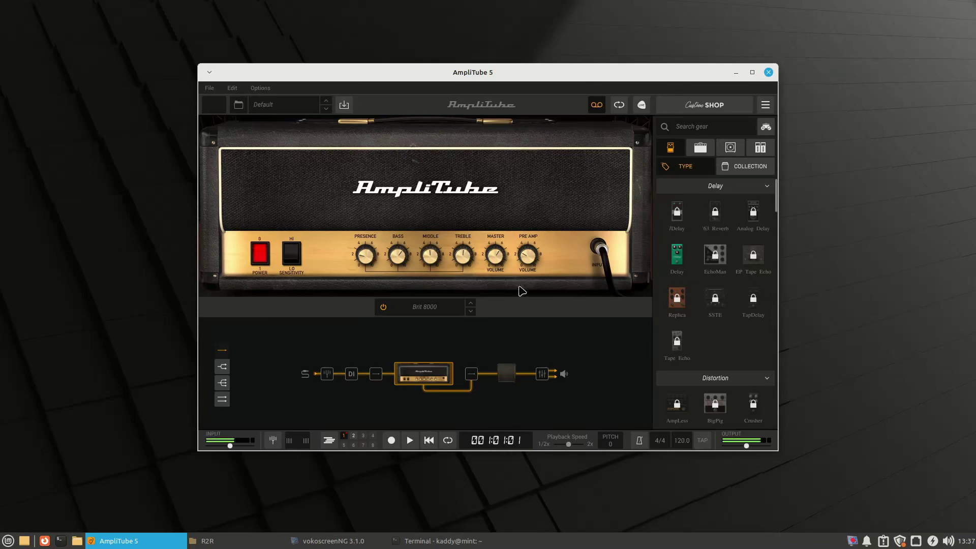
Raise the audio buffer size to 512, then quit AmpliTube 5 without saving.
left_click(765, 105)
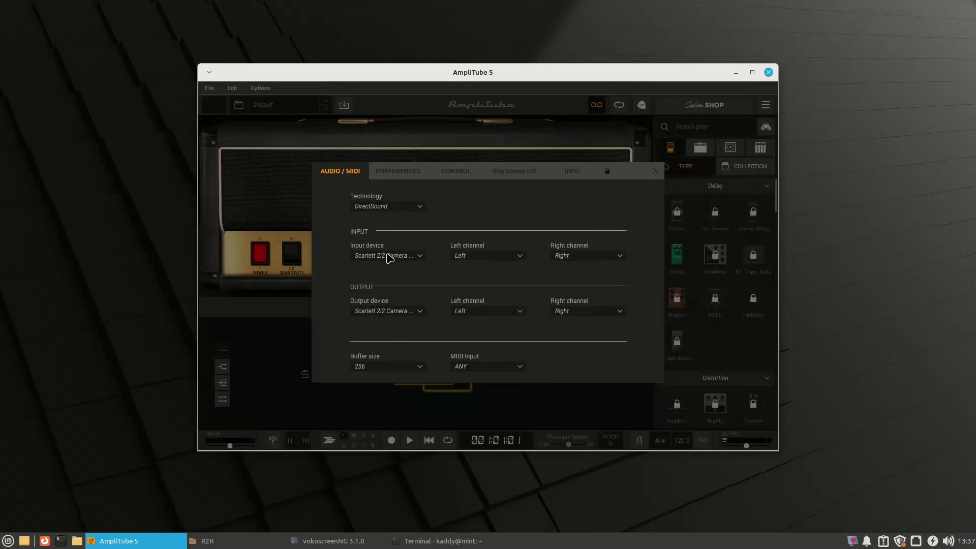
left_click(393, 368)
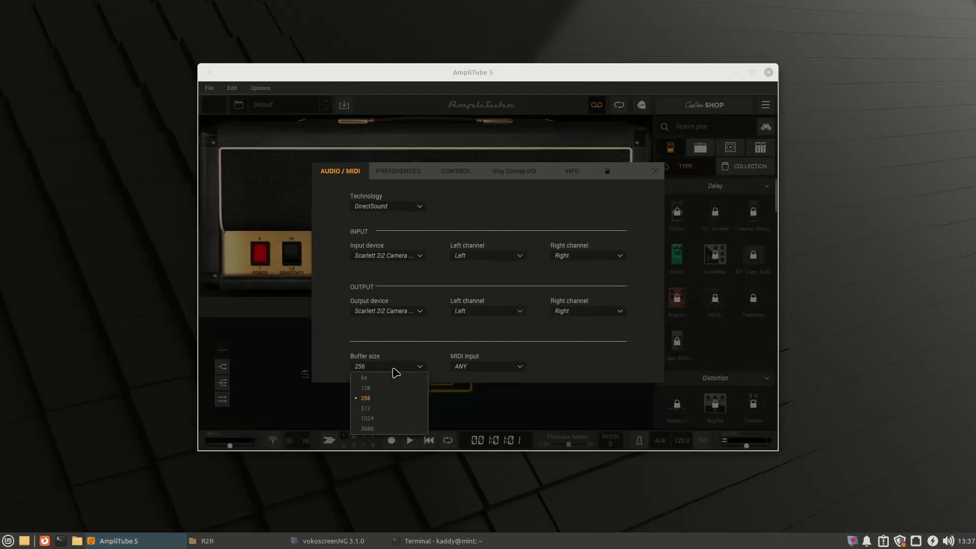
left_click(373, 409)
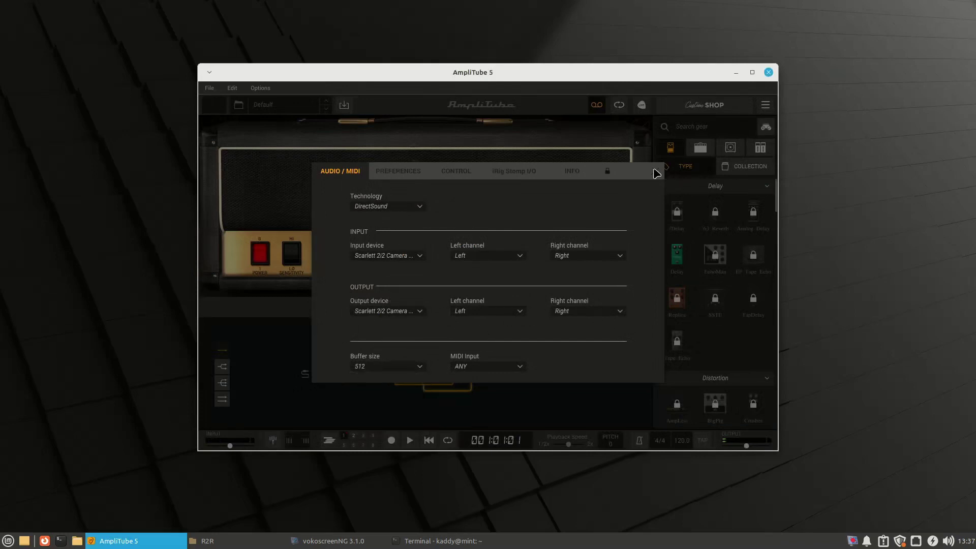
left_click(655, 171)
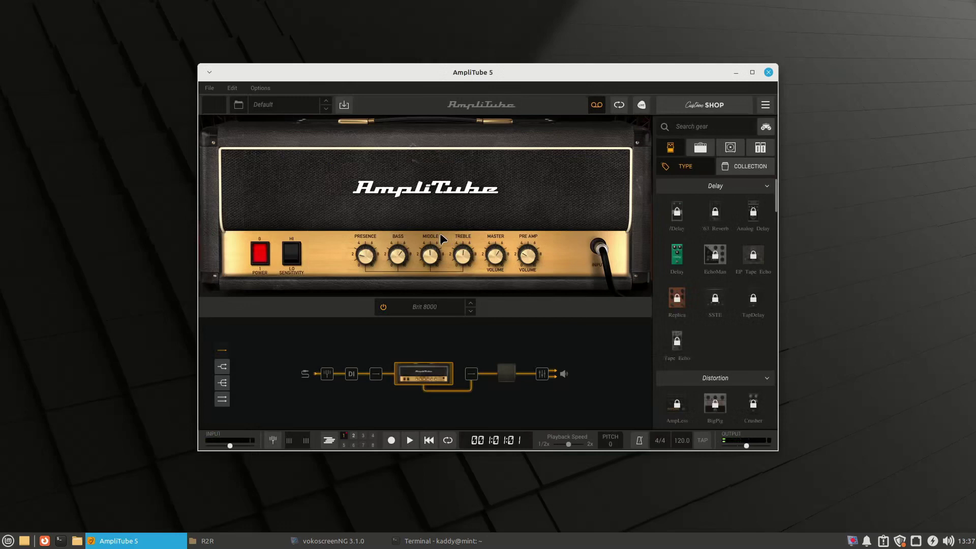
left_click(769, 73)
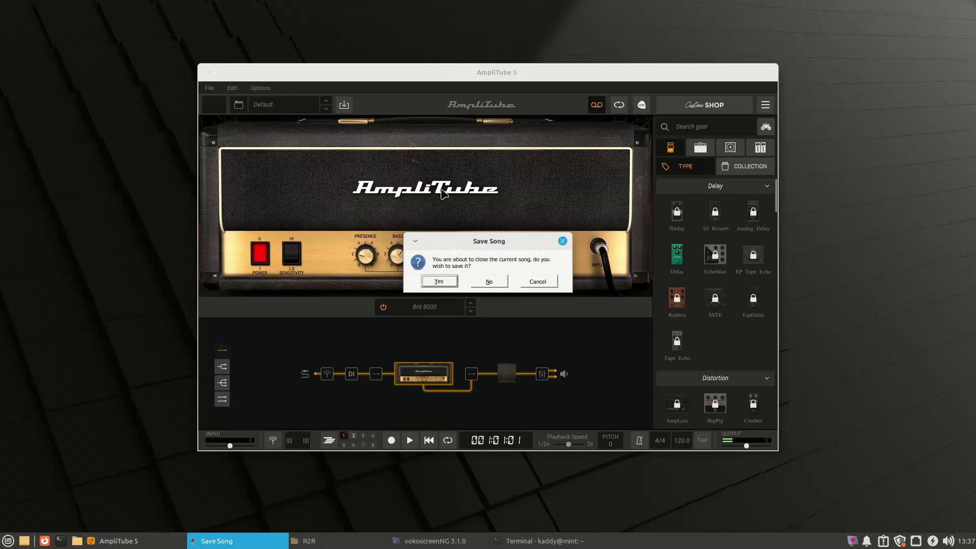
left_click(488, 282)
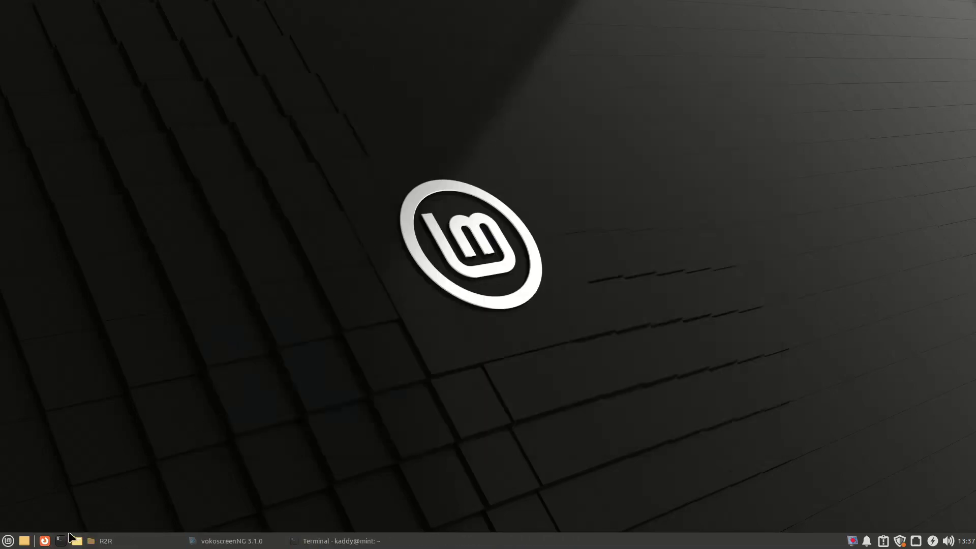
Install qjackctl with apt, enable realtime priority for jackd, and close the terminal.
left_click(61, 541)
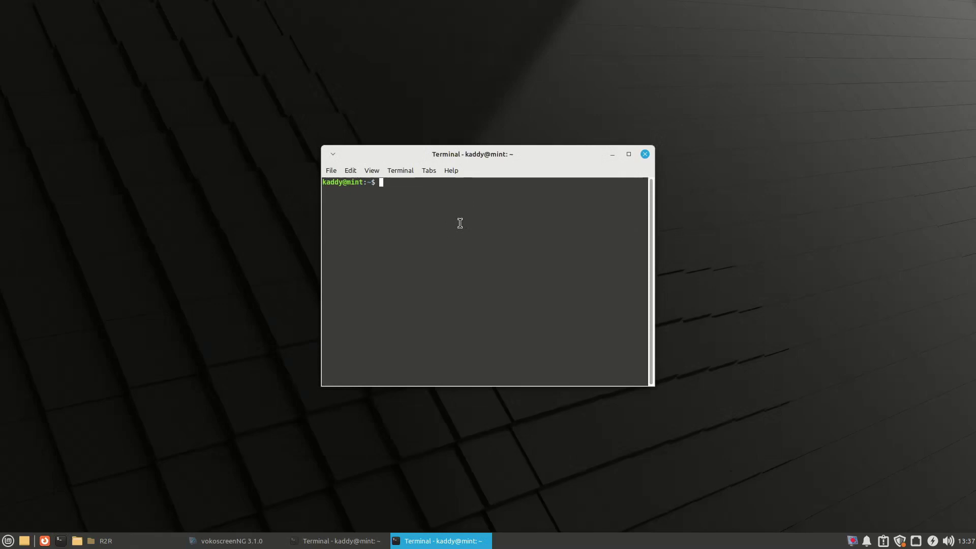
type("sudo apt install qjackct")
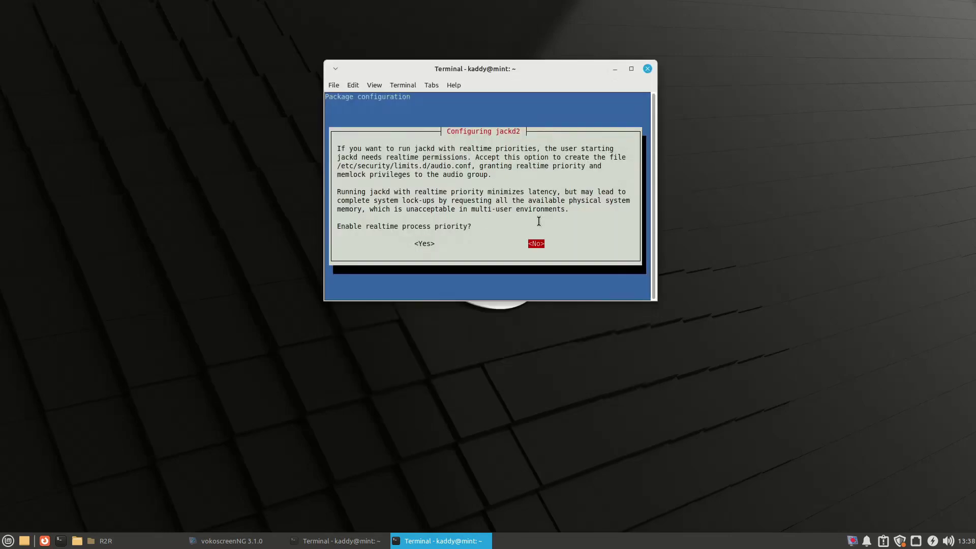
key("Left")
key("Return")
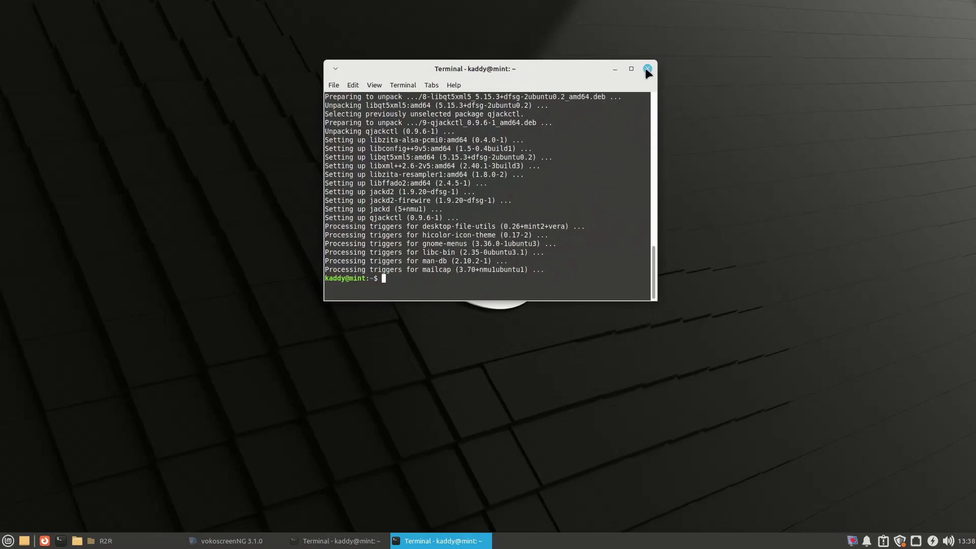
left_click_drag(492, 67, 475, 56)
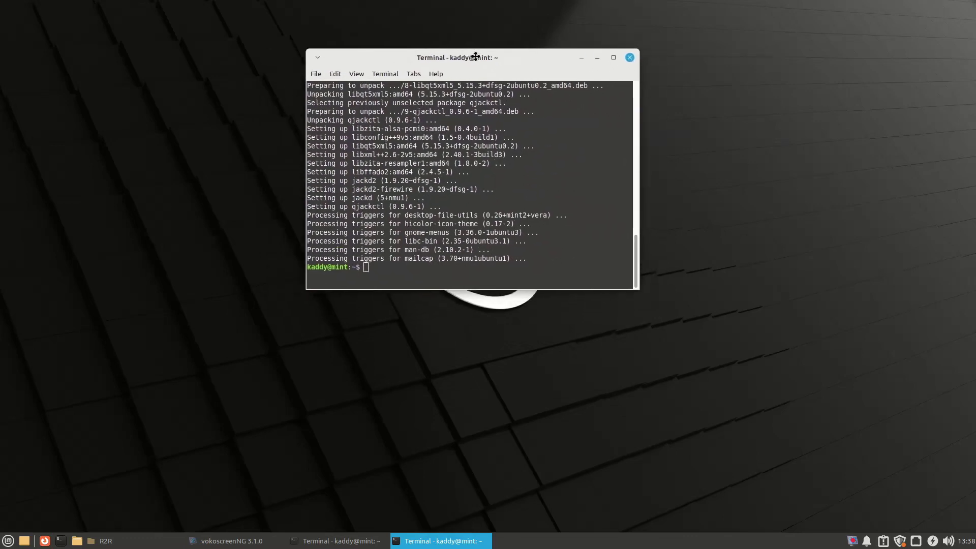
left_click(630, 58)
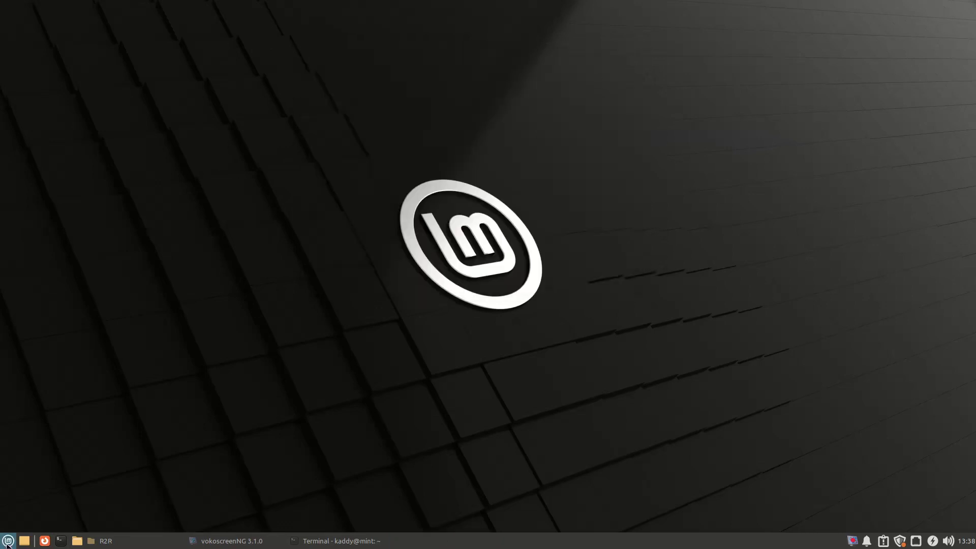
Launch QjackCtl and set both input and output devices to hw:USB in advanced setup.
left_click(8, 540)
type("jack")
key("Return")
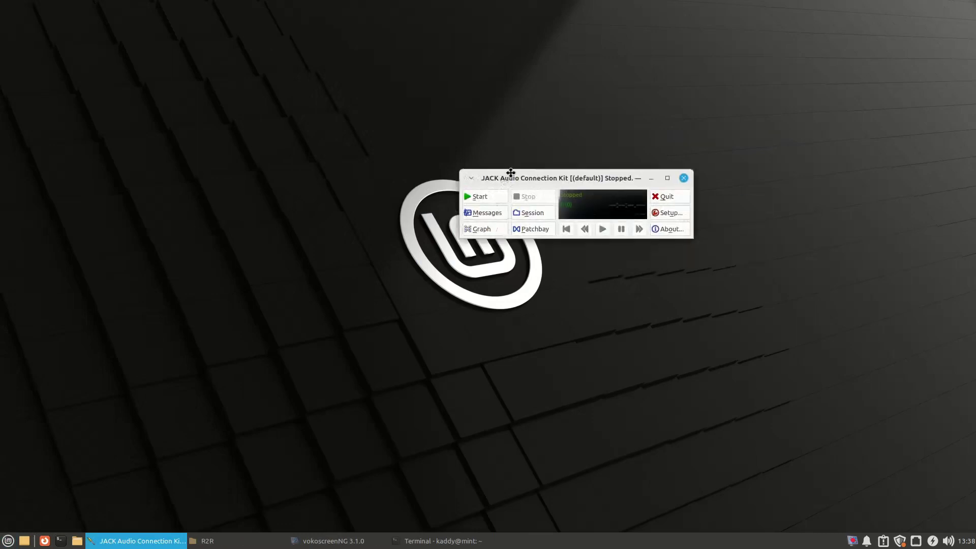
left_click_drag(512, 169, 358, 161)
left_click(501, 194)
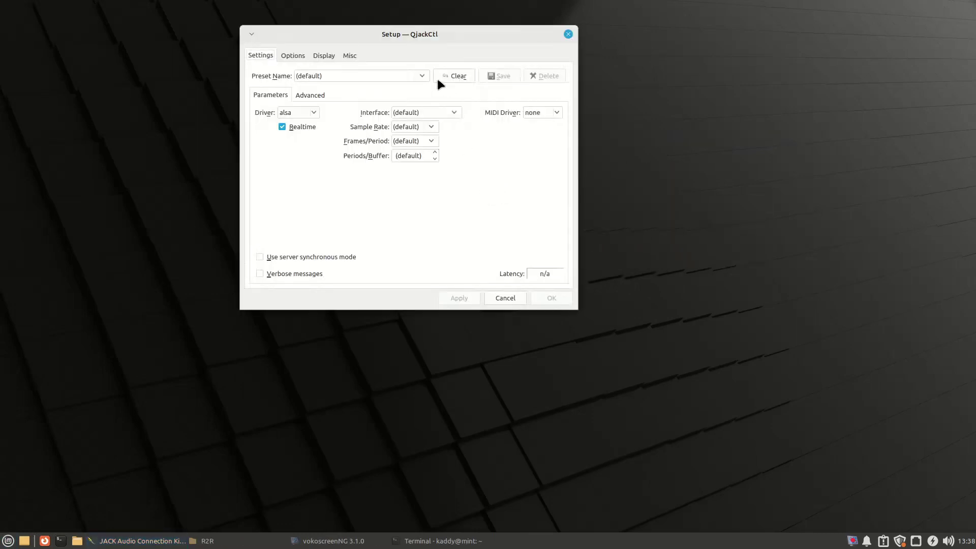
left_click(303, 95)
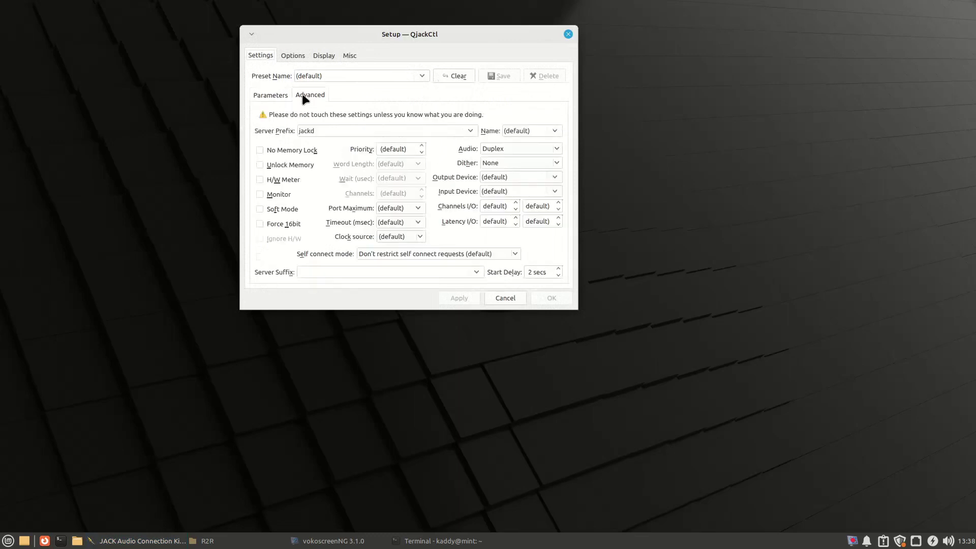
left_click(553, 190)
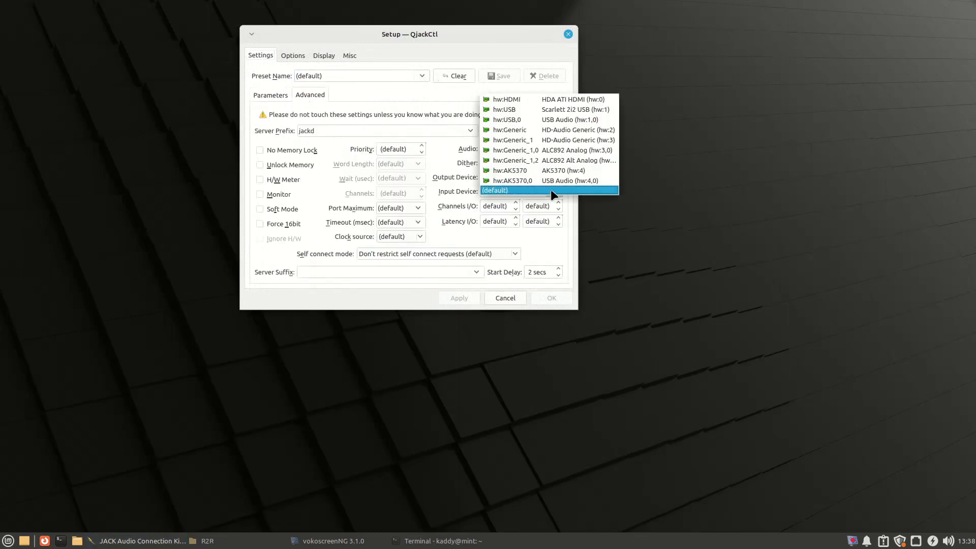
left_click(530, 111)
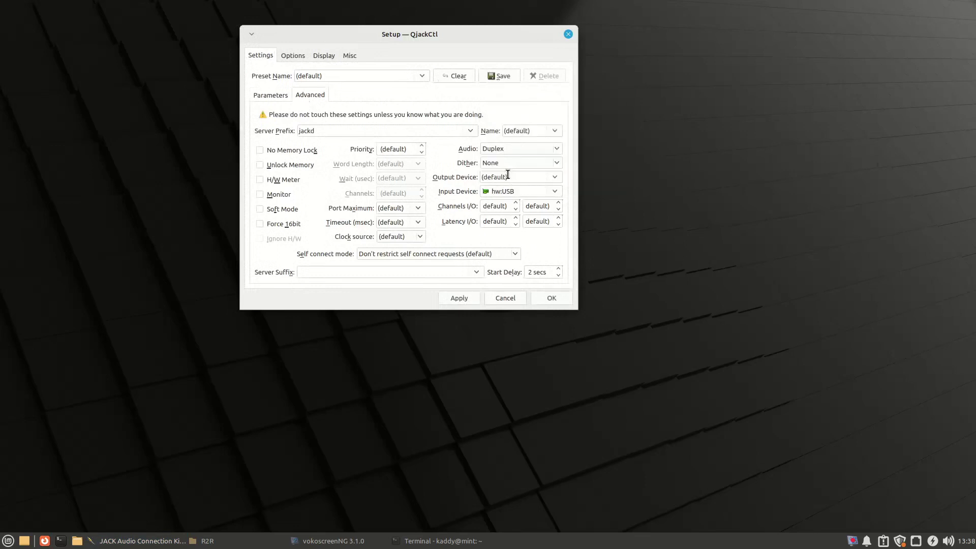
left_click(543, 176)
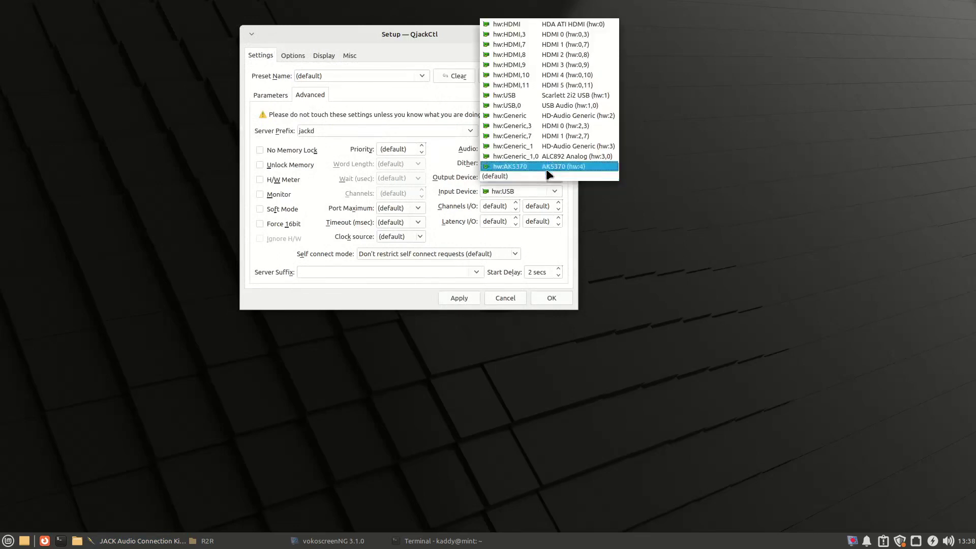
left_click(524, 95)
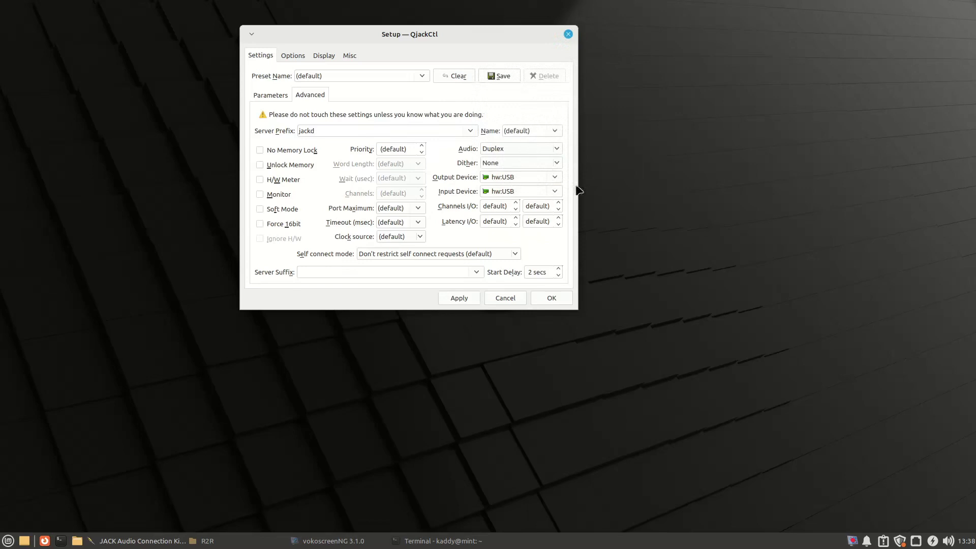
Set 48000 Hz, 128 frames/period and 3 periods/buffer, then start the JACK server.
left_click(260, 97)
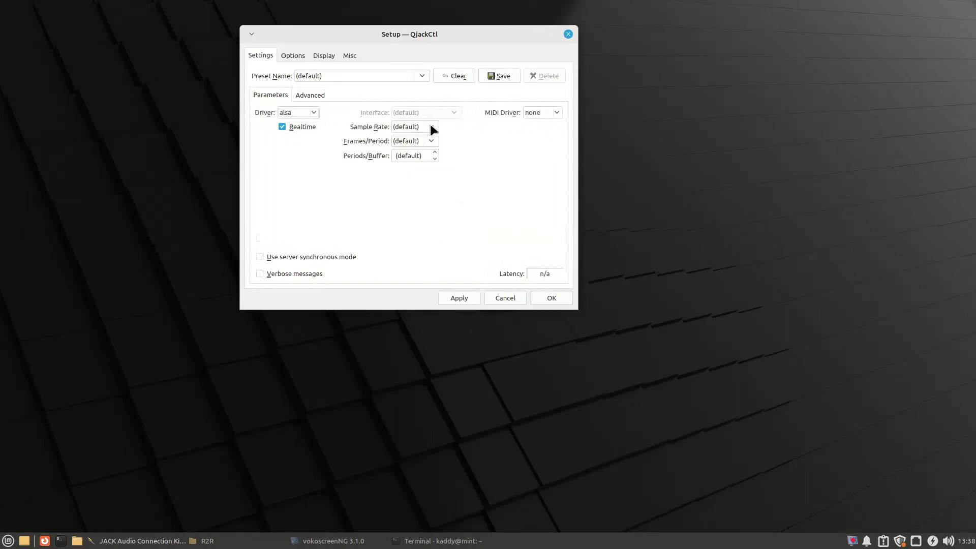
scroll(430, 126, "down", 4)
left_click(432, 141)
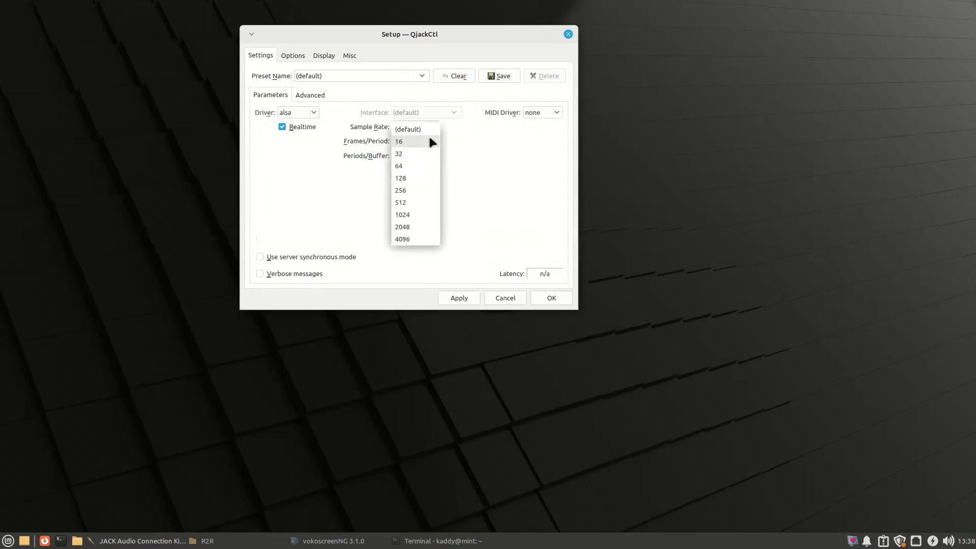
left_click(516, 179)
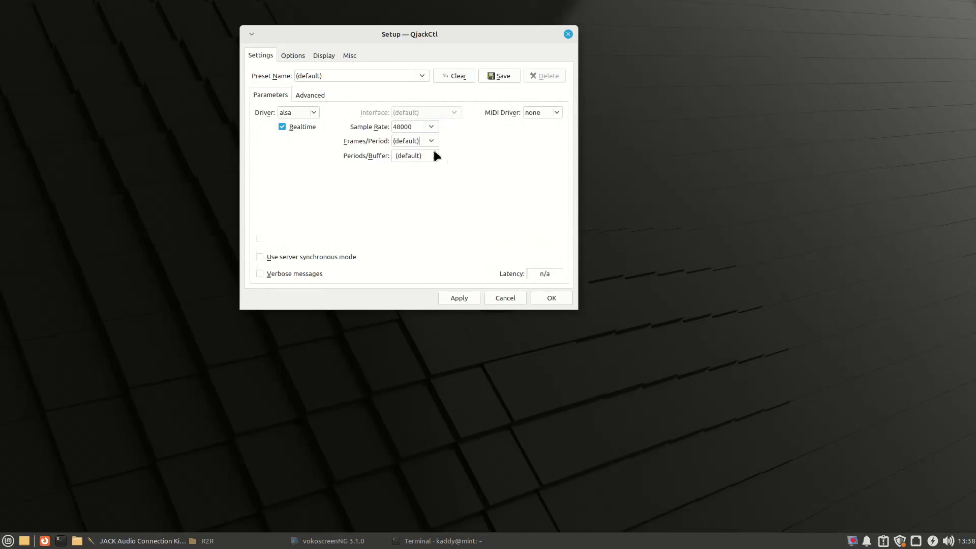
left_click(415, 155)
left_click(435, 157)
left_click(431, 141)
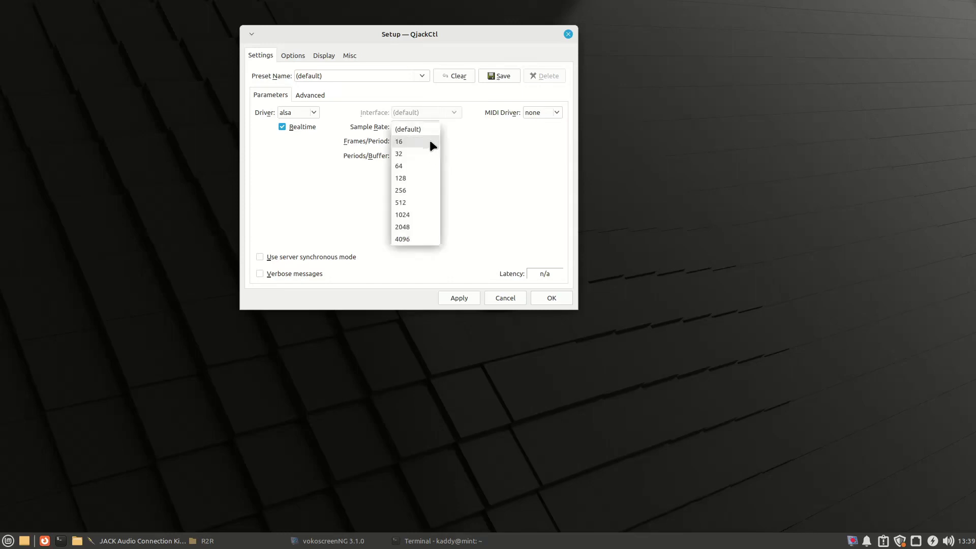
left_click(416, 178)
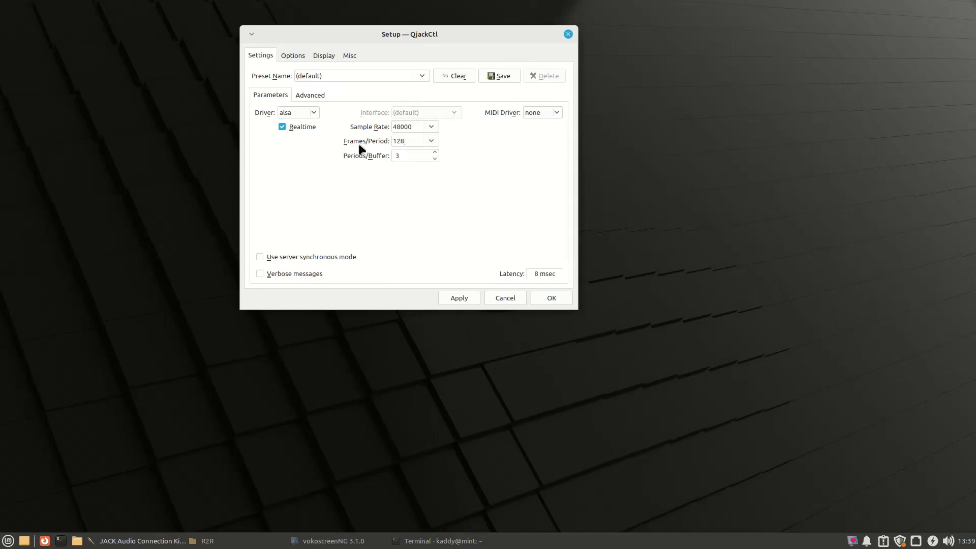
key("Return")
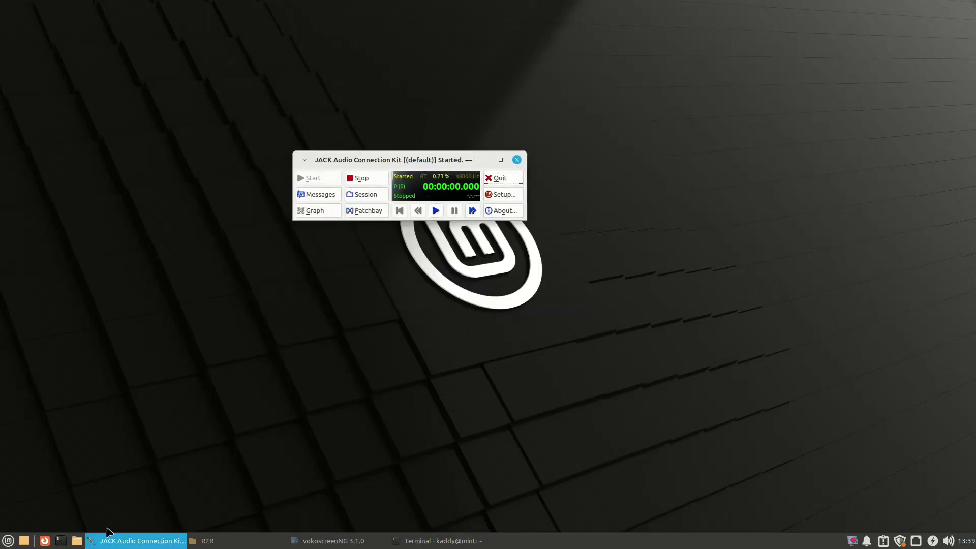
Launch AmpliTube 5 and switch its audio technology to DirectSound.
left_click(3, 543)
type("amp")
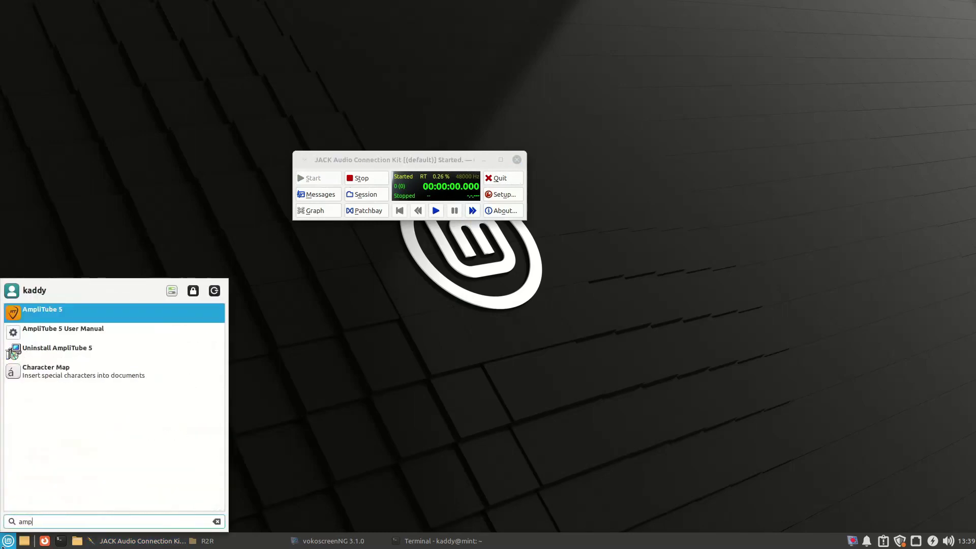
key("Return")
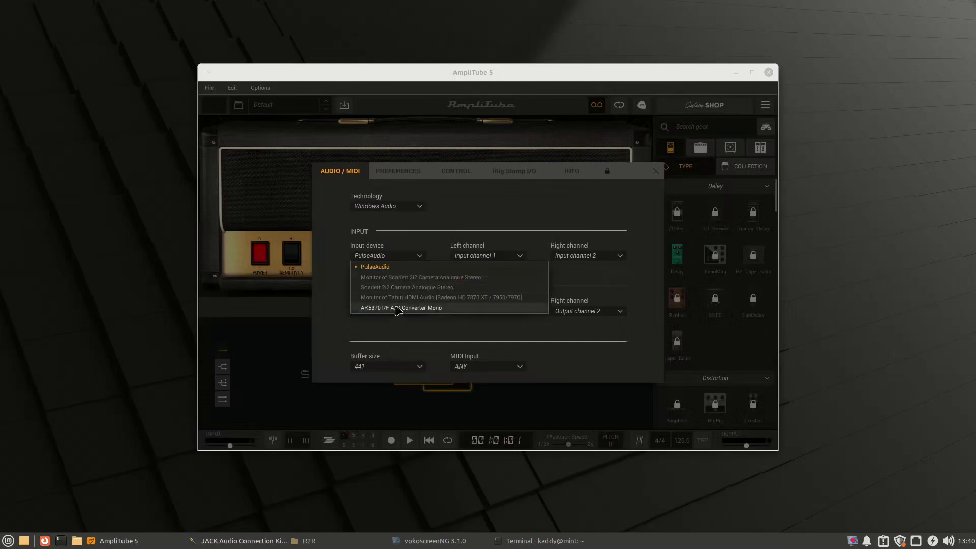
left_click(419, 209)
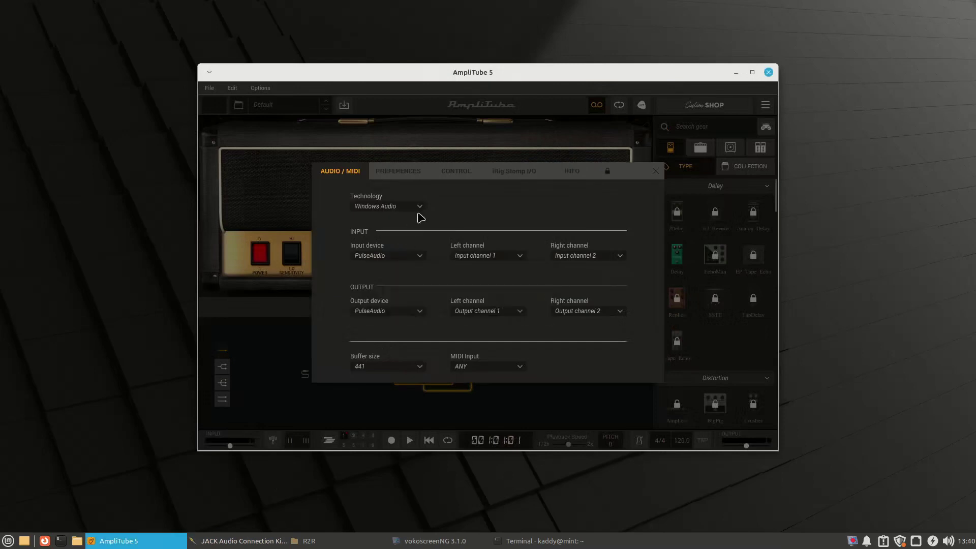
left_click(420, 206)
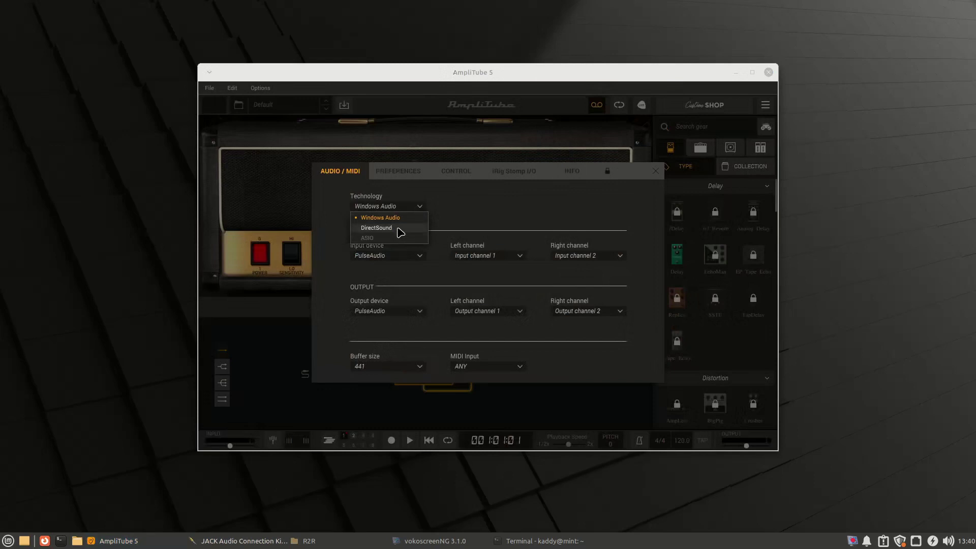
left_click(401, 219)
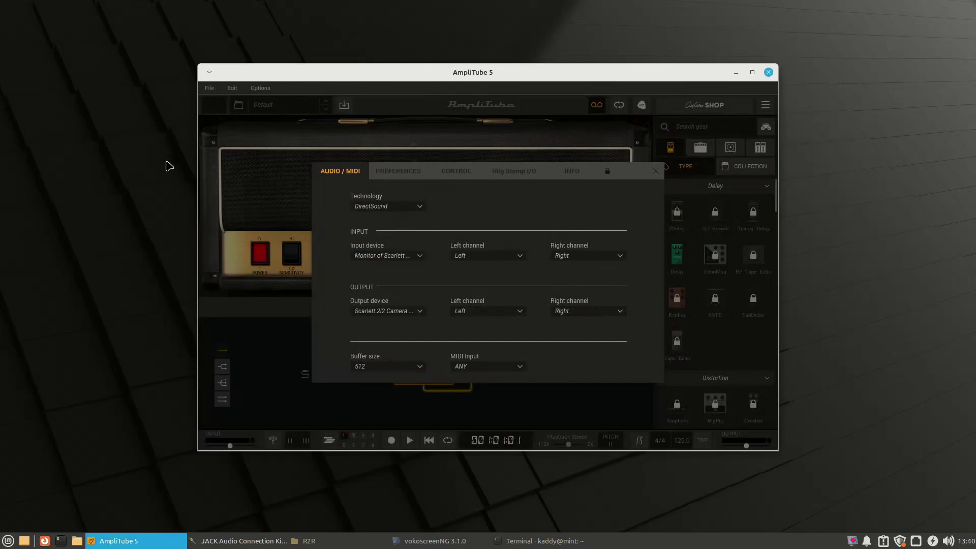
Pick the input device, set the output device to the Scarlett 2i2, and close AmpliTube 5.
left_click(421, 258)
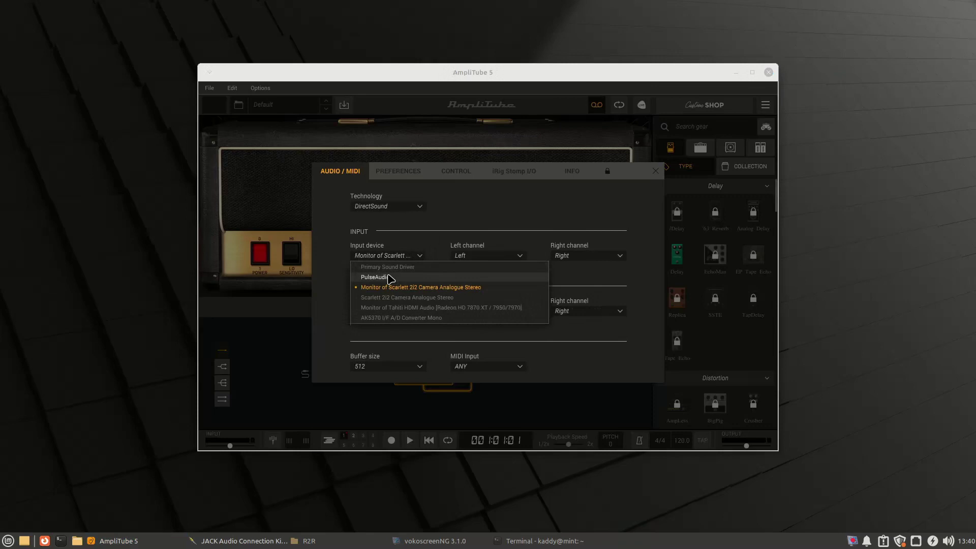
left_click(389, 277)
left_click(420, 312)
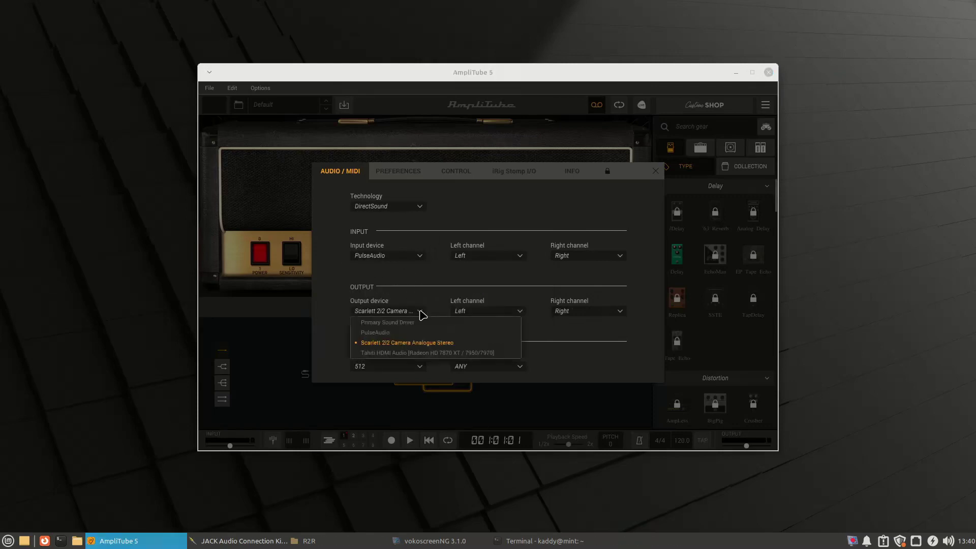
left_click(394, 333)
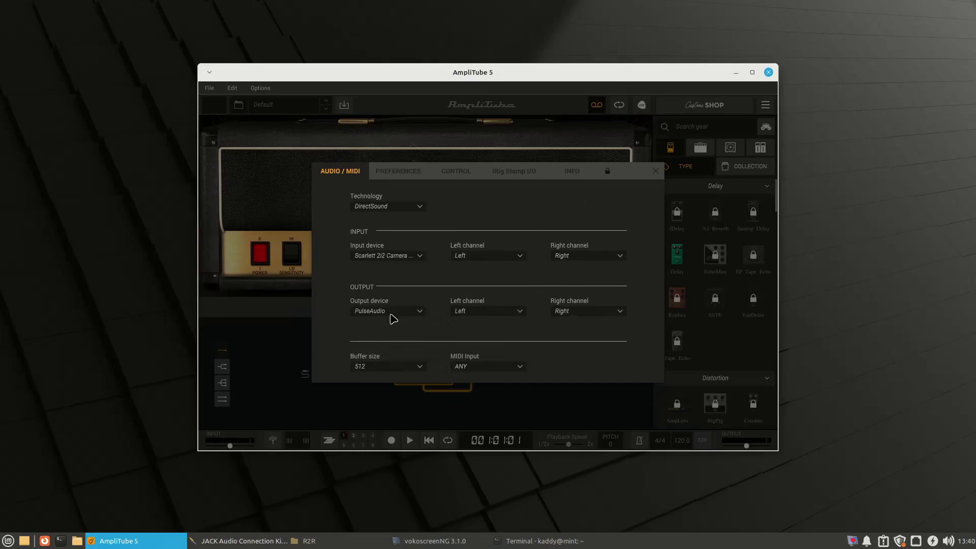
left_click(421, 312)
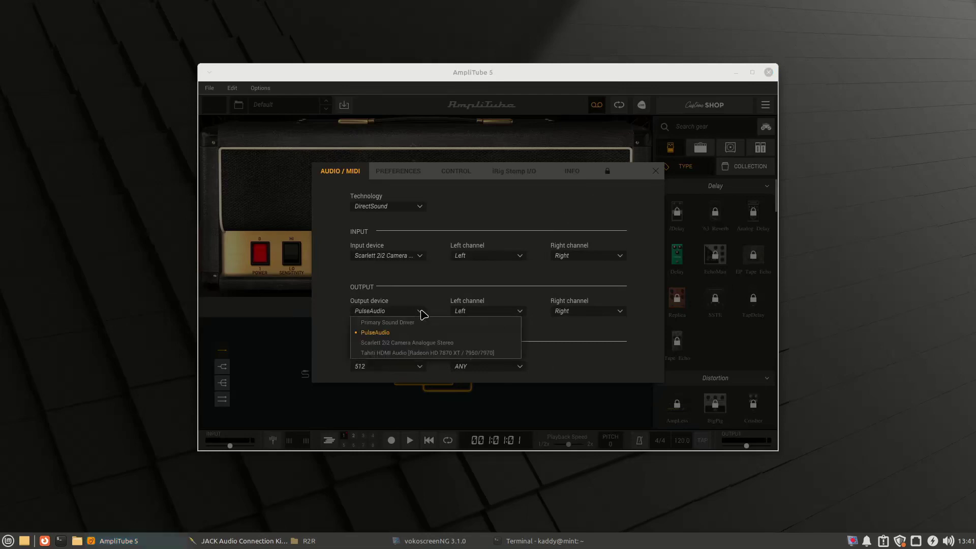
left_click(389, 343)
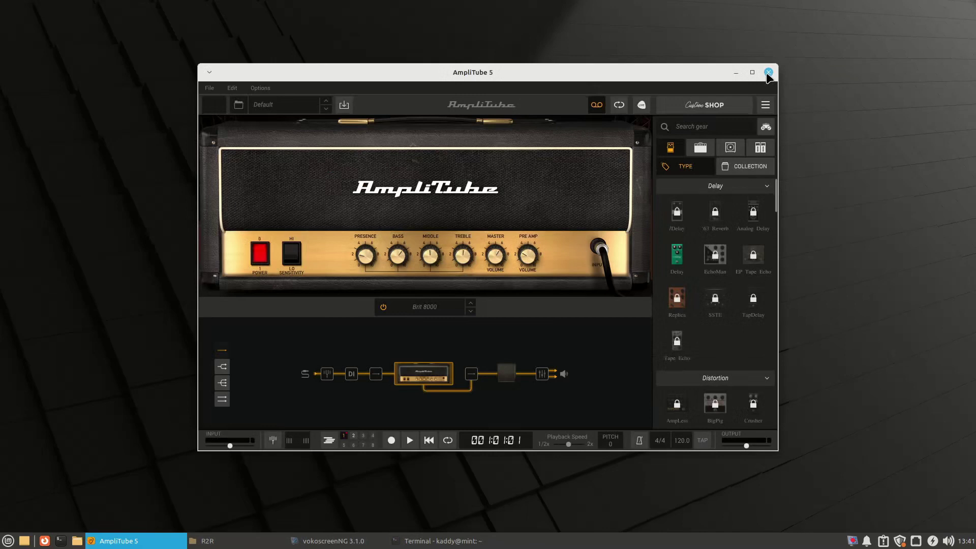
left_click(768, 72)
Discard the AmpliTube song, launch Ardour via an 'ardou' search, and close its welcome window.
left_click(488, 283)
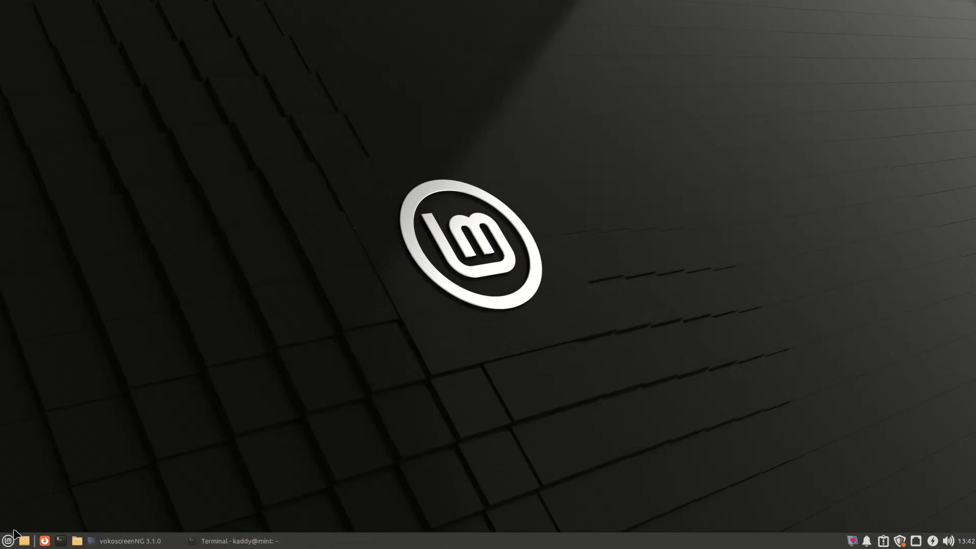
left_click(8, 541)
type("ardou")
key("Return")
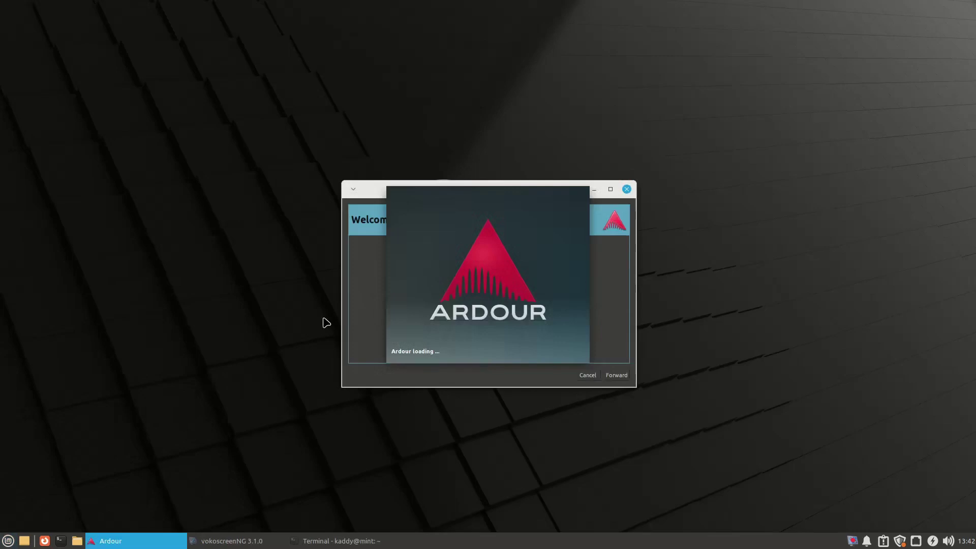
left_click(626, 190)
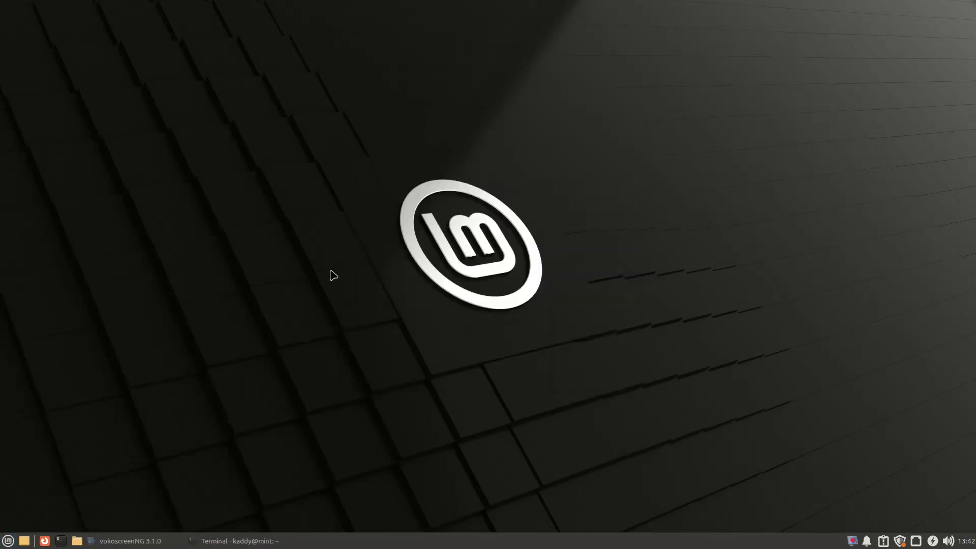
Relaunch QjackCtl and start the JACK server.
left_click(8, 541)
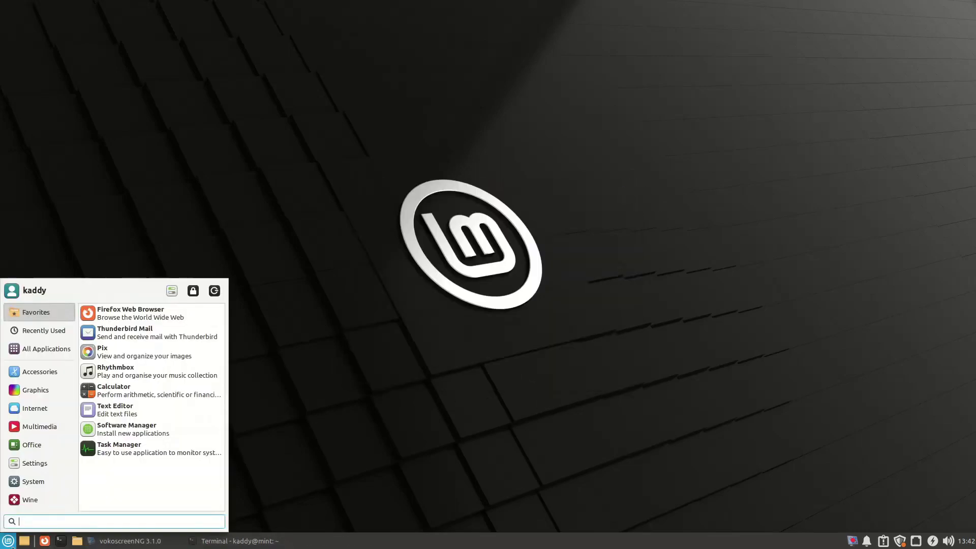
type("jack")
key("Return")
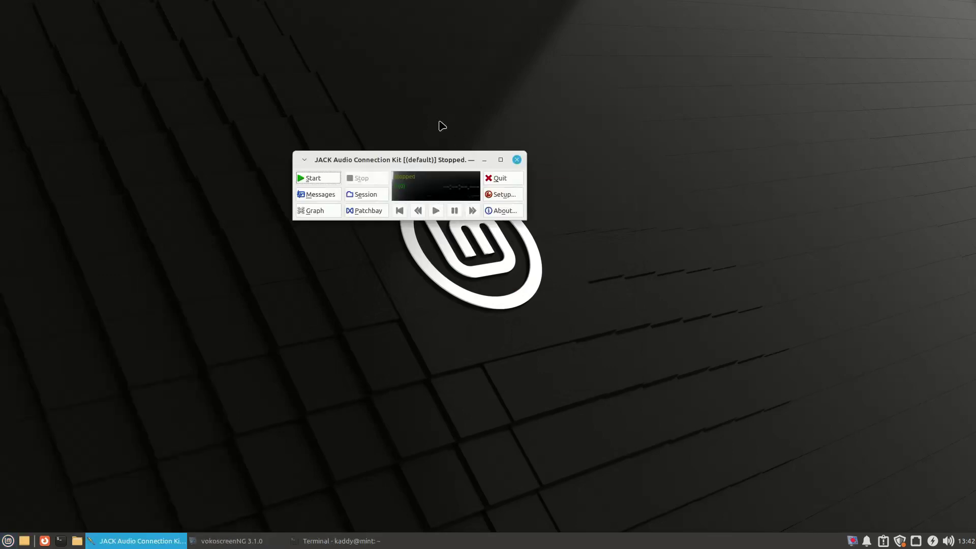
left_click(326, 177)
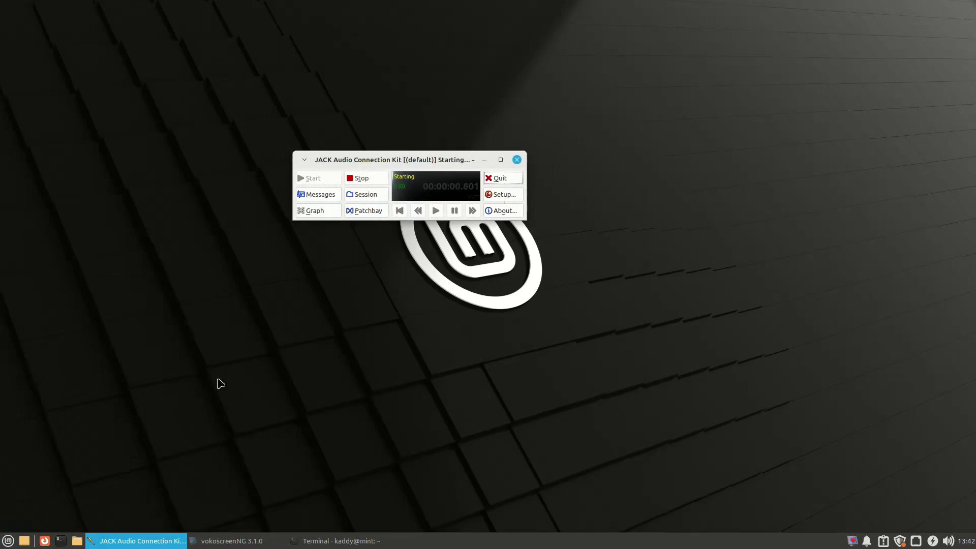
left_click(8, 541)
Launch Ardour, keep the default session folder, let Ardour monitor, and use the Master bus directly.
type("ard")
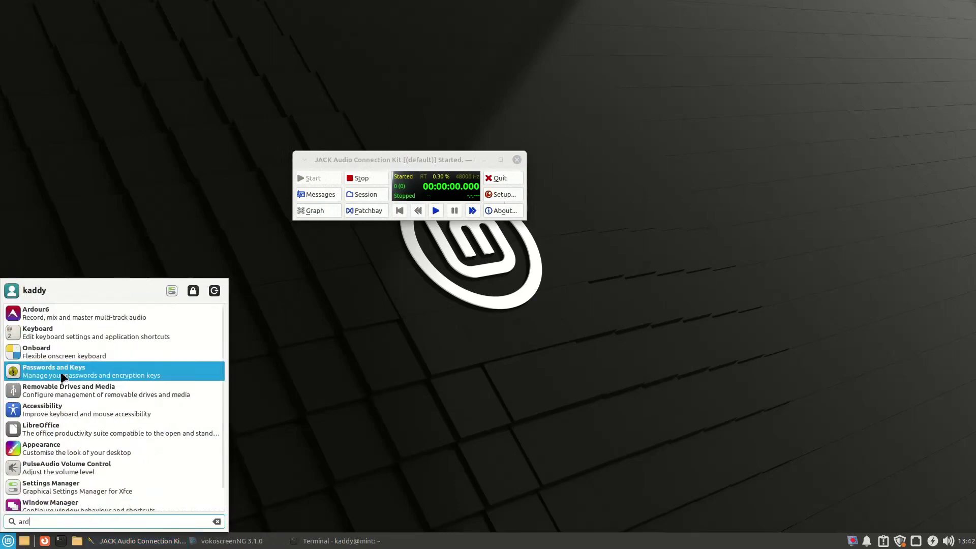
left_click(56, 311)
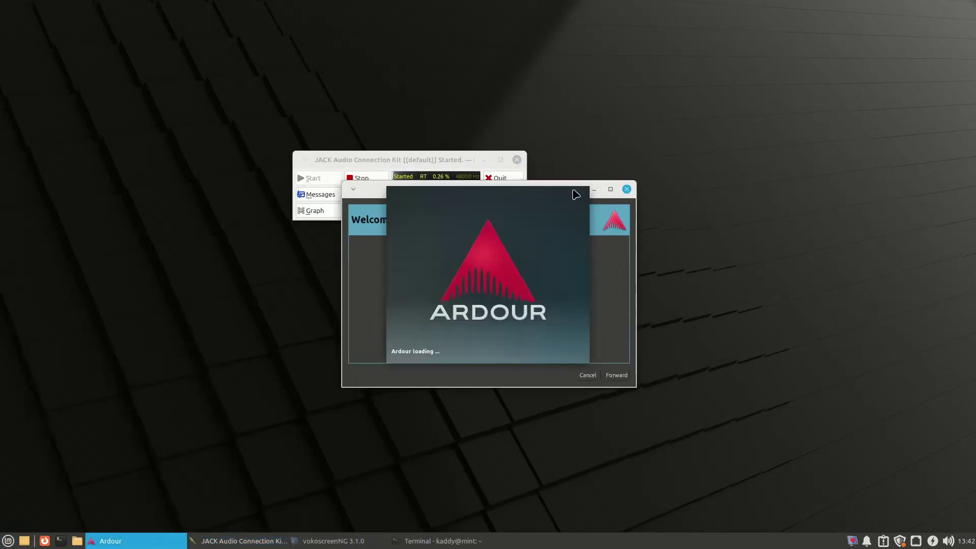
left_click_drag(372, 186, 749, 37)
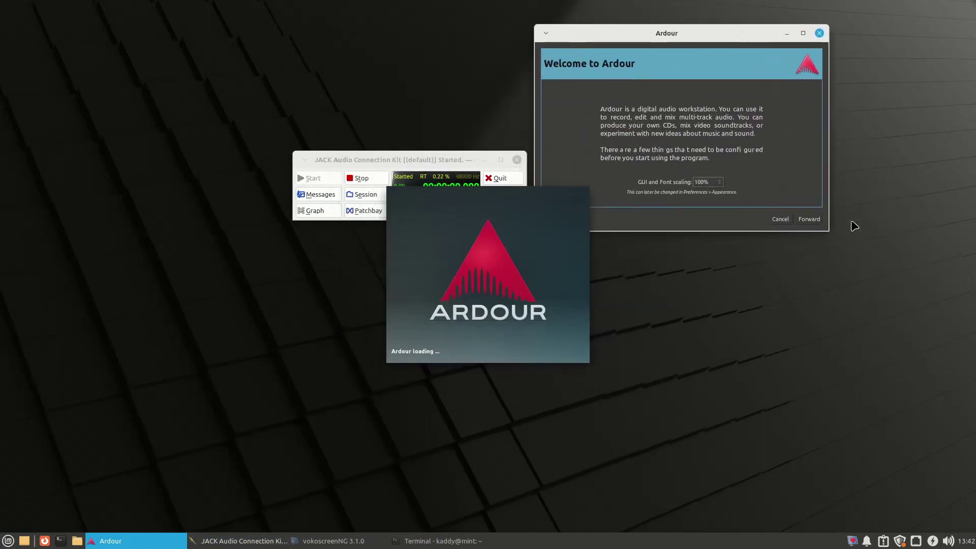
left_click(809, 219)
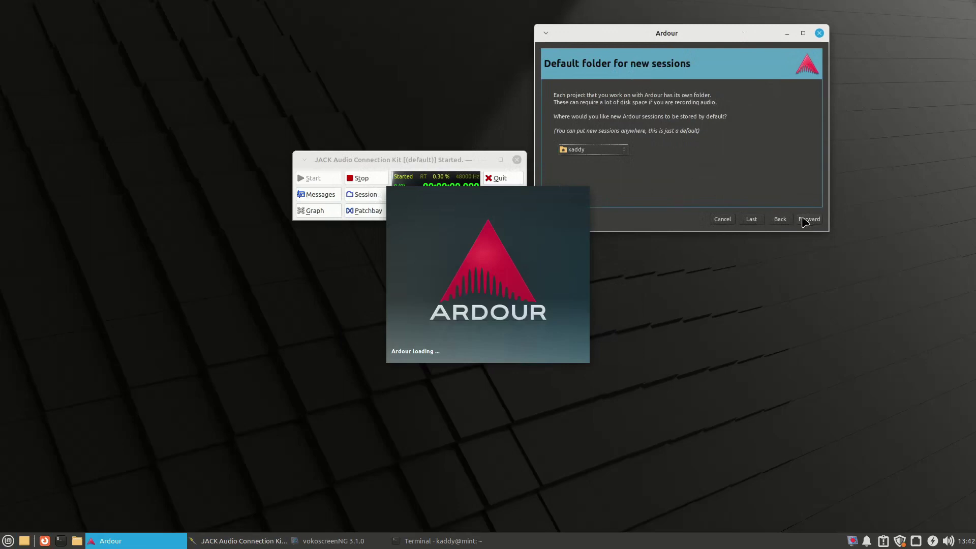
left_click(809, 219)
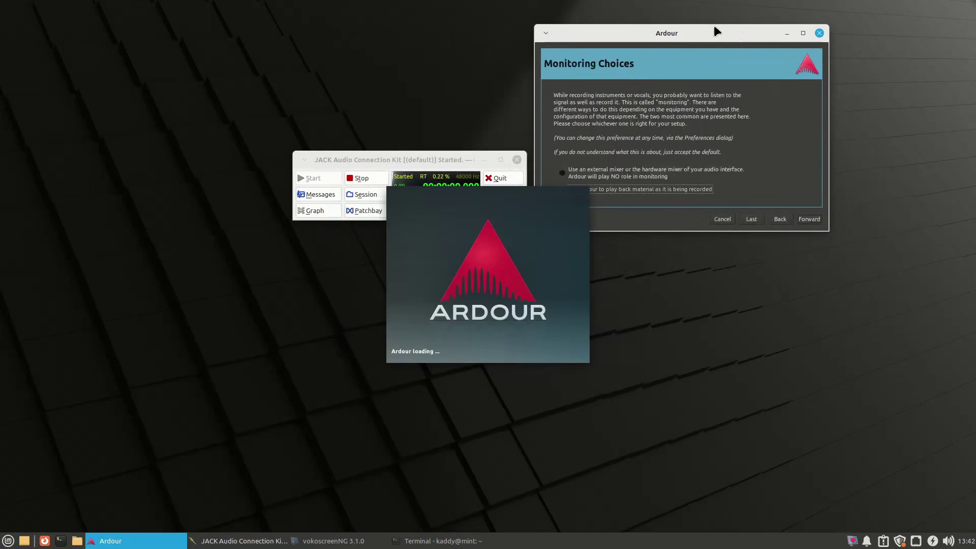
left_click_drag(714, 28, 770, 17)
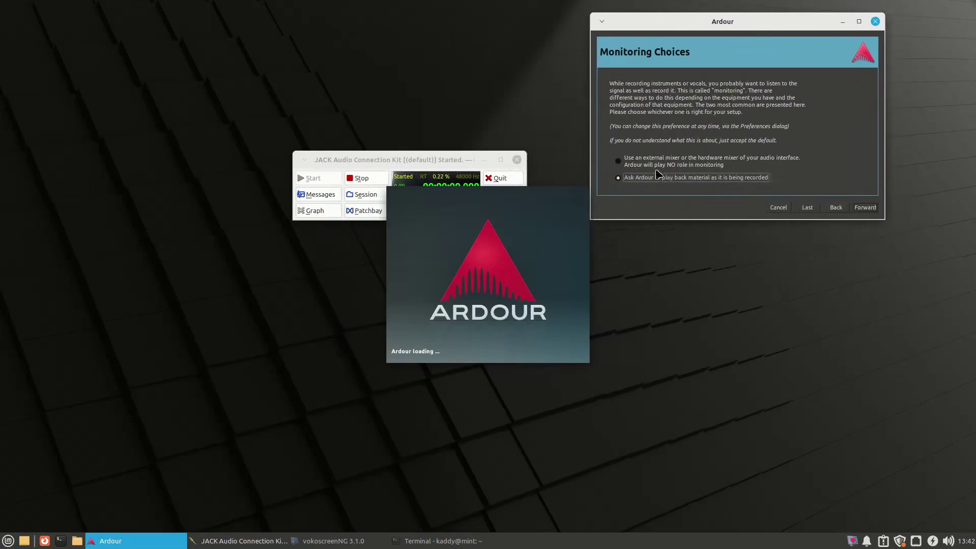
left_click(863, 209)
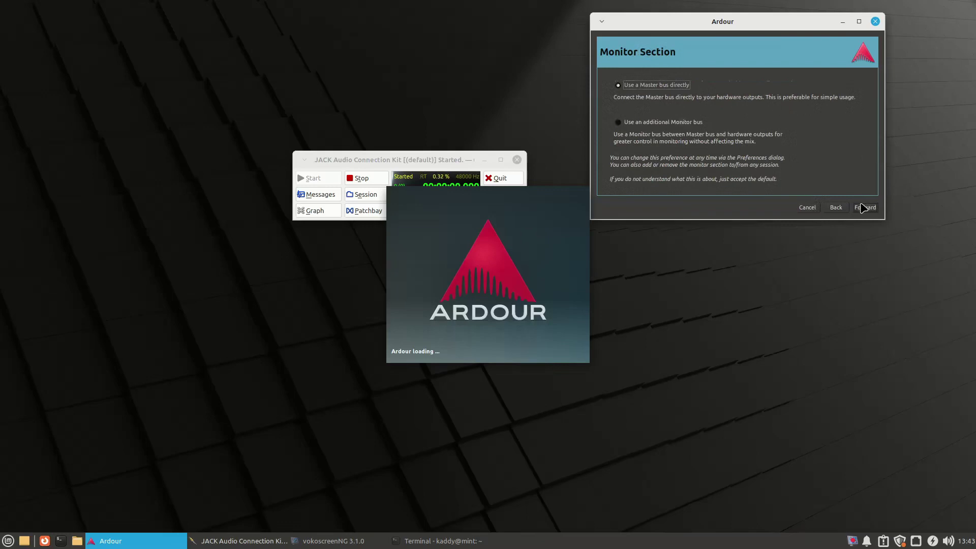
left_click(864, 208)
Finish the first-run settings and create a new session named 'test'.
left_click(864, 207)
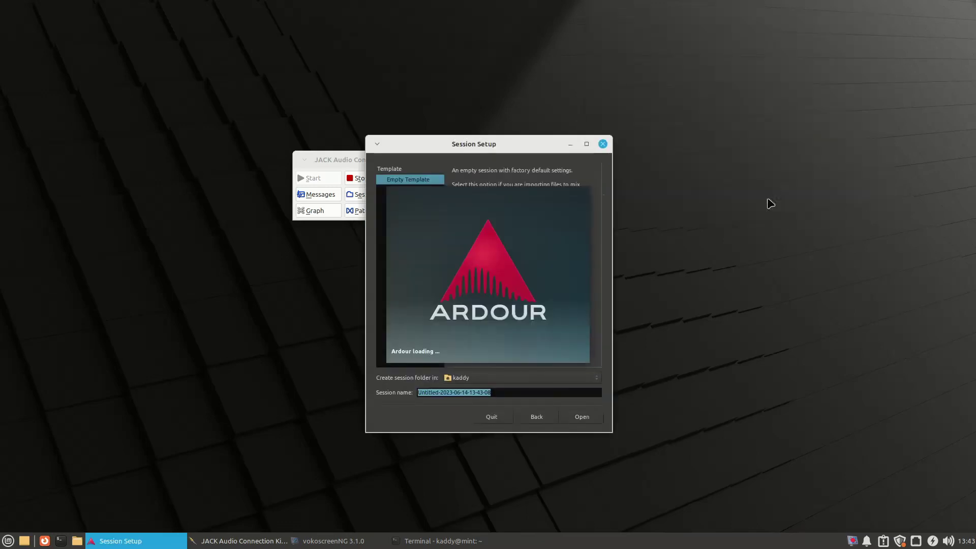
left_click_drag(543, 147, 739, 45)
type("test")
left_click(797, 318)
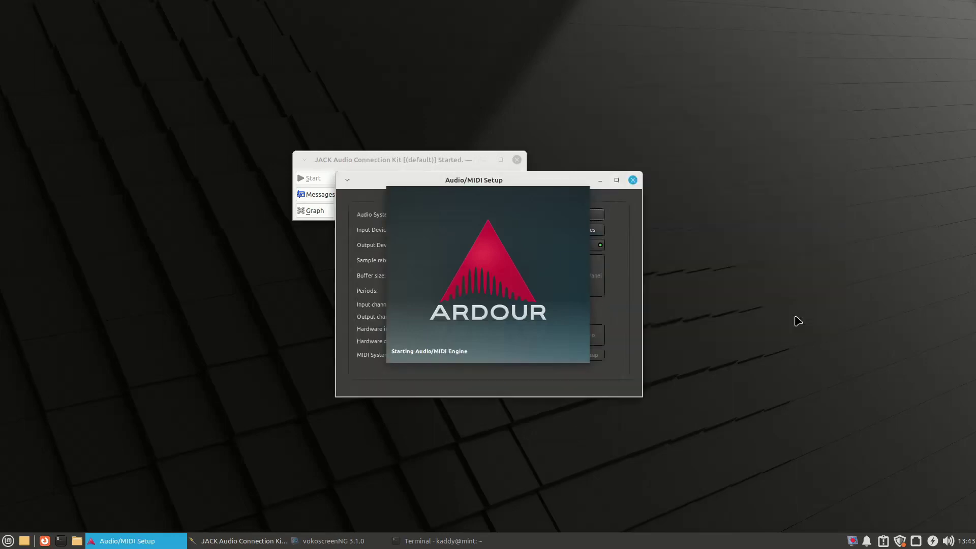
Set the audio system to JACK and connect, dismissing the memory warning and real-time loading error.
left_click_drag(580, 181, 833, 93)
left_click(748, 128)
left_click(704, 139)
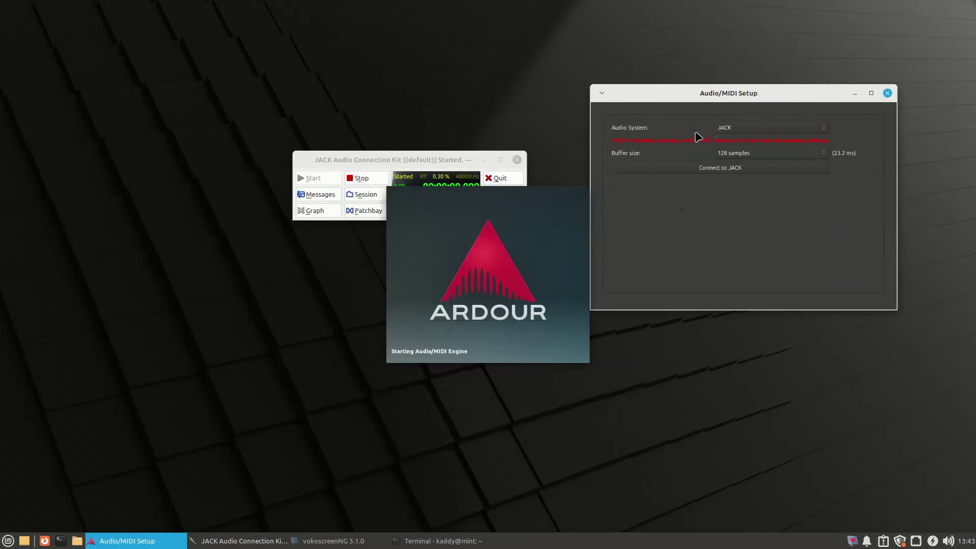
left_click(719, 173)
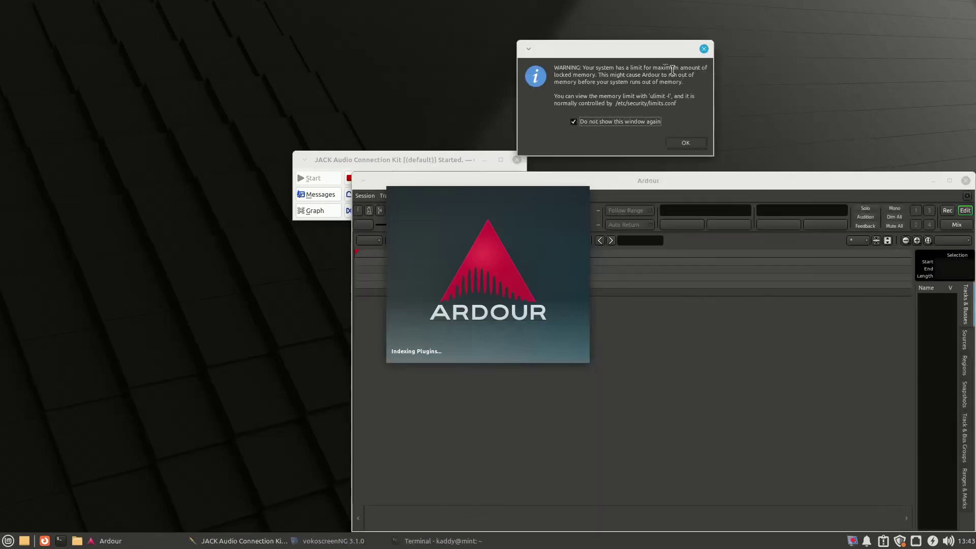
left_click(685, 144)
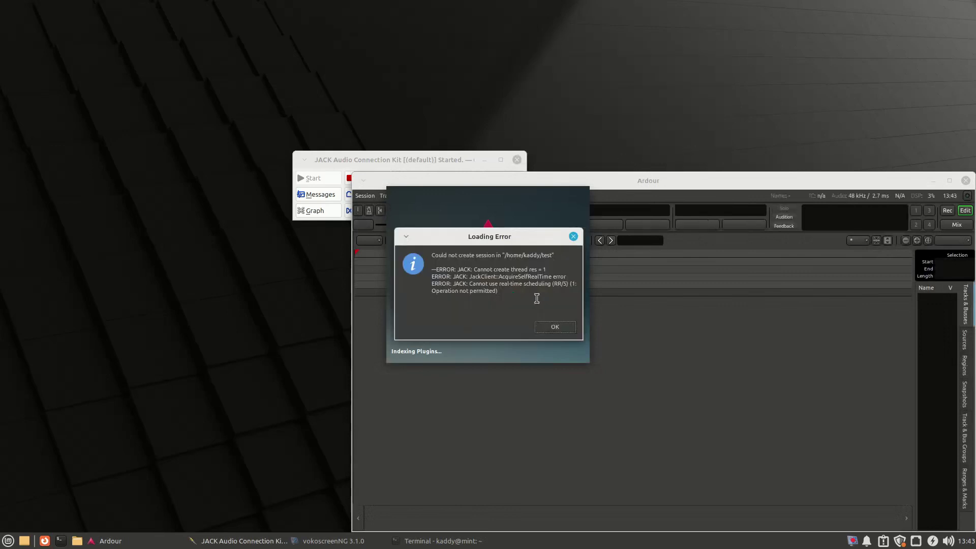
left_click_drag(478, 250, 527, 288)
left_click(468, 272)
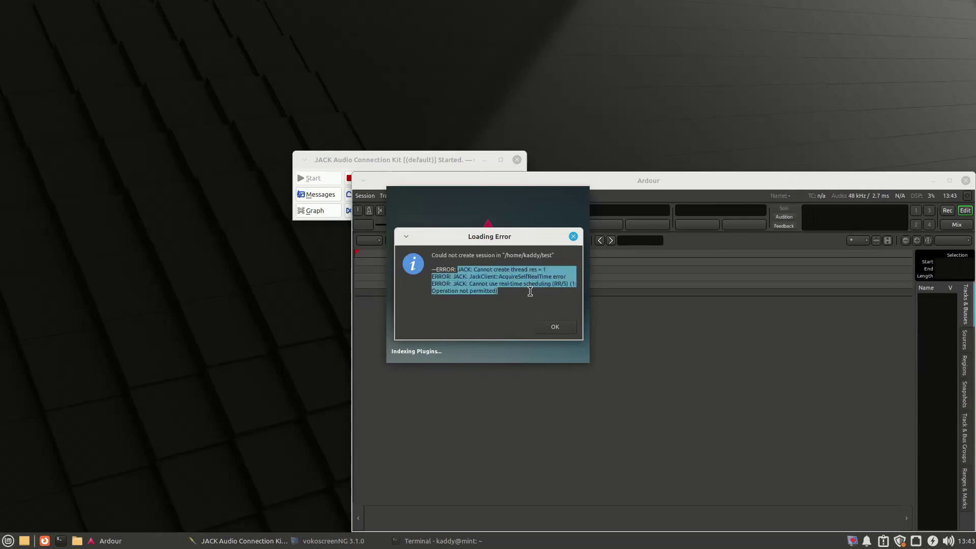
left_click(436, 272)
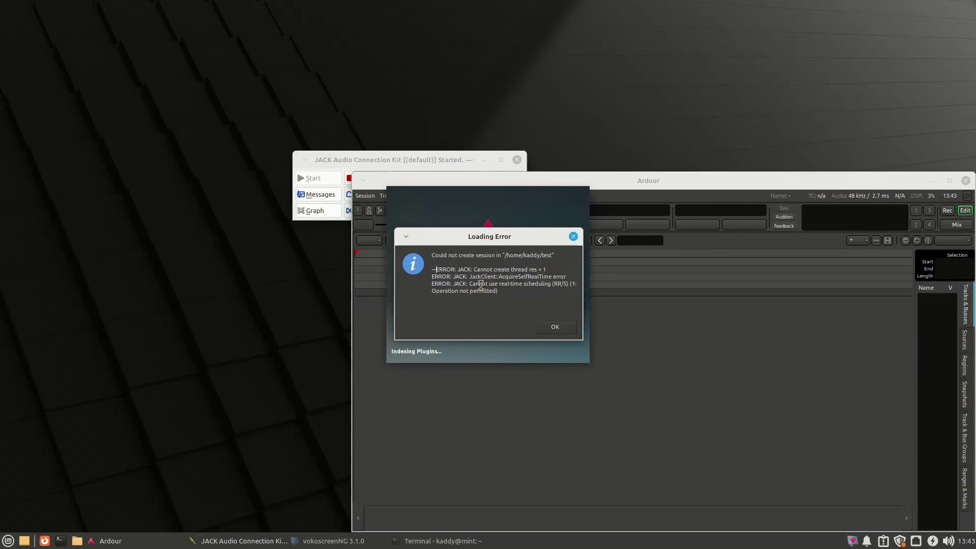
key("Return")
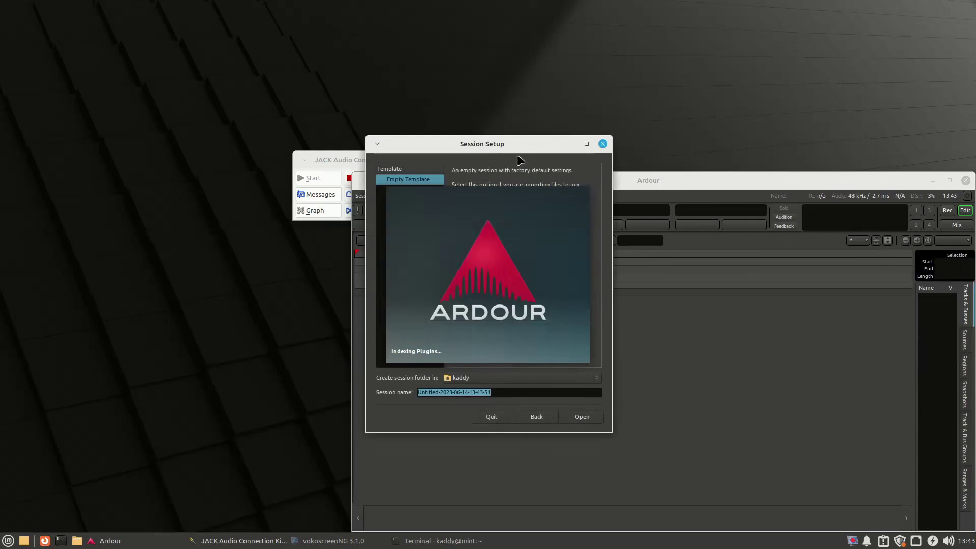
Run 'apt search linux-image |grep realtime' to find packages like linux-image-5.15.0-1032-realtime.
left_click(60, 540)
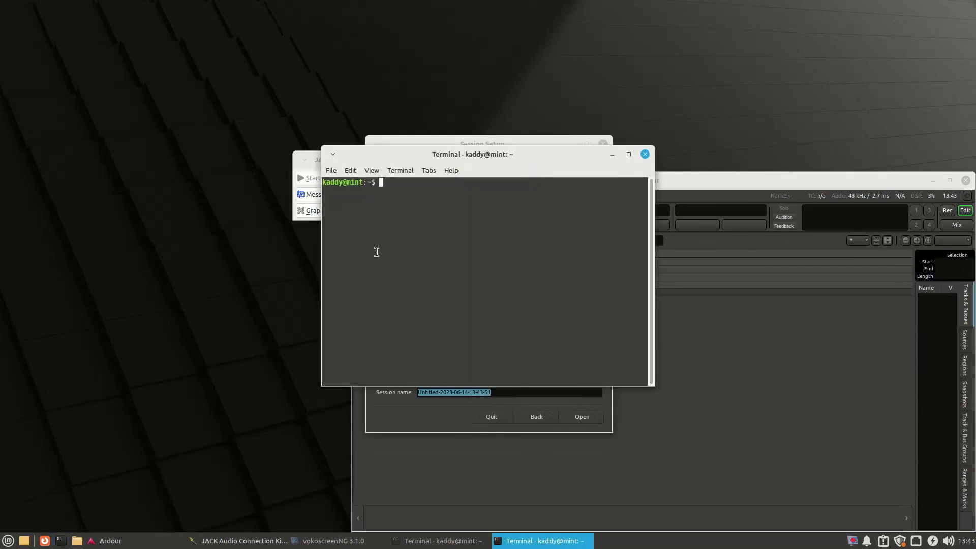
left_click_drag(474, 167, 480, 2)
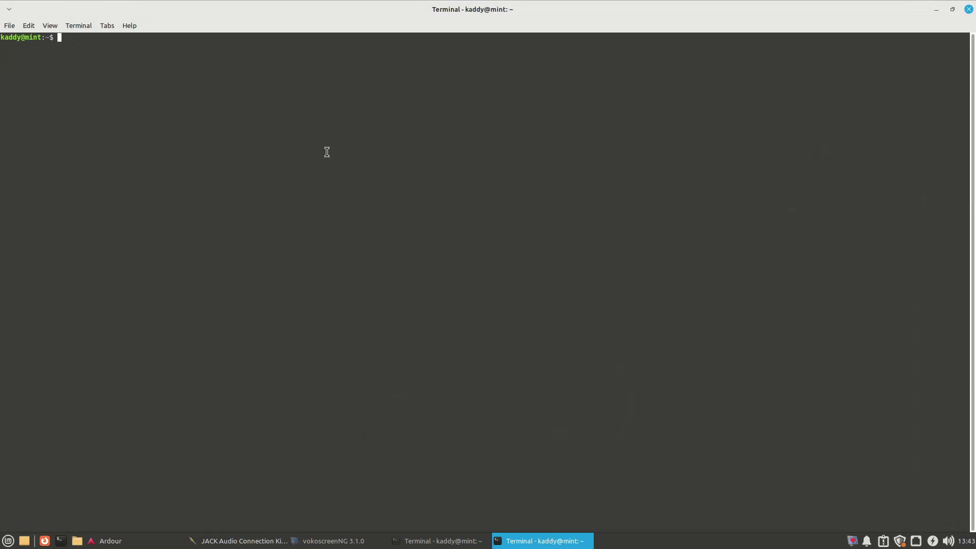
type("apt search linux-image |grep realtime")
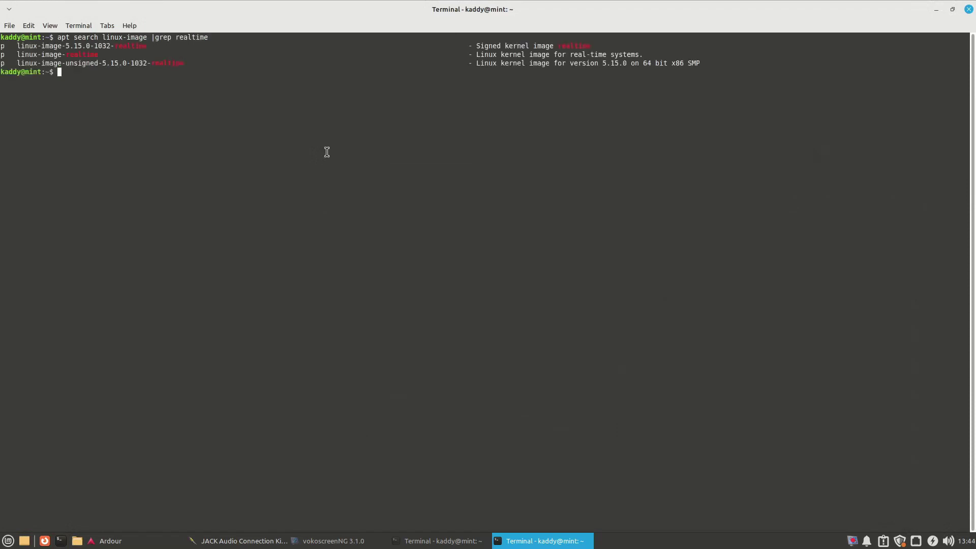
double_click(27, 43)
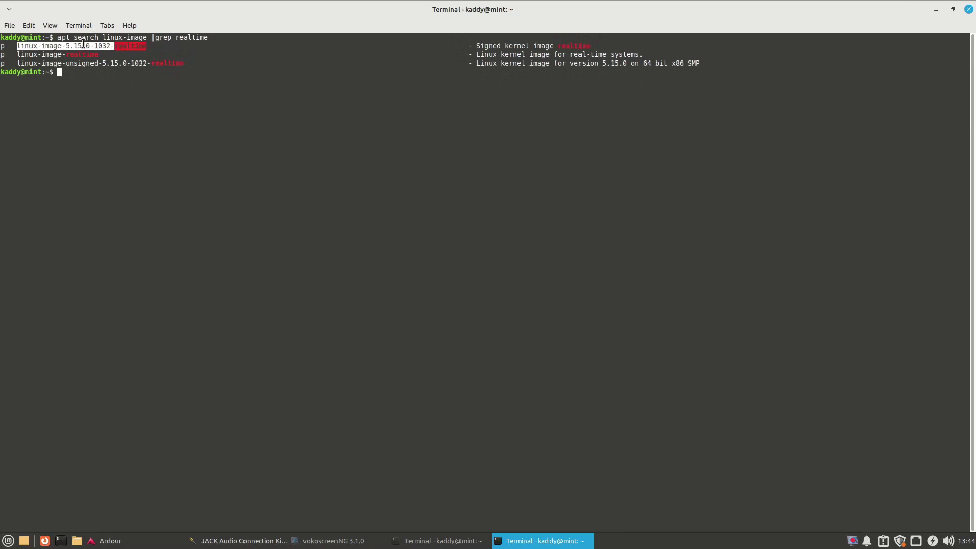
left_click(42, 47)
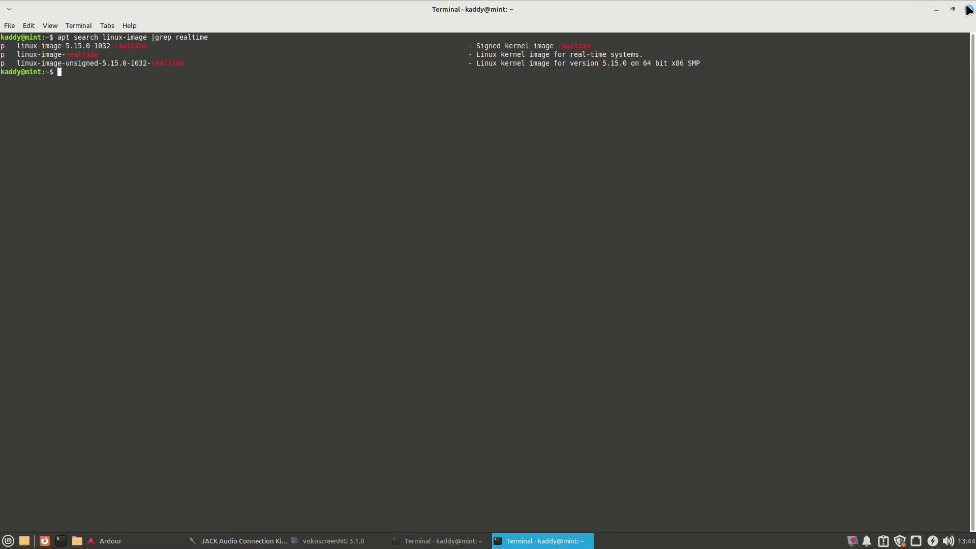
double_click(74, 46)
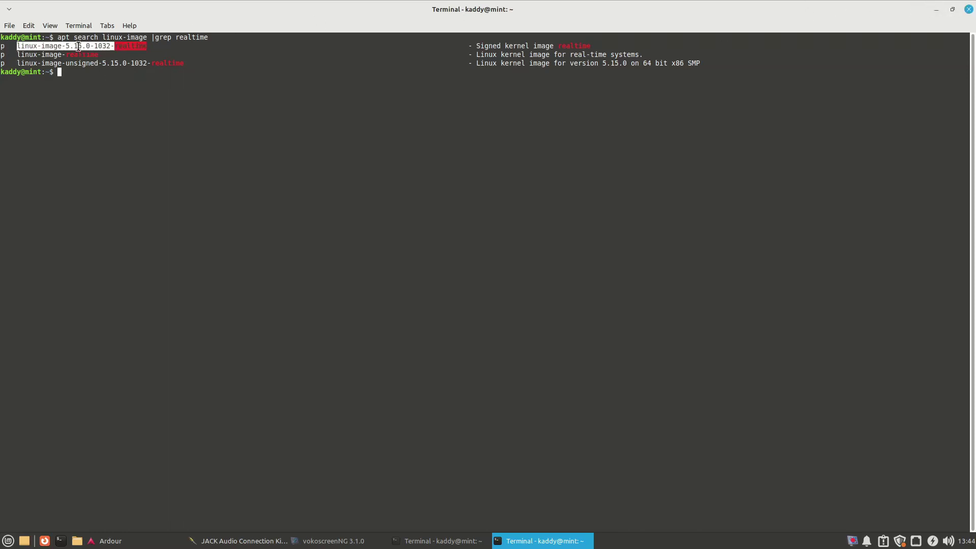
Uncheck Realtime in QjackCtl's Setup, start JACK, and choose New Session in Ardour.
left_click(968, 9)
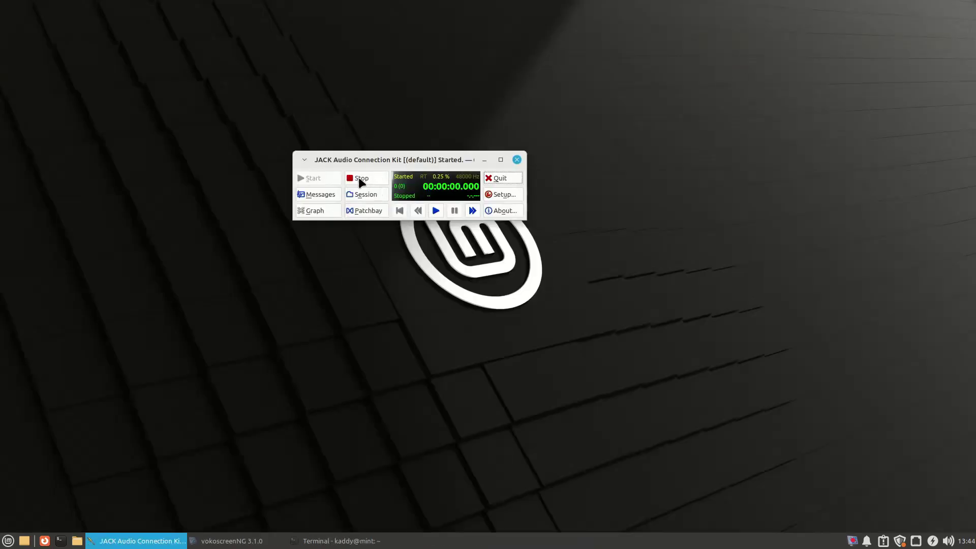
left_click(499, 189)
left_click(280, 125)
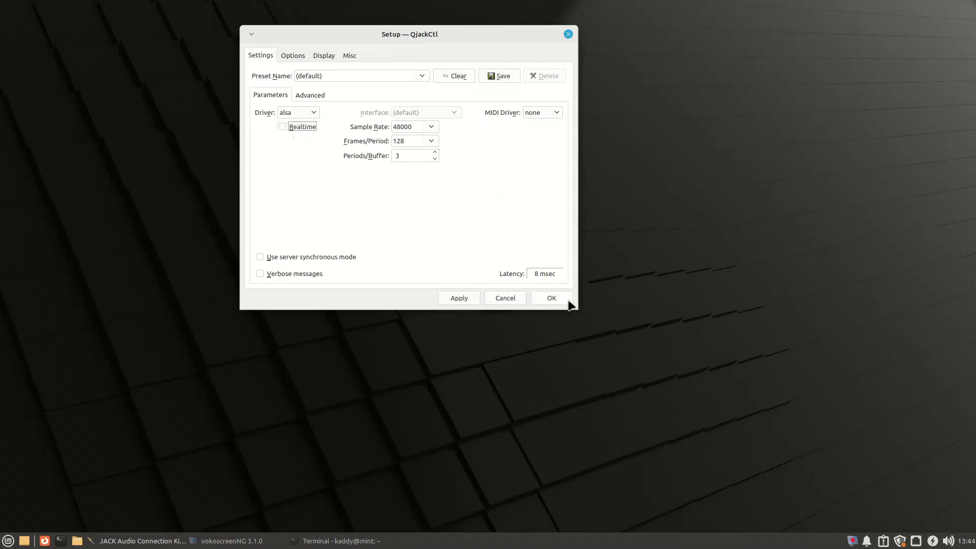
left_click(551, 298)
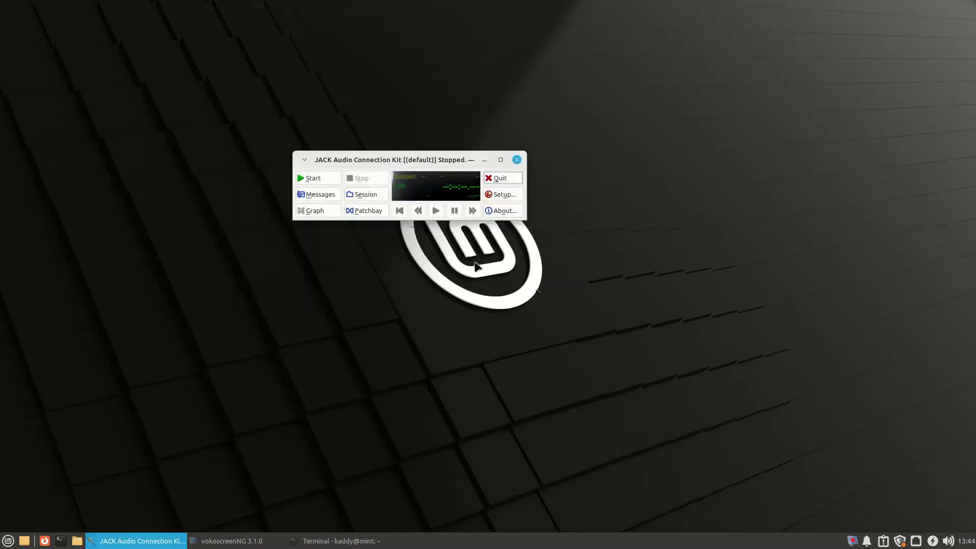
left_click(314, 178)
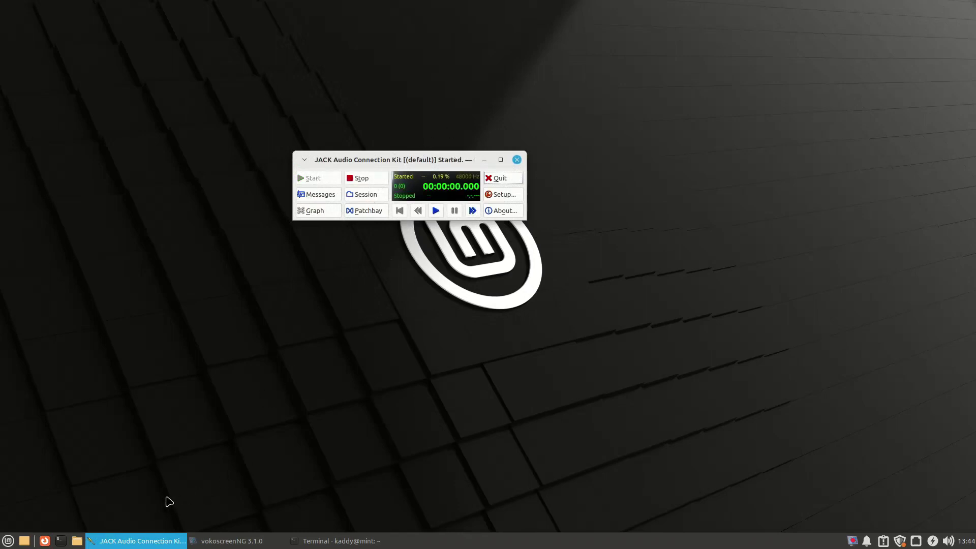
left_click(511, 256)
Create and open the 'test' session in Ardour.
type("test")
left_click(629, 489)
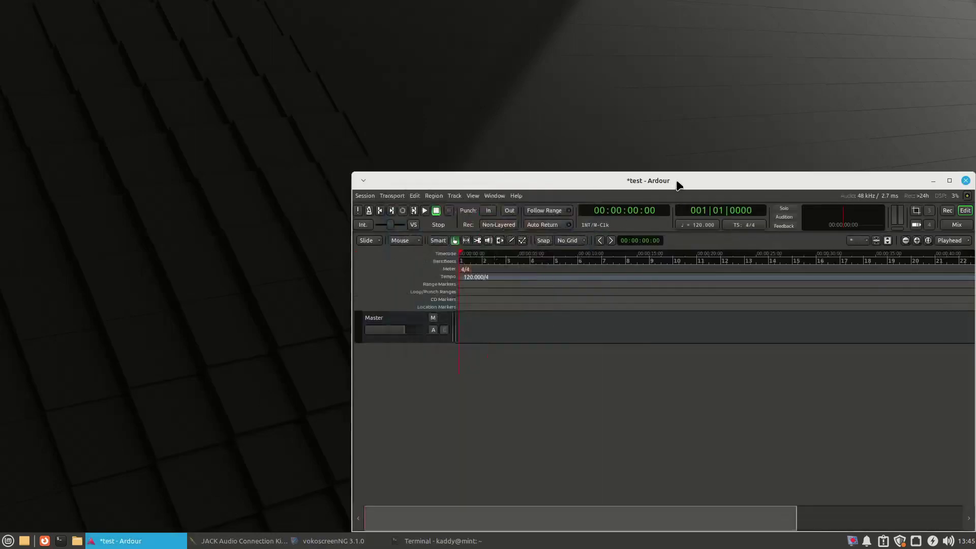
left_click_drag(679, 184, 522, 38)
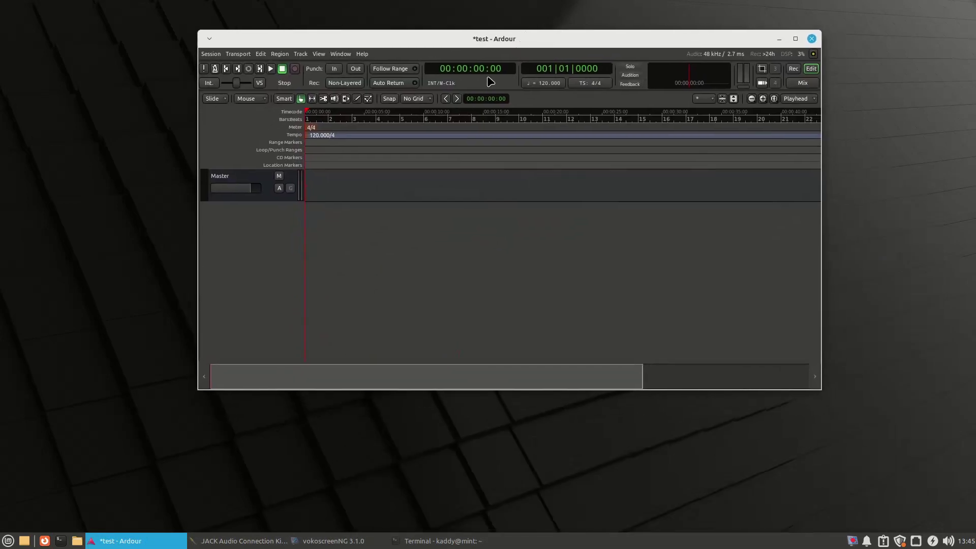
In Add Track, Bus or VCA, keep Strict-I/O, choose MIDI Tracks, and list the instrument plugins.
left_click(305, 55)
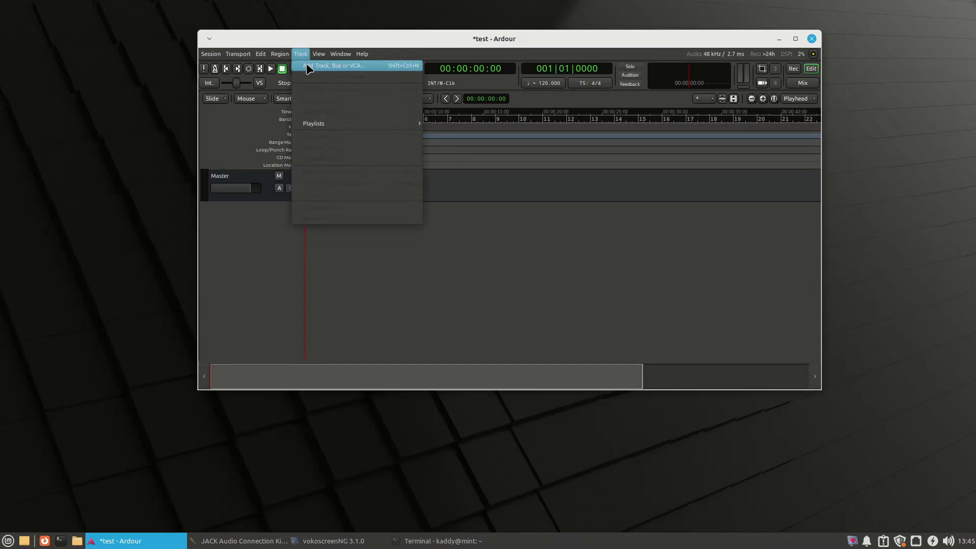
left_click(310, 67)
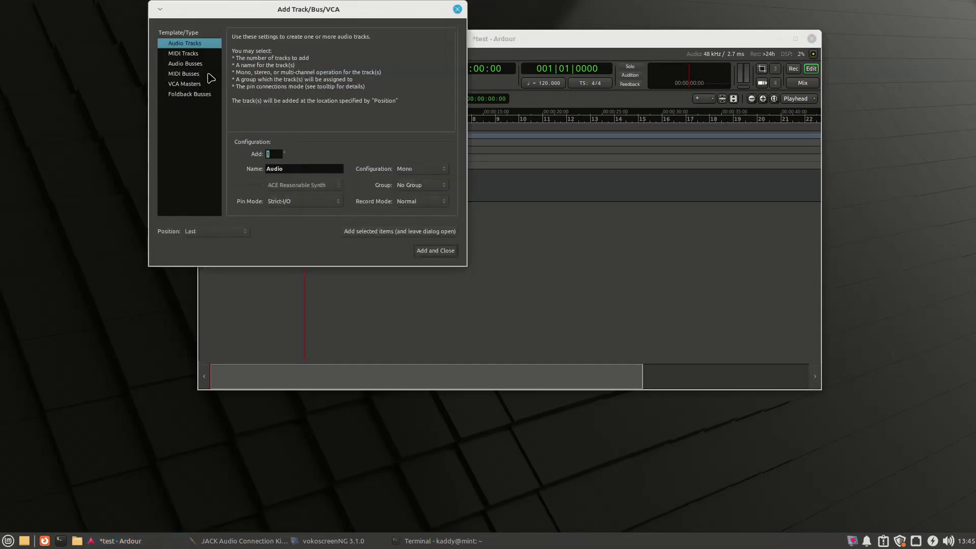
left_click(286, 203)
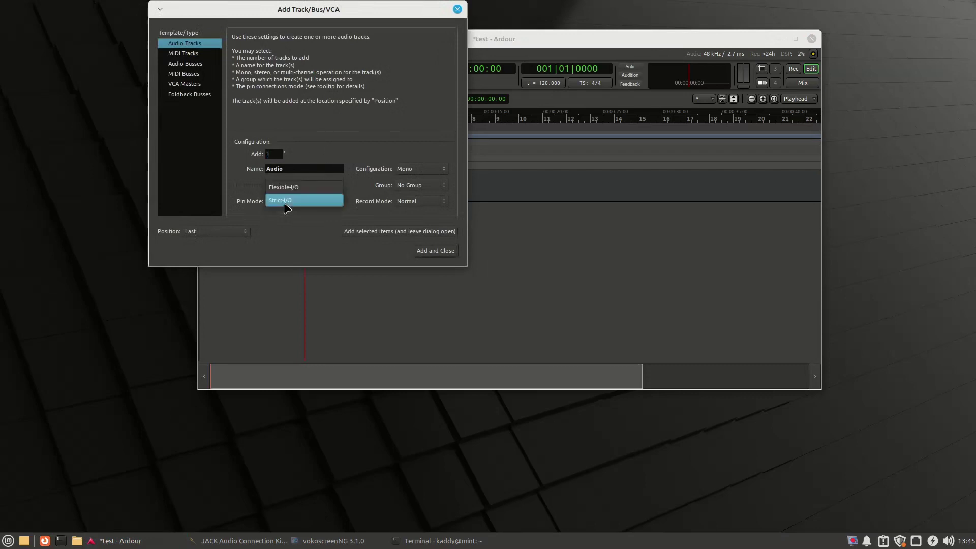
left_click(229, 186)
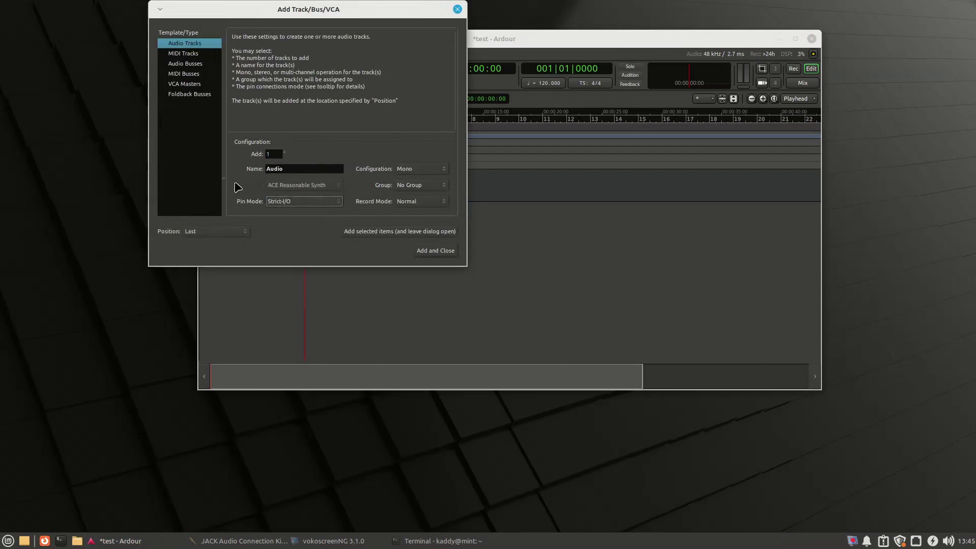
left_click(193, 53)
left_click(300, 188)
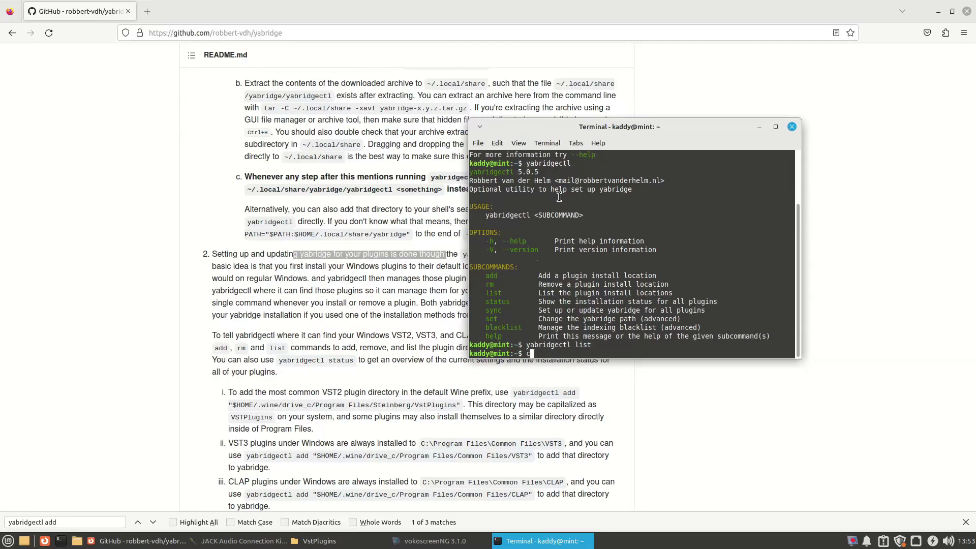
Clear the terminal and run 'yabridgectl sync', which reports 0 plugins set up.
type("lear")
key("Return")
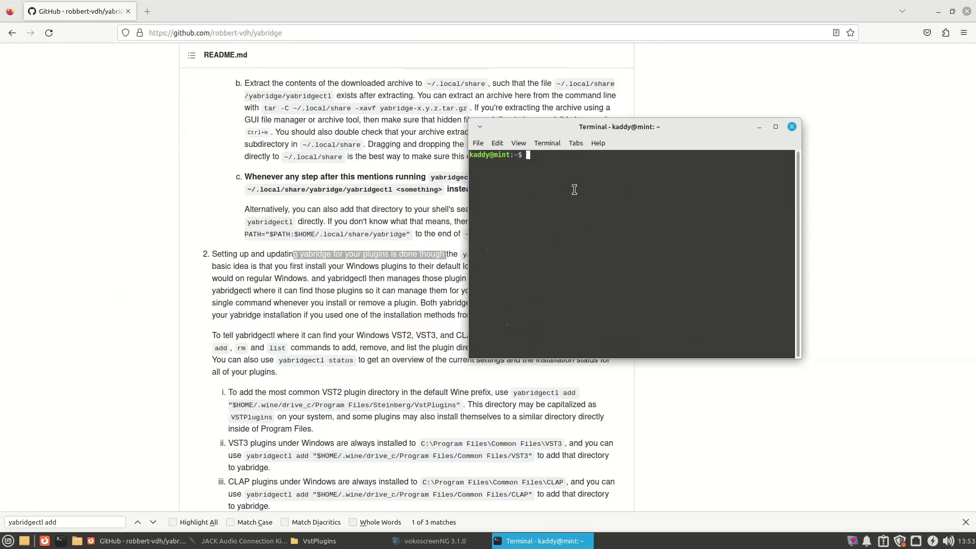
type("yabridgectl sync")
key("Return")
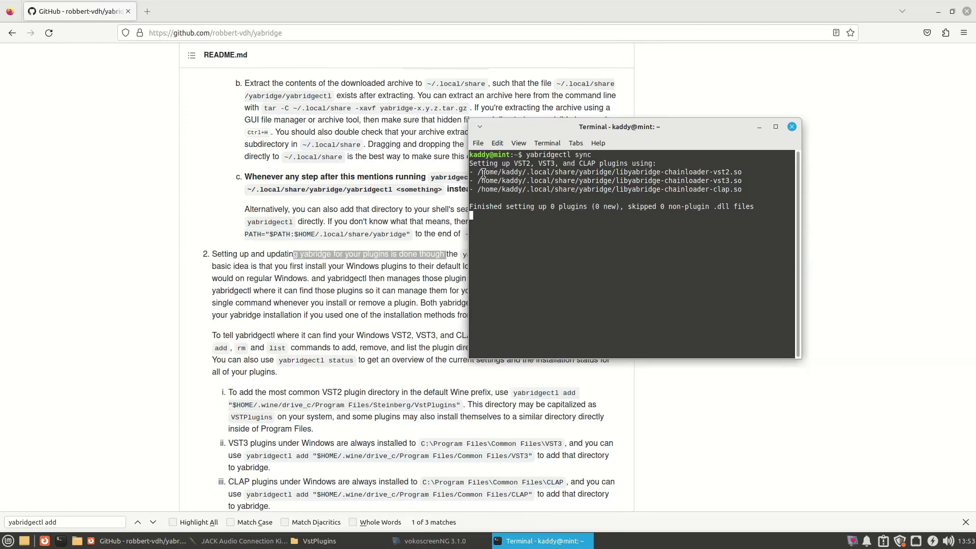
left_click_drag(473, 173, 647, 182)
Navigate Nemo to ~/.wine/drive_c/Program Files/VstPlugins.
left_click(536, 181)
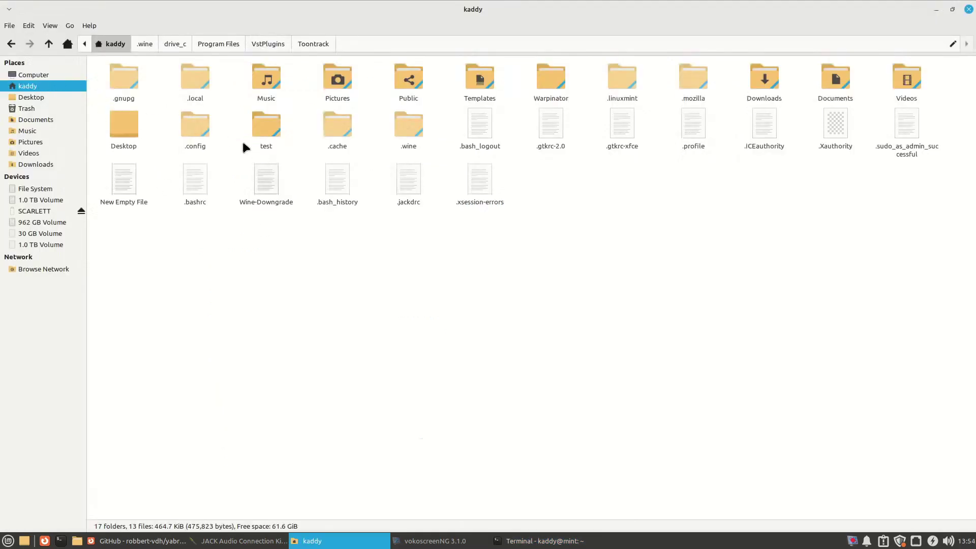
double_click(411, 128)
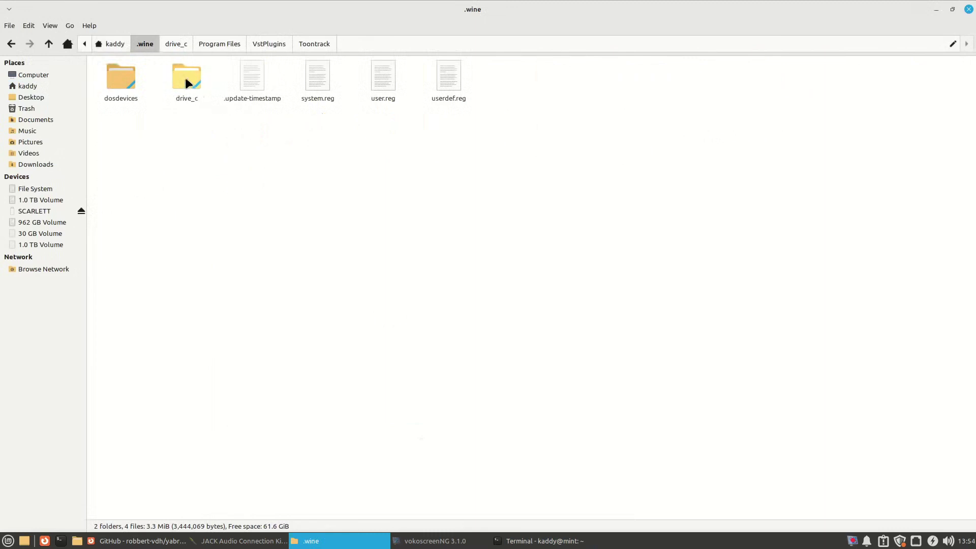
double_click(186, 82)
double_click(257, 80)
double_click(422, 75)
key("ctrl+l")
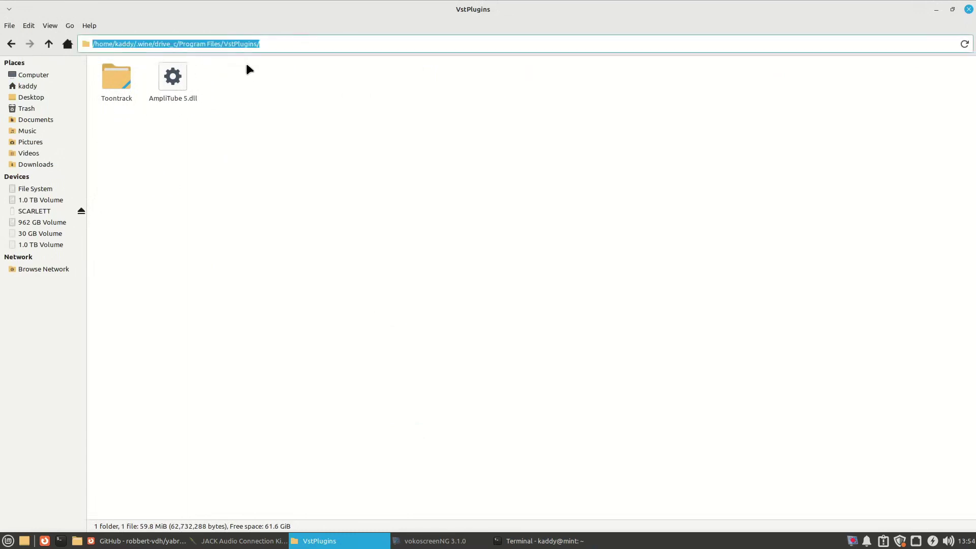
Check the Toontrack folder's EZdrummer plugin, then copy the VstPlugins folder path.
double_click(115, 87)
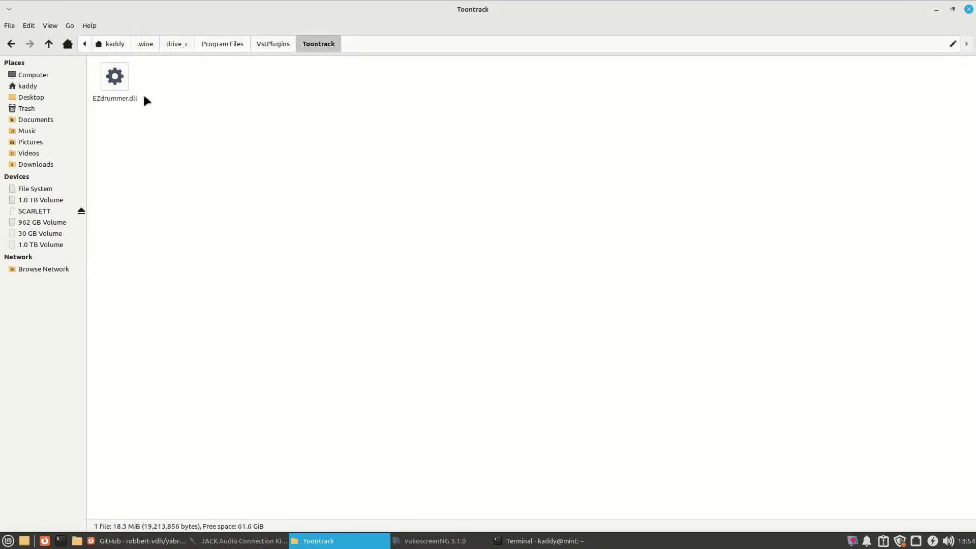
left_click(11, 44)
left_click(173, 78)
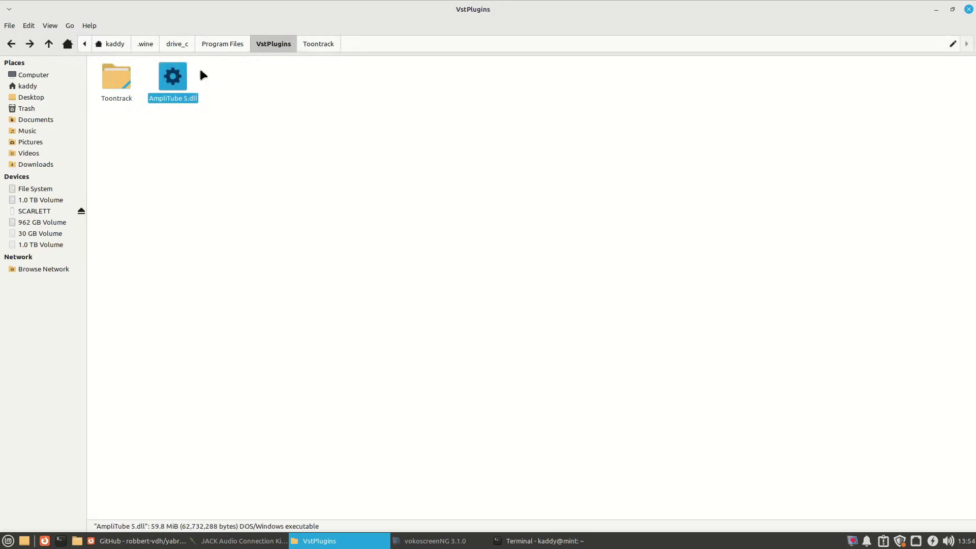
key("ctrl+l")
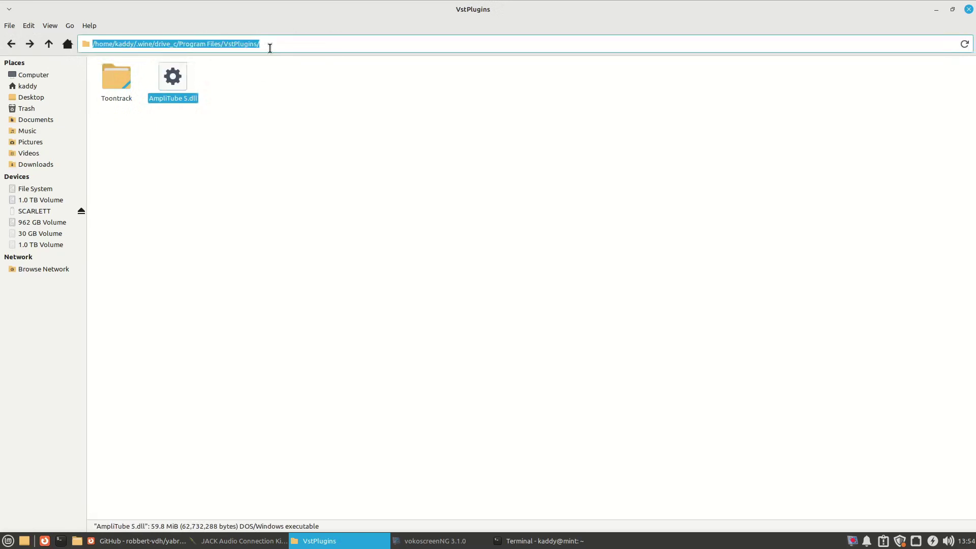
right_click(257, 44)
left_click(261, 66)
Run 'yabridgectl add' with the pasted VstPlugins path, re-running it with the path quoted.
key("alt+Tab")
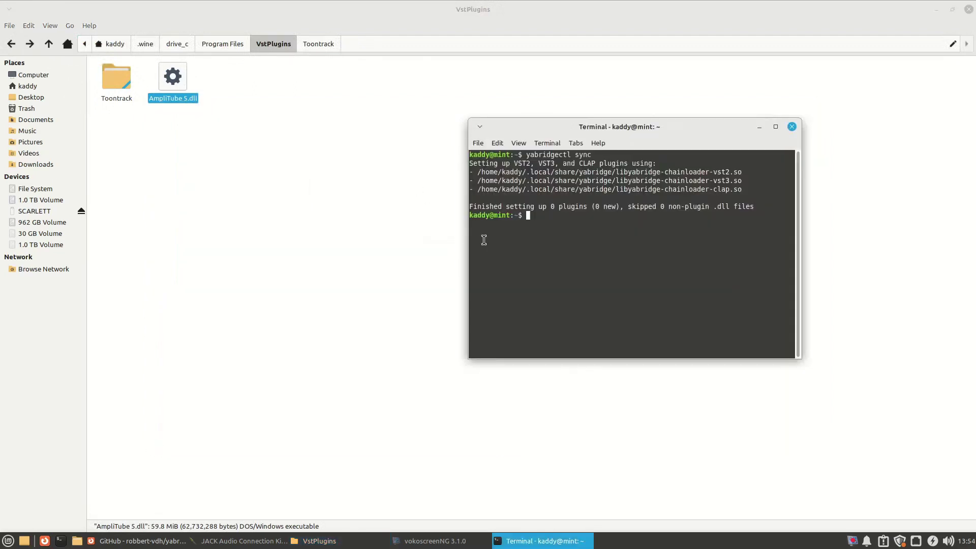
type("clear")
key("Return")
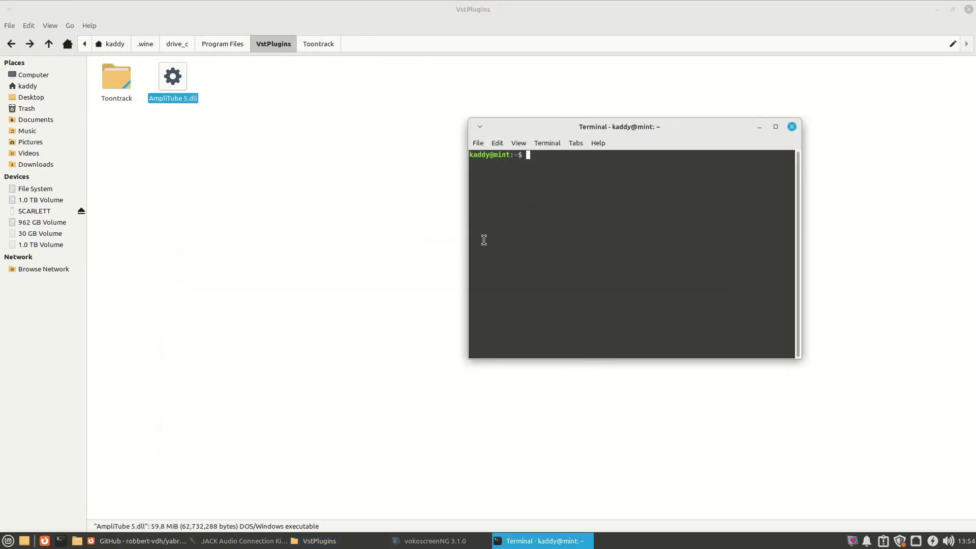
type("yabridgectl add")
right_click(609, 189)
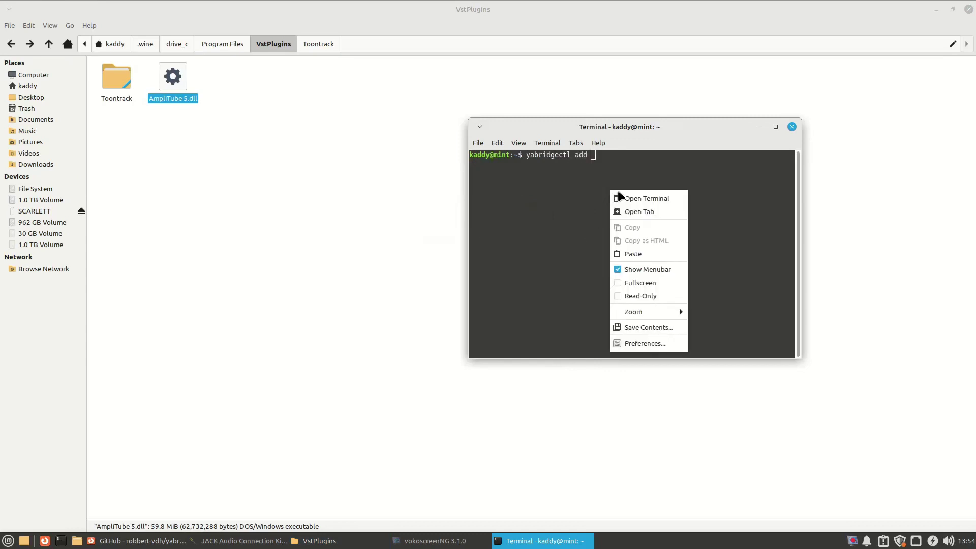
left_click(632, 253)
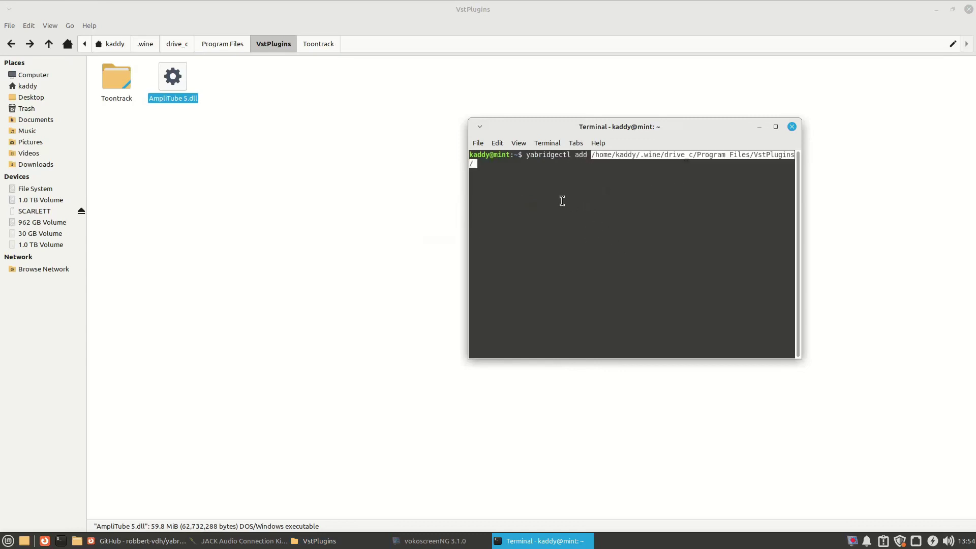
key("Return")
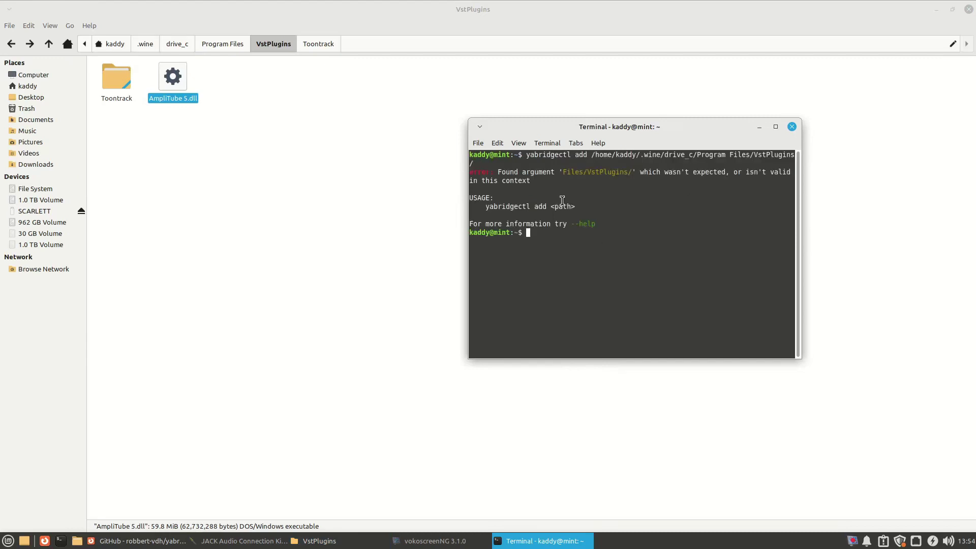
key("Up")
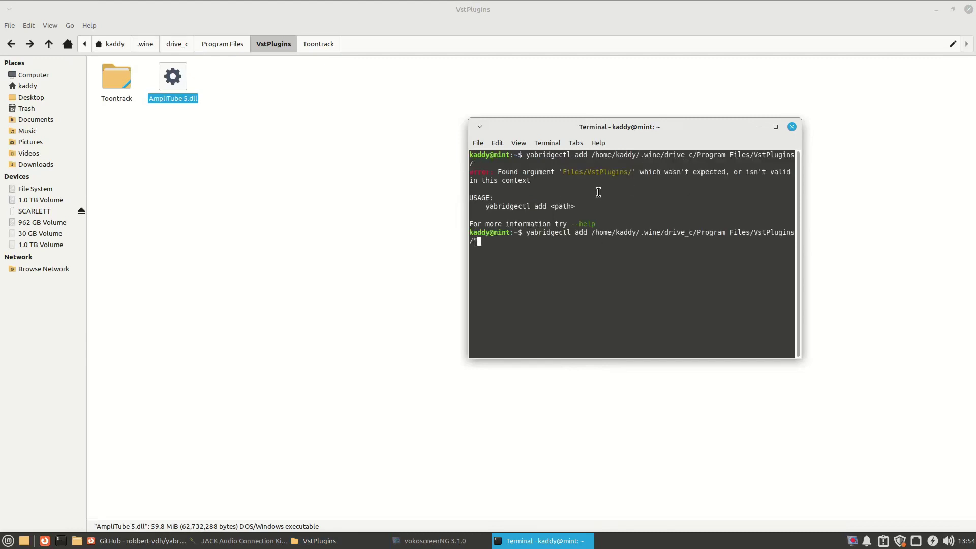
key("Left")
key("Left")
key("Left")
key("Left")
key("Left")
key("Left")
key("Left")
key("Left")
key("Left")
key("Left")
key("Left")
key("Left")
key("Left")
key("Left")
key("Left")
key("Left")
key("Left")
key("Left")
key("Left")
key("Left")
type("\"")
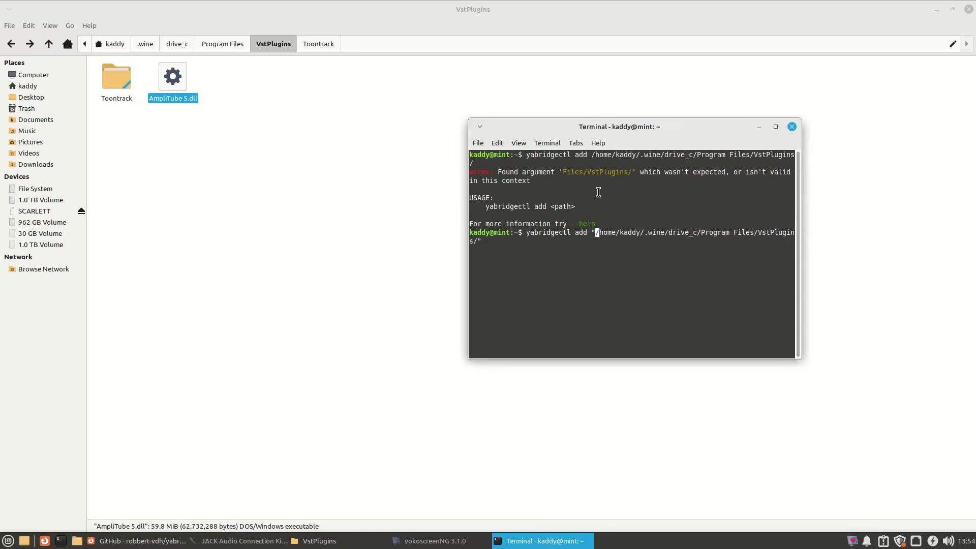
key("Return")
Run 'yabridgectl sync' to set up 2 new plugins, then 'yabridgectl list' to confirm the folder.
type("yabridgectl")
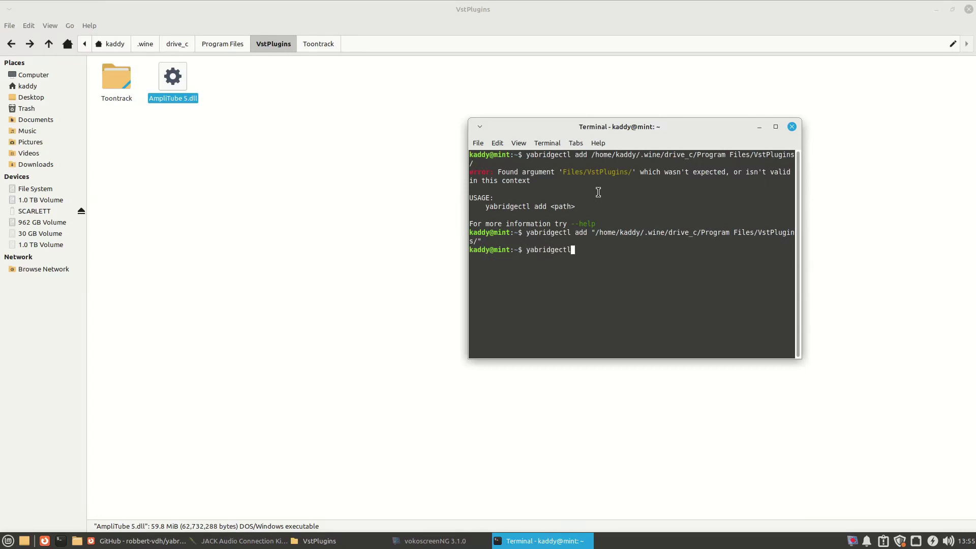
type(" sync")
key("Return")
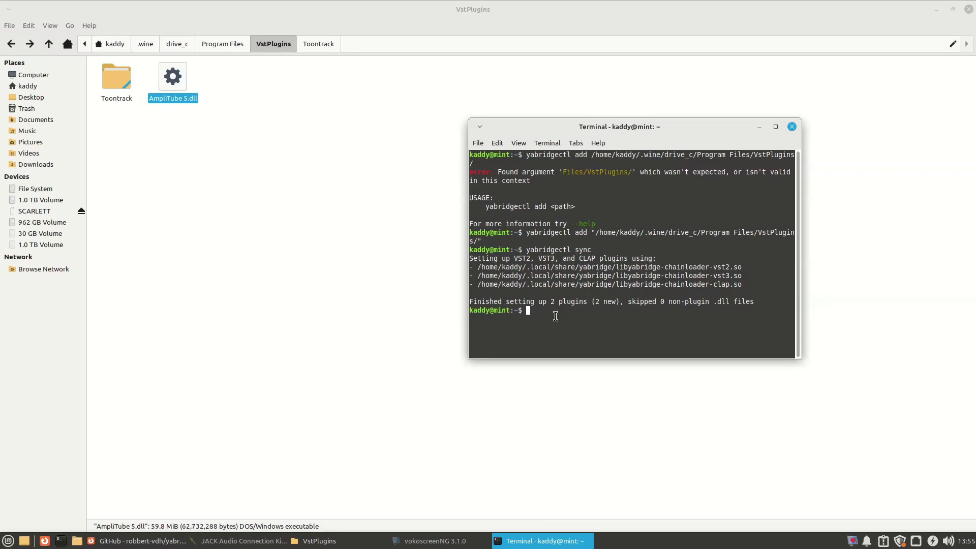
type("yabridgectl list")
key("Return")
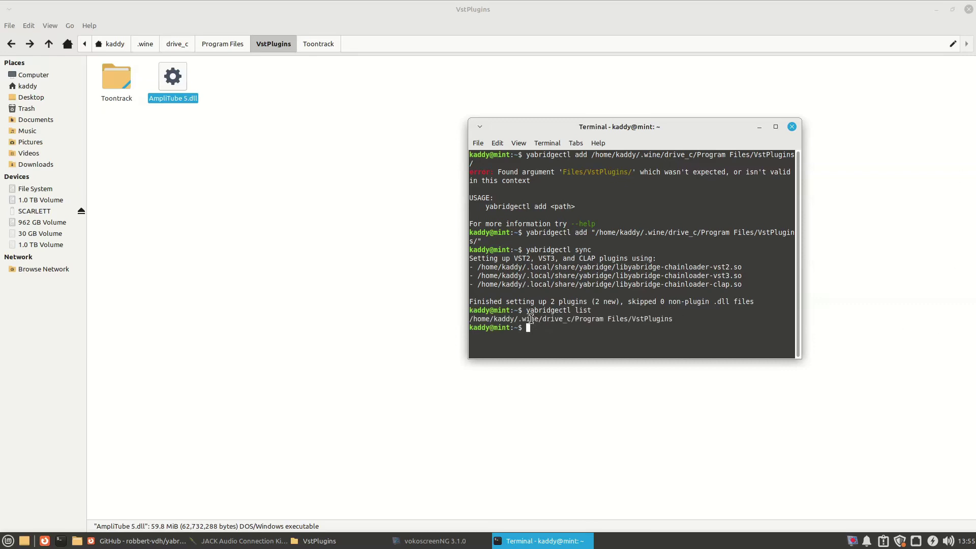
triple_click(530, 319)
left_click(555, 332)
Close Terminal and the file manager, then launch Ardour from the applications menu.
left_click(793, 127)
left_click(971, 10)
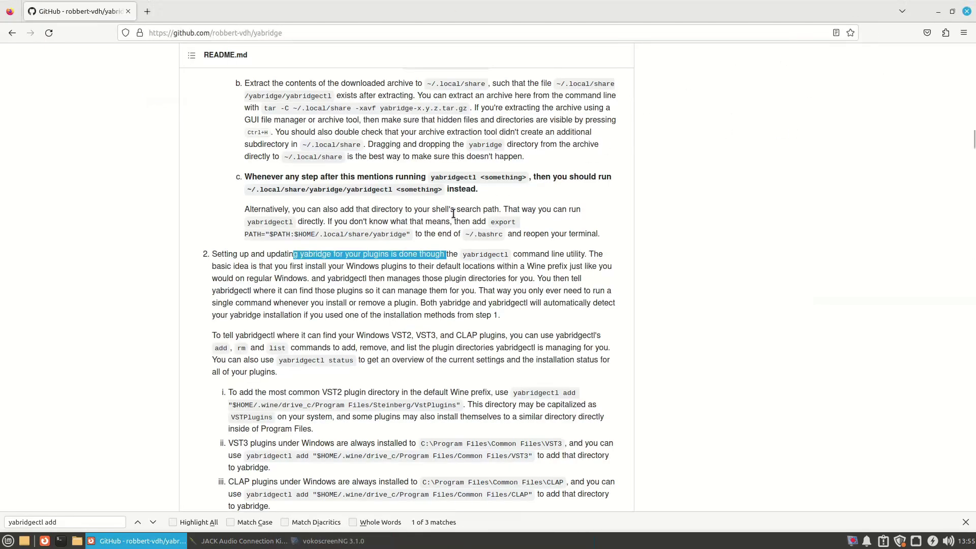
left_click(938, 12)
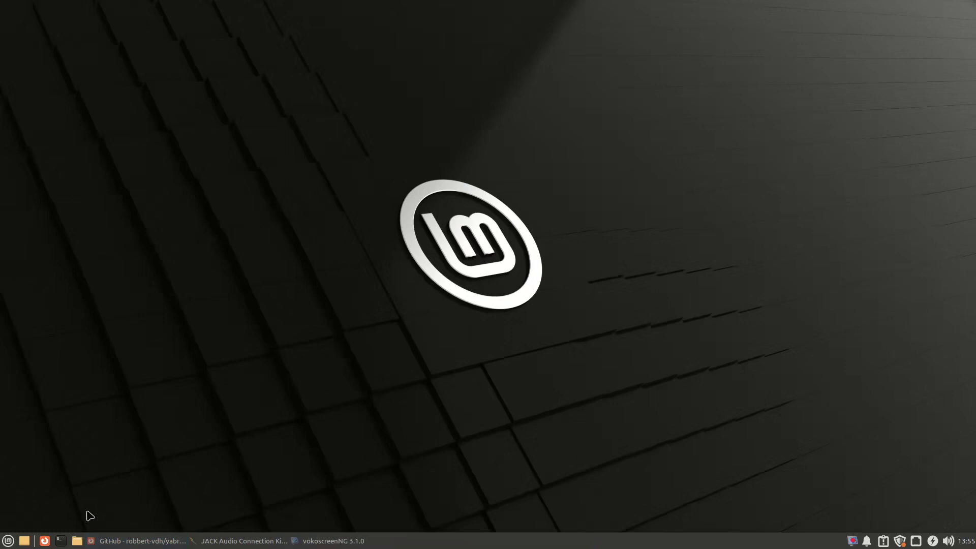
left_click(285, 542)
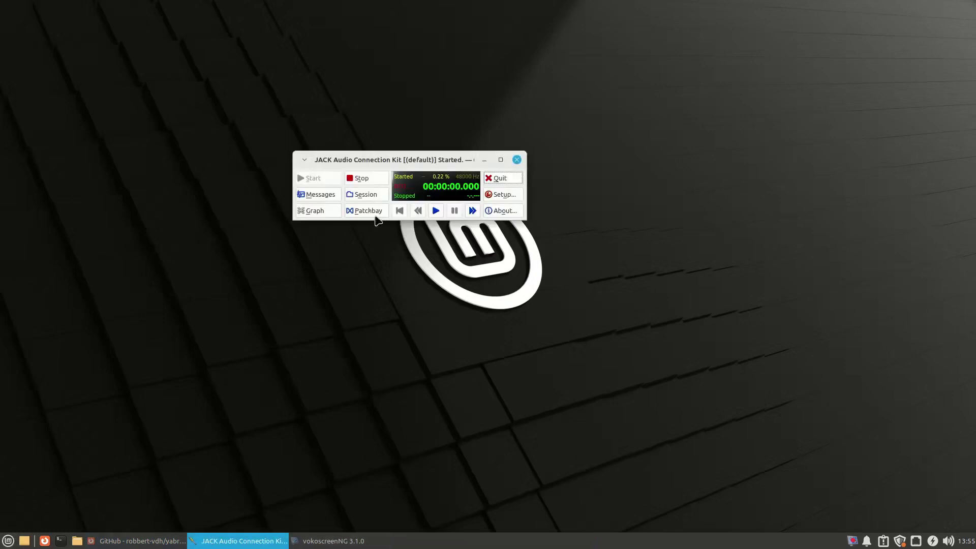
left_click(209, 545)
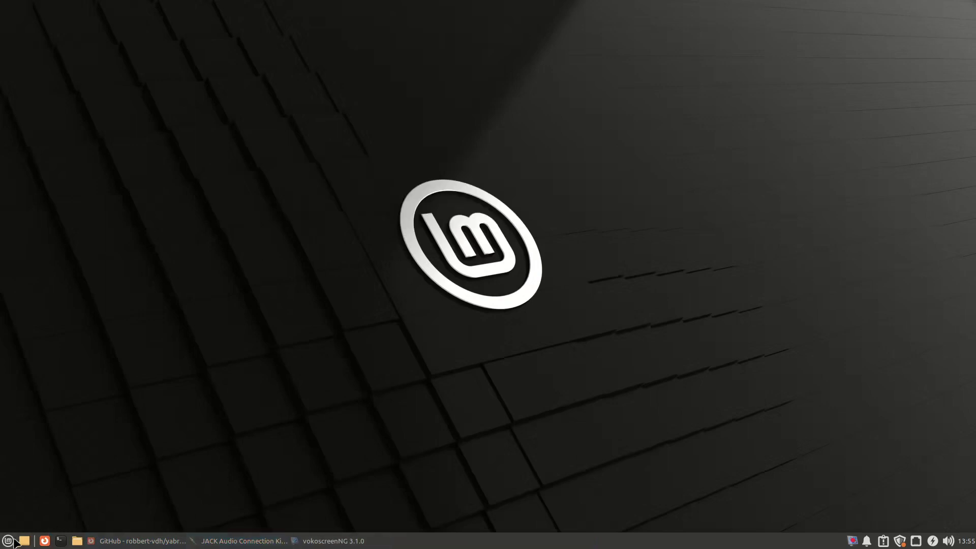
left_click(7, 541)
type("key")
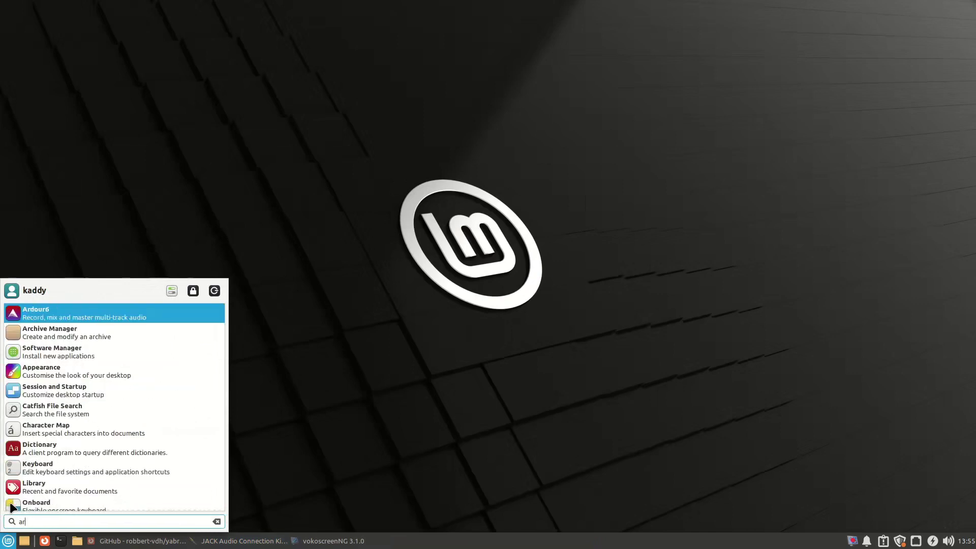
left_click(57, 328)
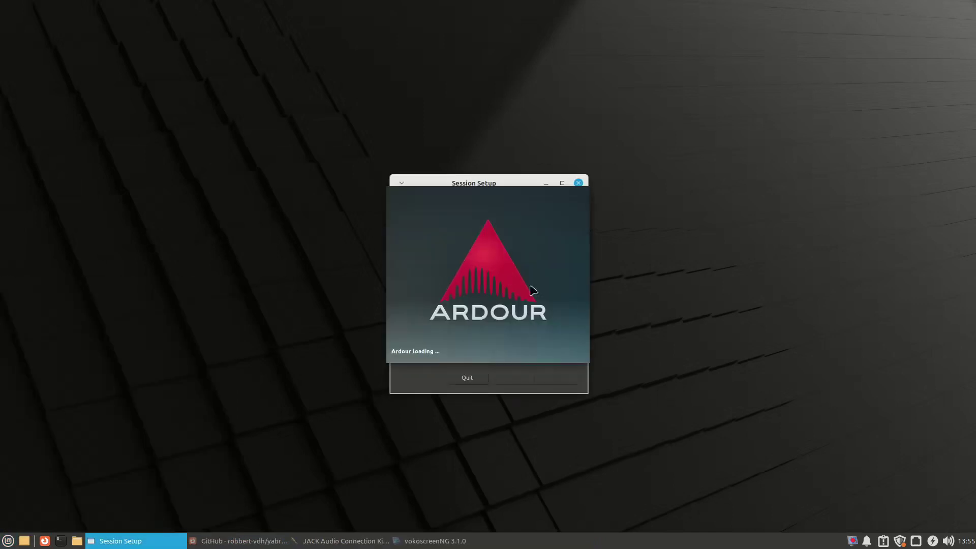
Create and open a new session named 'test2'.
left_click_drag(523, 183, 317, 71)
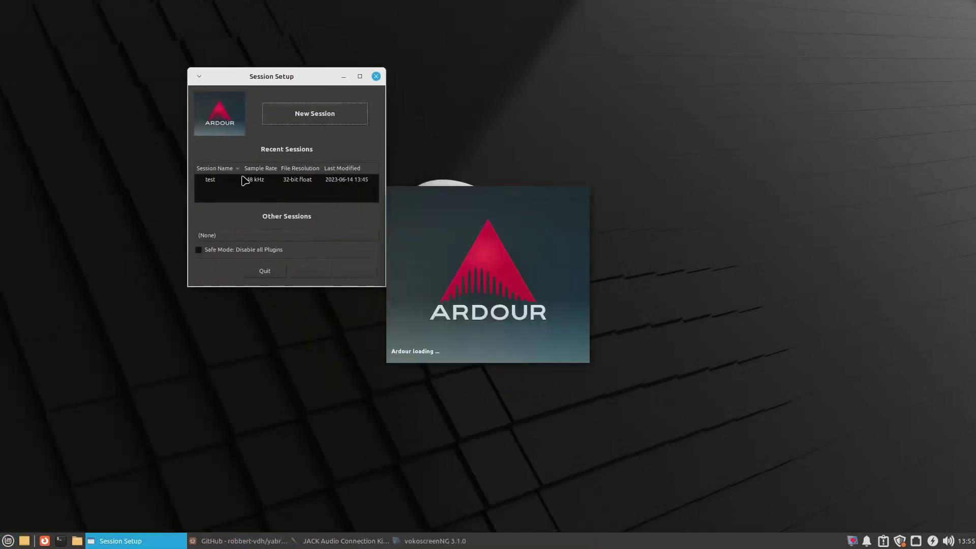
left_click(310, 119)
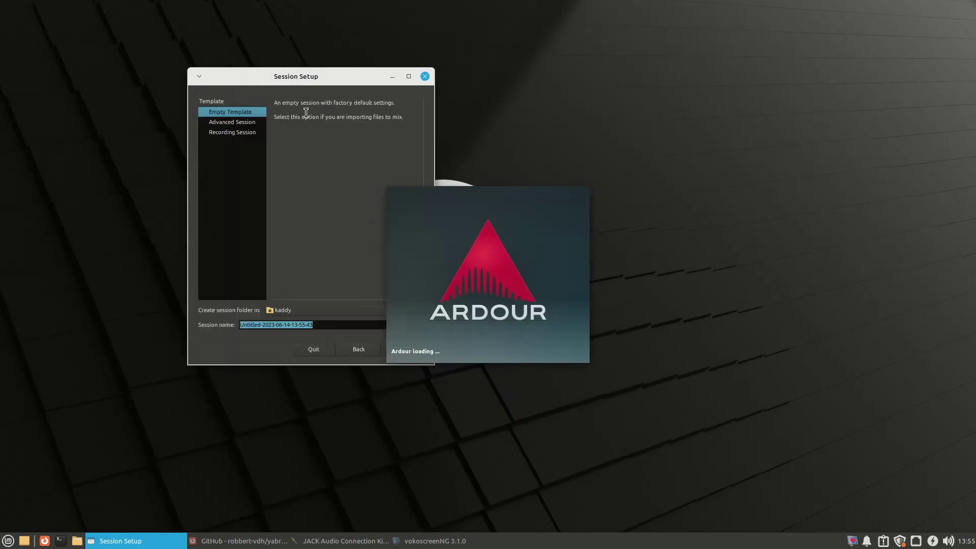
type("test2")
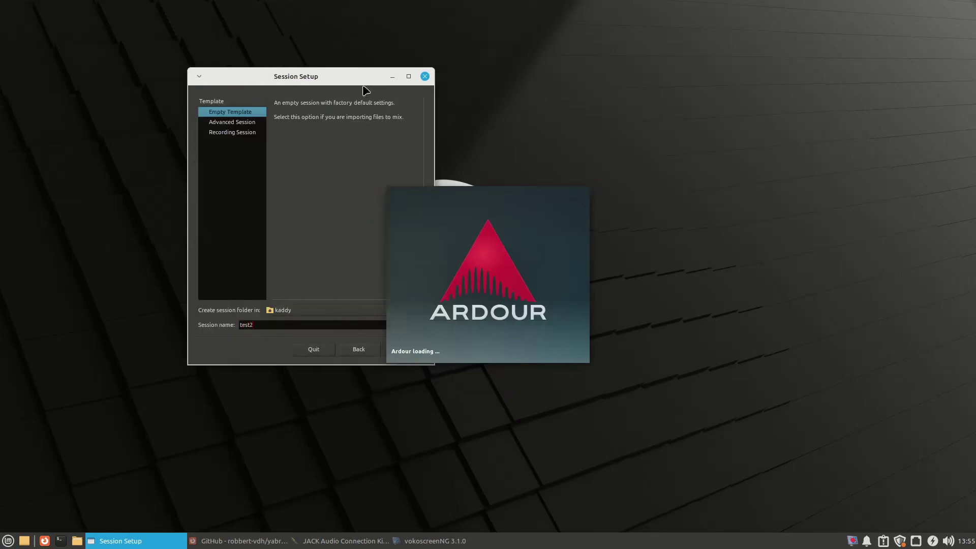
left_click_drag(347, 76, 278, 75)
left_click(339, 349)
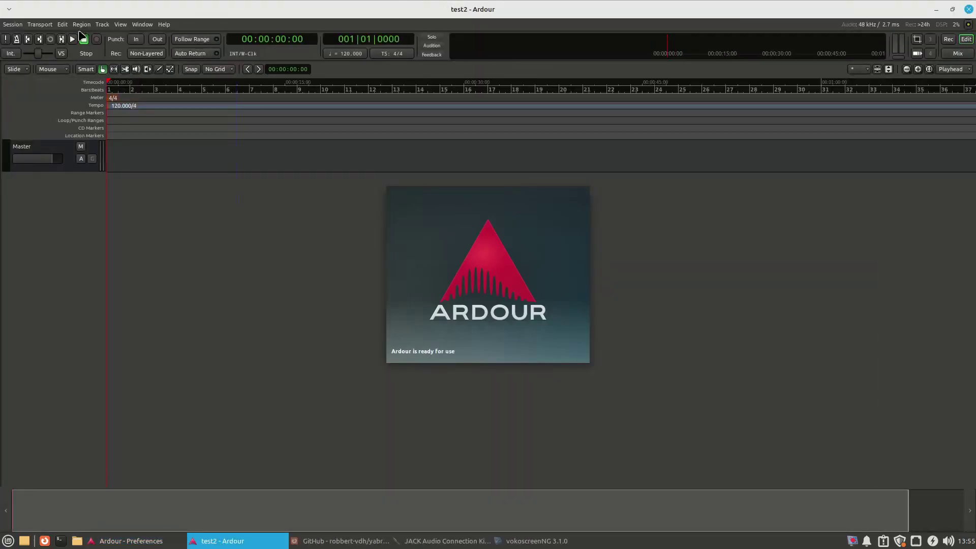
Choose MIDI Tracks with the ACE Reasonable Synth instrument in Add Track, Bus or VCA, then close it.
left_click(103, 25)
left_click(109, 37)
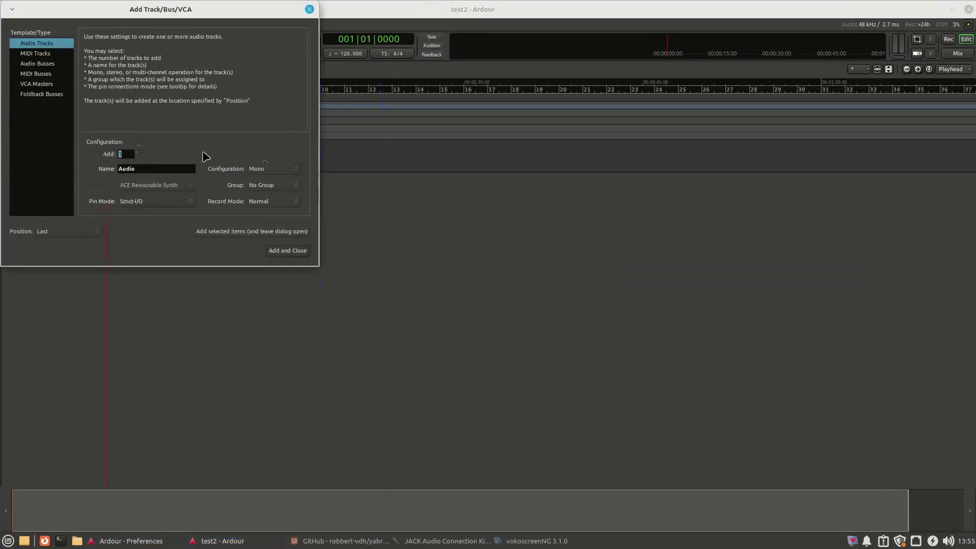
left_click(38, 53)
left_click(161, 187)
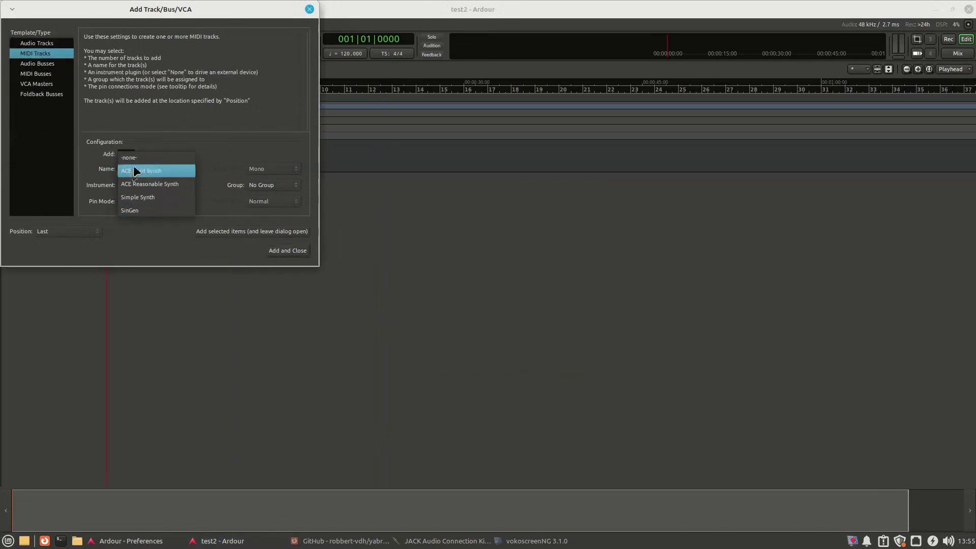
left_click(137, 255)
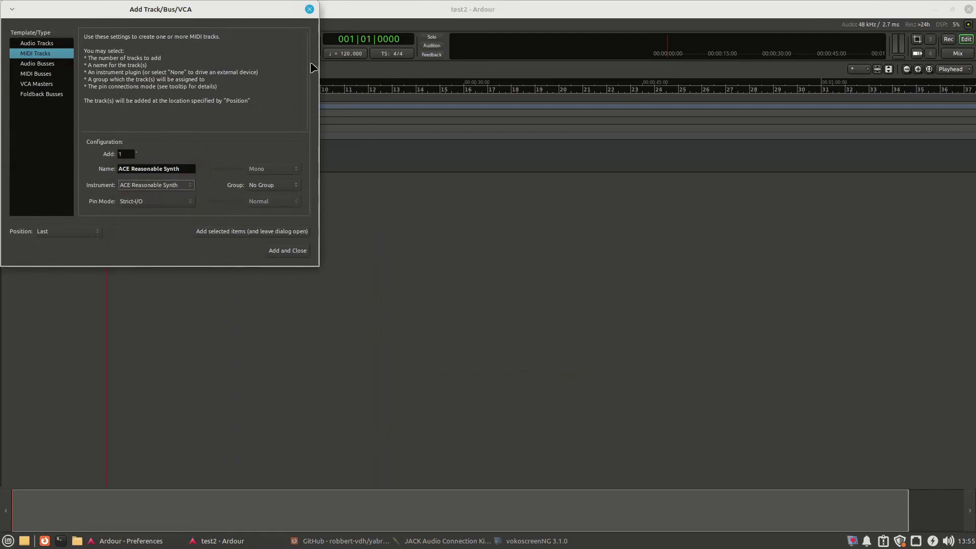
left_click(308, 9)
Run Scan for Plugins from the Plugins page of Ardour's Preferences.
left_click(62, 24)
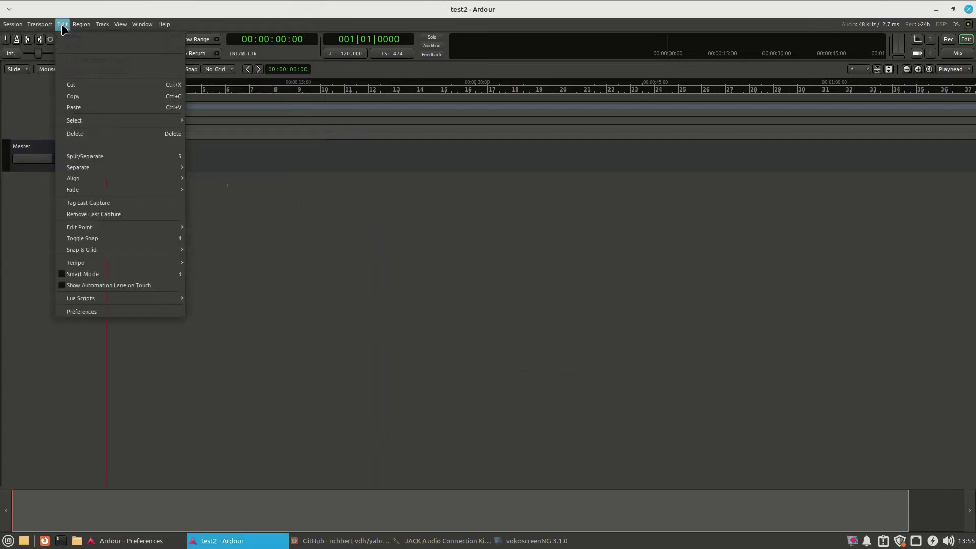
left_click(81, 311)
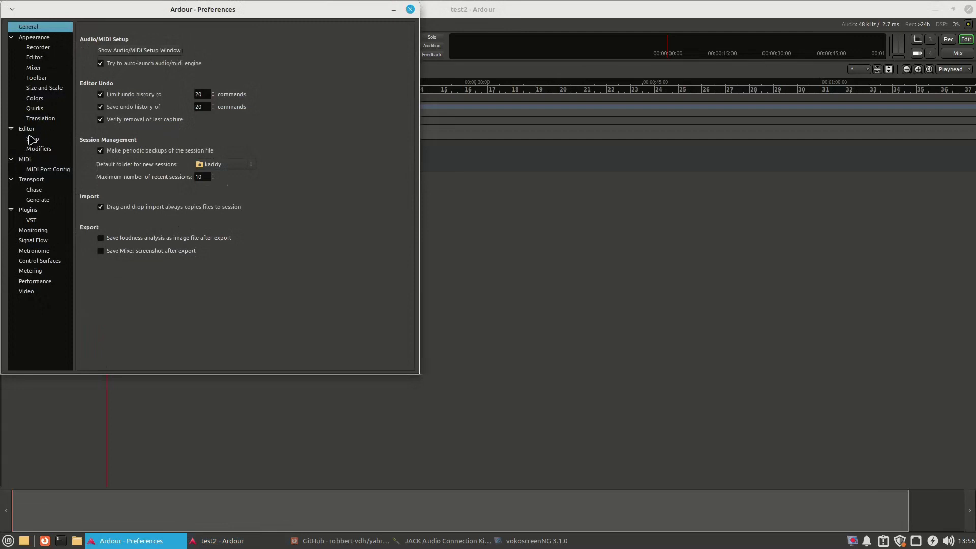
left_click(36, 209)
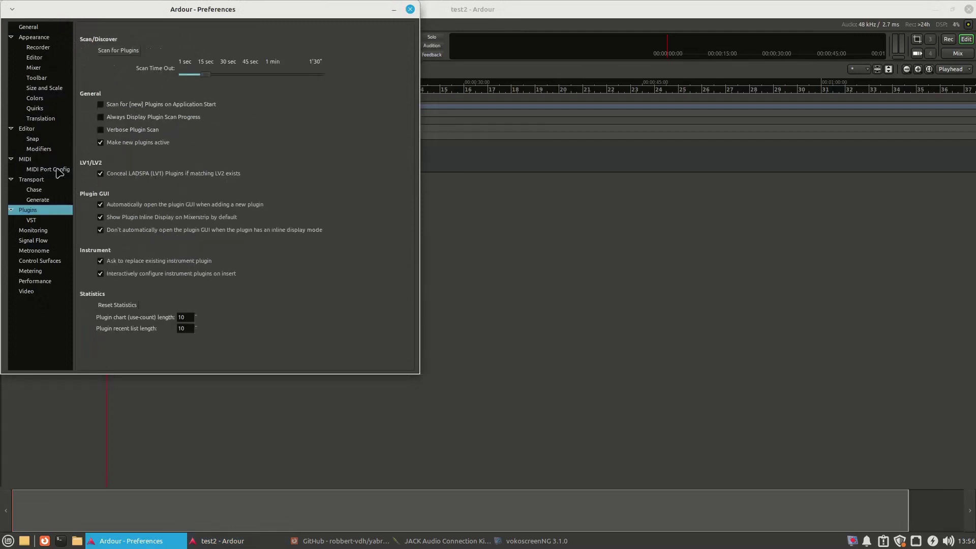
left_click(116, 51)
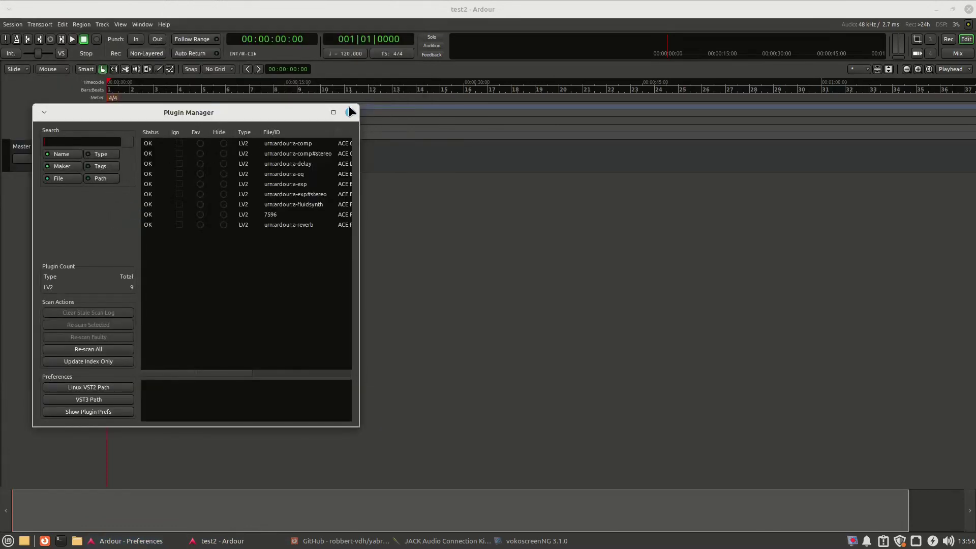
Review the Plugin Manager's found plugins, then open the Plugins > VST preferences.
left_click(333, 113)
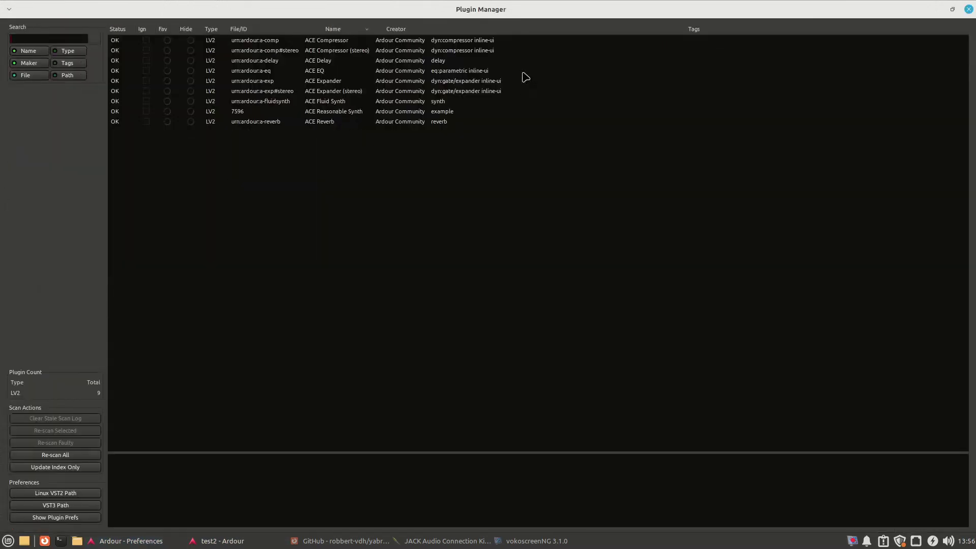
double_click(557, 15)
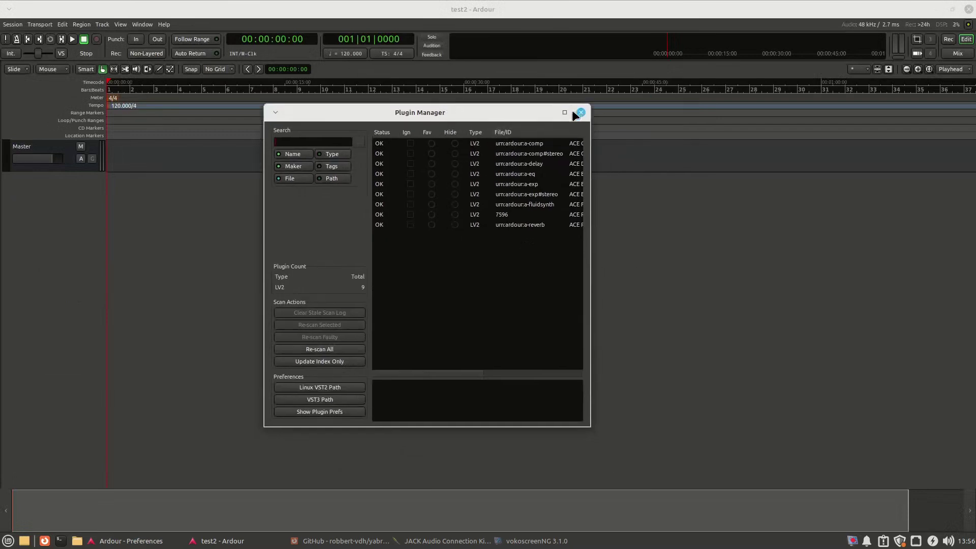
left_click(62, 24)
left_click(92, 312)
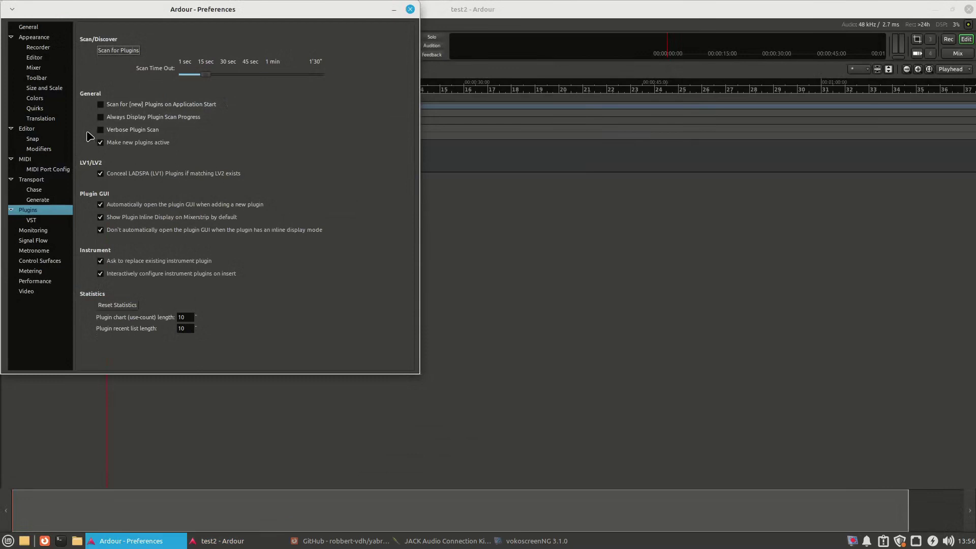
left_click(45, 222)
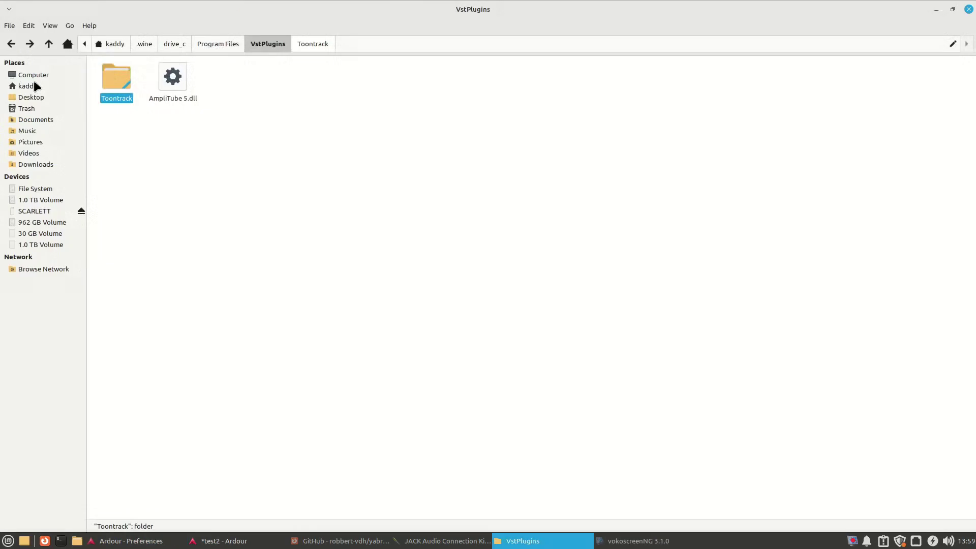
Navigate Nemo from Home to the ~/.vst/yabridge folder.
left_click(31, 86)
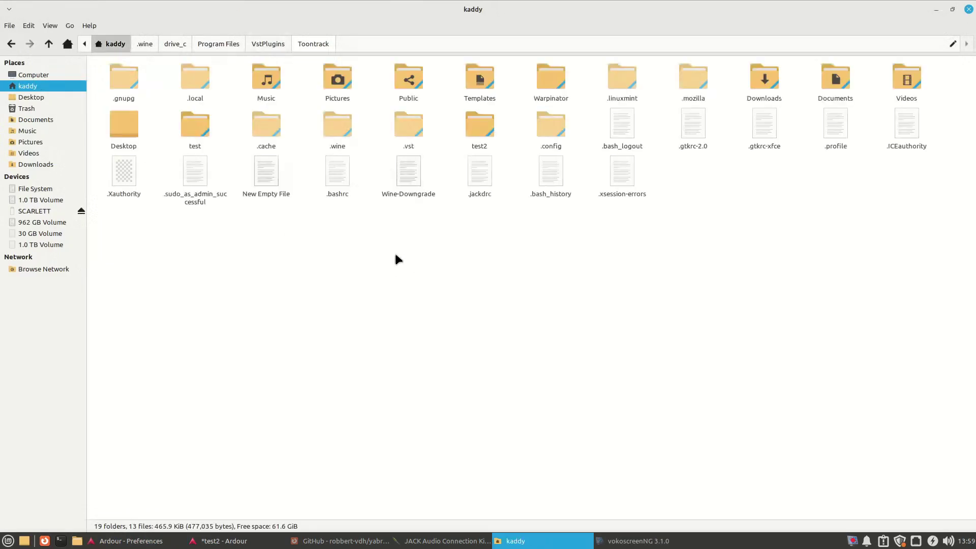
double_click(411, 131)
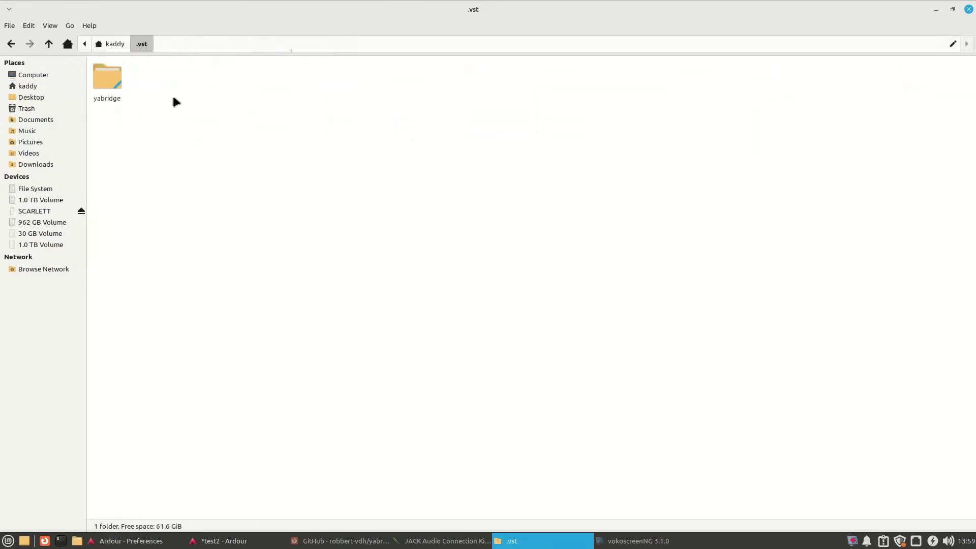
double_click(107, 82)
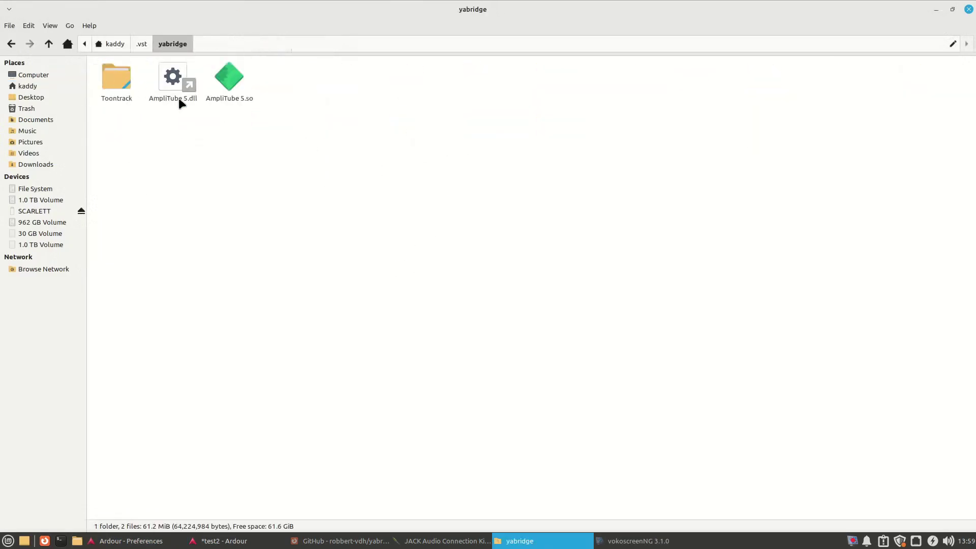
left_click(12, 43)
left_click(11, 43)
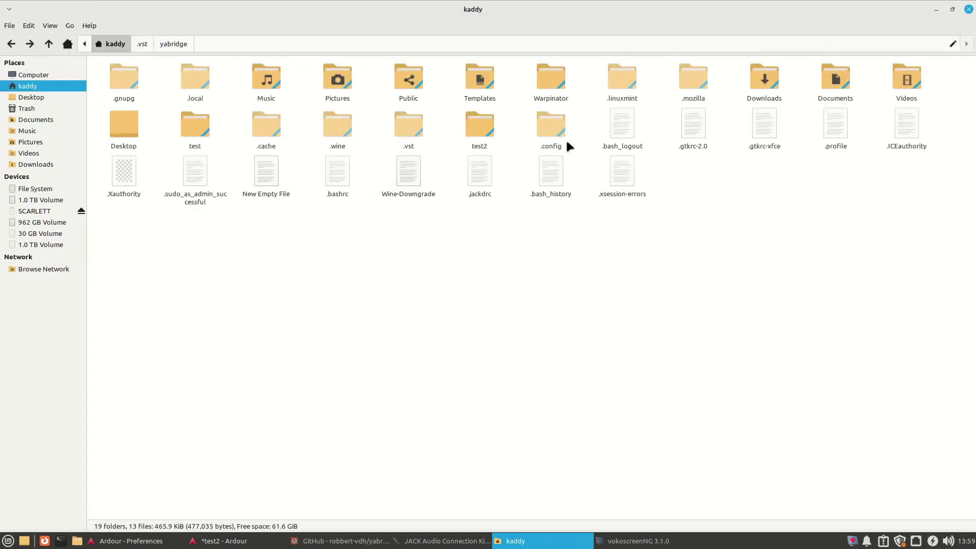
double_click(405, 125)
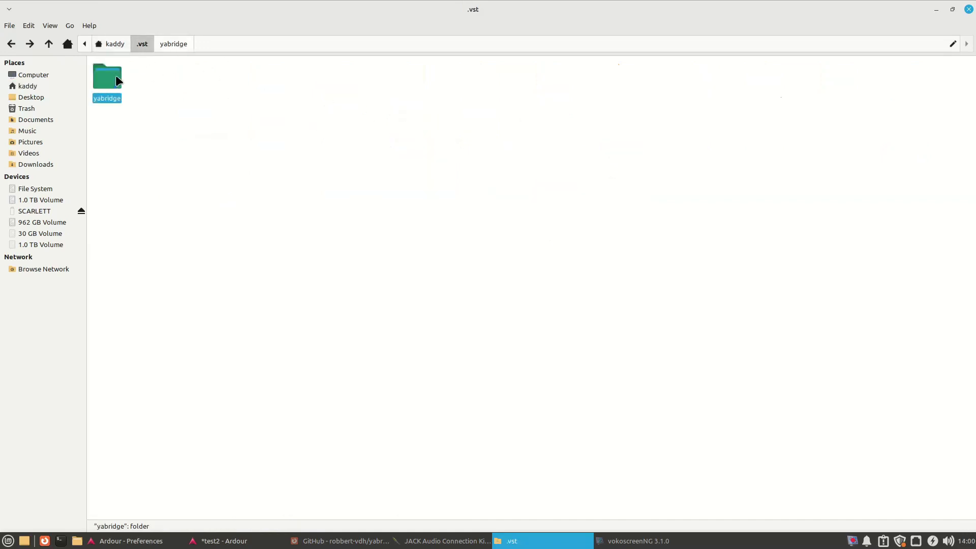
double_click(101, 82)
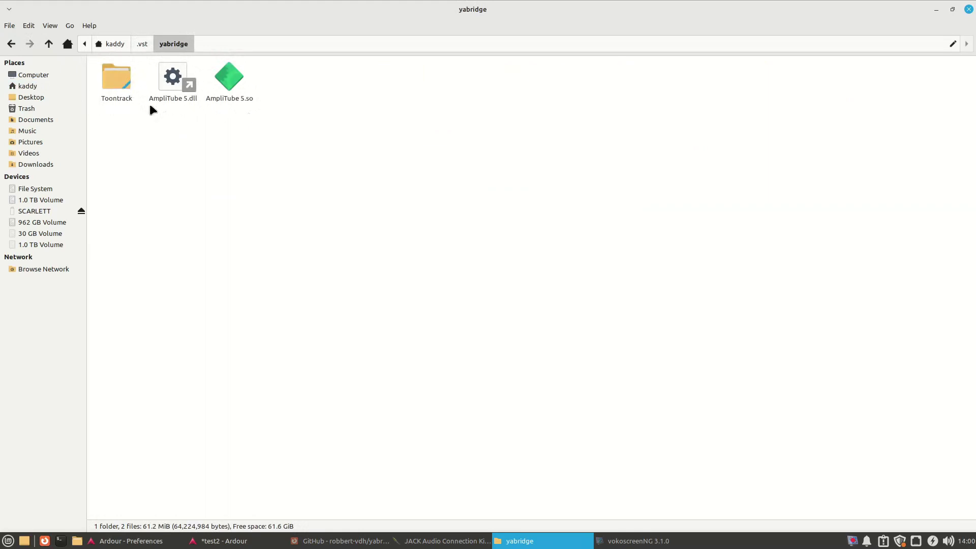
Copy the yabridge folder path and return to Ardour's Preferences window.
left_click(200, 42)
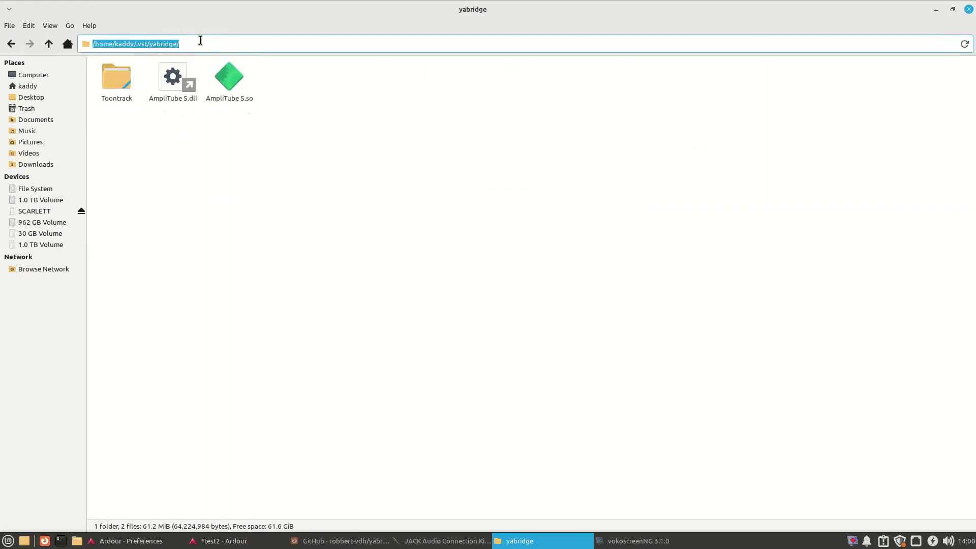
right_click(140, 45)
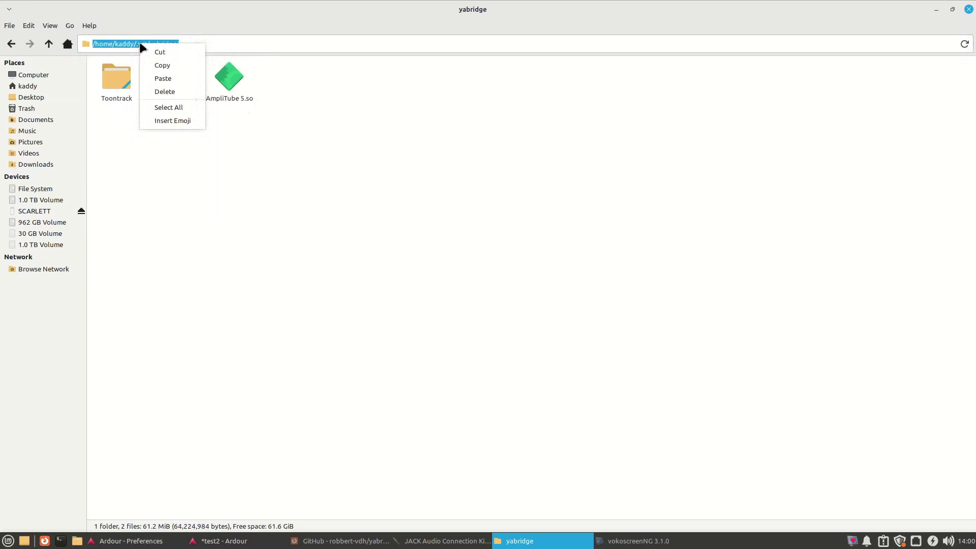
left_click(162, 64)
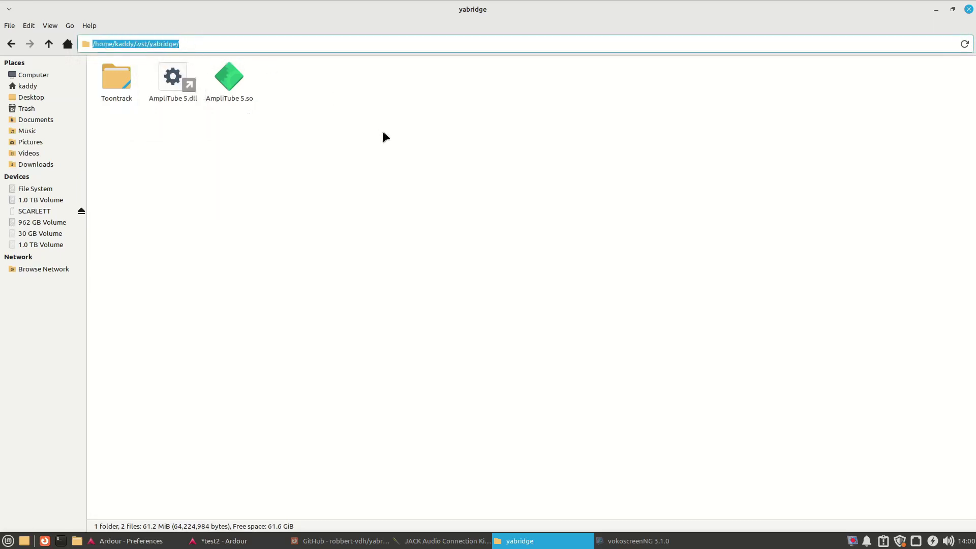
left_click(325, 147)
key("alt+Tab")
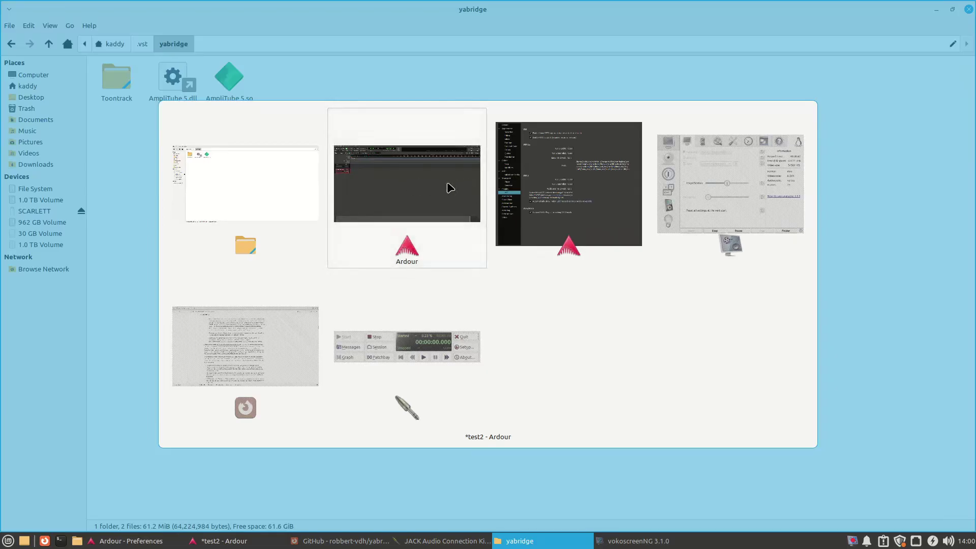
key("alt+Tab")
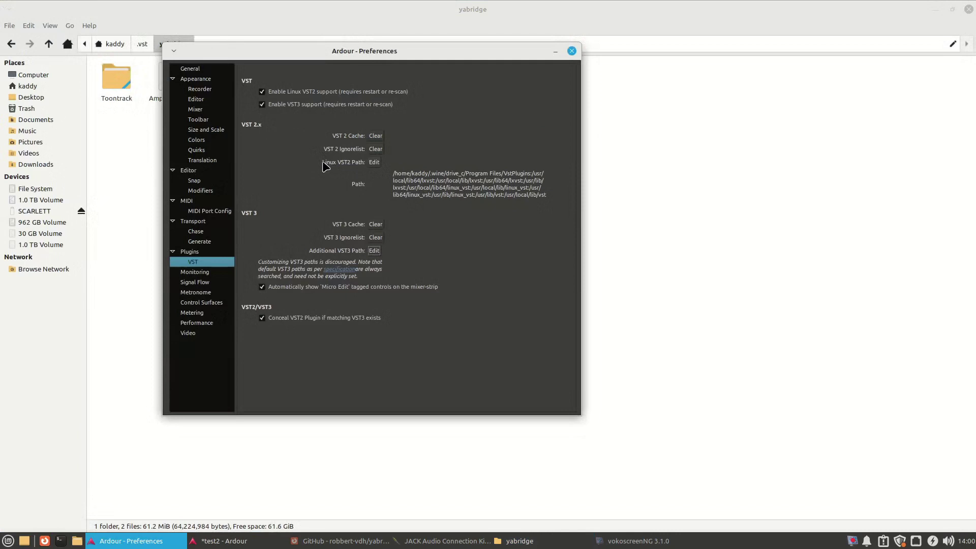
Add ~/.vst/yabridge to the Linux VST2 search path, rescan plugins, and close the Plugin Manager.
left_click(374, 163)
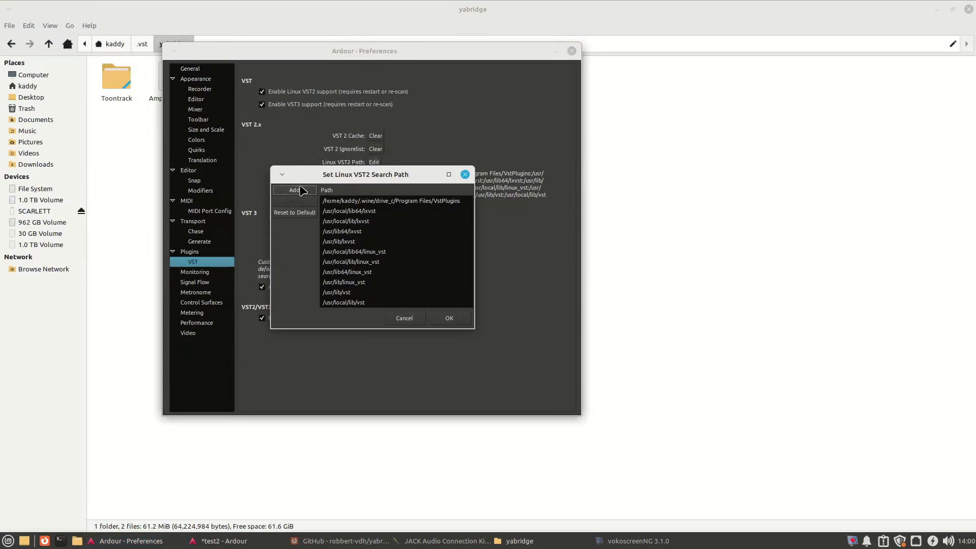
left_click(350, 252)
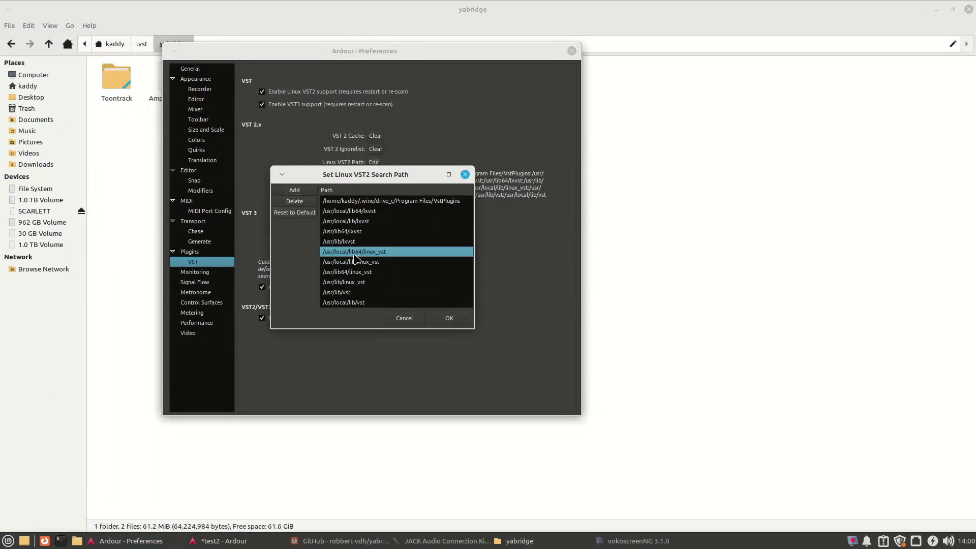
left_click(300, 190)
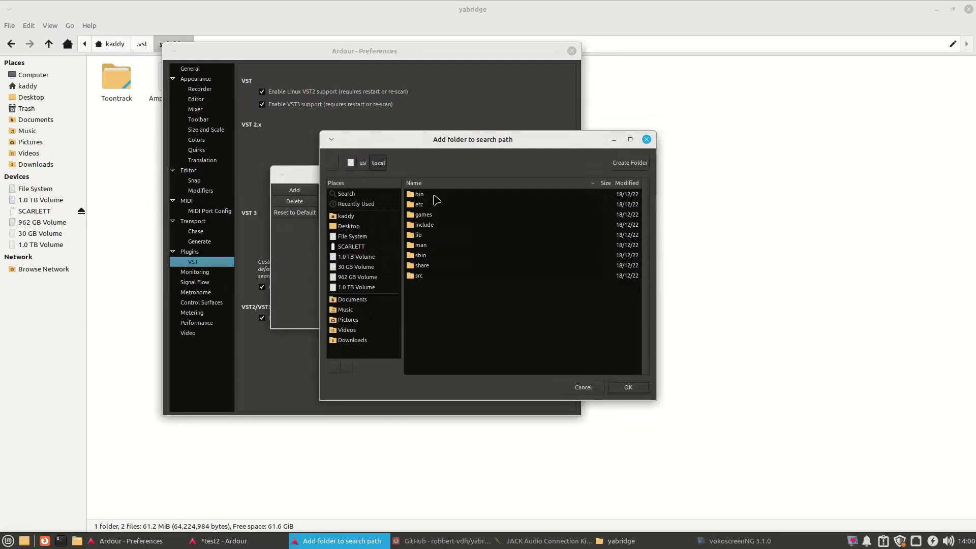
left_click(349, 218)
left_click(429, 215)
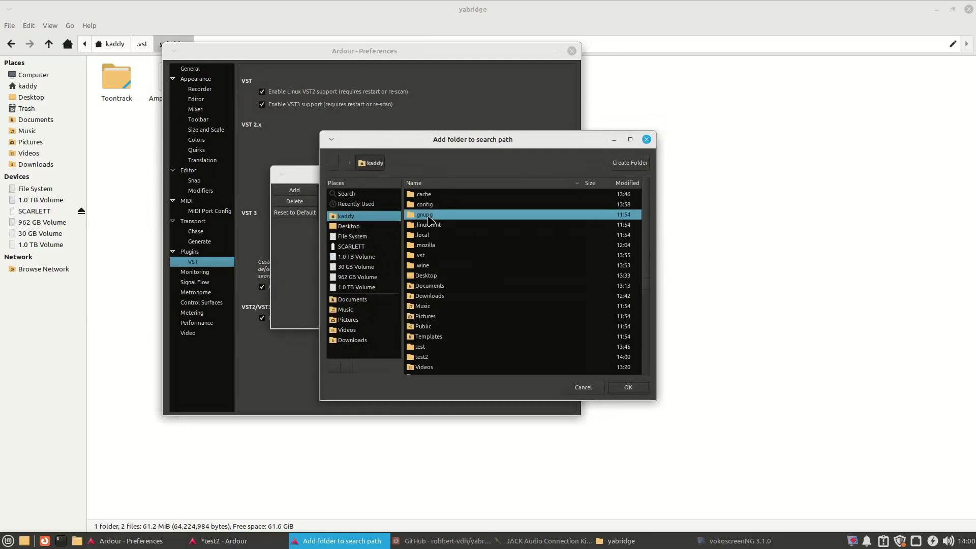
type(".vst")
key("Return")
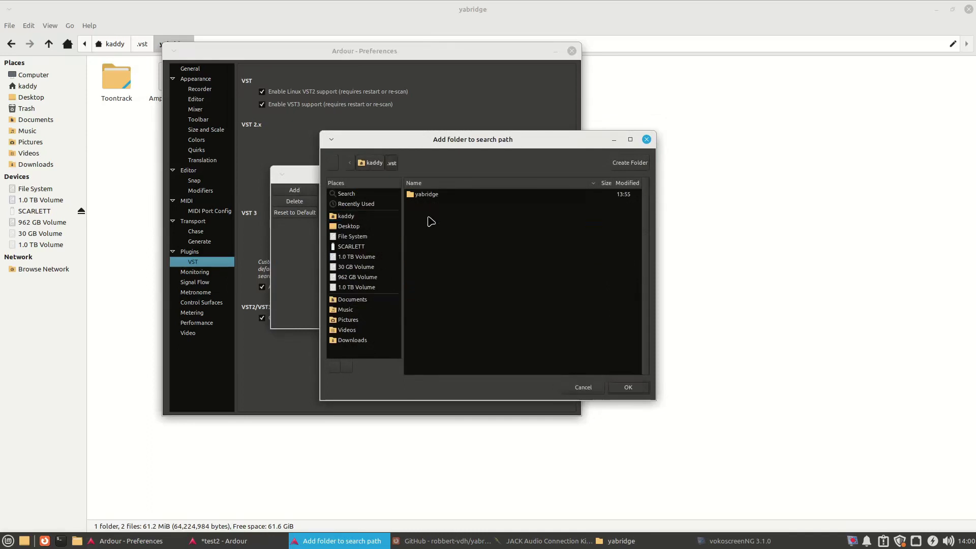
double_click(433, 198)
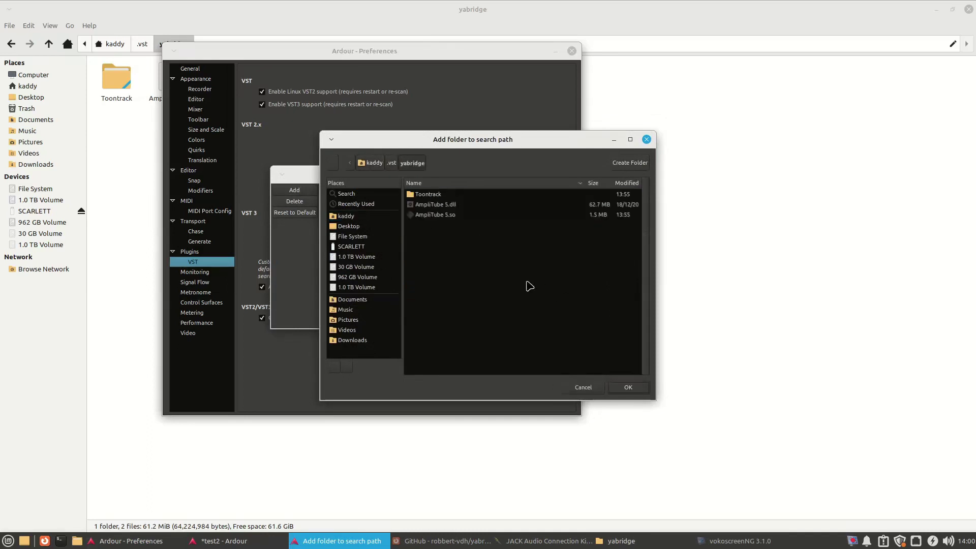
left_click(628, 388)
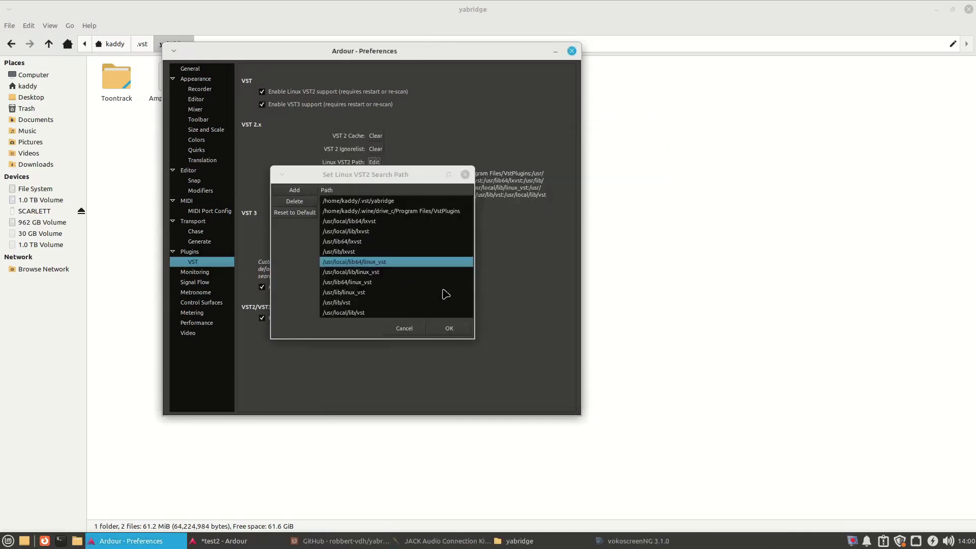
left_click(448, 330)
left_click(510, 293)
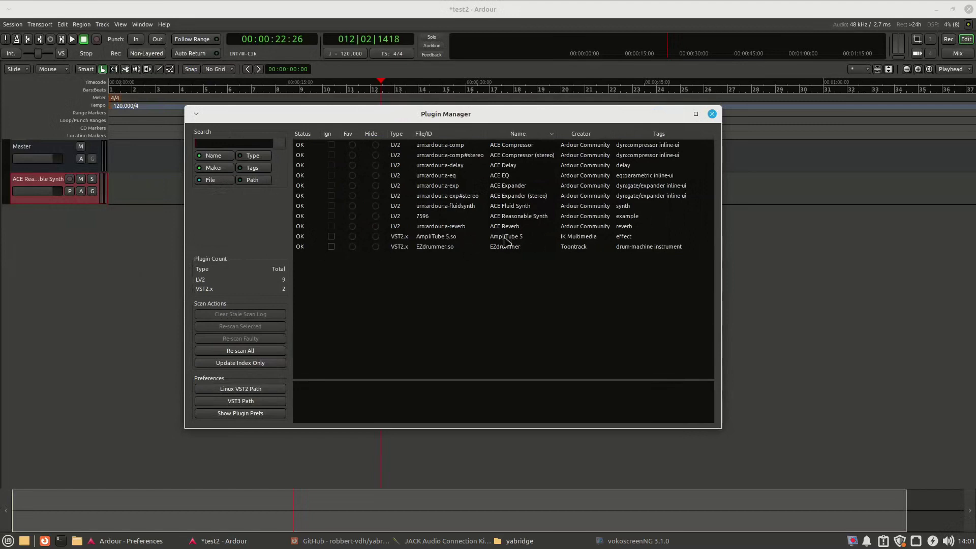
left_click(712, 114)
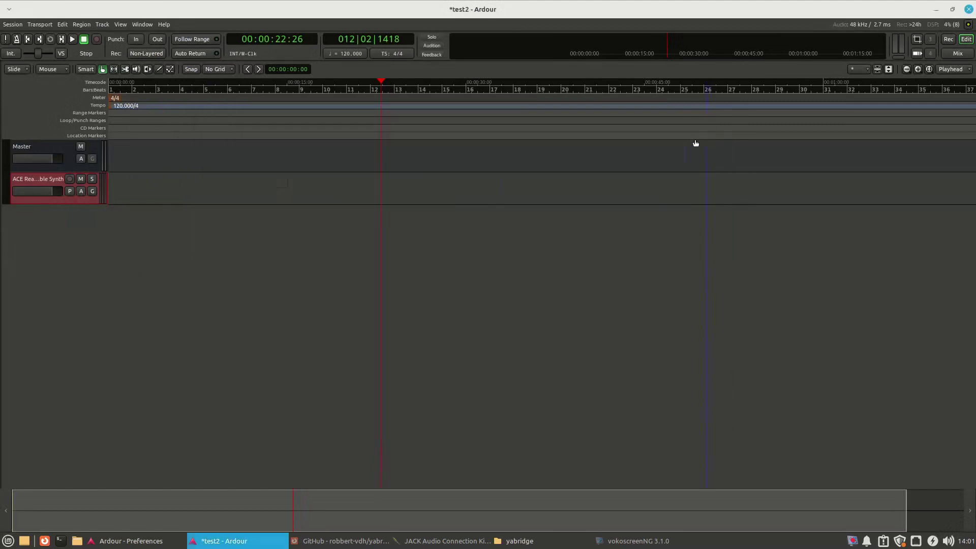
Remove the existing ACE synth track from the session.
right_click(52, 188)
left_click(92, 416)
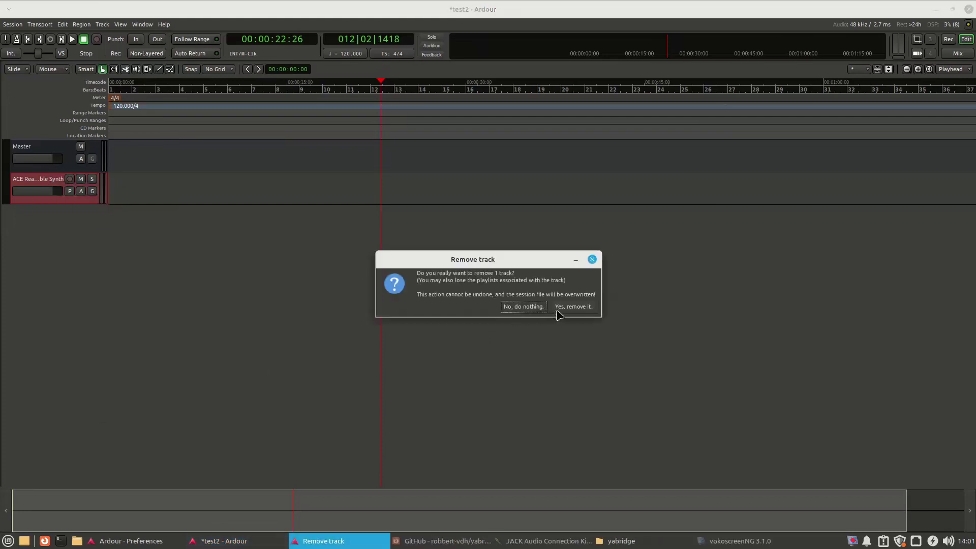
left_click(573, 306)
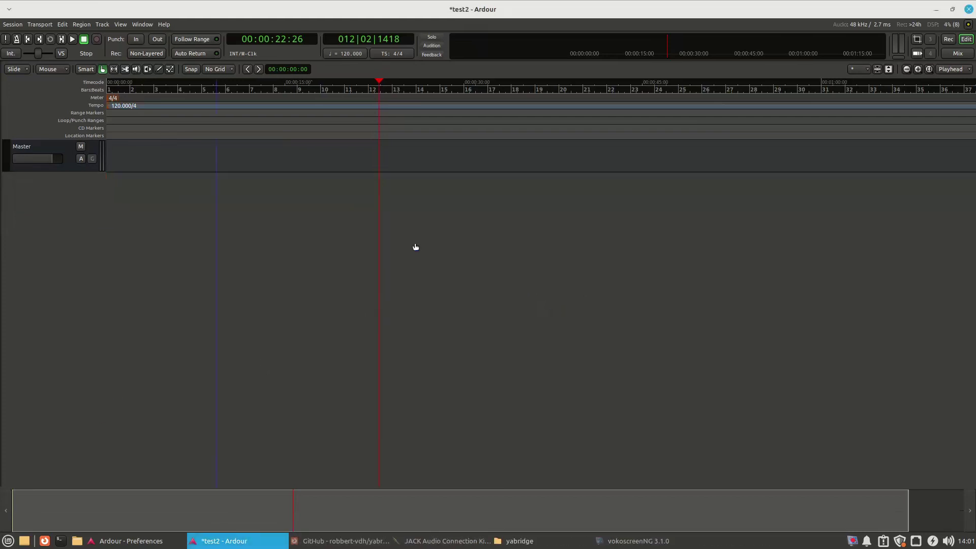
Add a MIDI track with the EZdrummer instrument, fanning its 32 channels out to audio tracks.
left_click(110, 26)
left_click(107, 34)
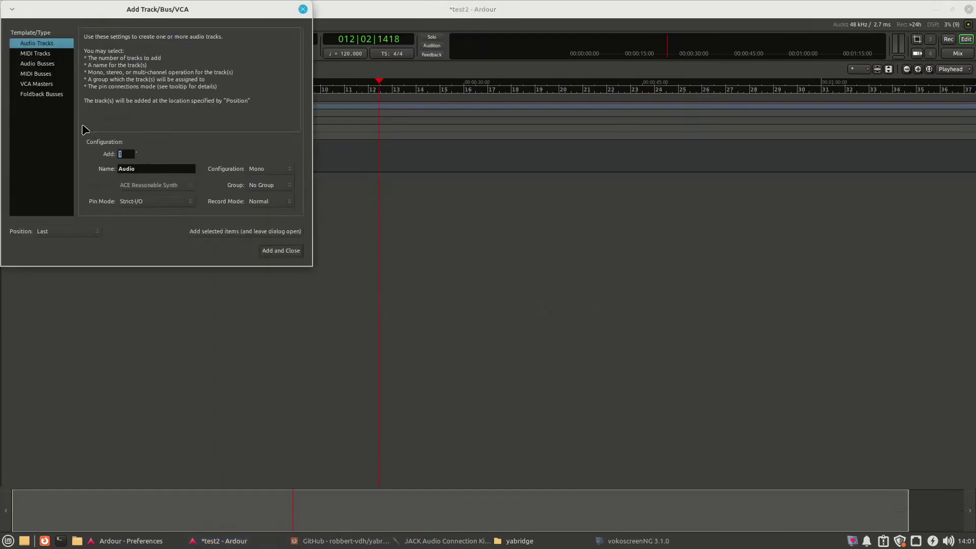
left_click(38, 55)
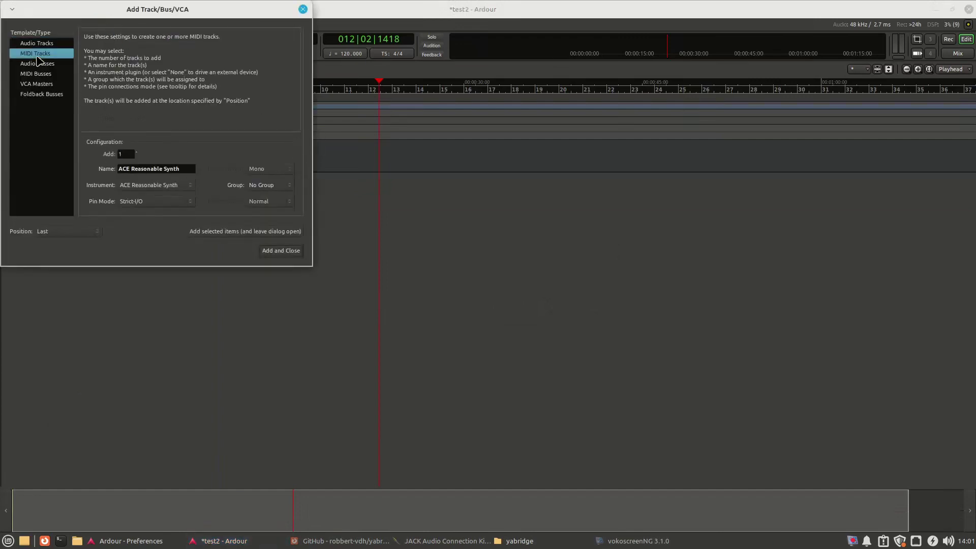
left_click(137, 188)
left_click(185, 196)
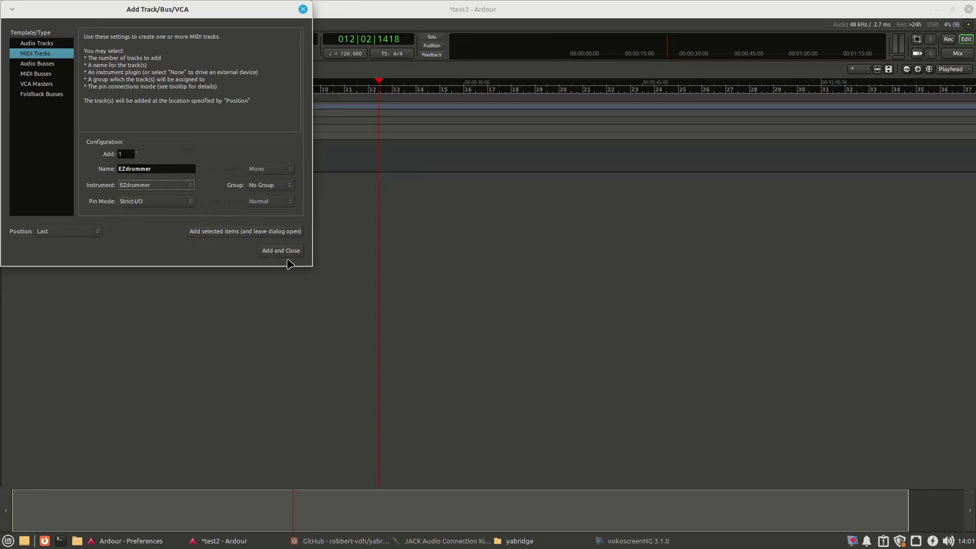
left_click(281, 251)
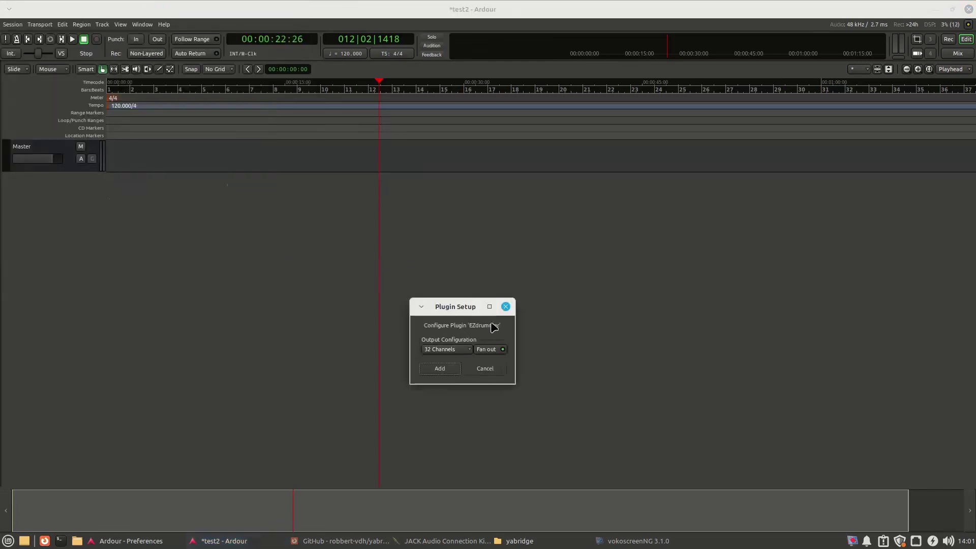
left_click(439, 368)
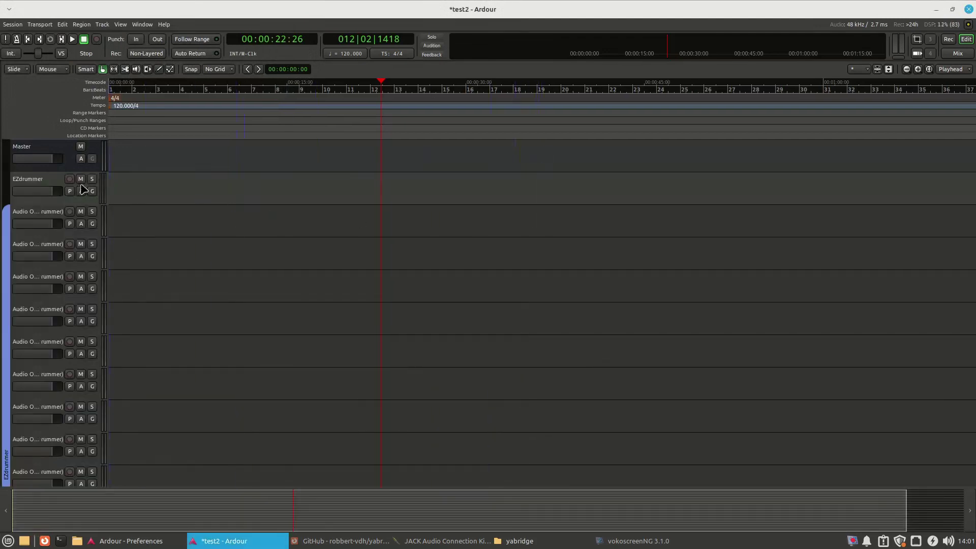
Select the EZdrummer track and show its mixer strip beside the editor.
left_click(47, 181)
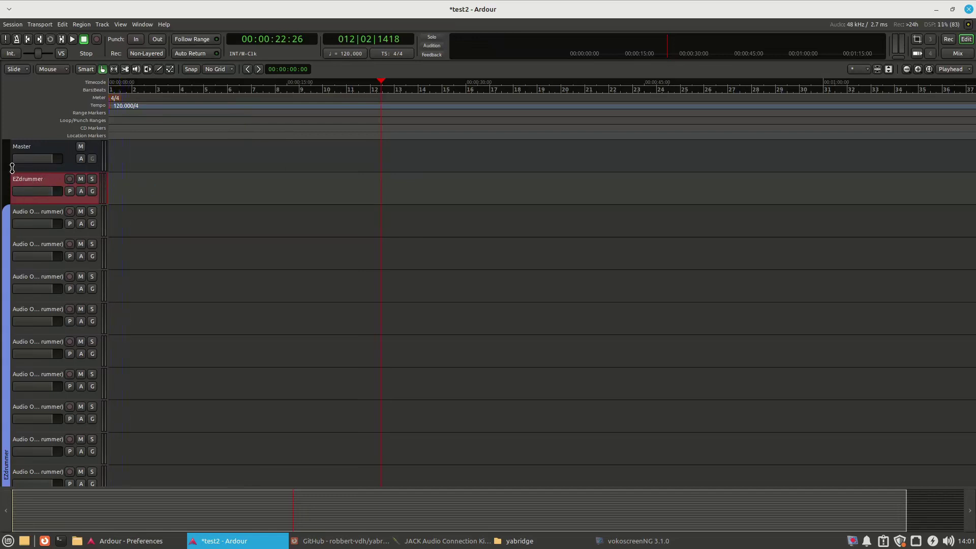
left_click_drag(12, 168, 26, 168)
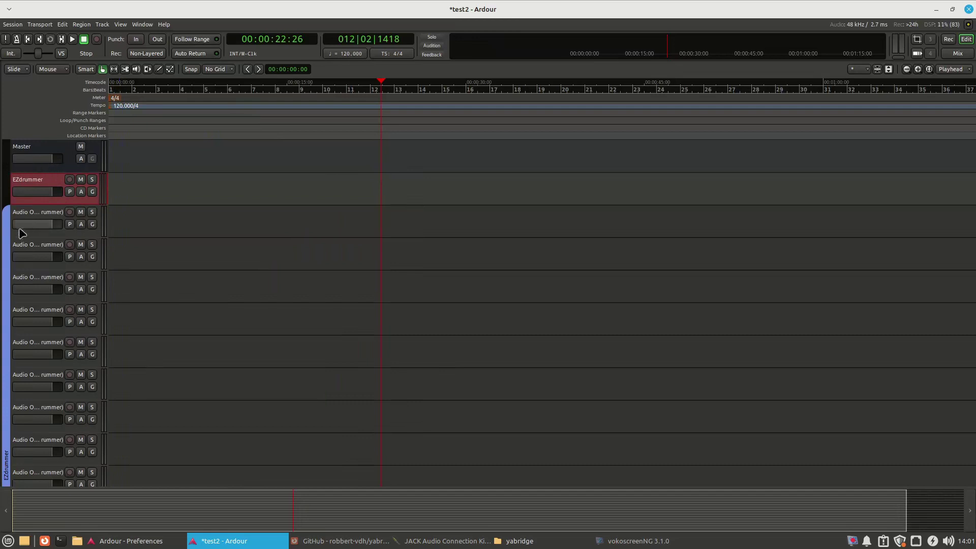
left_click(120, 24)
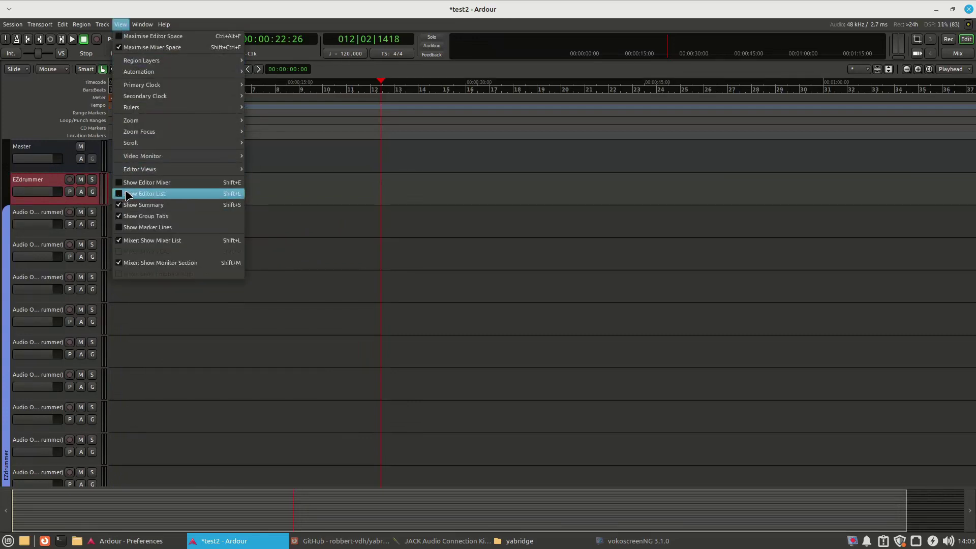
left_click(140, 184)
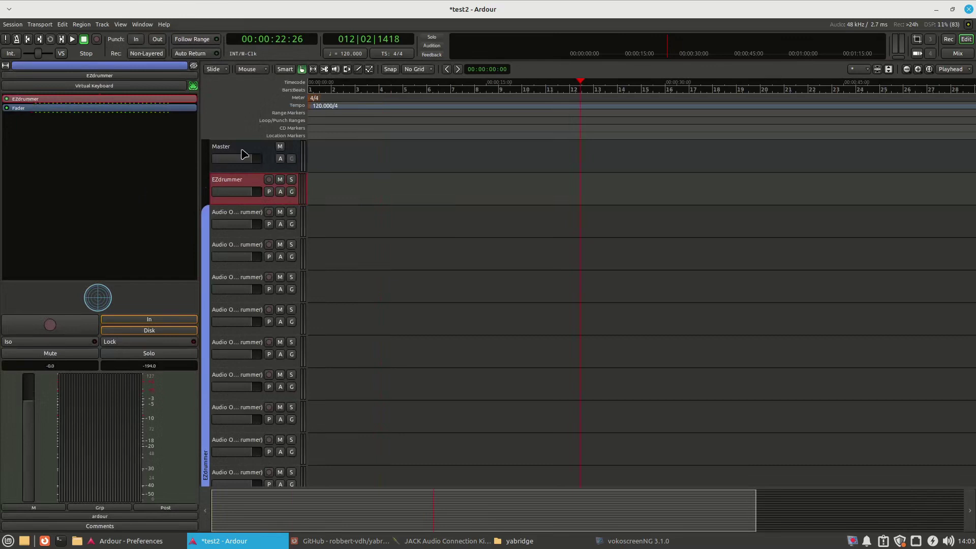
Add the Verse 01 groove to EZdrummer's song track at bar 1 and play it.
left_click_drag(277, 13, 412, 67)
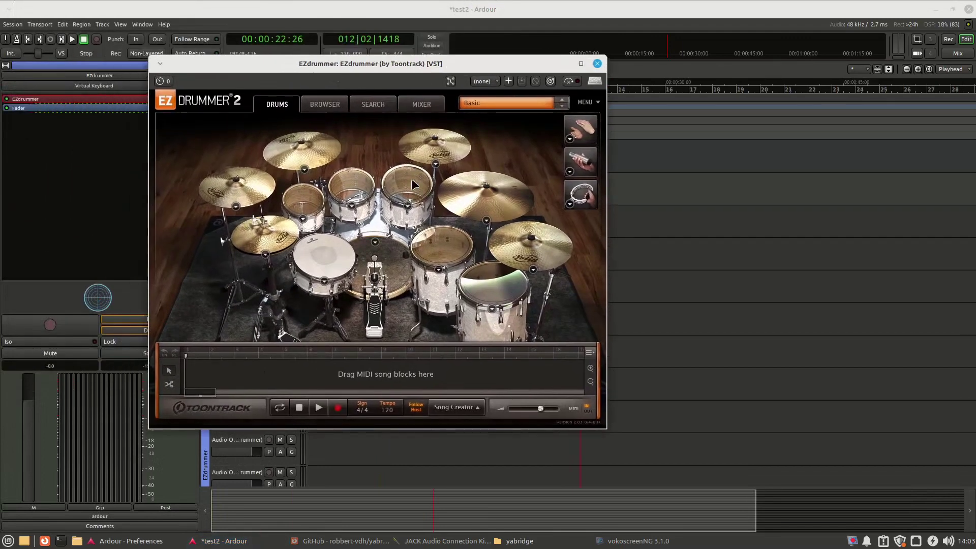
left_click(372, 105)
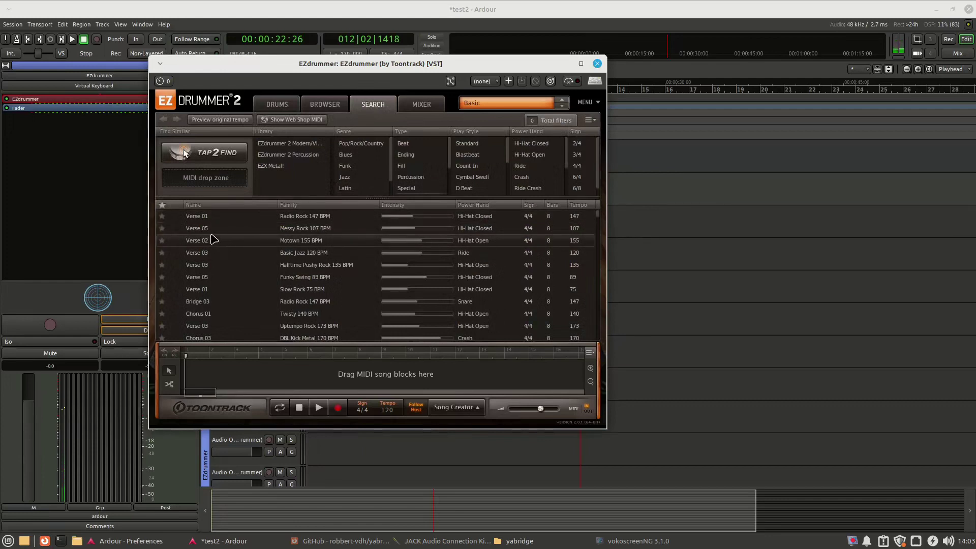
left_click_drag(205, 216, 266, 385)
left_click_drag(349, 381, 262, 379)
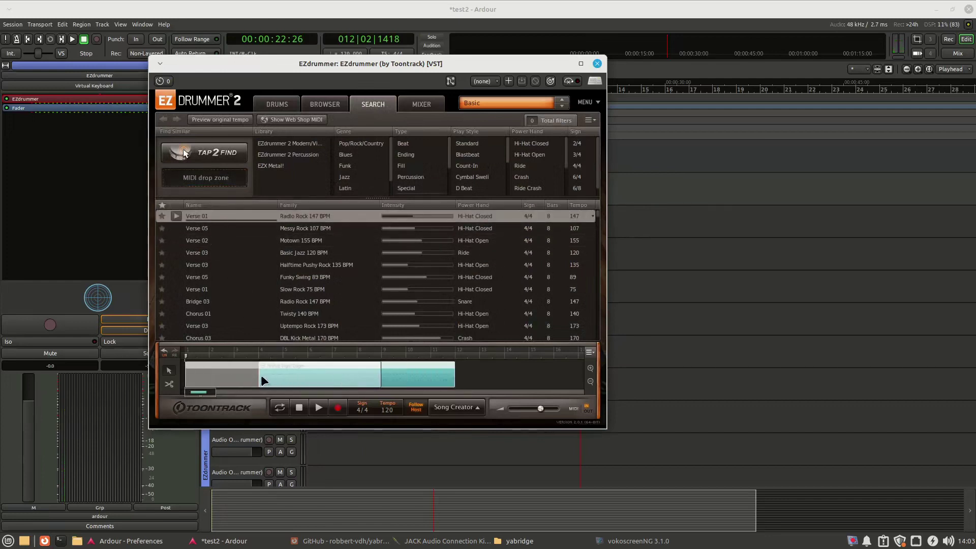
left_click(317, 409)
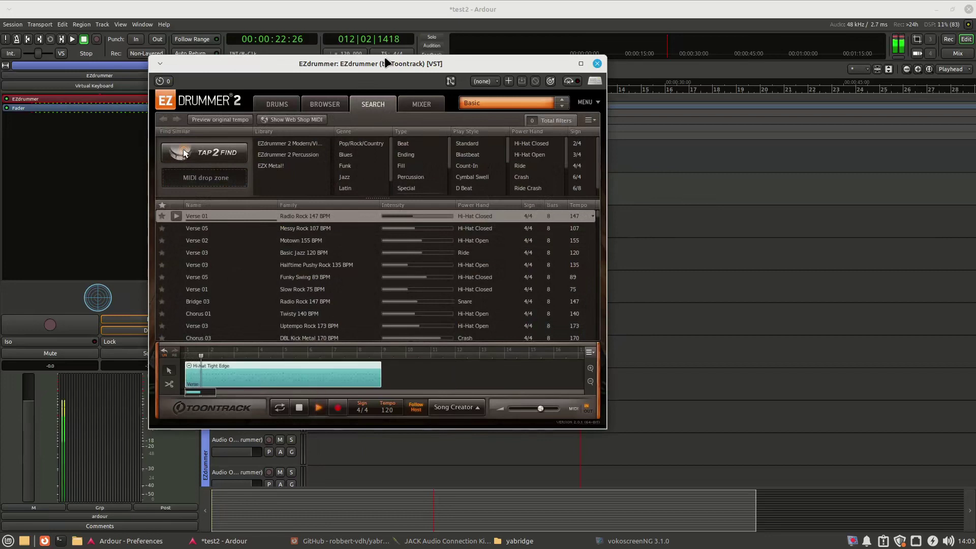
Stop playback and drop the groove as a MIDI region at the start of the EZdrummer track.
left_click_drag(370, 67, 537, 68)
double_click(109, 100)
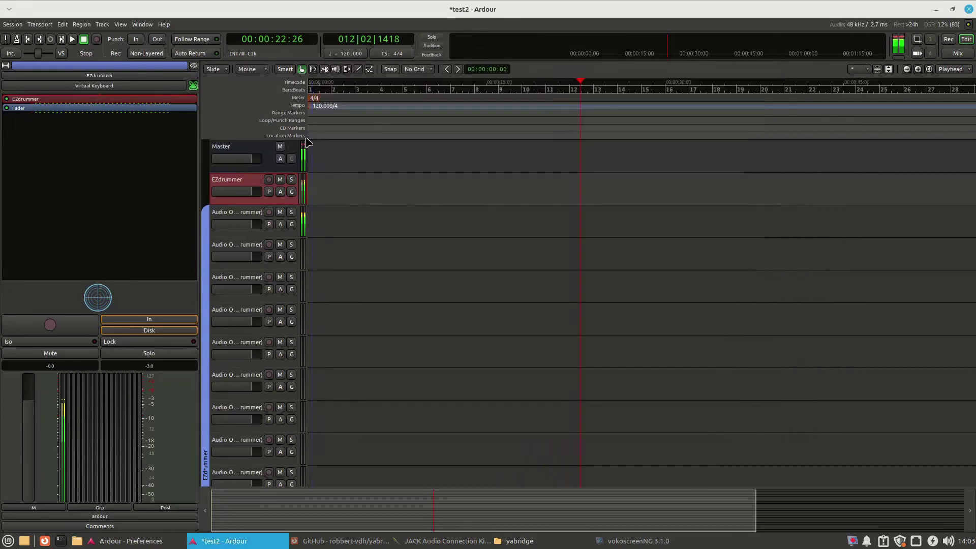
double_click(125, 101)
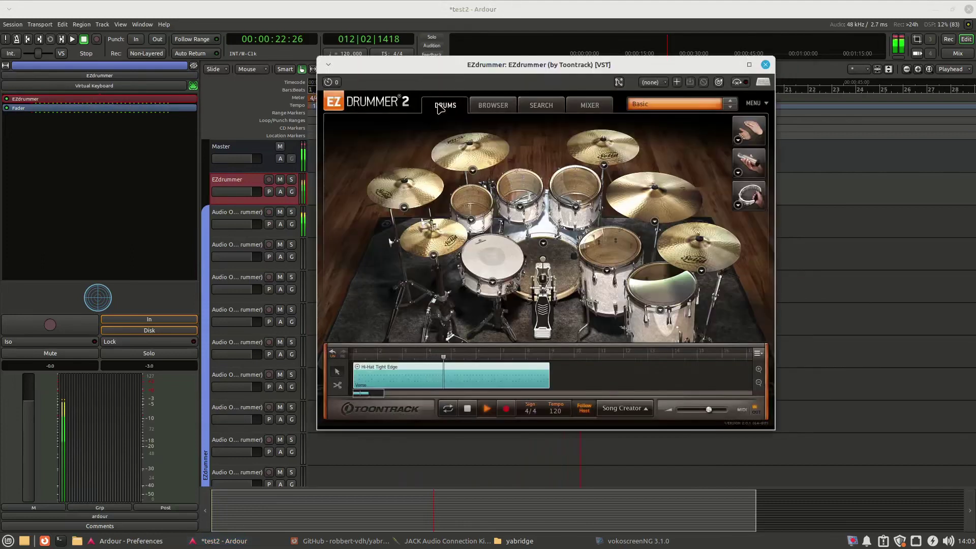
left_click_drag(528, 65, 465, 56)
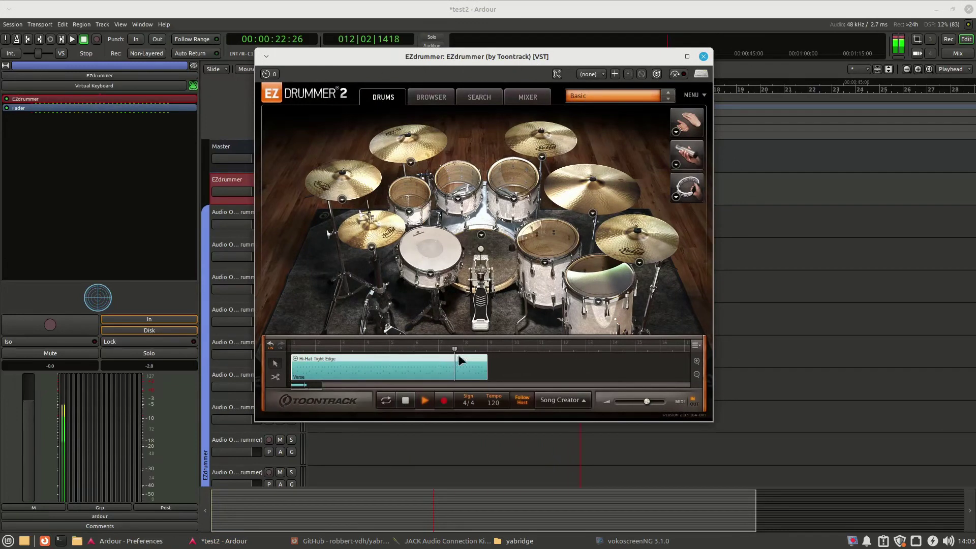
left_click(407, 400)
left_click_drag(466, 56, 668, 40)
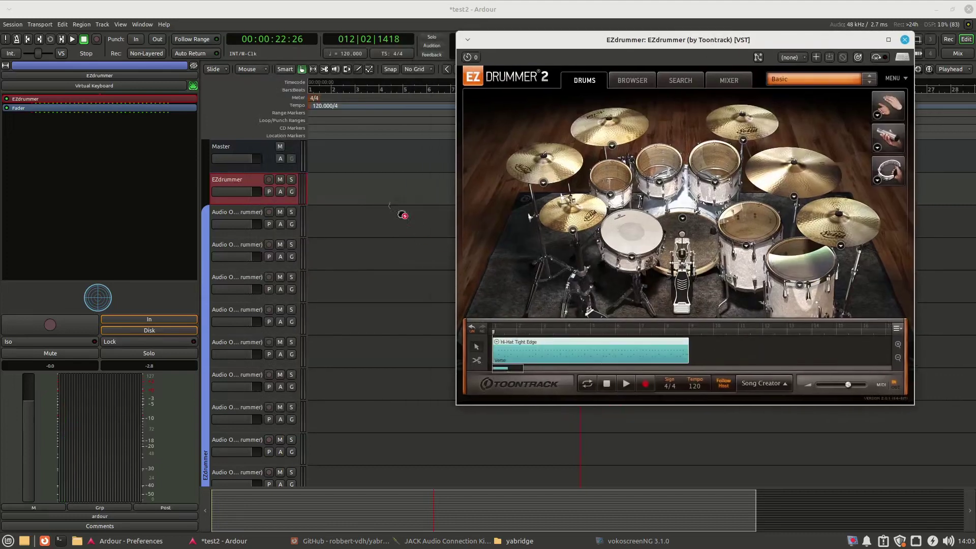
left_click_drag(335, 188, 336, 187)
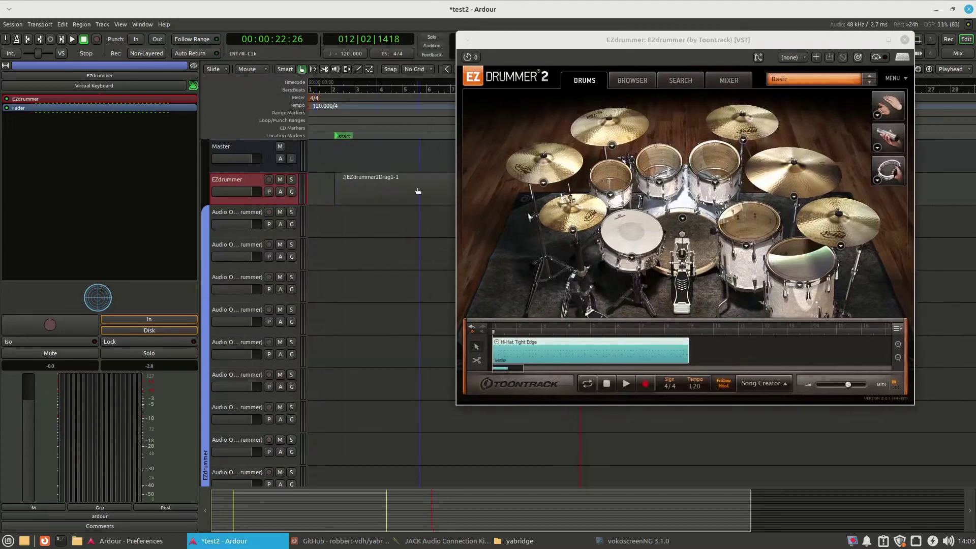
left_click_drag(428, 184, 378, 181)
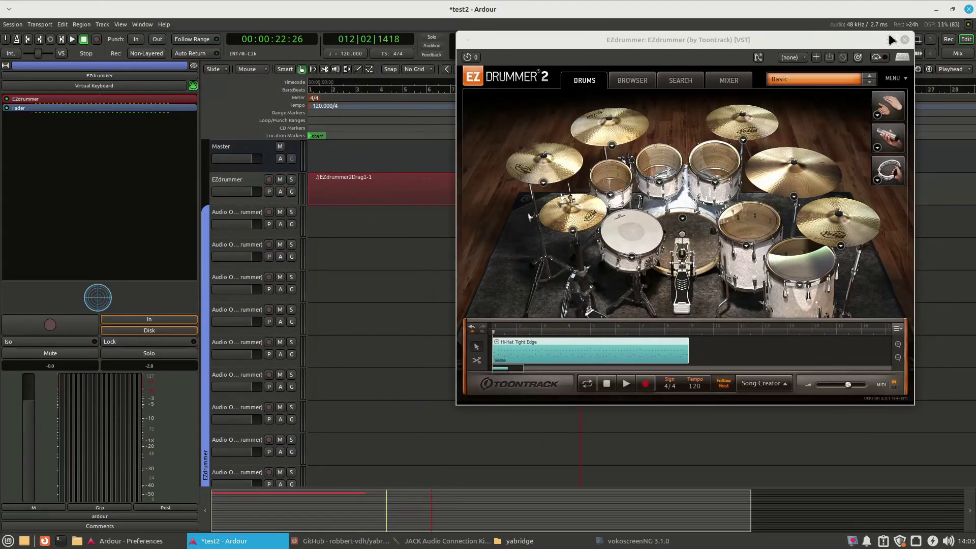
Audition the kit's kick, floor and rack toms, crash cymbals and ride in EZdrummer.
left_click_drag(888, 43, 677, 102)
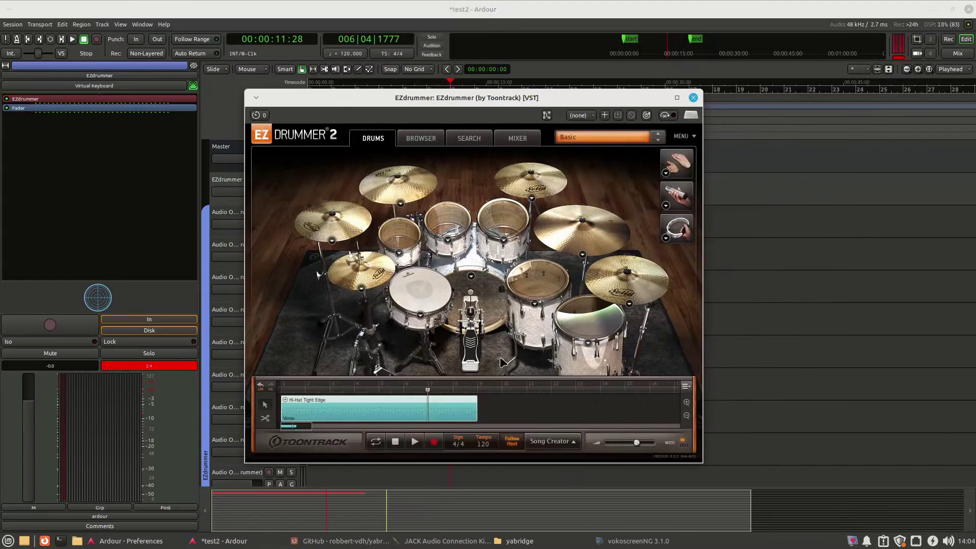
left_click(478, 304)
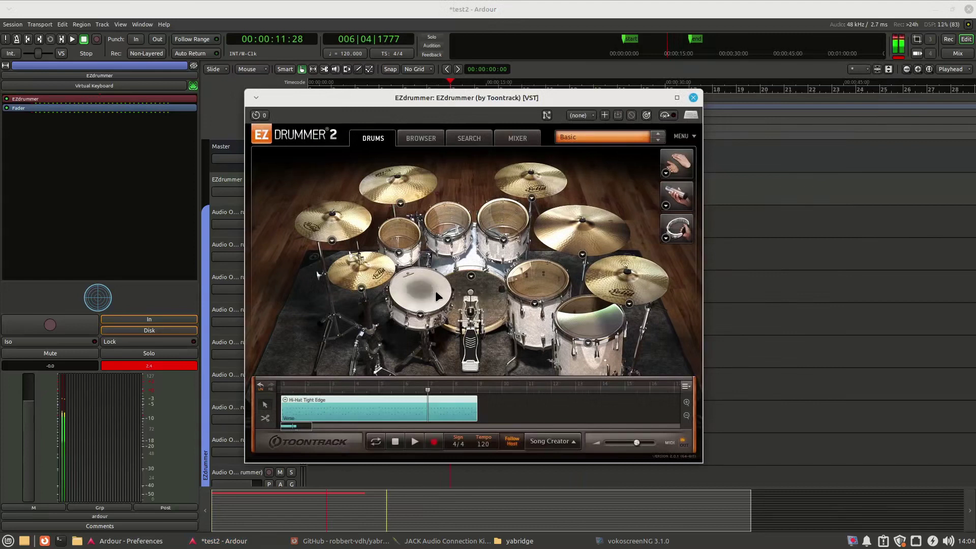
left_click(470, 299)
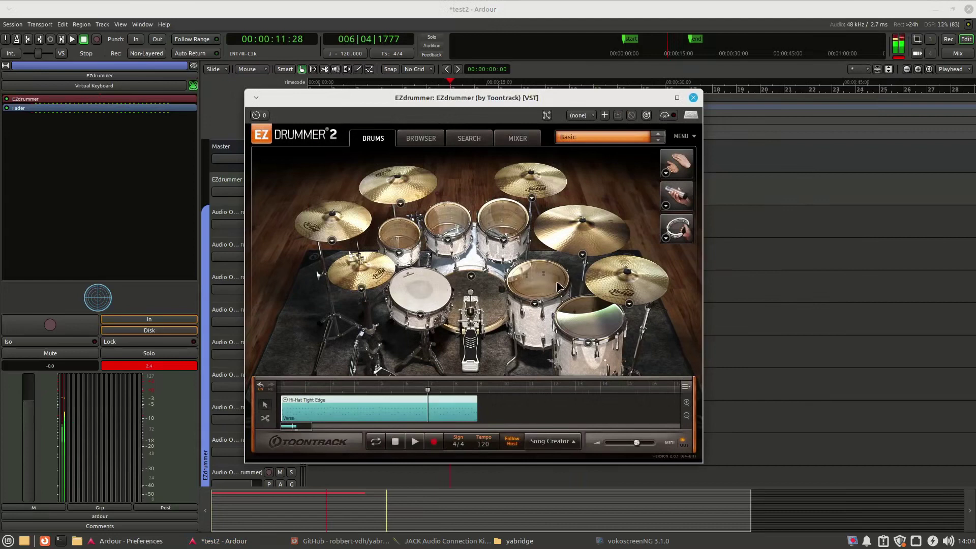
left_click(576, 318)
left_click(537, 278)
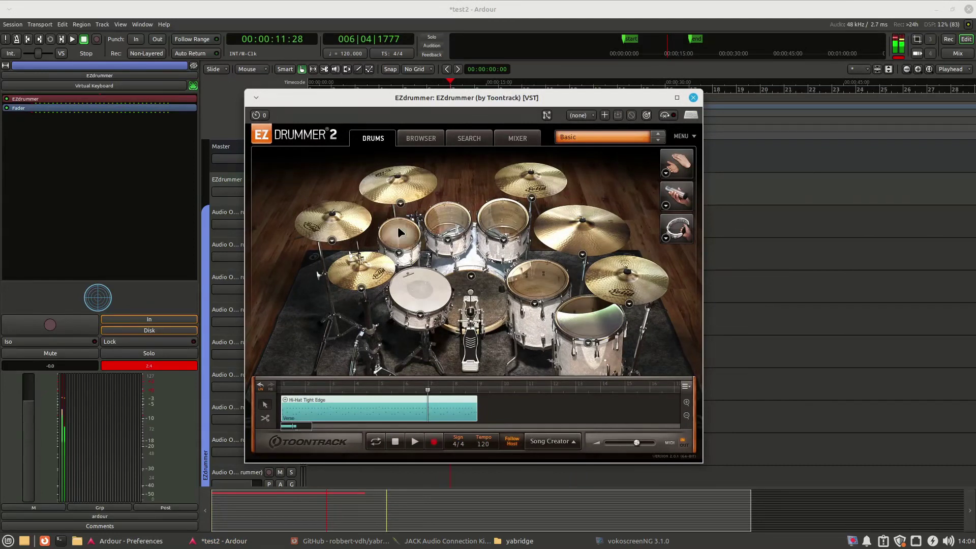
left_click(333, 219)
left_click(398, 183)
left_click(398, 183)
left_click(568, 244)
left_click(618, 285)
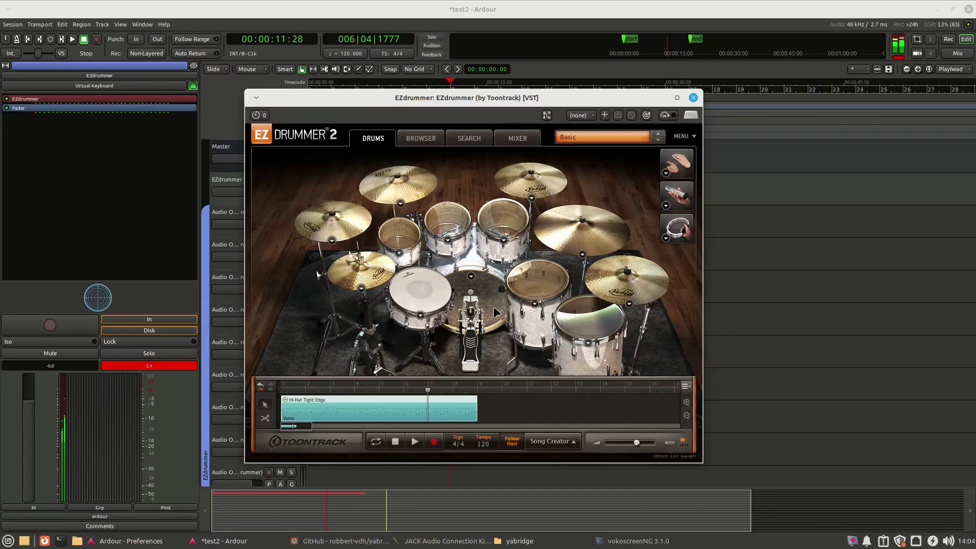
Add a new audio track, Audio 1, to the Ardour session.
left_click(630, 76)
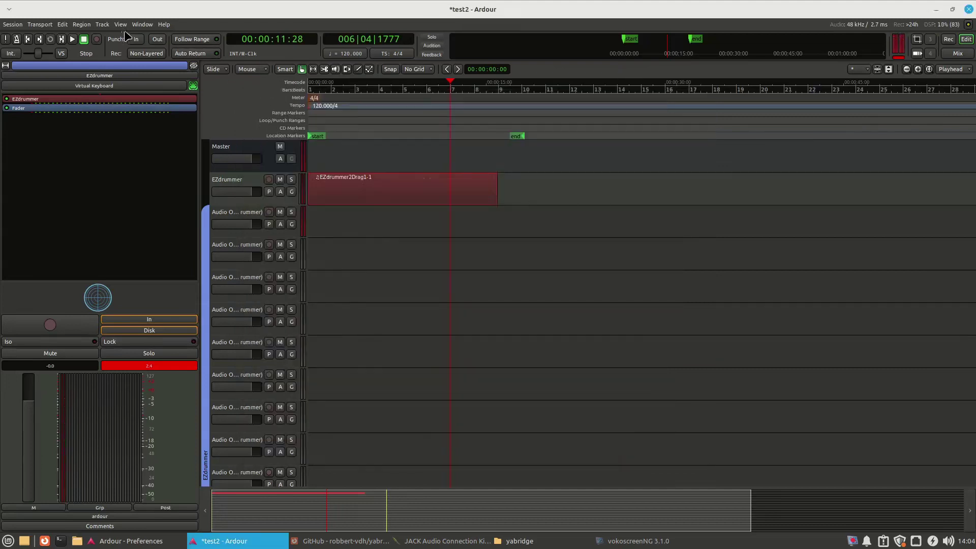
left_click(103, 25)
left_click(110, 35)
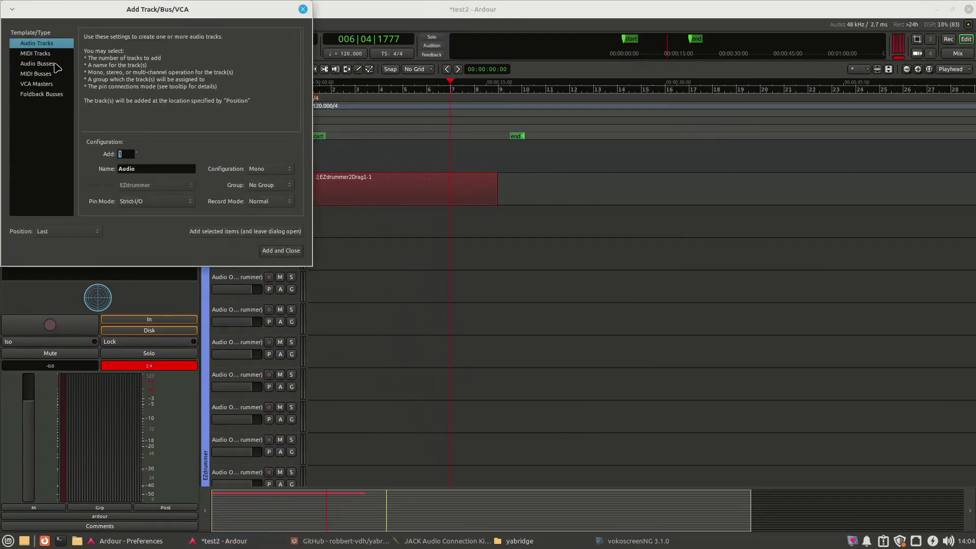
left_click(51, 45)
left_click(281, 251)
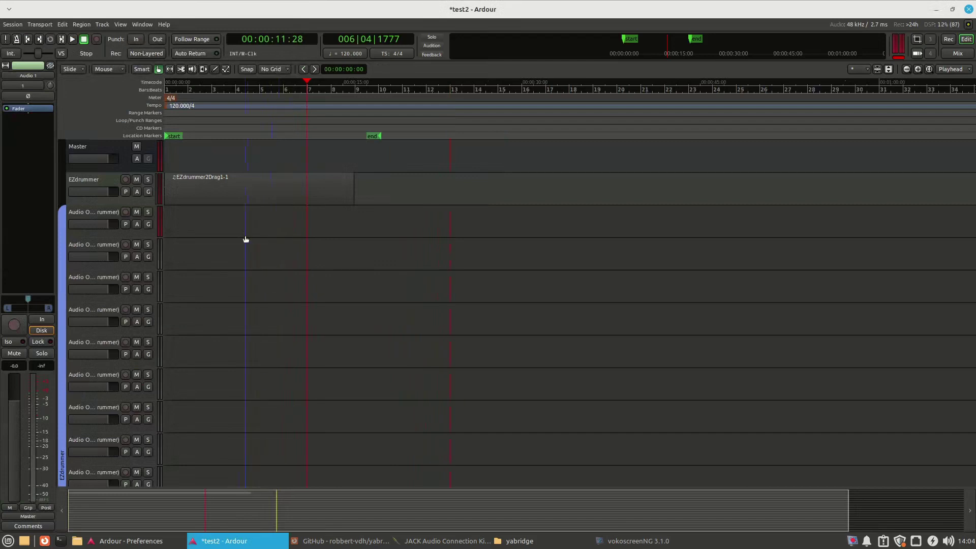
Search the Plugin Selector for 'amplit' and insert AmpliTube 5 on Audio 1.
scroll(142, 289, "down", 6)
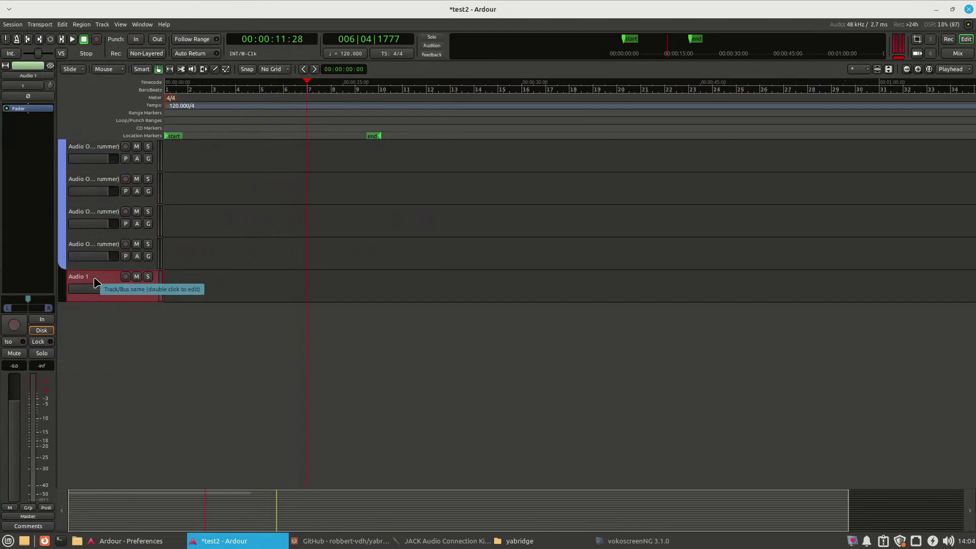
right_click(24, 197)
mouse_move(31, 198)
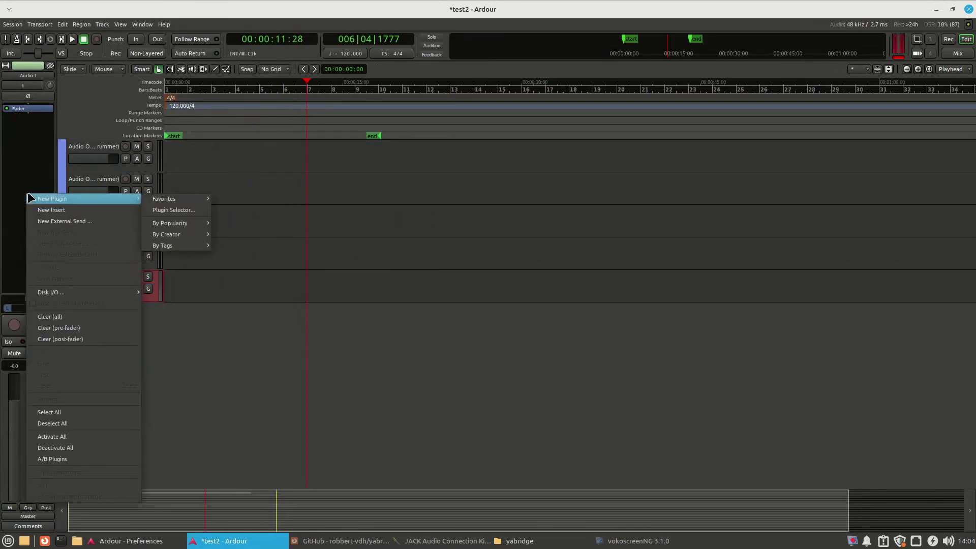
left_click(160, 213)
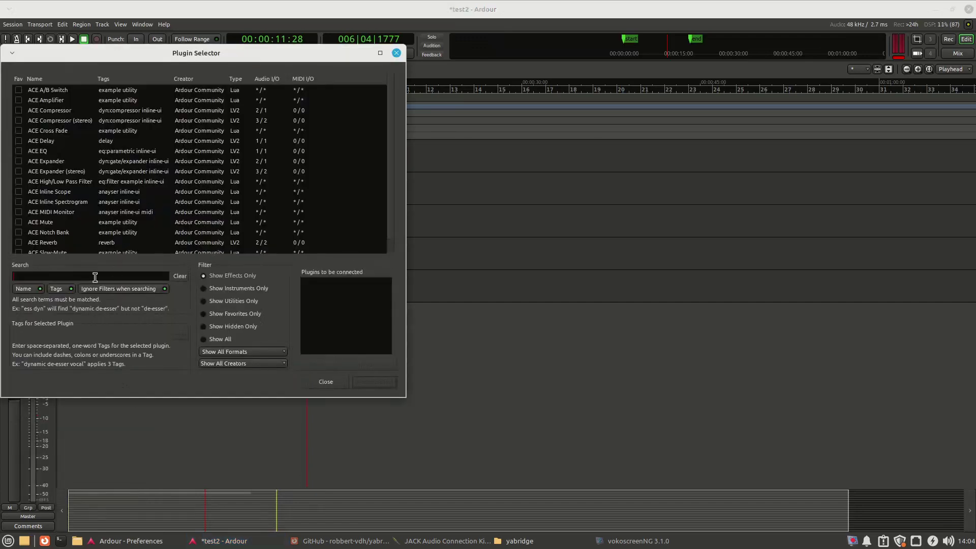
type("amplitu")
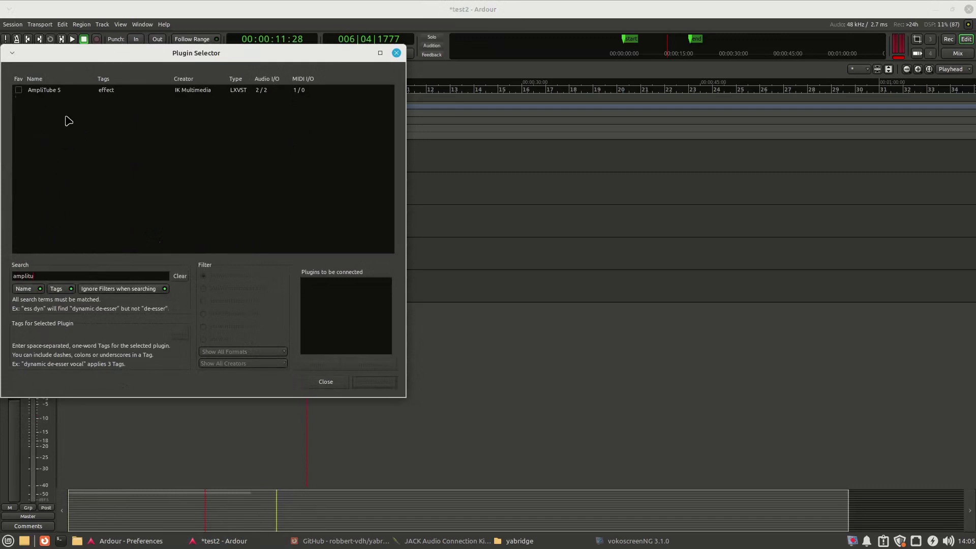
double_click(62, 90)
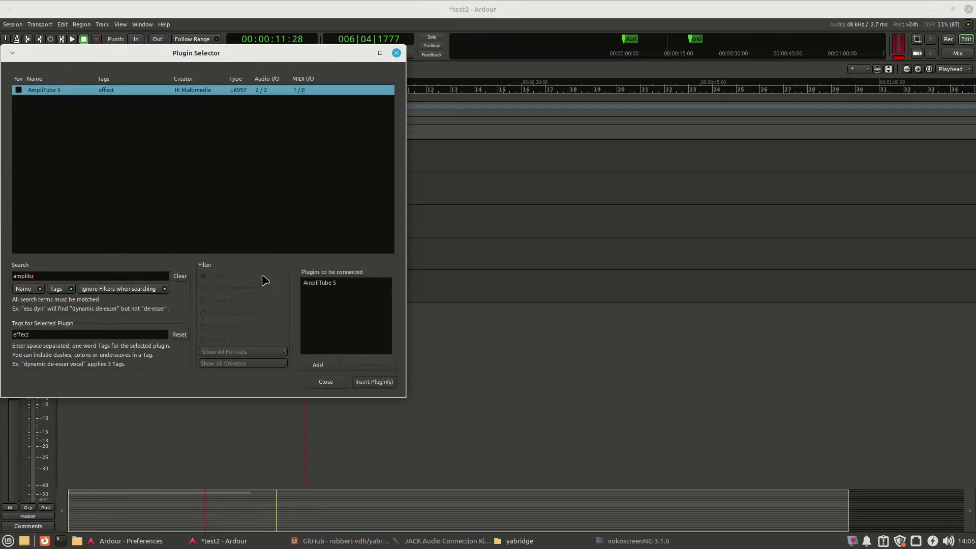
left_click(370, 382)
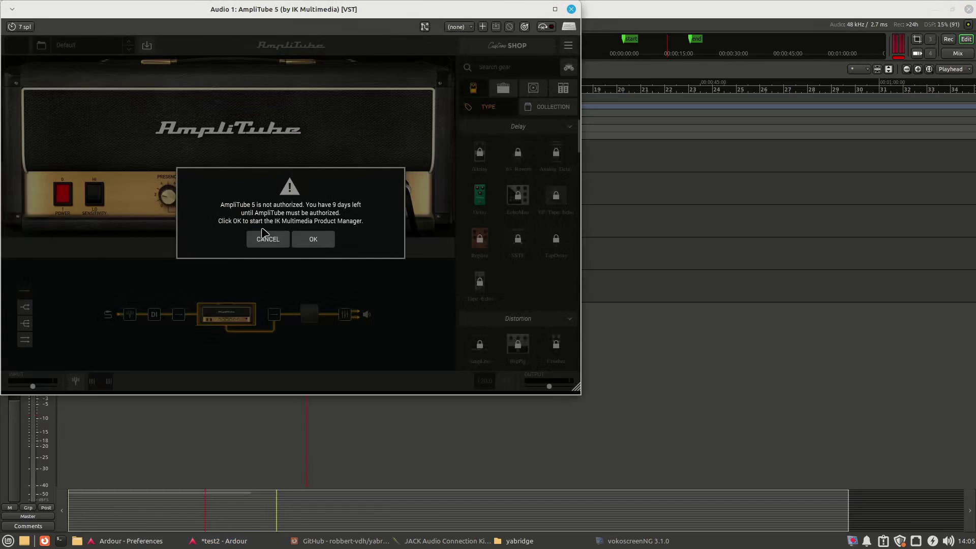
Dismiss the AmpliTube authorization notice, browse its gear list, and close the plugin window.
left_click(313, 239)
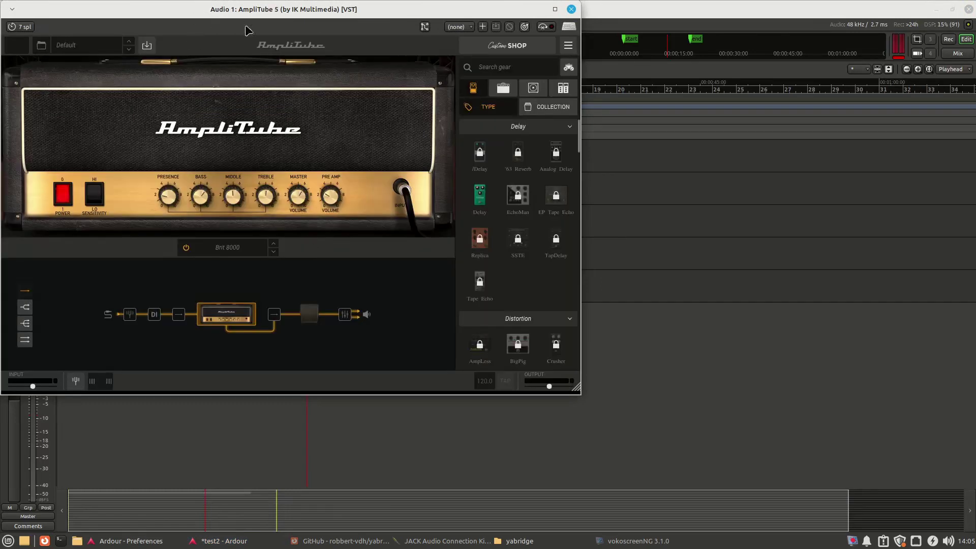
left_click_drag(260, 6, 402, 36)
left_click_drag(402, 37, 507, 57)
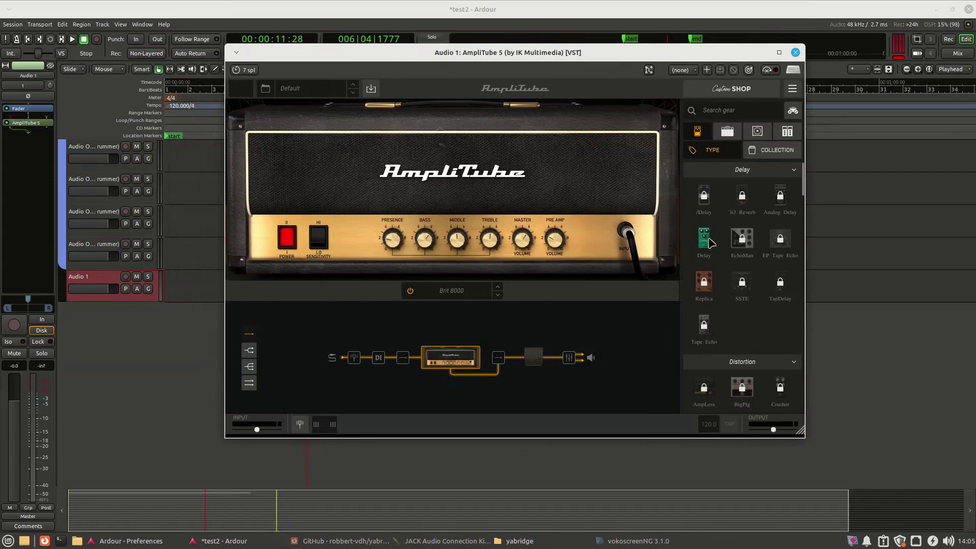
scroll(742, 249, "down", 5)
scroll(759, 263, "down", 5)
scroll(746, 281, "down", 5)
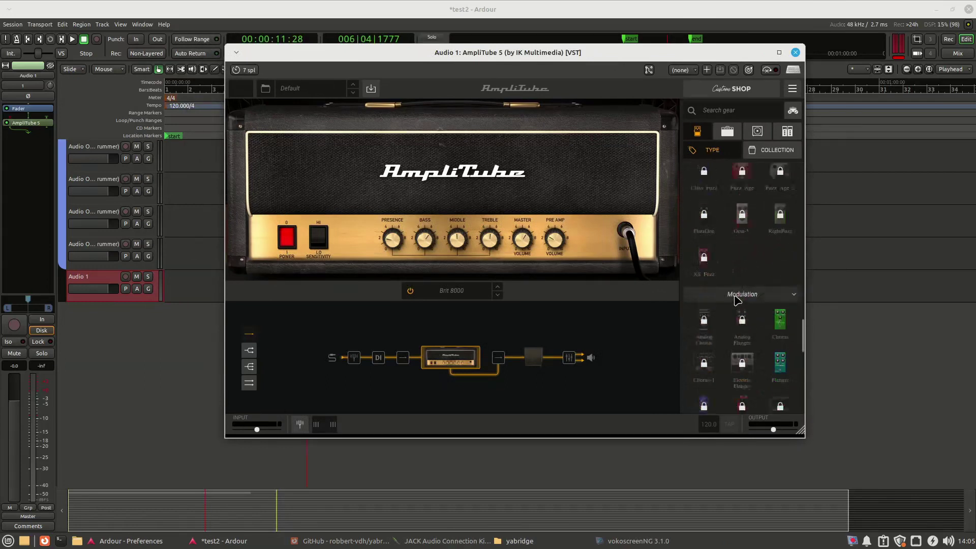
left_click(796, 52)
Save the Ardour session and open a new Firefox tab.
key("ctrl+s")
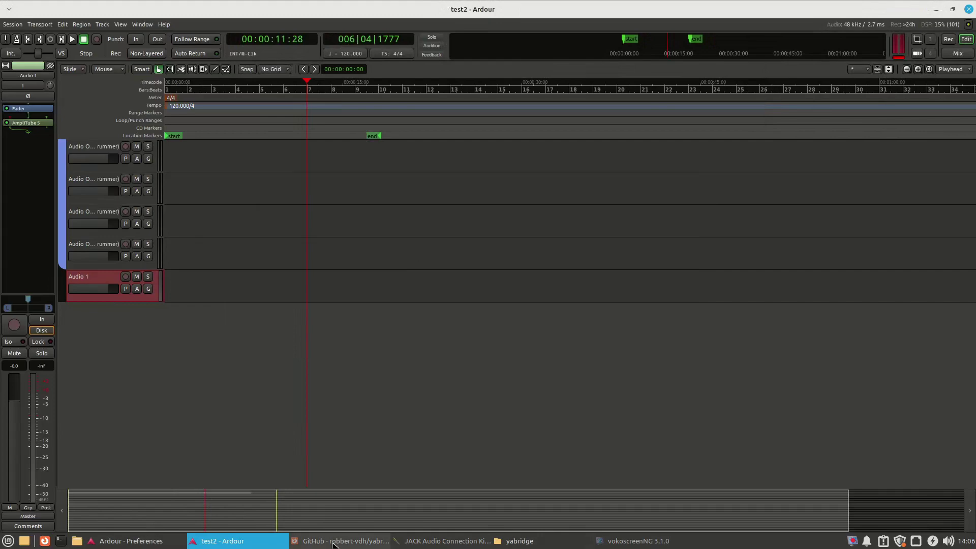
left_click(333, 542)
left_click(142, 11)
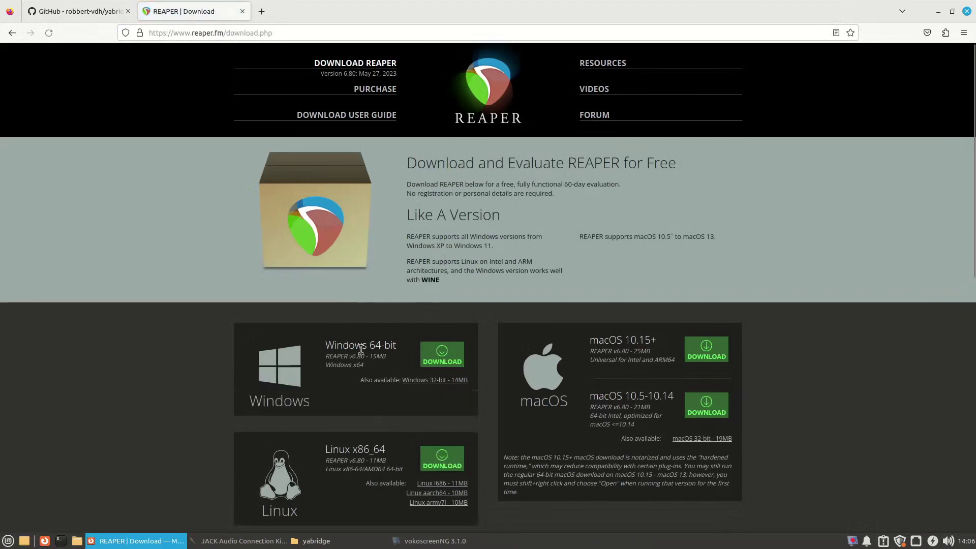
Download the REAPER 6.80 Linux x86_64 build and dismiss the Update Manager welcome screen.
scroll(373, 354, "down", 2)
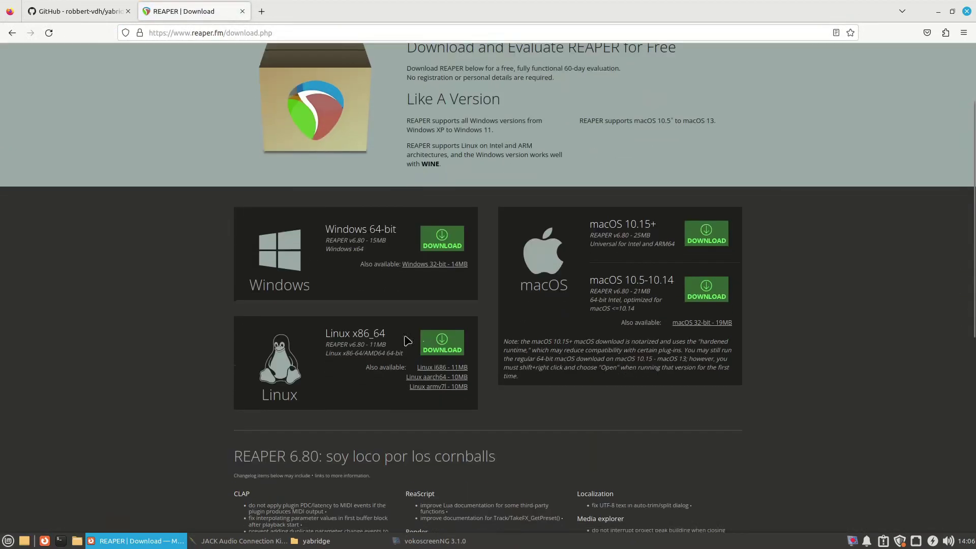
left_click(441, 346)
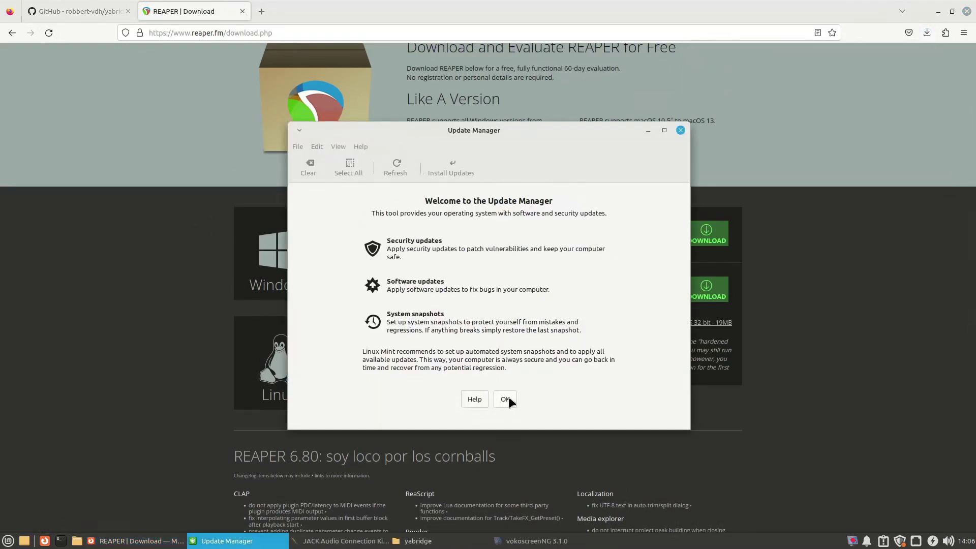
left_click(506, 400)
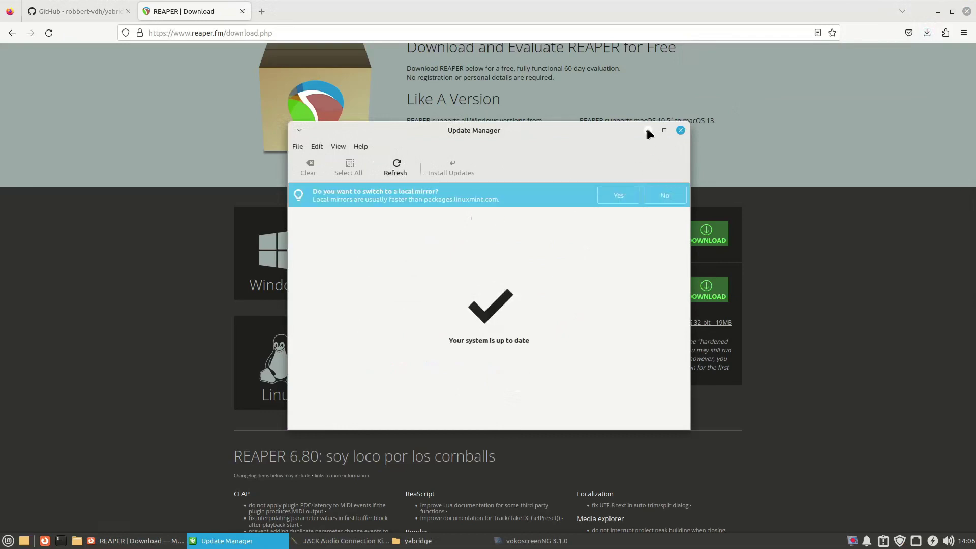
Decline the local mirror, close Update Manager, and extract reaper680_linux_x86_64.tar.xz here.
left_click(662, 196)
left_click(680, 130)
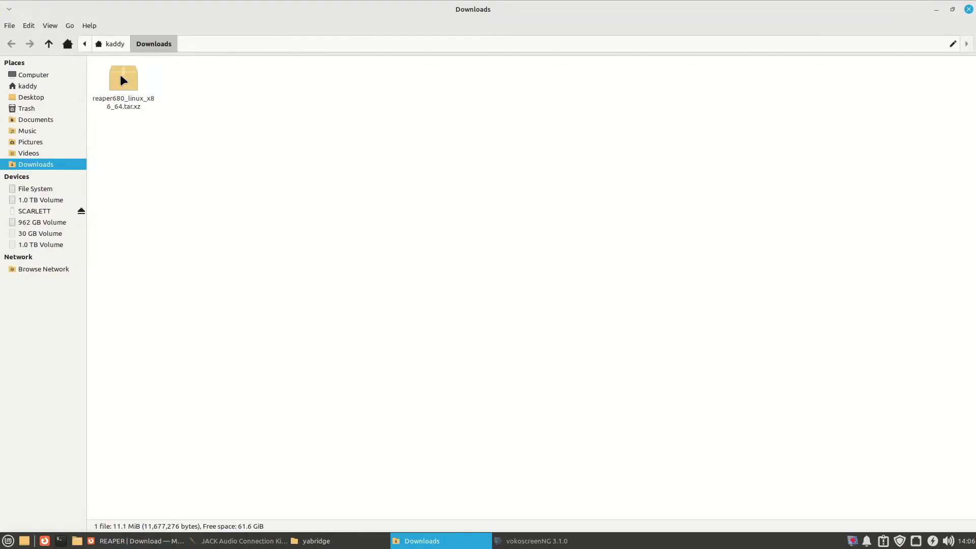
left_click(121, 74)
right_click(121, 73)
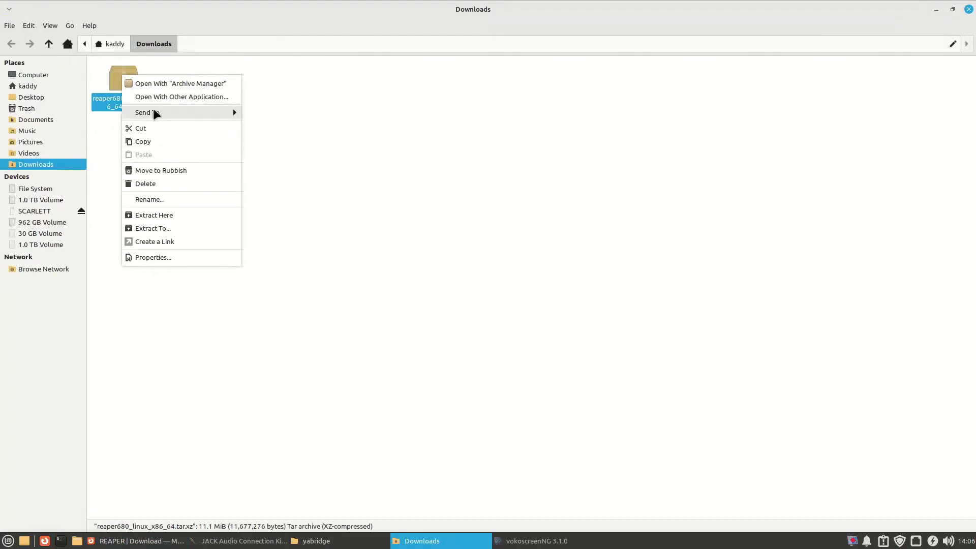
left_click(154, 215)
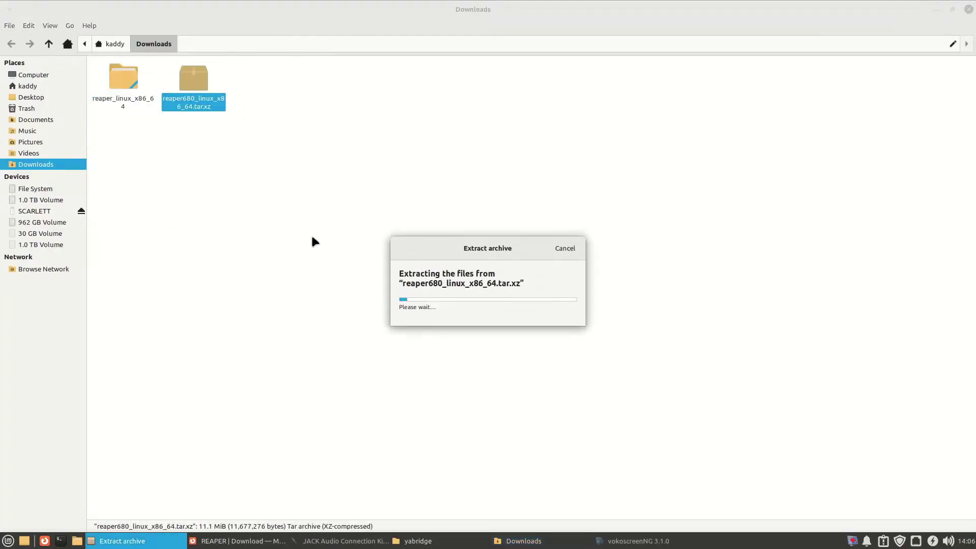
Launch the reaper executable from reaper_linux_x86_64/REAPER.
double_click(122, 81)
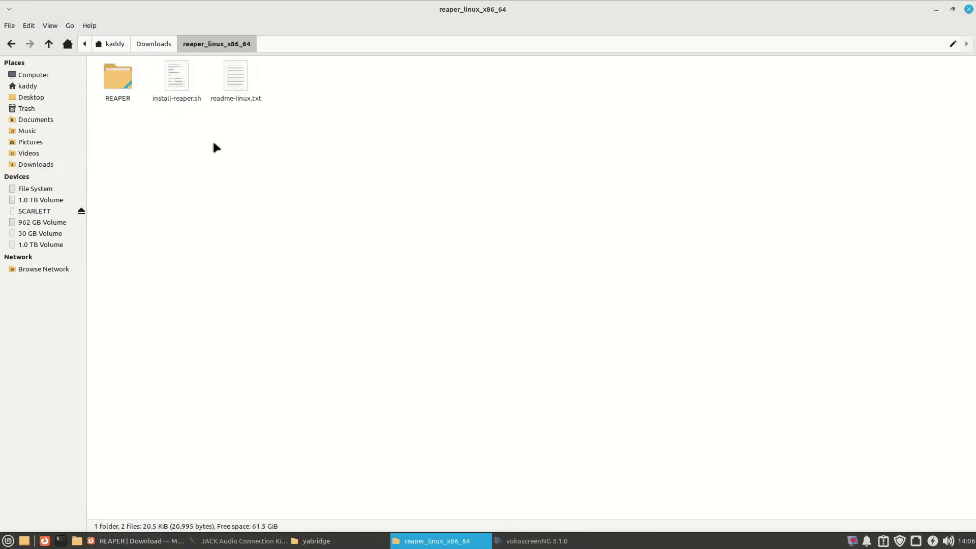
double_click(116, 77)
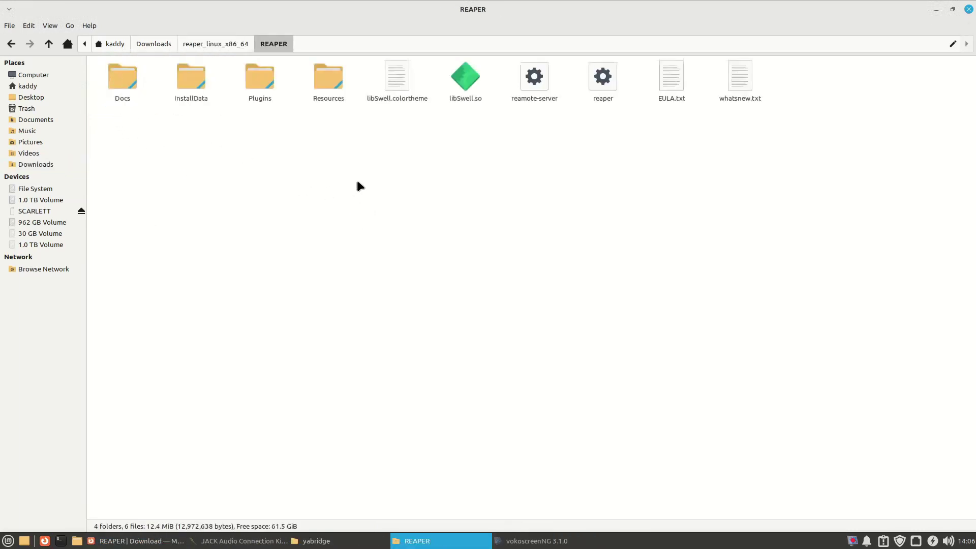
double_click(600, 79)
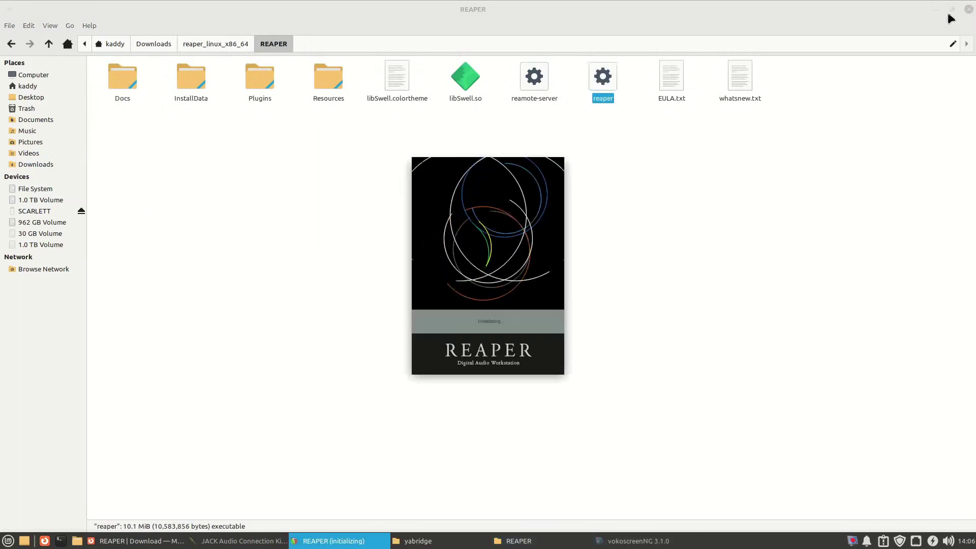
Let REAPER's first-launch VST scan finish and dismiss the licence notice with Still Evaluating.
left_click(968, 9)
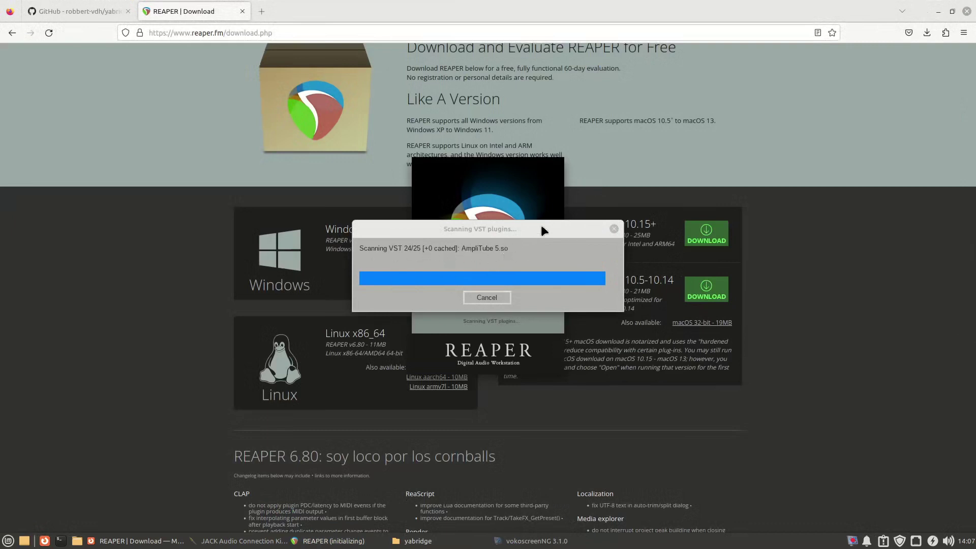
left_click_drag(543, 230, 544, 134)
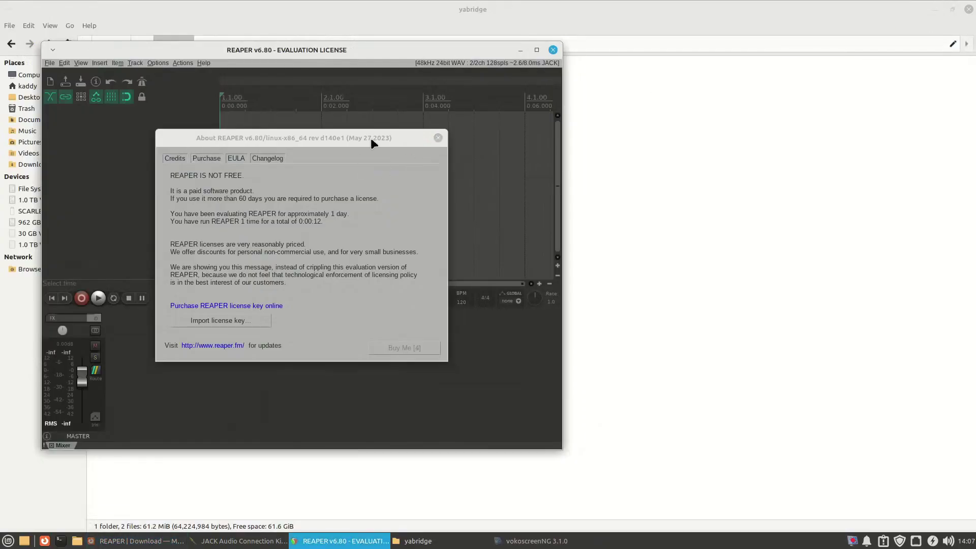
left_click_drag(371, 138, 550, 114)
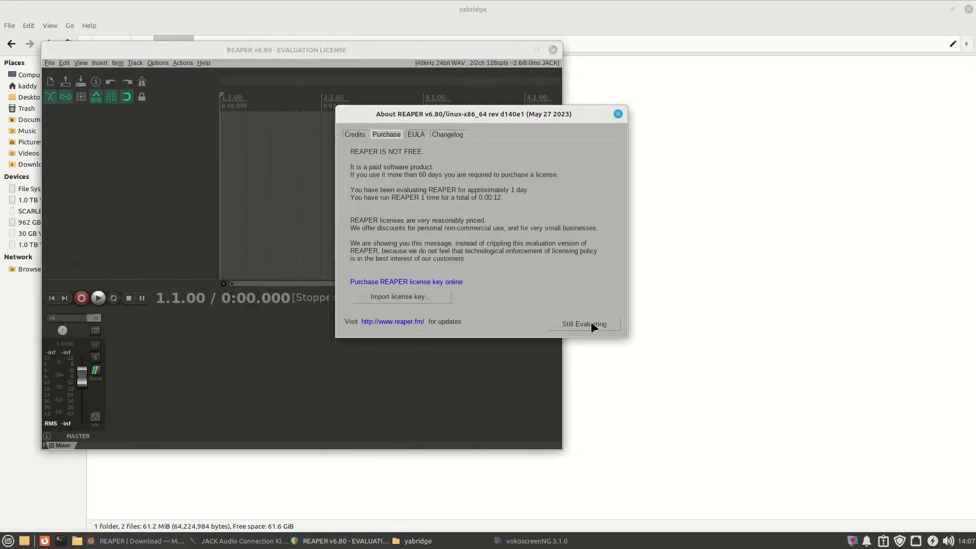
left_click(593, 324)
left_click_drag(405, 53, 624, 60)
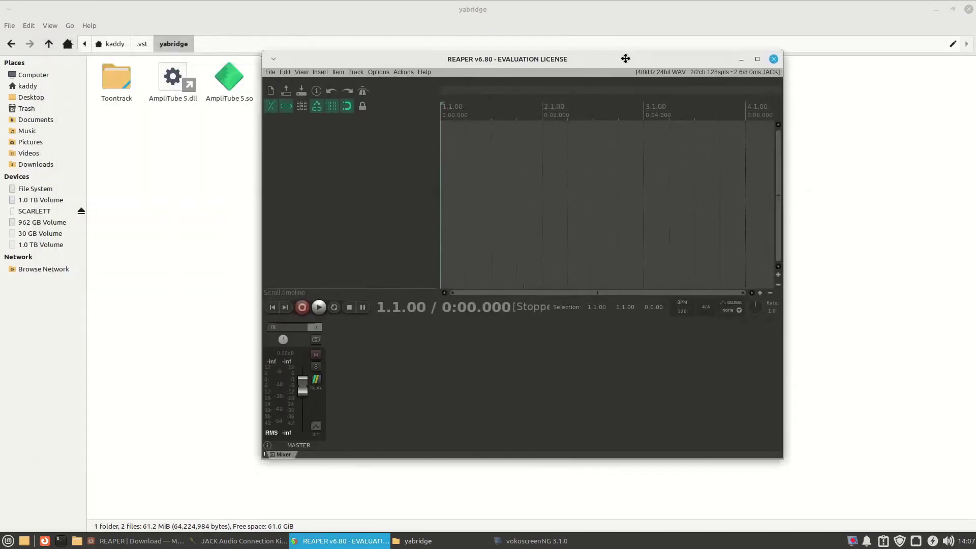
Maximize REAPER and insert a new track, Track 1.
left_click(755, 57)
left_click(93, 23)
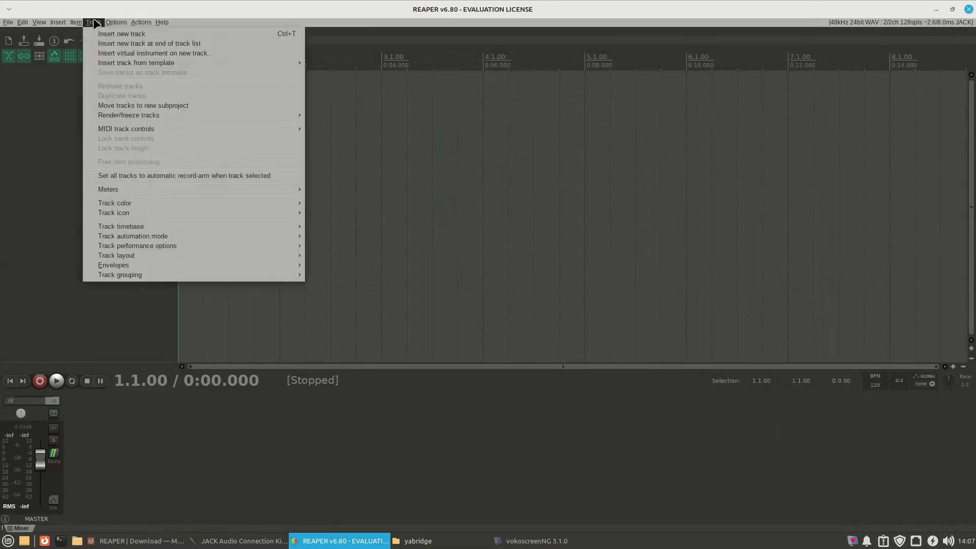
left_click(100, 33)
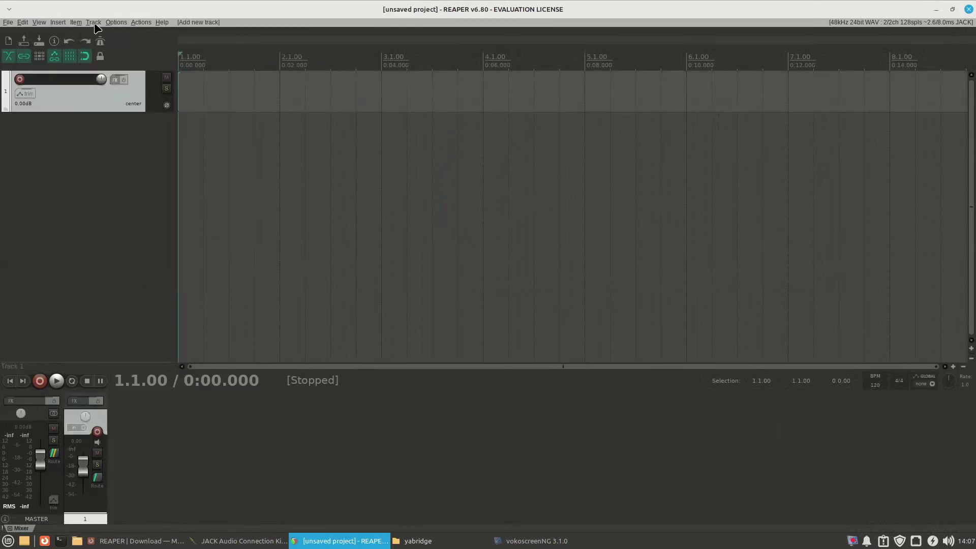
Record-arm Track 1 and load the AmpliTube 5 VST as its effect, dismissing the authorization notice.
left_click(20, 79)
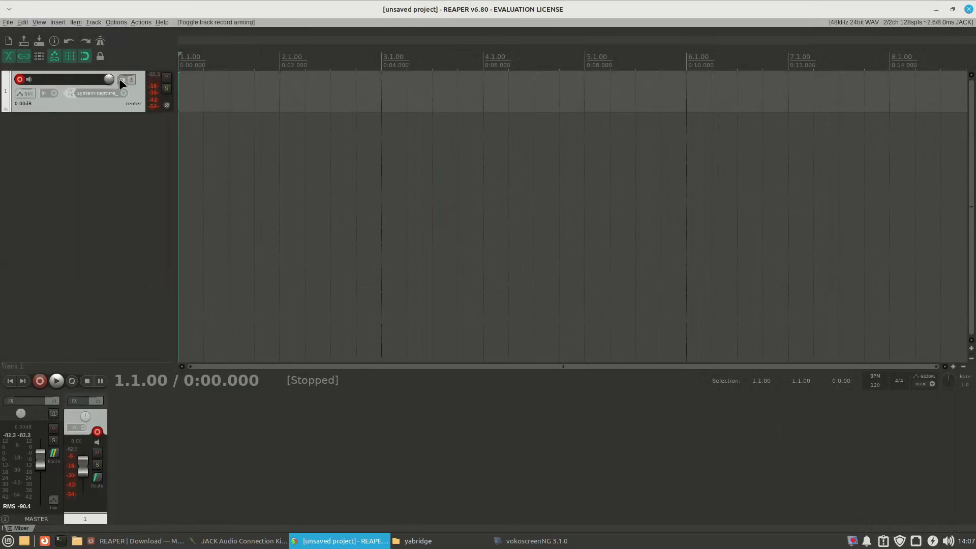
left_click(122, 80)
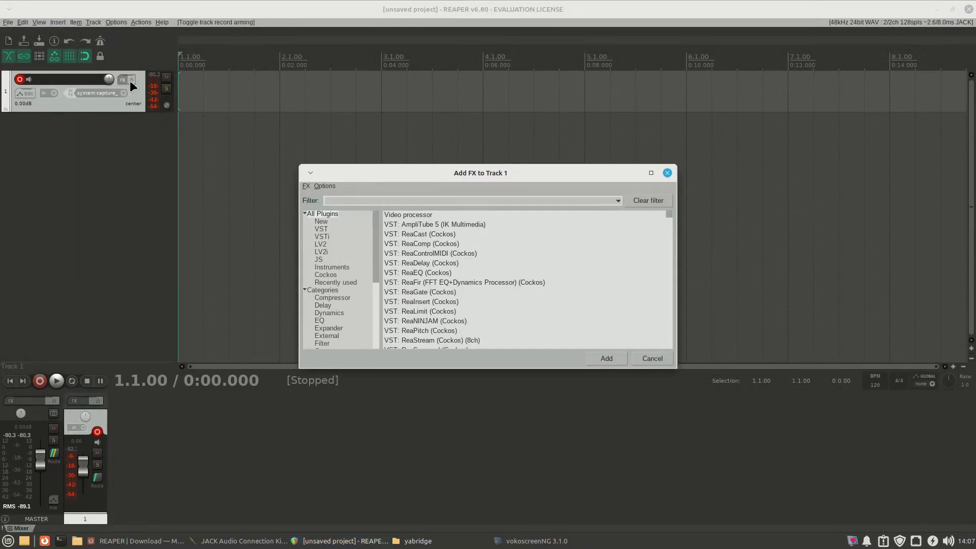
left_click(428, 224)
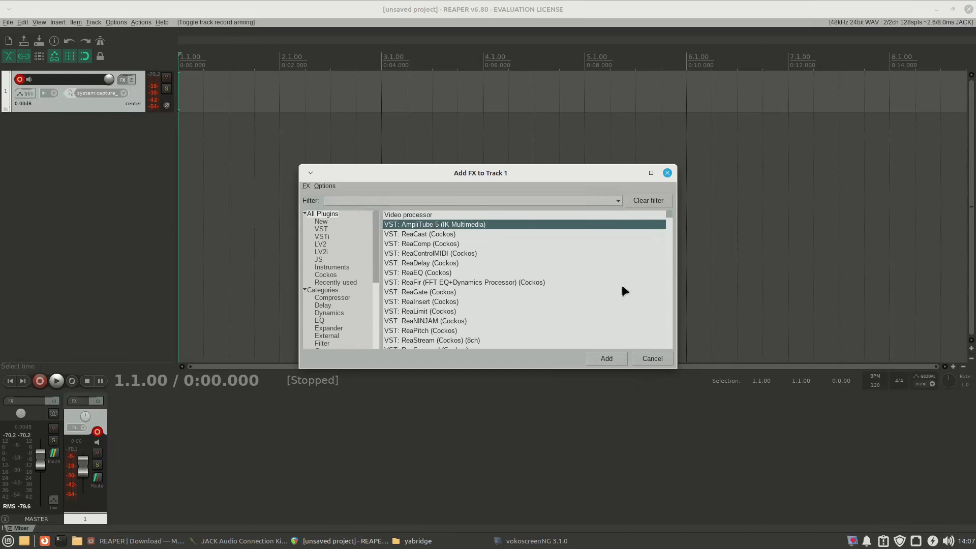
key("Return")
left_click(465, 300)
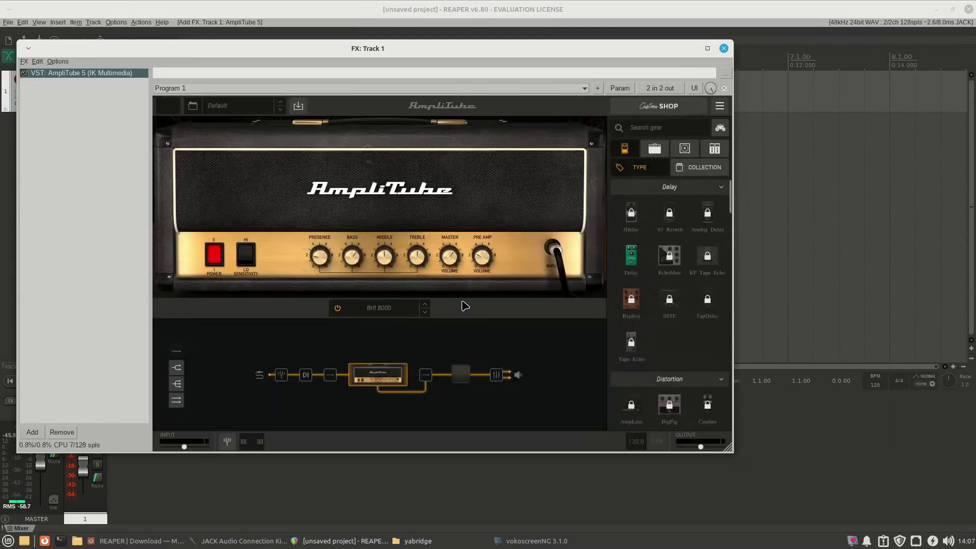
left_click_drag(477, 53, 621, 64)
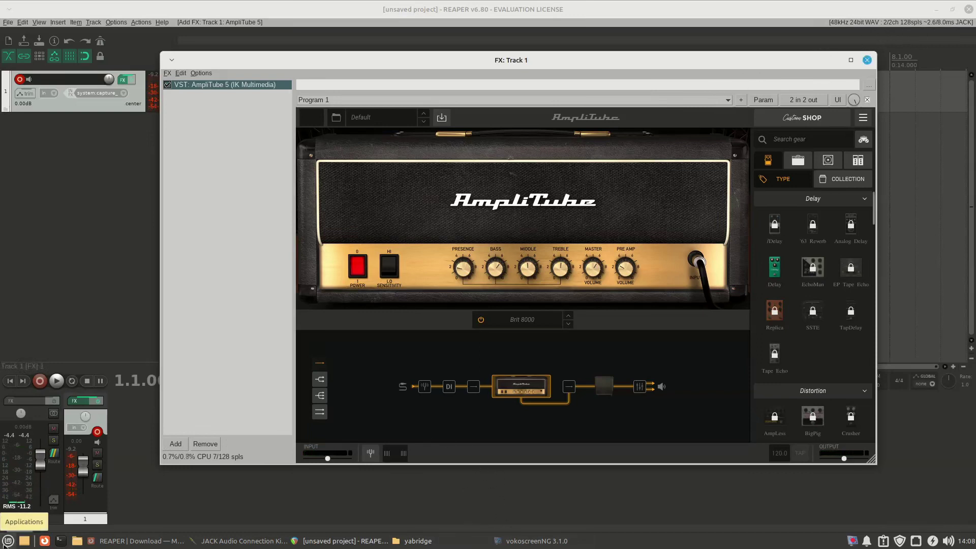
Launch Ardour by searching 'ardo' in the applications menu.
left_click(7, 540)
type("a")
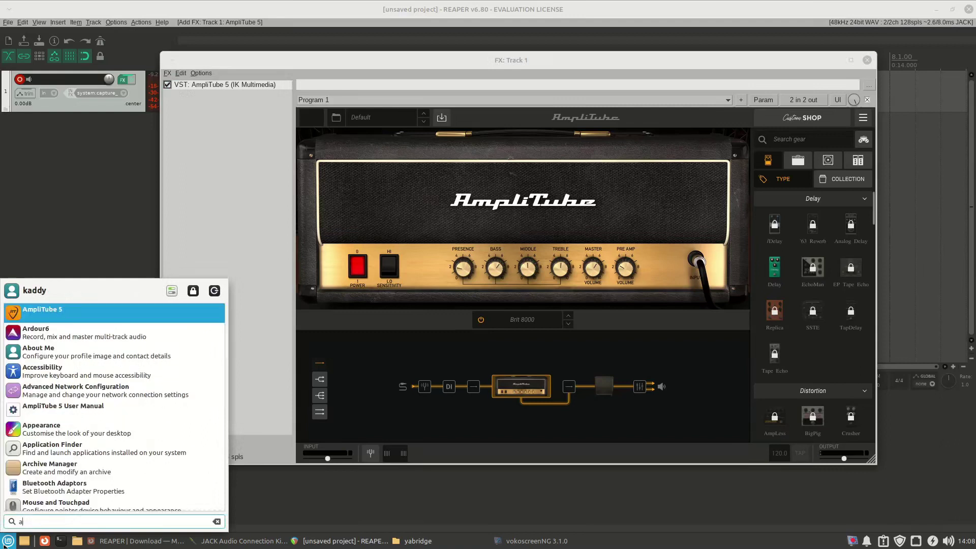
type("rdo")
key("Return")
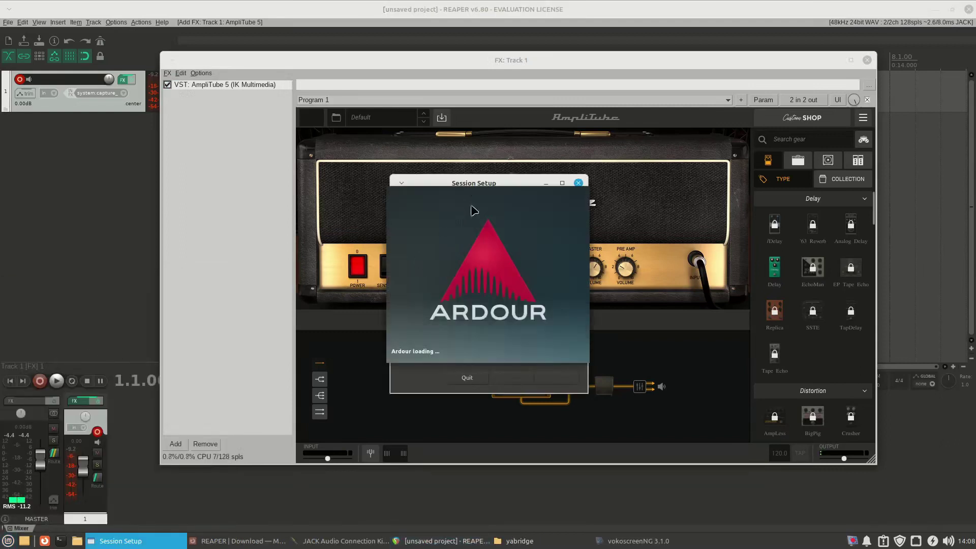
Create a new Ardour session named amplitube-test.
left_click_drag(493, 182, 308, 130)
left_click(316, 162)
type("amplitube-test")
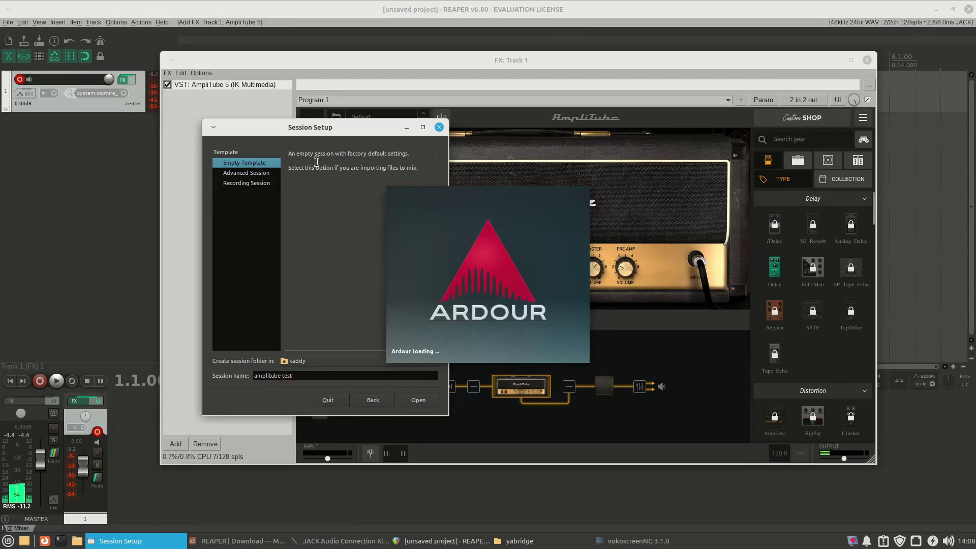
key("Return")
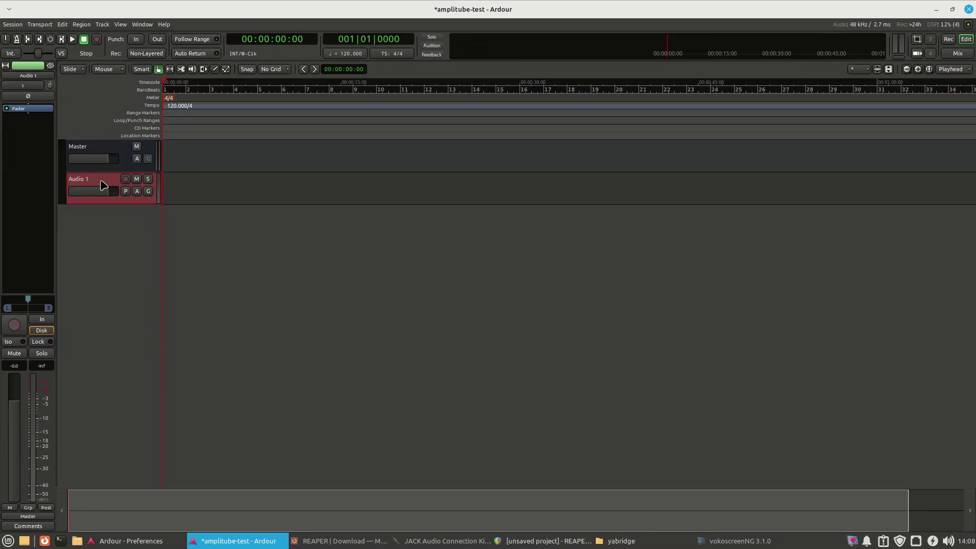
Route REAPER's out1 into Audio 1's input from the Other tab.
right_click(98, 179)
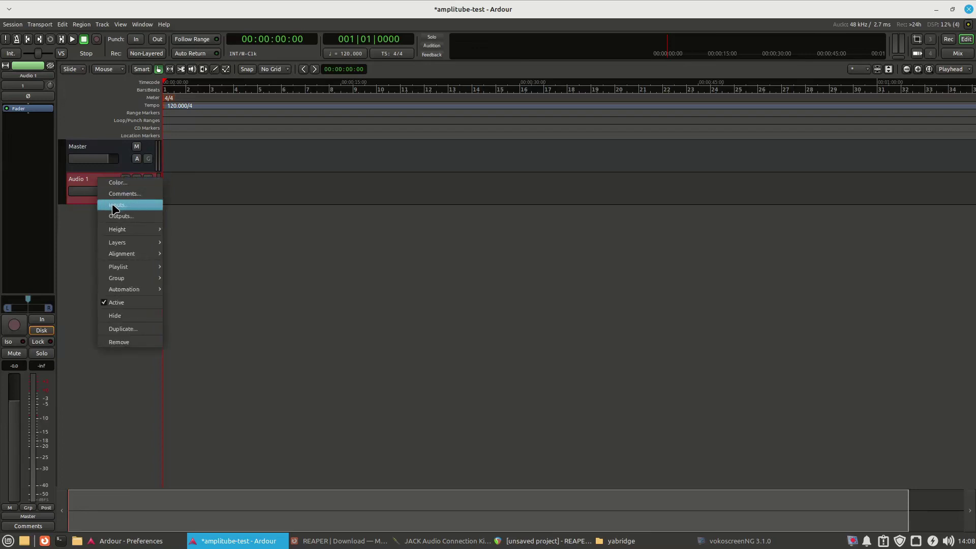
left_click(117, 206)
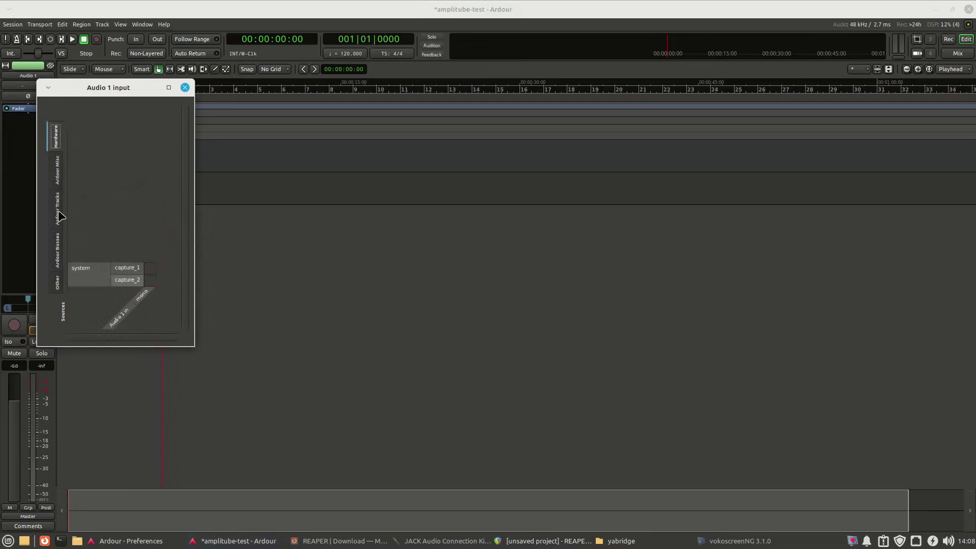
left_click(58, 285)
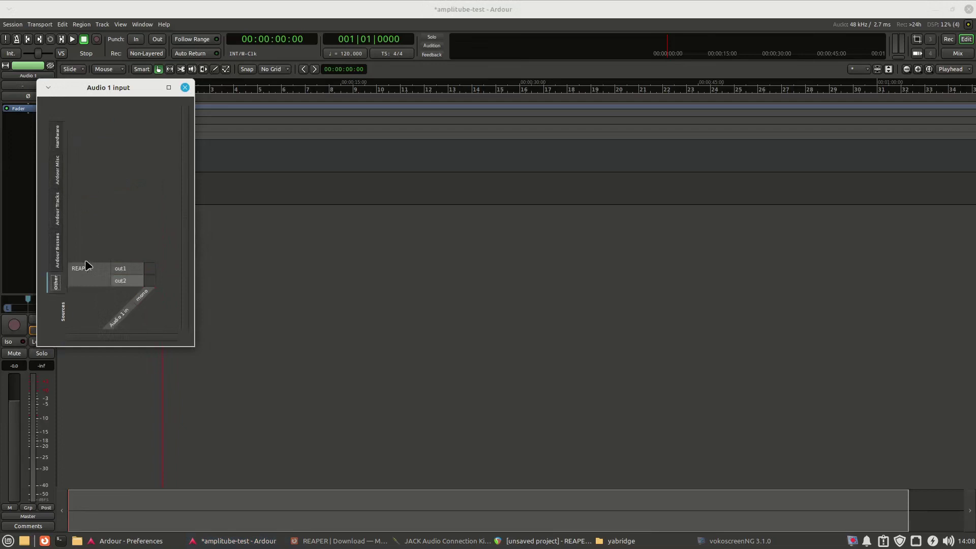
left_click(150, 269)
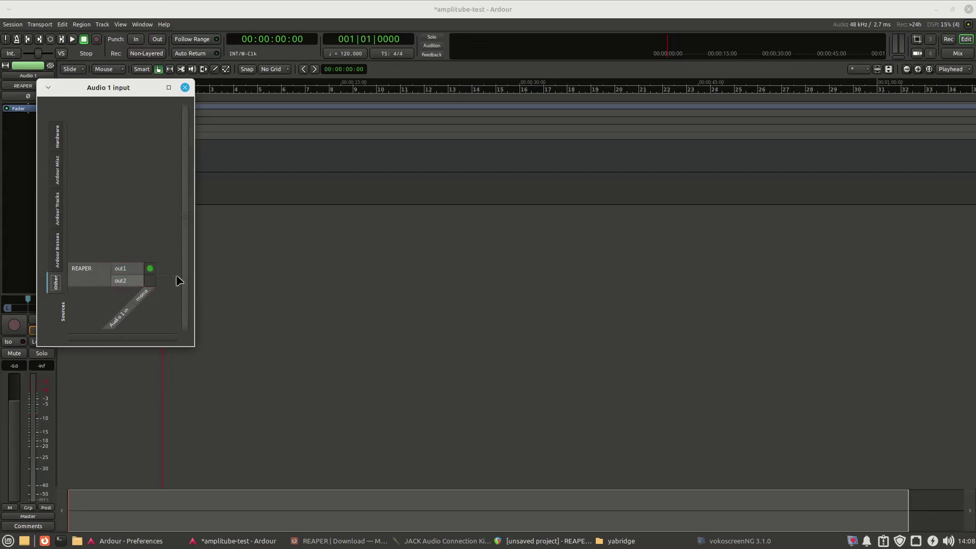
left_click(185, 87)
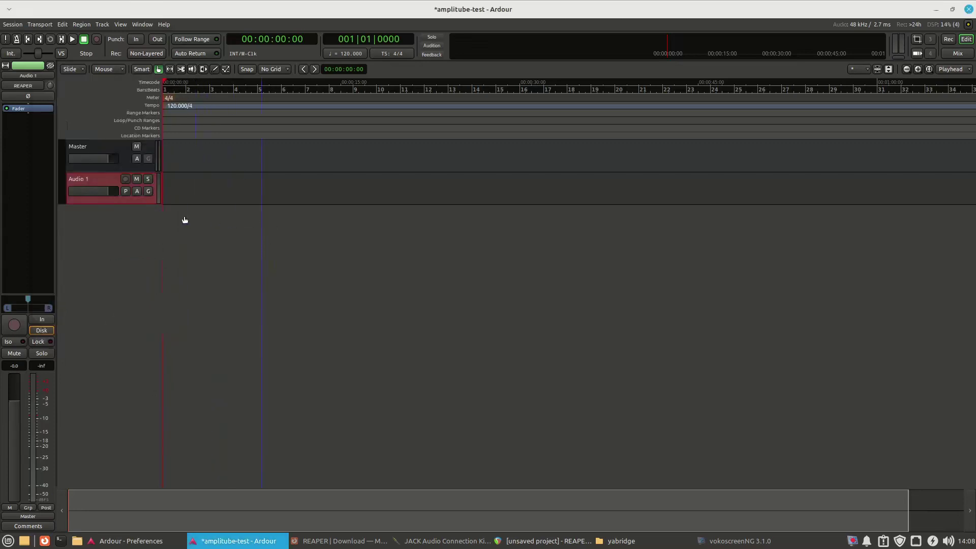
Arm Audio 1 for recording and switch over to REAPER.
left_click(125, 179)
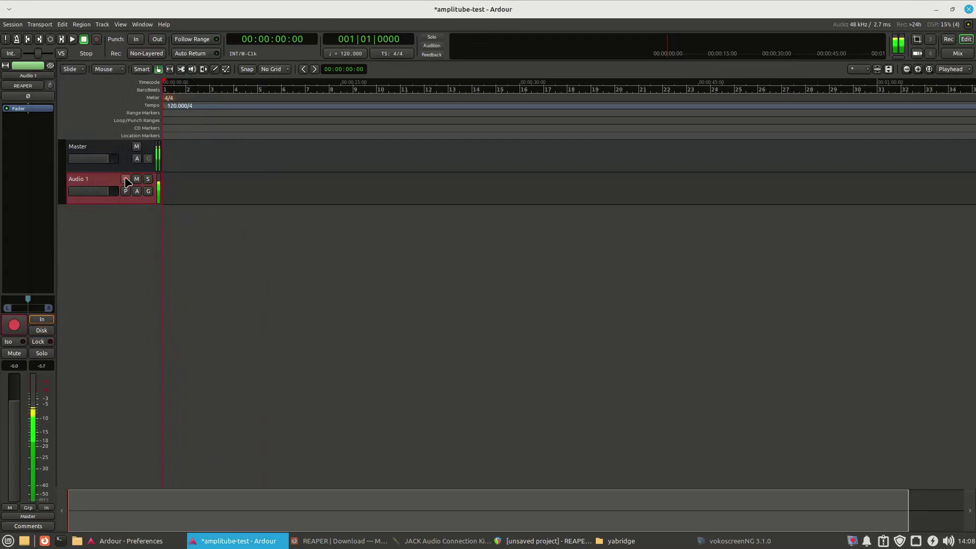
left_click(125, 179)
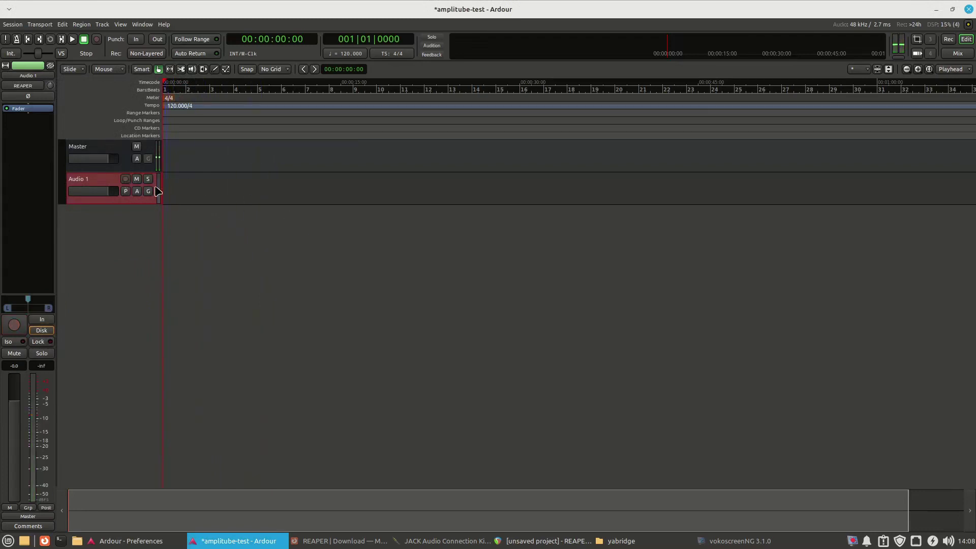
left_click(124, 181)
key("alt+Tab")
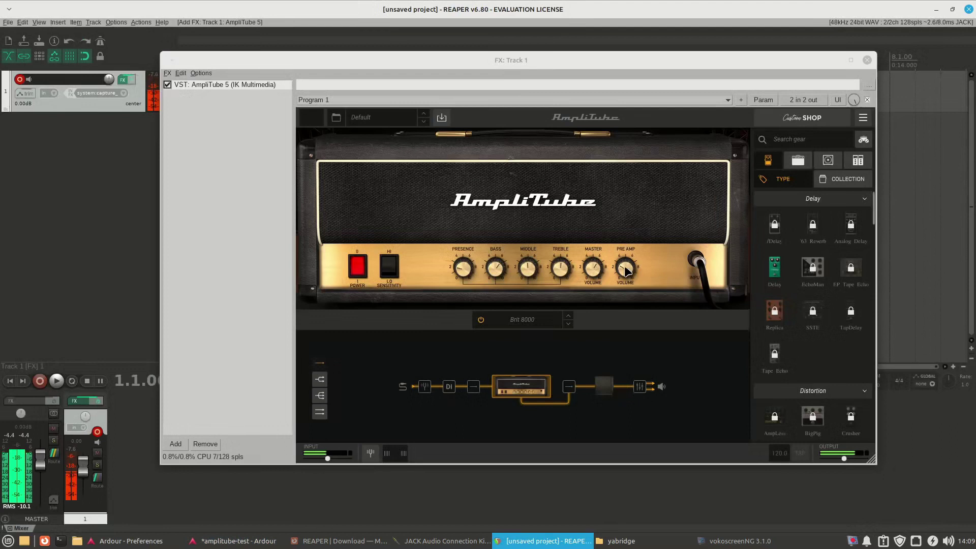
Adjust the AmpliTube Pre Amp volume in REAPER, then return to the Ardour session.
left_click(626, 271)
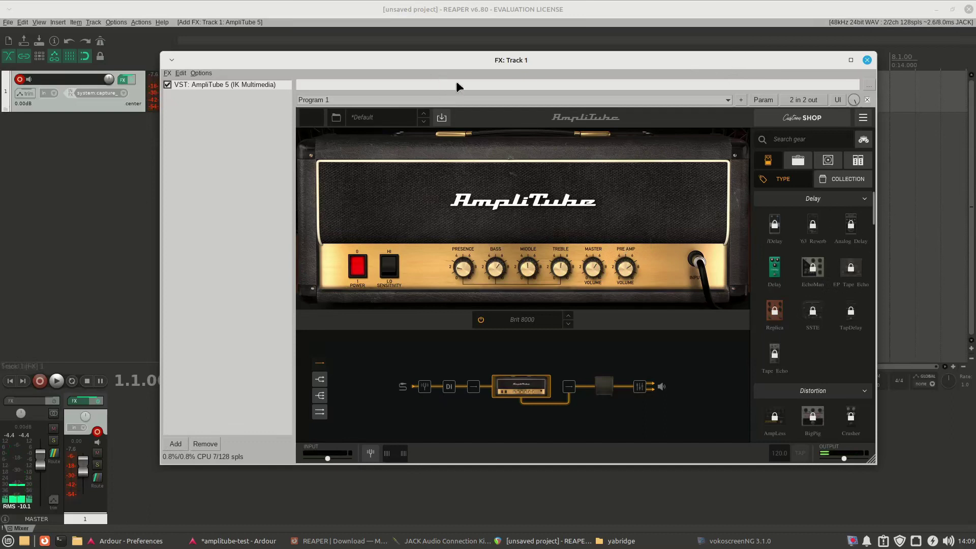
left_click_drag(544, 60, 595, 42)
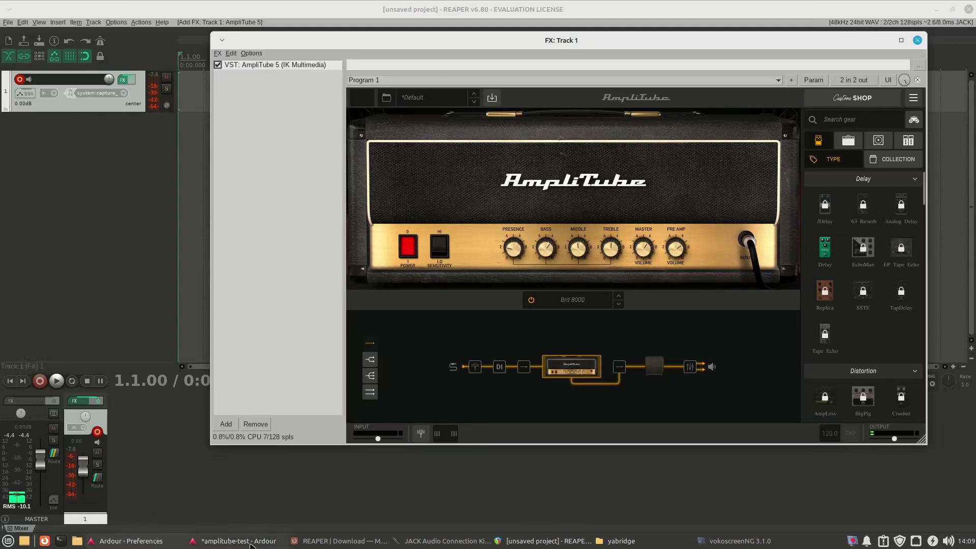
left_click(222, 542)
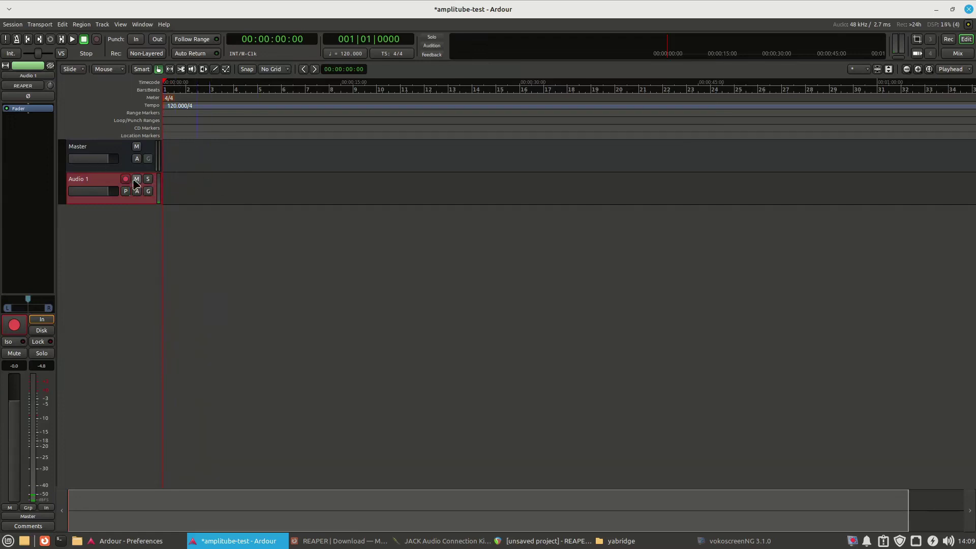
left_click(125, 179)
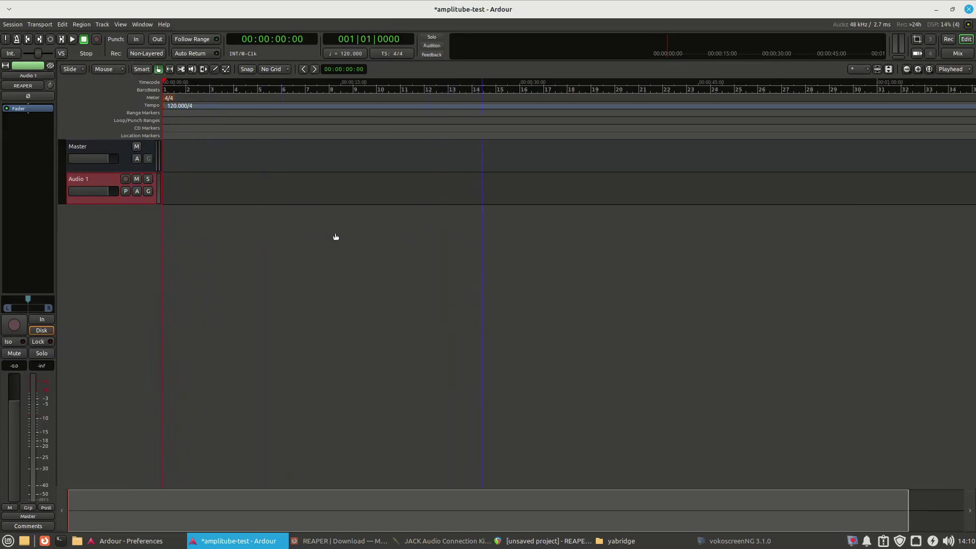
left_click(125, 179)
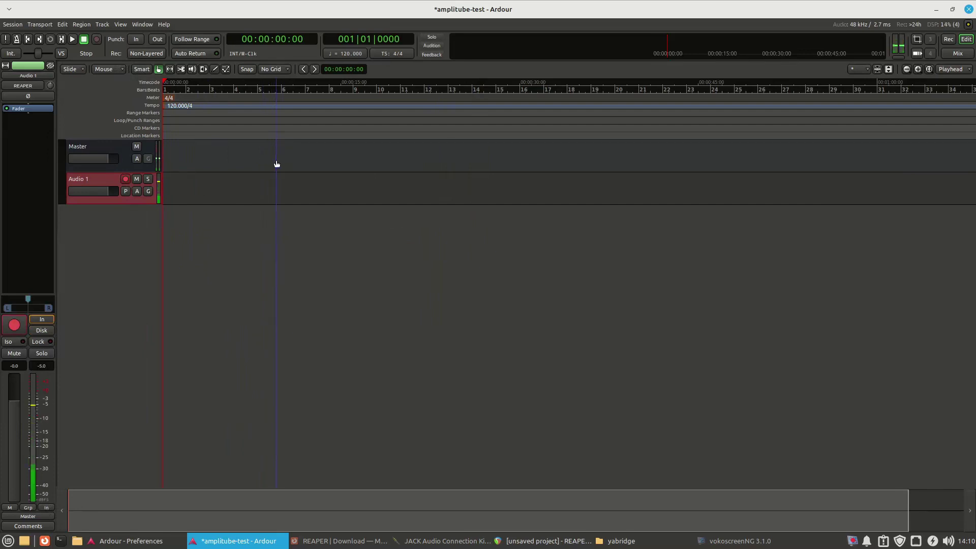
Disconnect Audio 1's left and right outputs from the Master bus inputs.
left_click(126, 180)
right_click(105, 184)
left_click(125, 218)
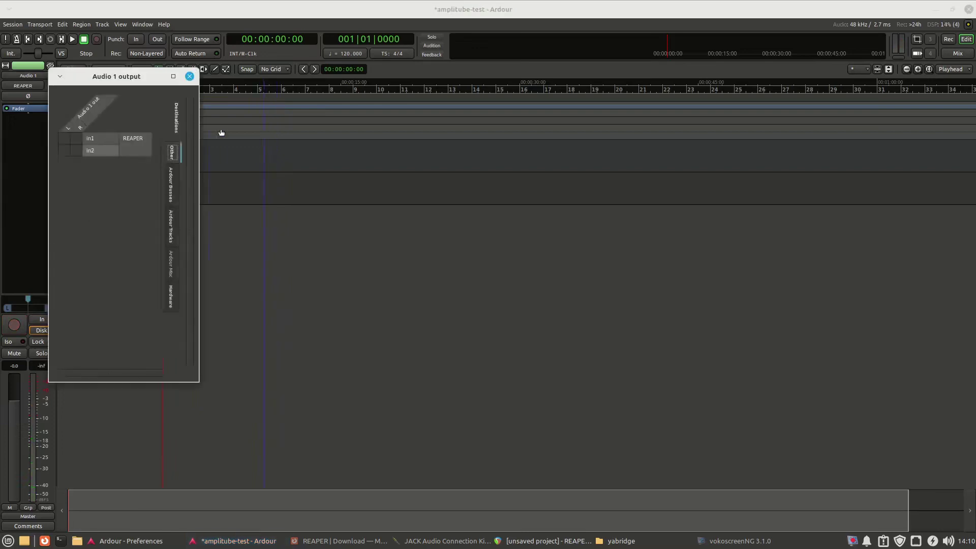
left_click(170, 186)
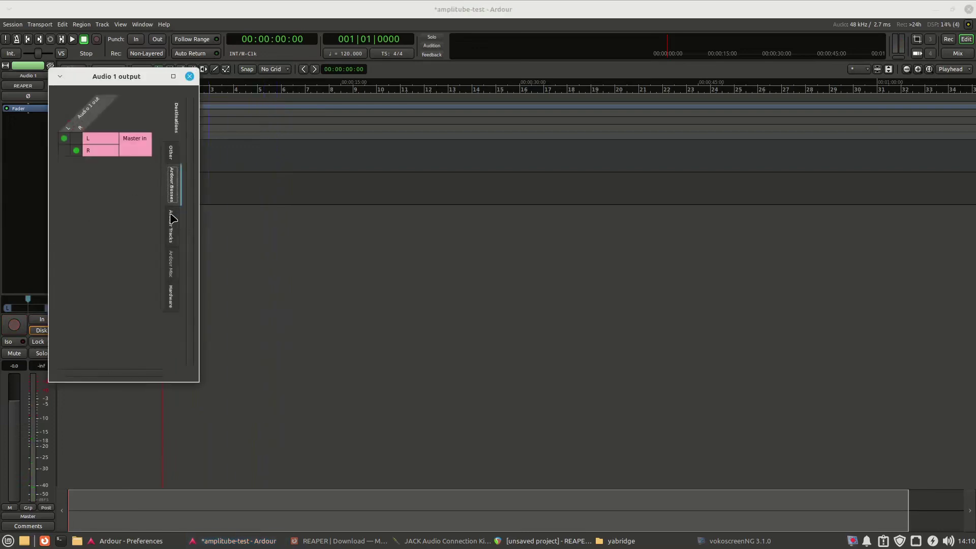
left_click(75, 150)
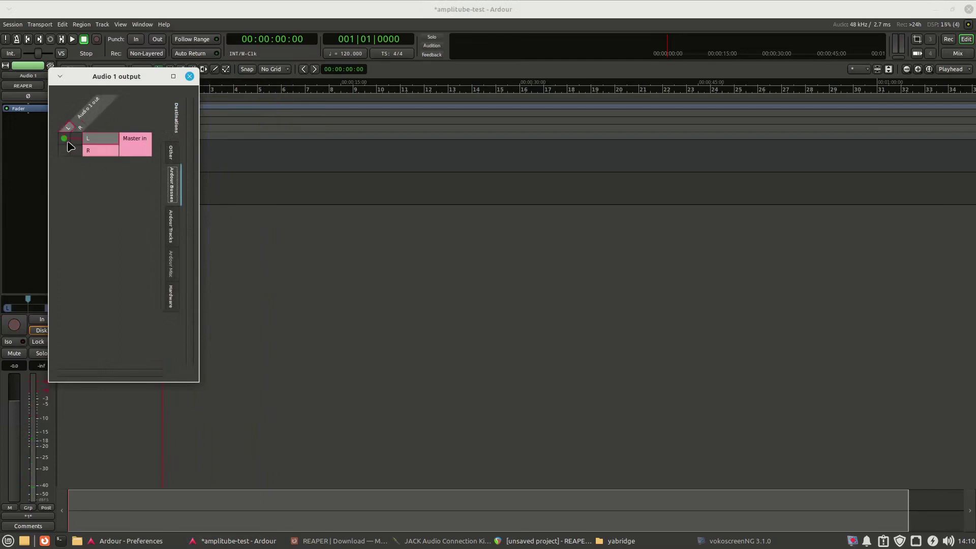
left_click(64, 138)
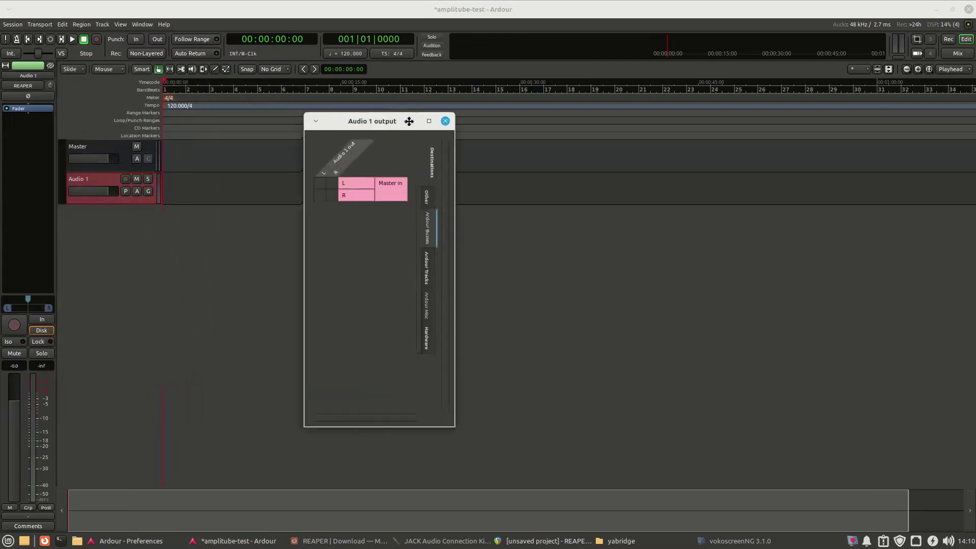
Re-arm Audio 1 for recording.
left_click(124, 179)
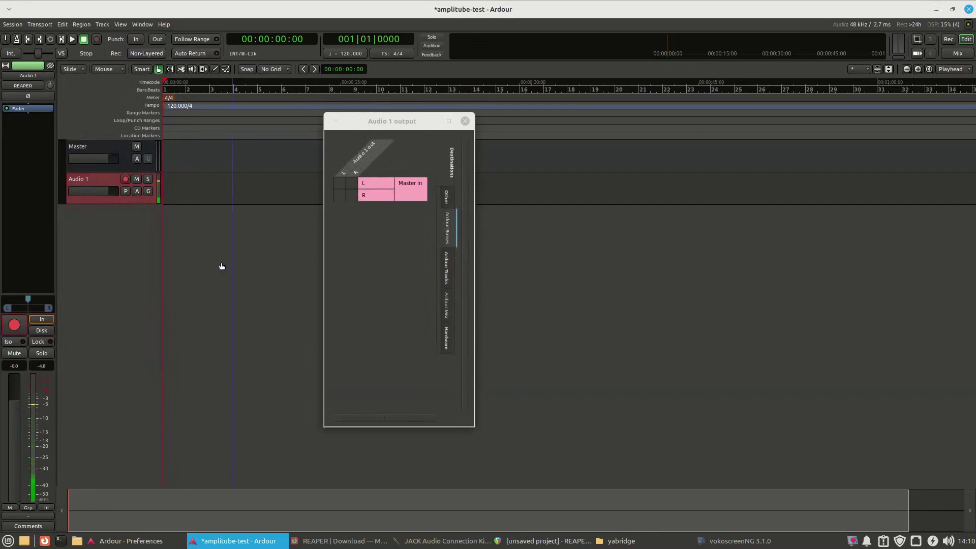
left_click(187, 251)
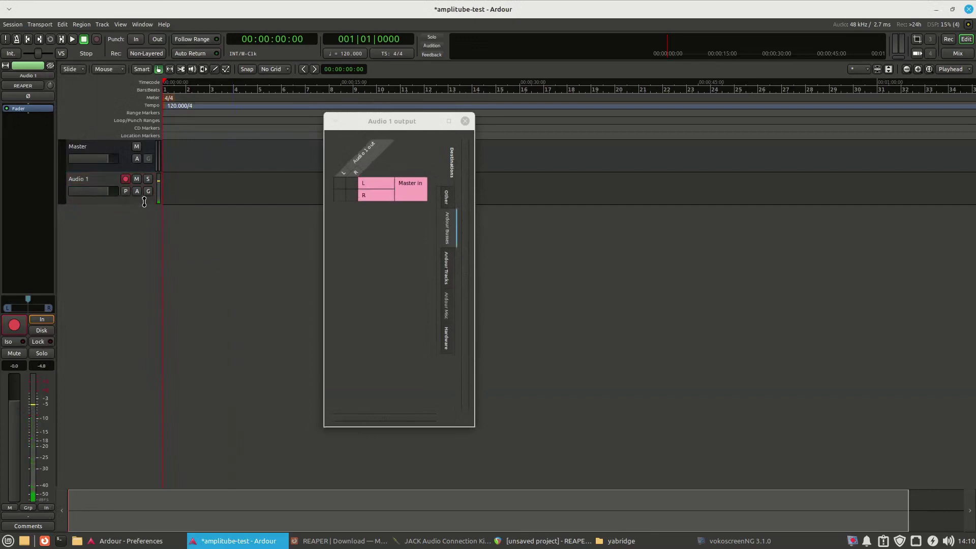
left_click(126, 181)
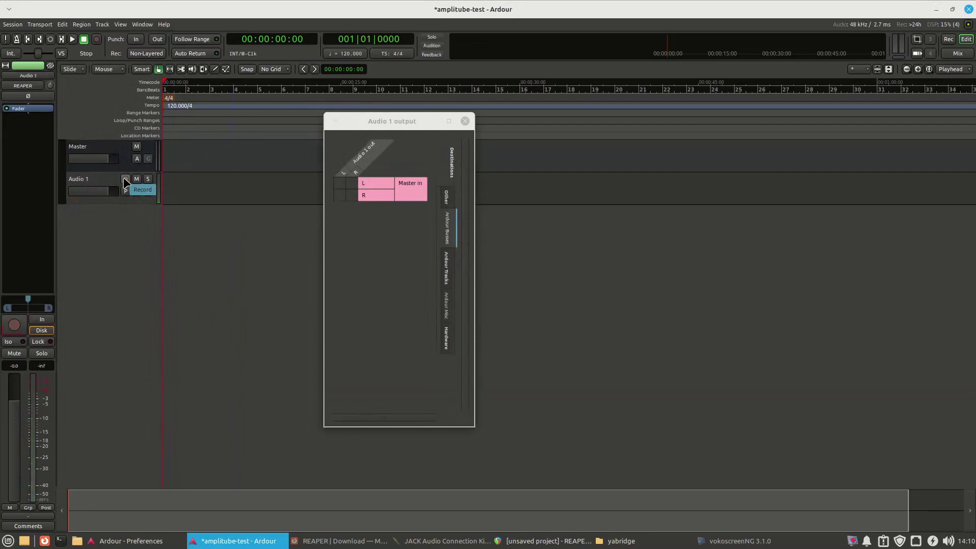
left_click(125, 181)
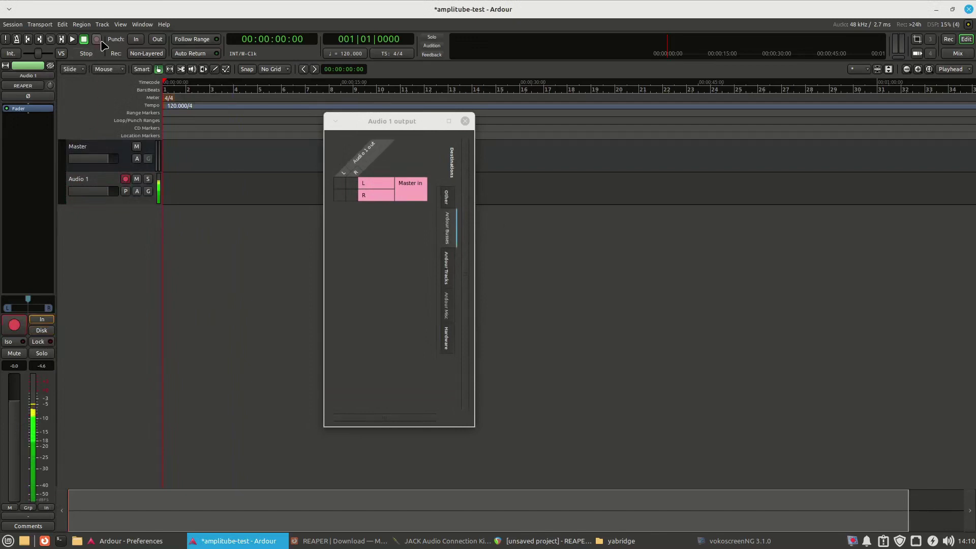
Record a short take on Audio 1, then stop the transport.
left_click(73, 40)
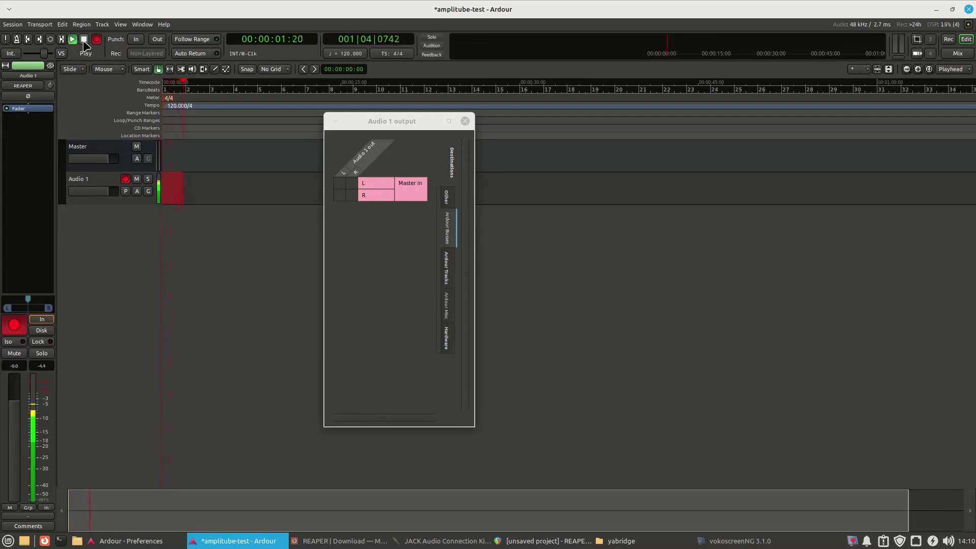
left_click(84, 40)
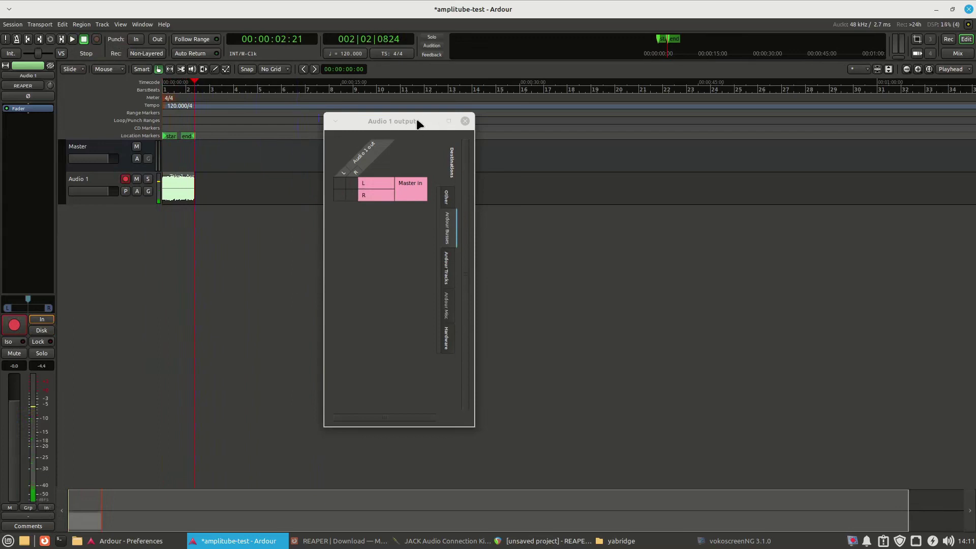
left_click_drag(417, 124, 493, 124)
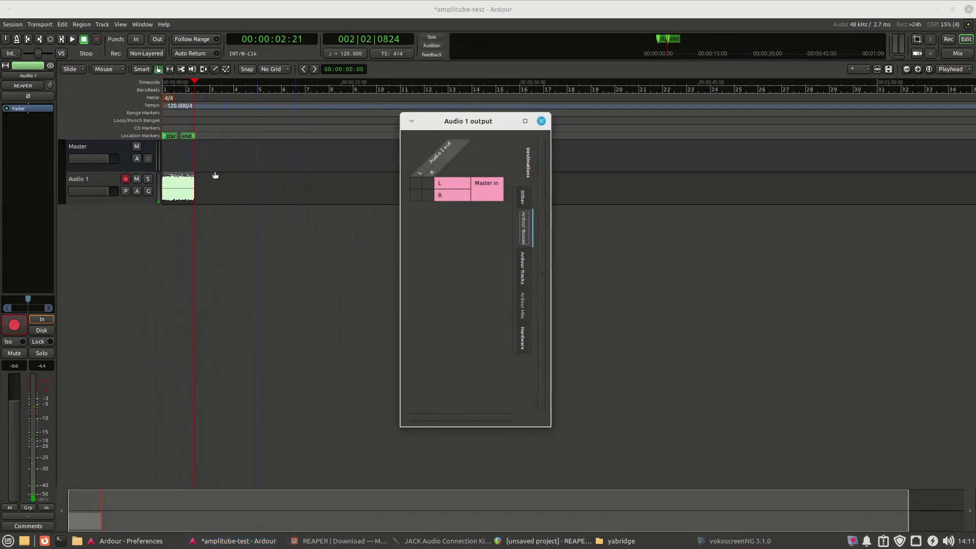
left_click(184, 90)
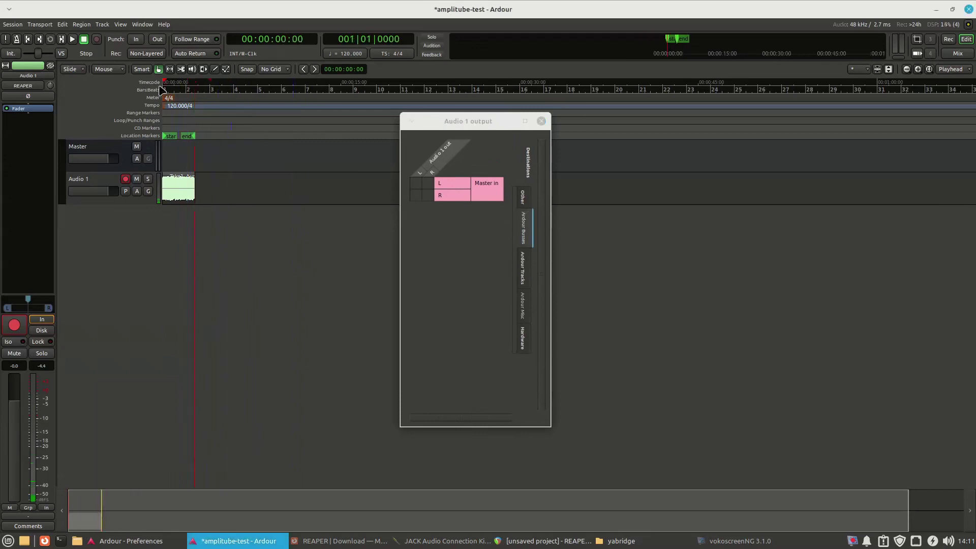
Reconnect Audio 1's L and R outputs to Master and play the take from the start.
left_click(416, 183)
left_click(428, 195)
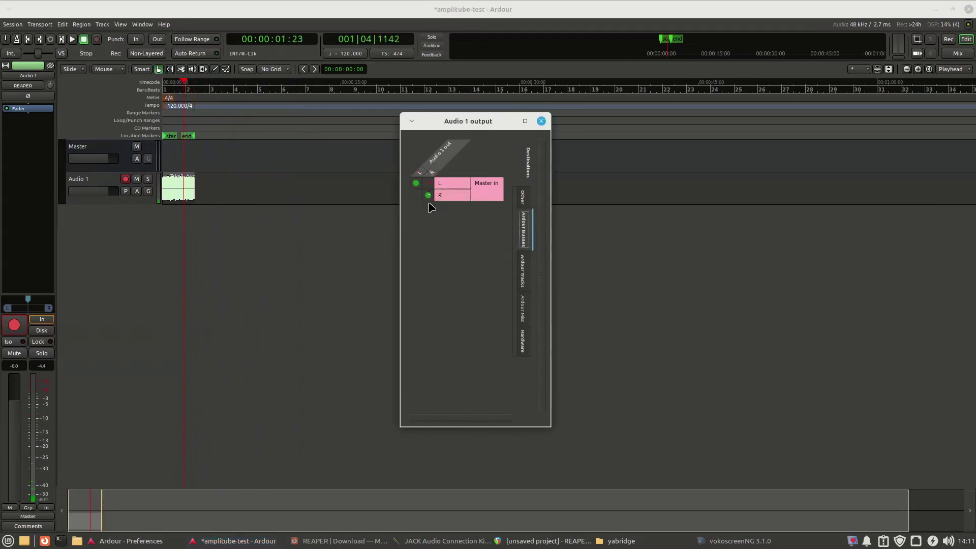
left_click(237, 93)
key("Home")
key("space")
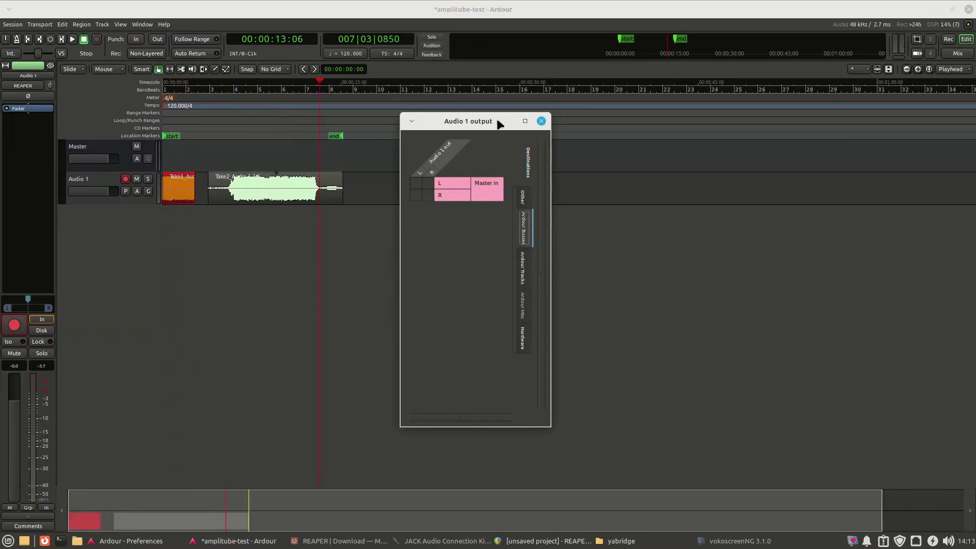
left_click_drag(501, 125, 472, 102)
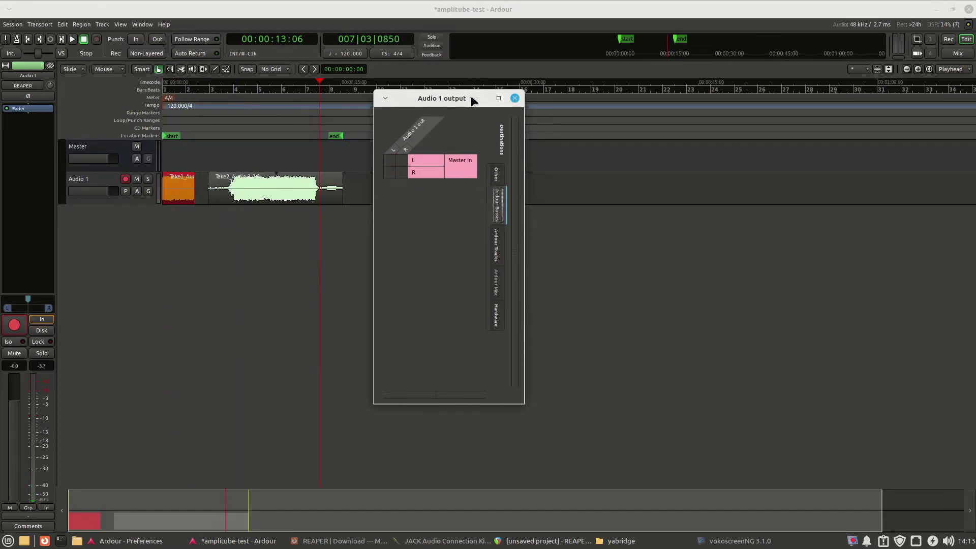
left_click_drag(473, 100, 561, 118)
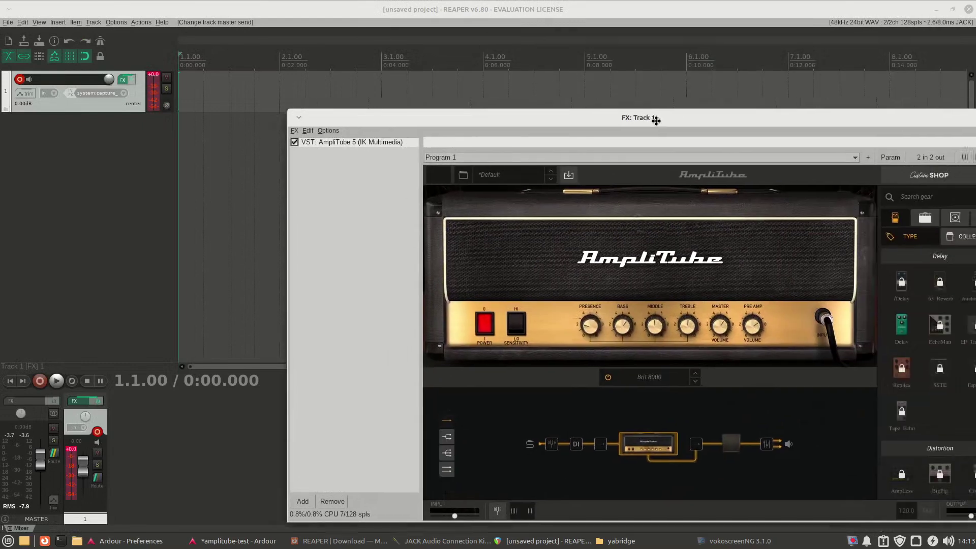
left_click_drag(654, 120, 488, 52)
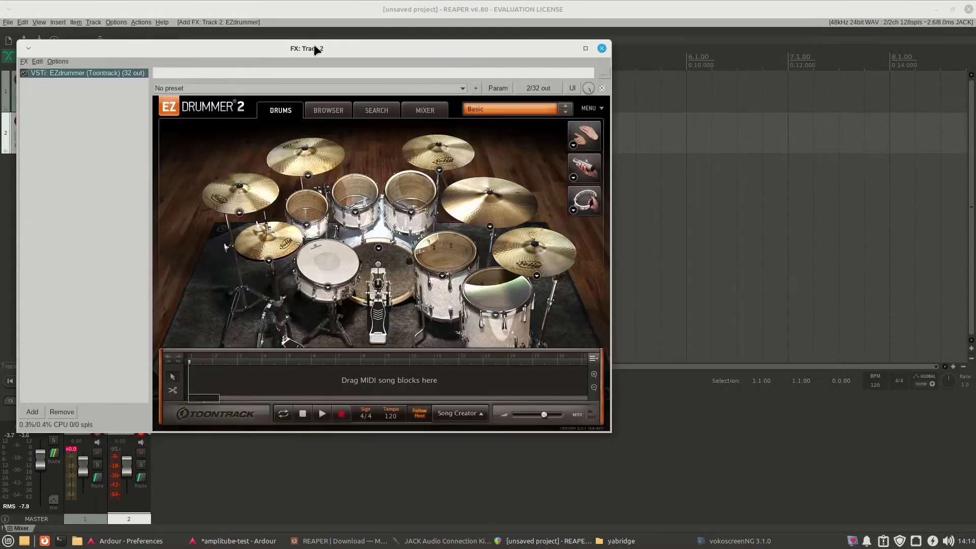
Audition the snare and floor tom pads in EZdrummer on track 2.
left_click_drag(316, 49, 460, 47)
left_click(483, 258)
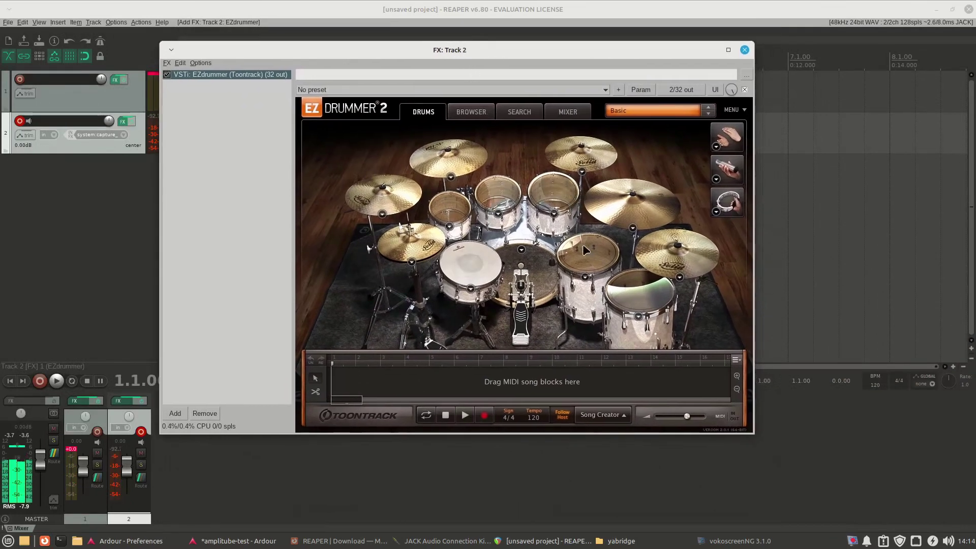
left_click(642, 289)
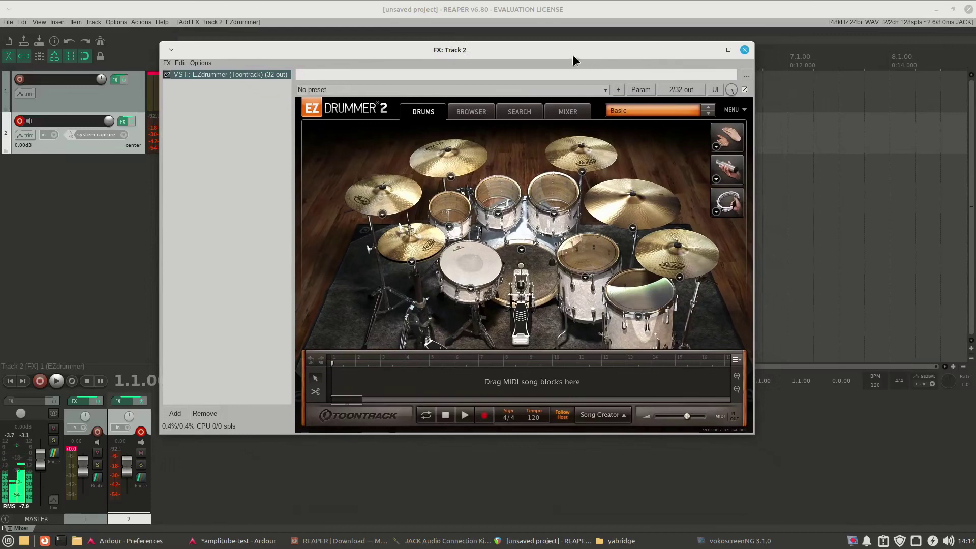
left_click_drag(573, 57, 685, 76)
left_click(127, 102)
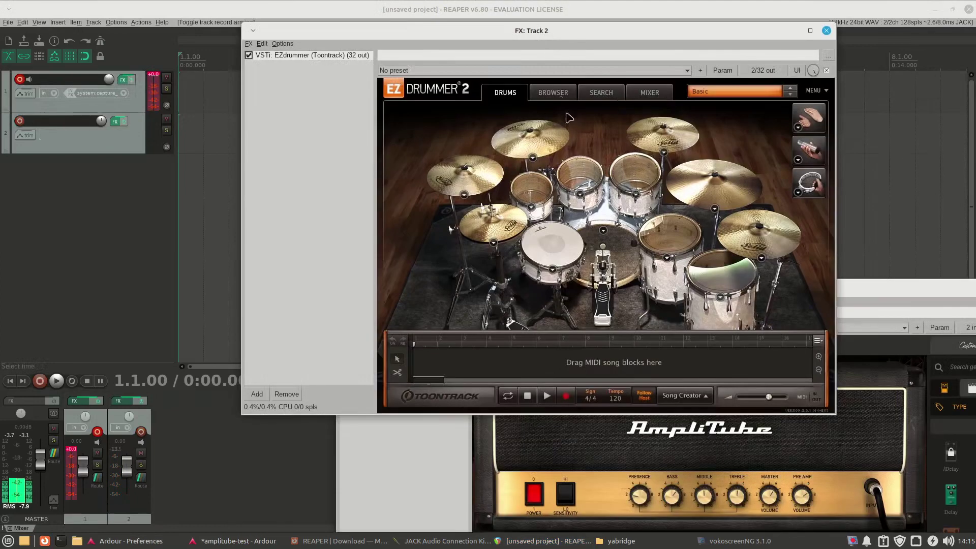
Add the Halftime Pushy Rock 135 BPM groove to EZdrummer's song track at bar 1.
left_click(550, 94)
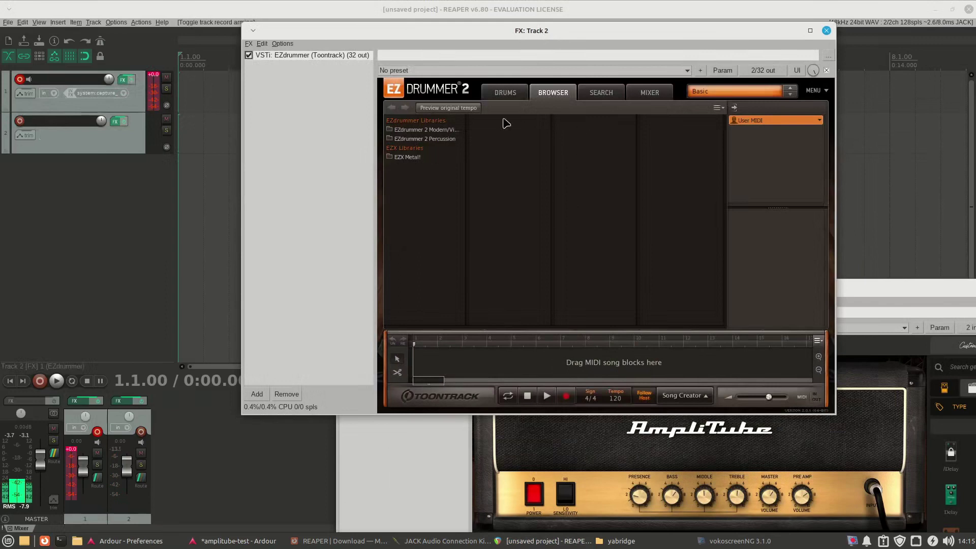
left_click(501, 94)
left_click(592, 94)
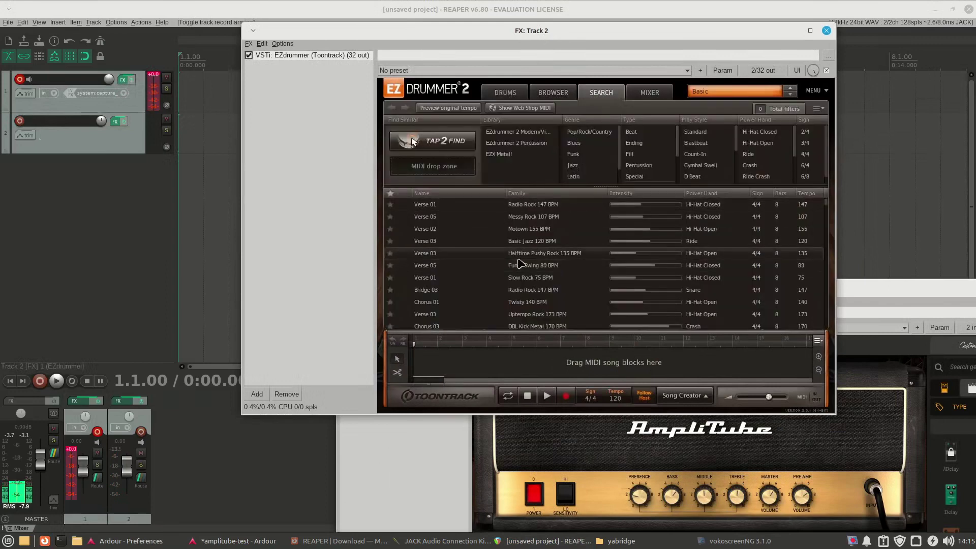
left_click_drag(530, 257, 496, 376)
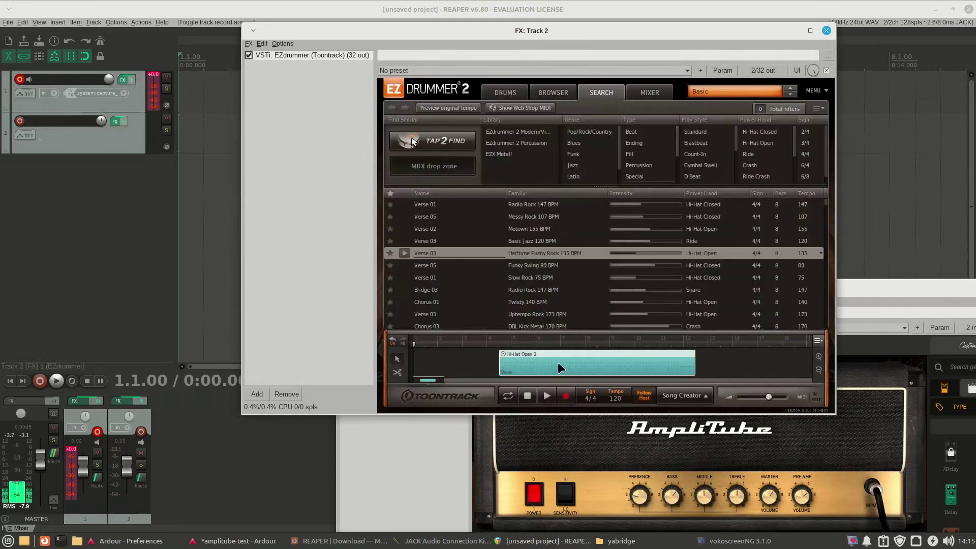
left_click_drag(561, 367, 443, 369)
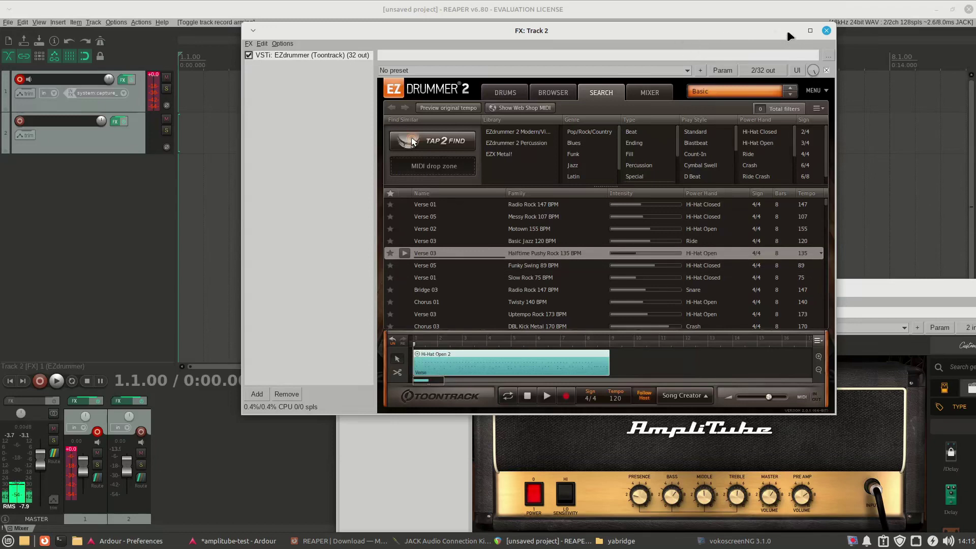
Place the groove on REAPER track 2 as MIDI, play it, and close EZdrummer.
left_click_drag(790, 35, 921, 40)
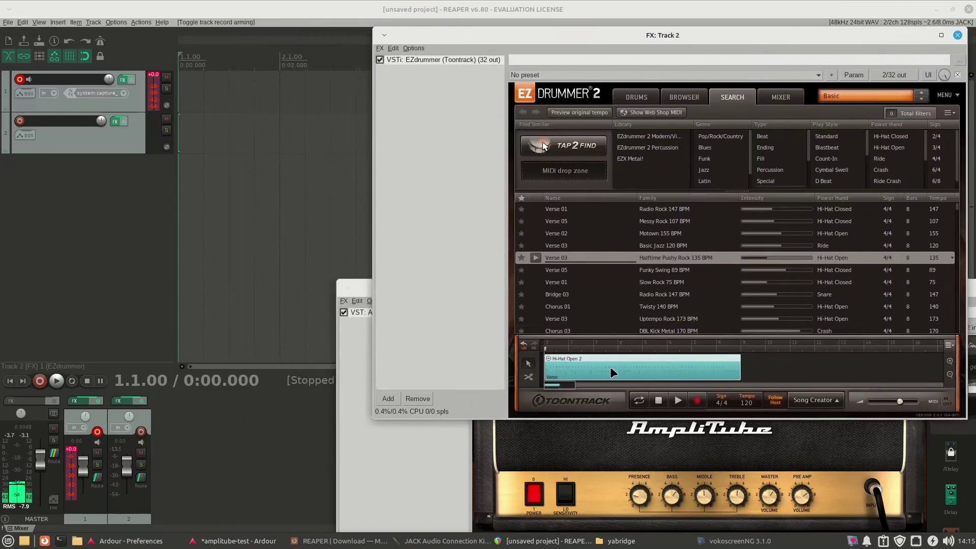
left_click_drag(608, 374, 287, 139)
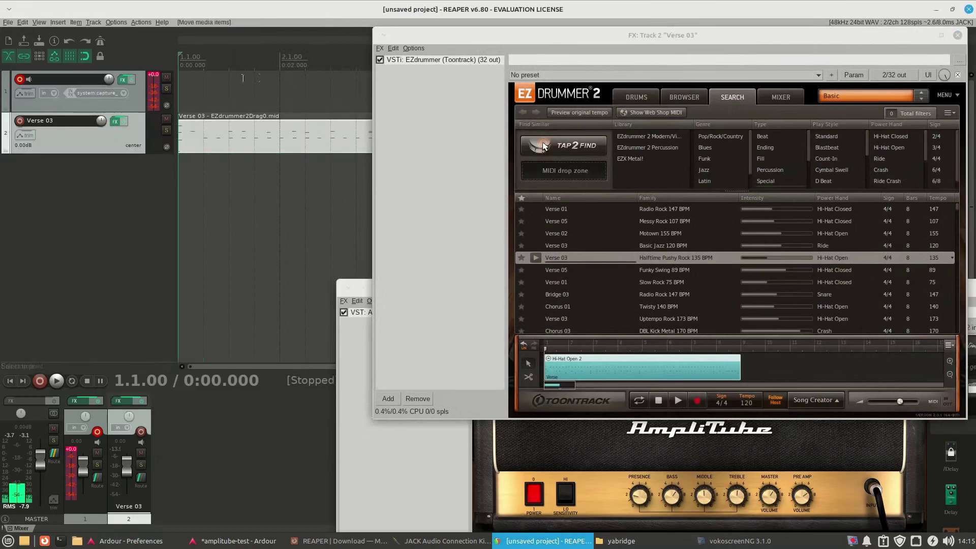
key("space")
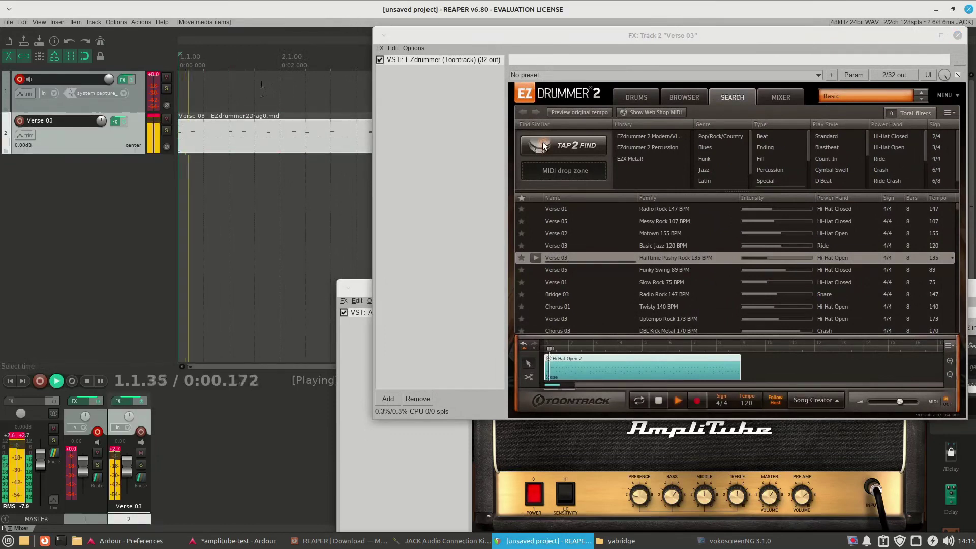
left_click(957, 35)
Record a guitar take on track 1, dismissing the AmpliTube authorization notice.
key("space")
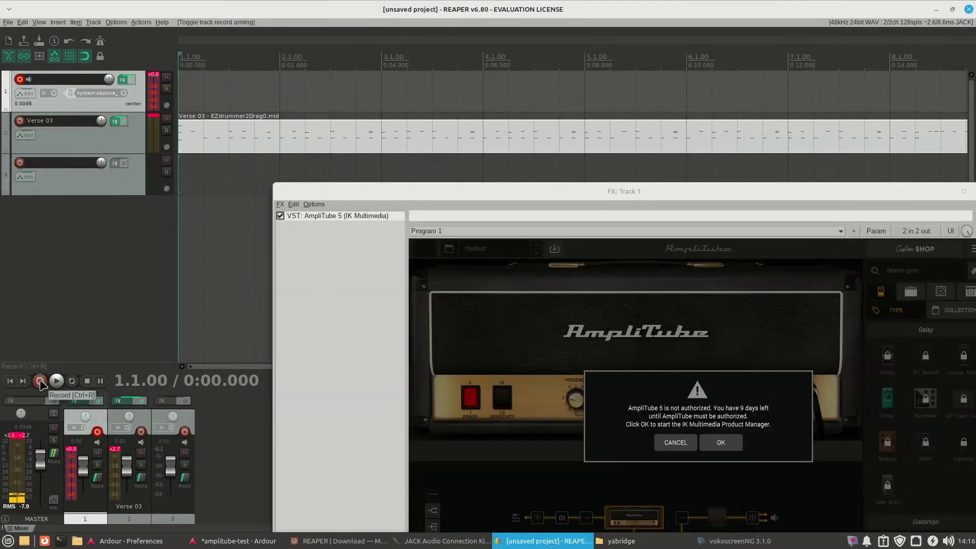
left_click(39, 381)
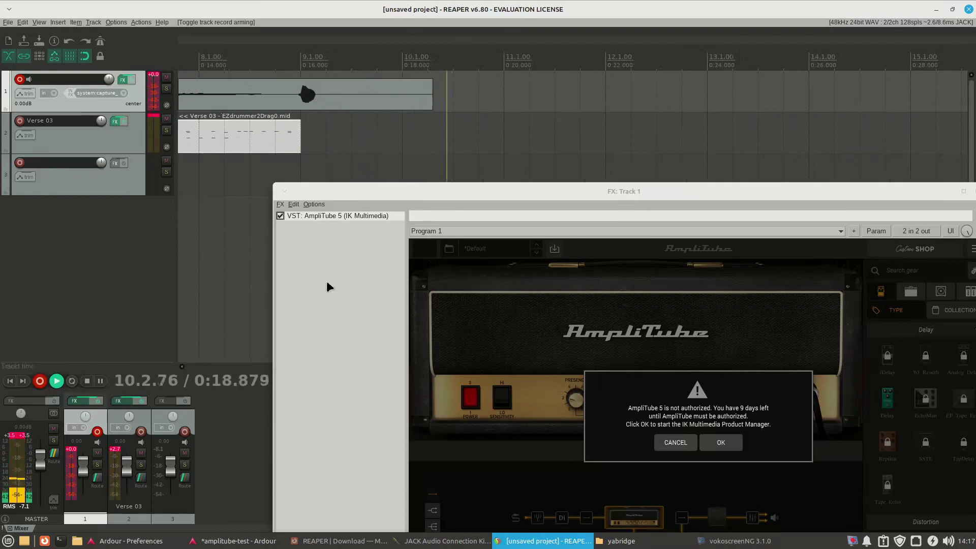
left_click(721, 442)
key("space")
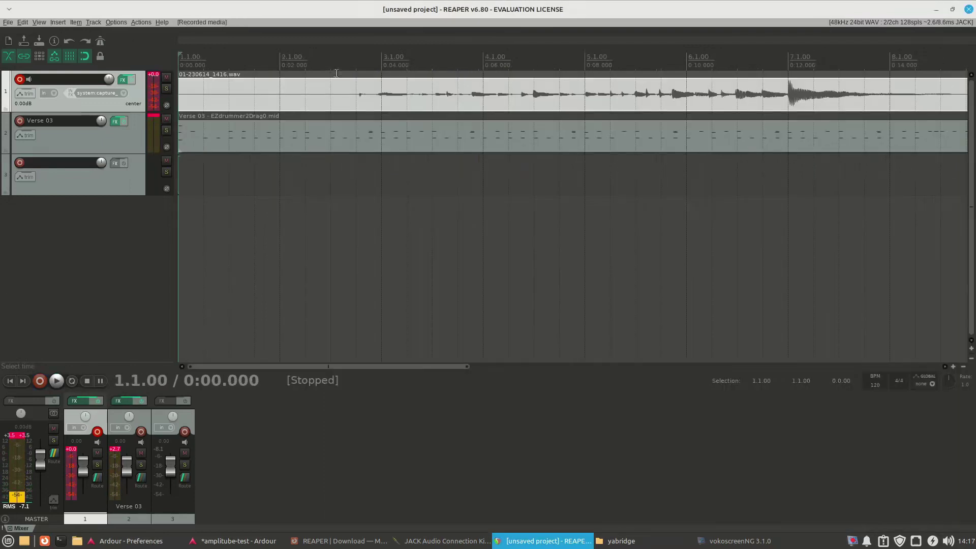
Play back the guitar take with the drums from position 2.3.00.
left_click(338, 74)
key("space")
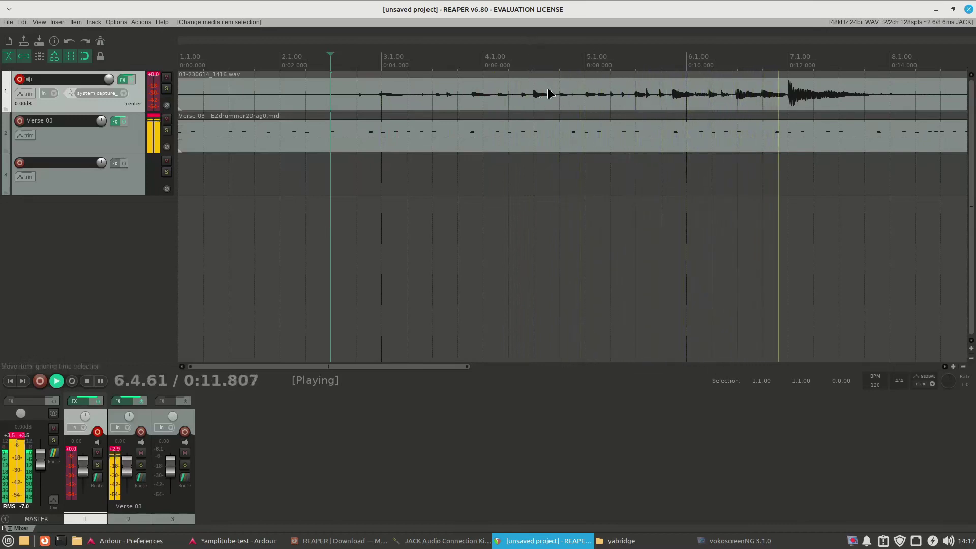
key("space")
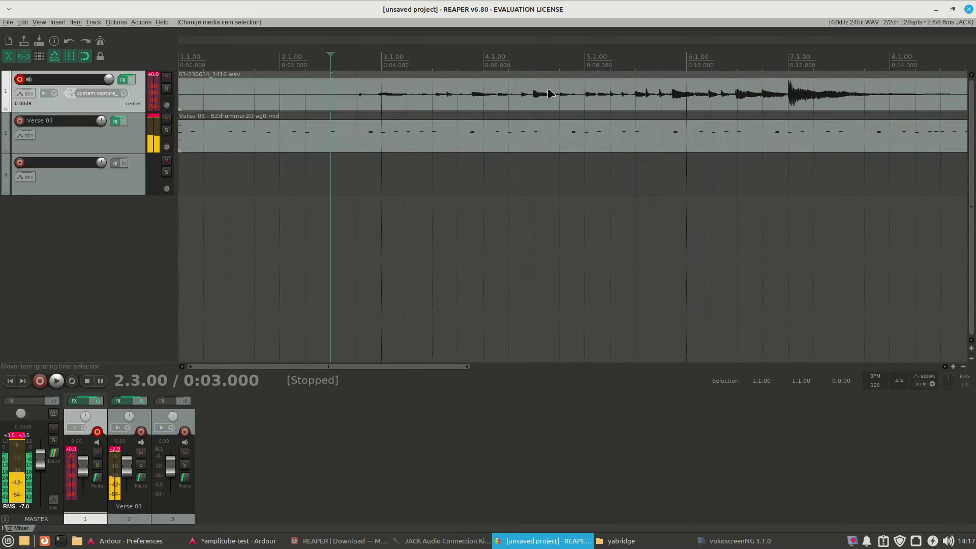
Close REAPER without saving the project.
left_click(968, 9)
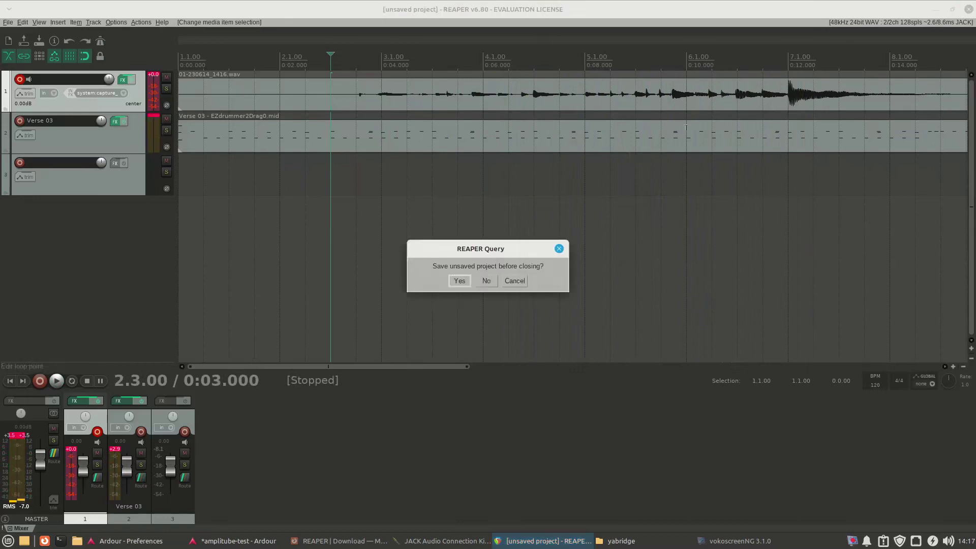
left_click(492, 284)
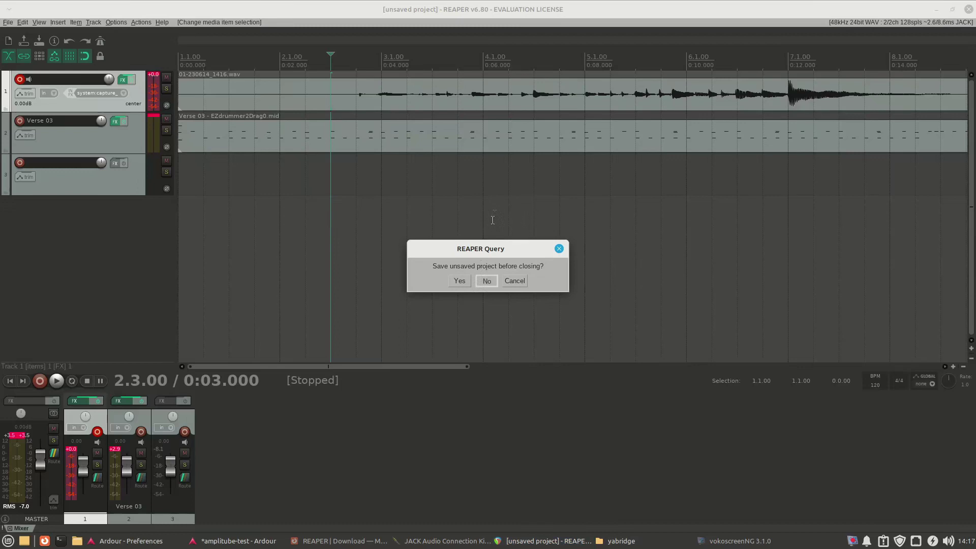
key("Return")
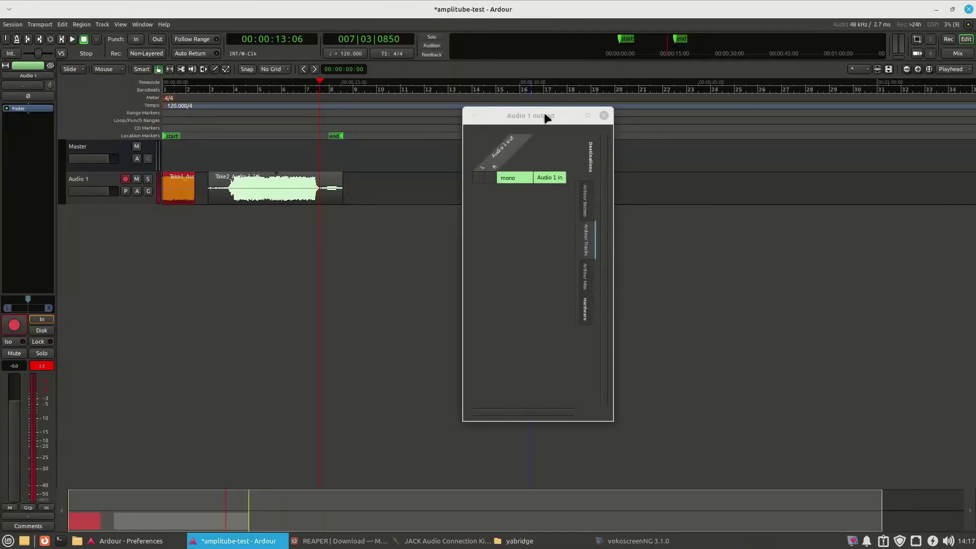
Close the Audio 1 output window and quit Ardour without saving.
left_click(604, 116)
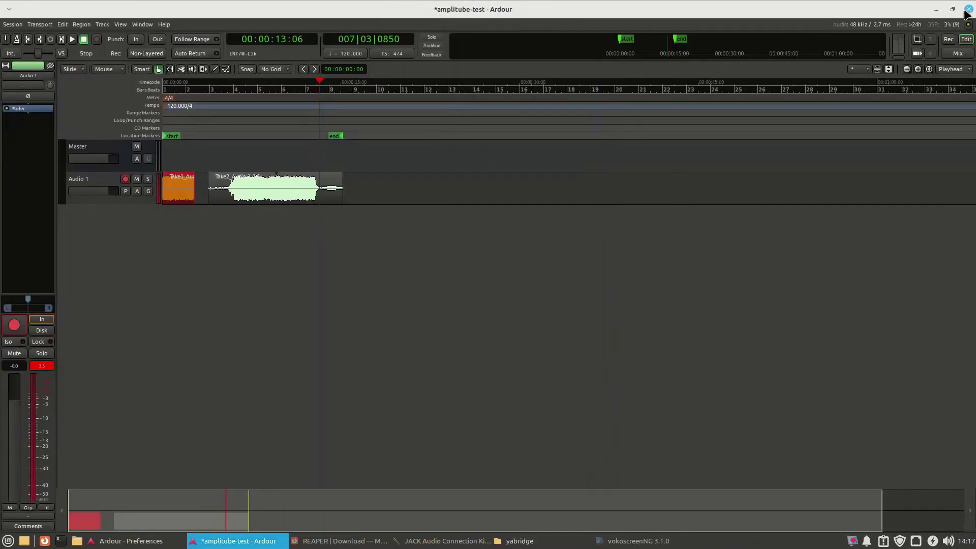
left_click(968, 10)
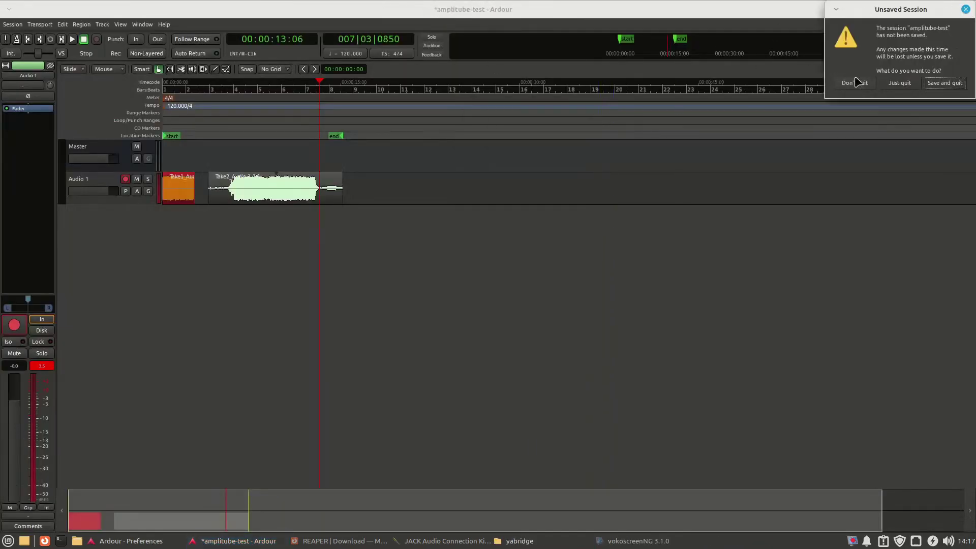
left_click(899, 83)
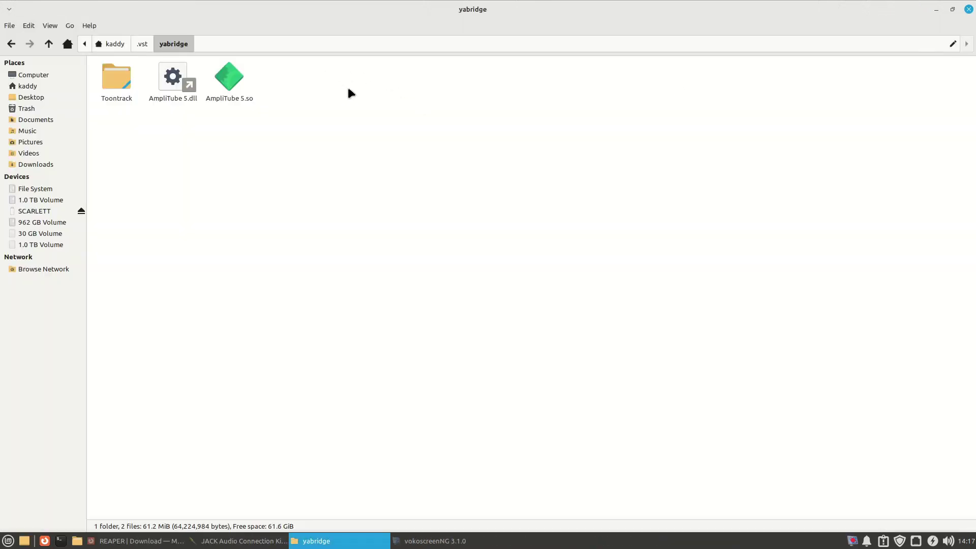
Close the Nemo window showing the ~/.vst/yabridge folder.
left_click(968, 9)
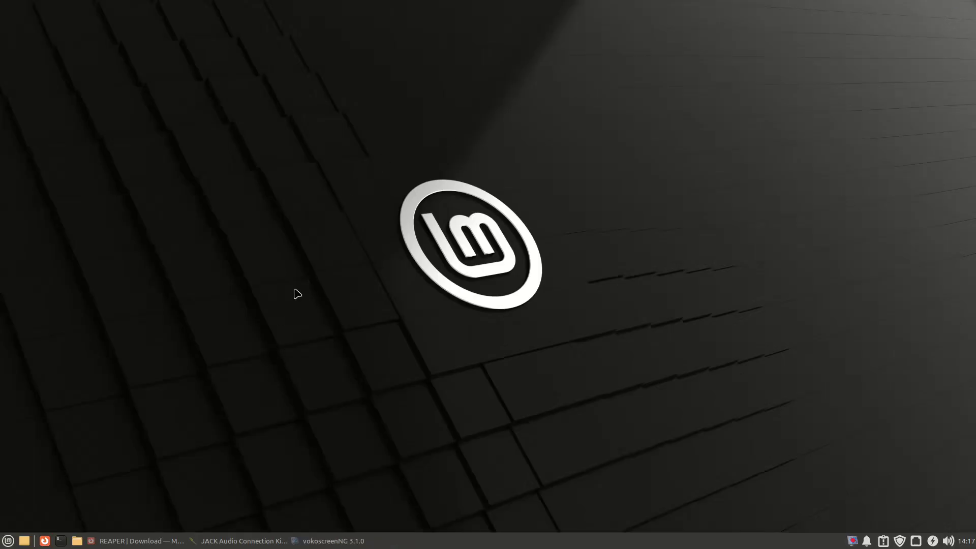